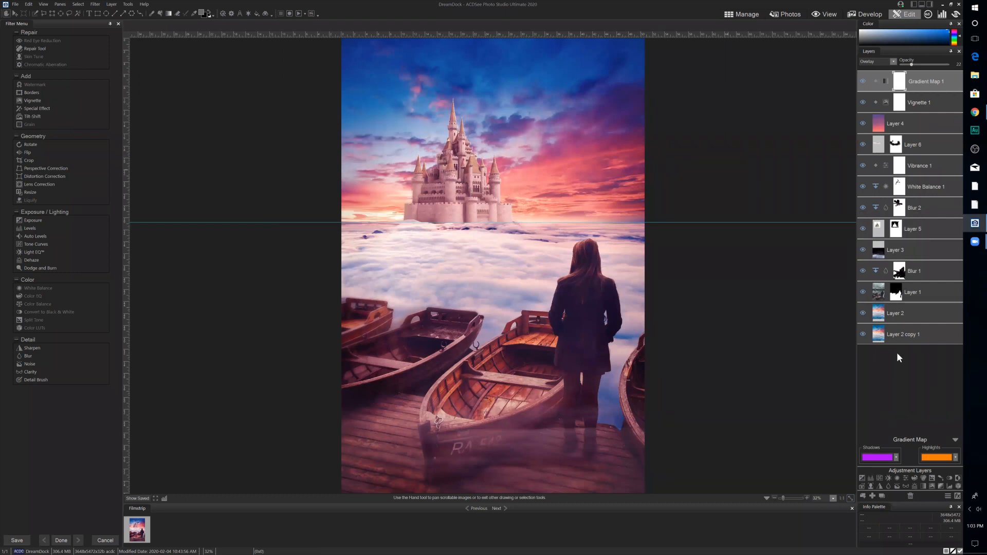
# Leave the finished composite for Manage mode and open the "complete" folder of source images
pyautogui.click(924, 335)
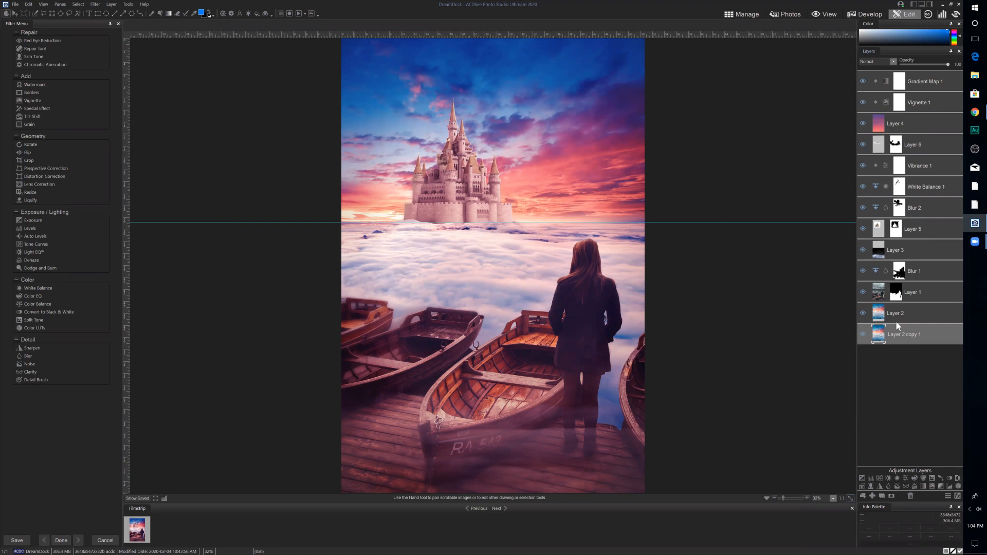
pyautogui.click(741, 12)
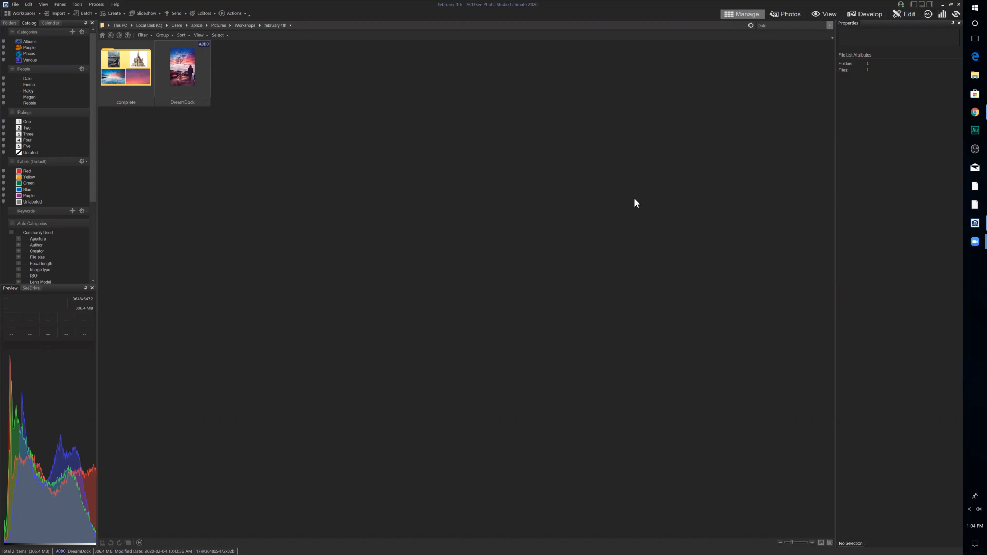
pyautogui.doubleClick(123, 70)
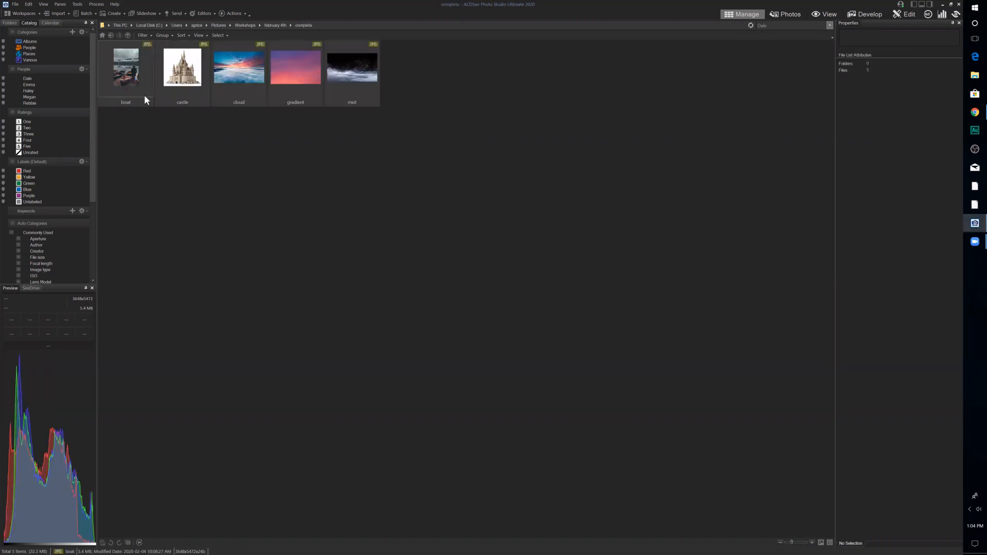
# Select the boat image among the source photos and open it in Edit mode
pyautogui.click(128, 70)
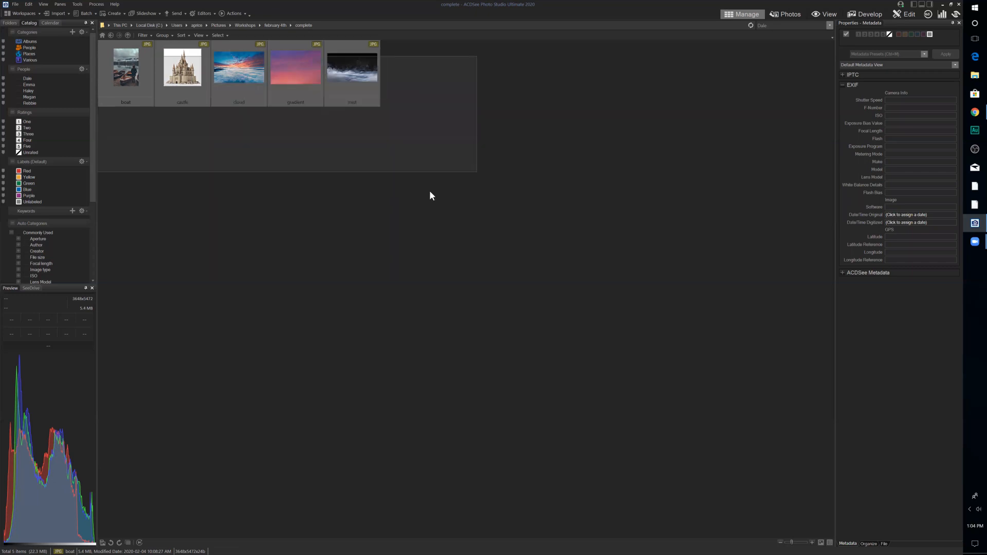
pyautogui.click(382, 167)
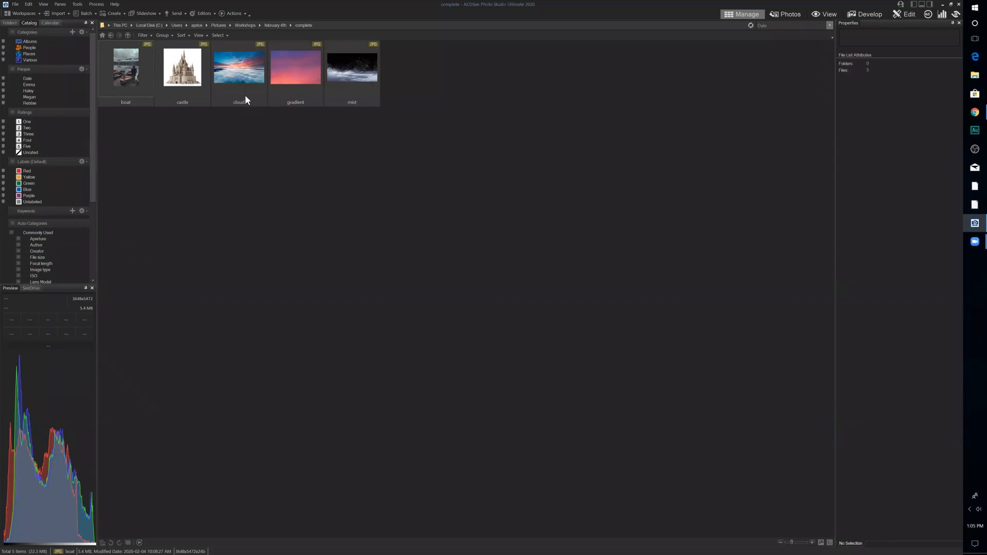
pyautogui.moveTo(245, 95); pyautogui.dragTo(144, 92)
pyautogui.click(136, 75)
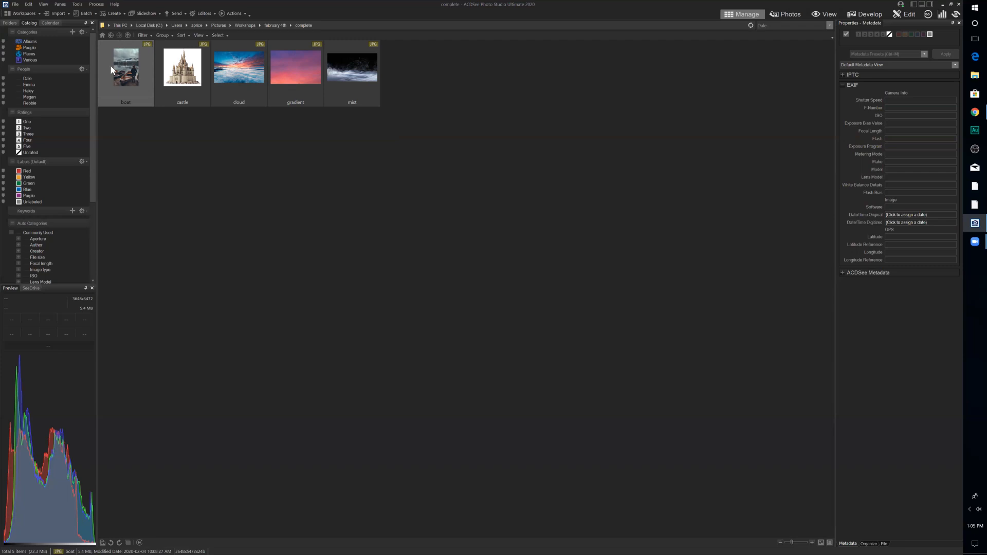
pyautogui.click(909, 16)
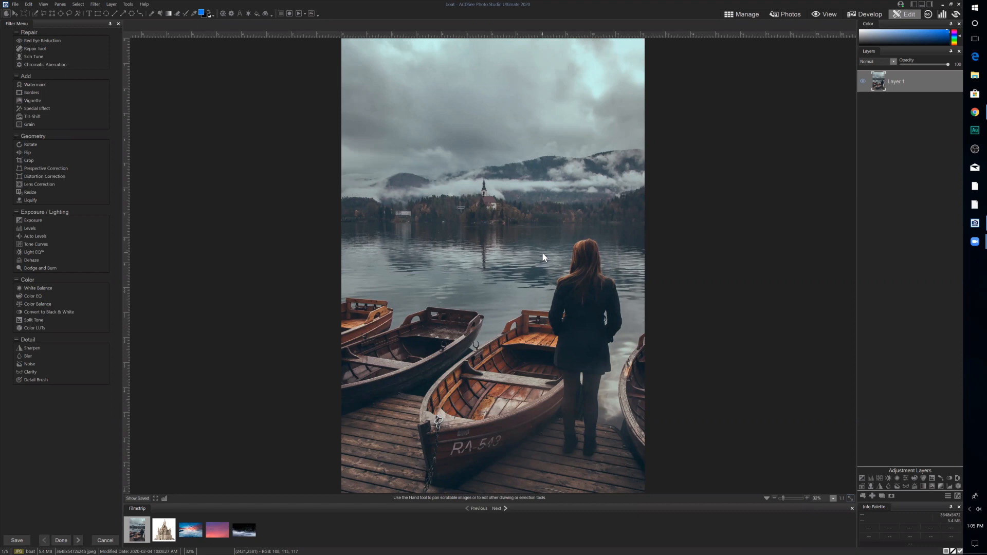
# Place a horizontal guideline across the photo at the horizon, where the lake meets the far shore
pyautogui.click(775, 497)
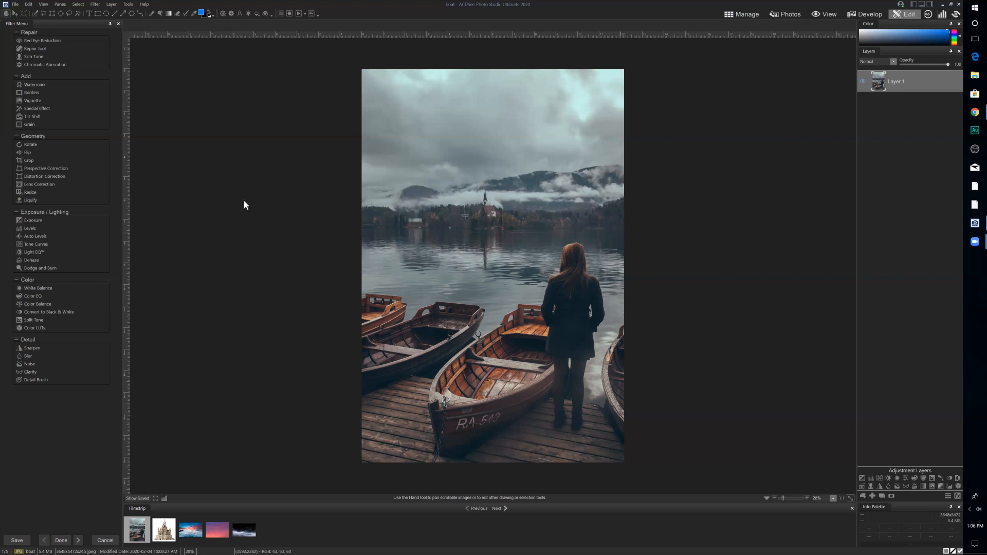
pyautogui.hotkey('alt', 'v')
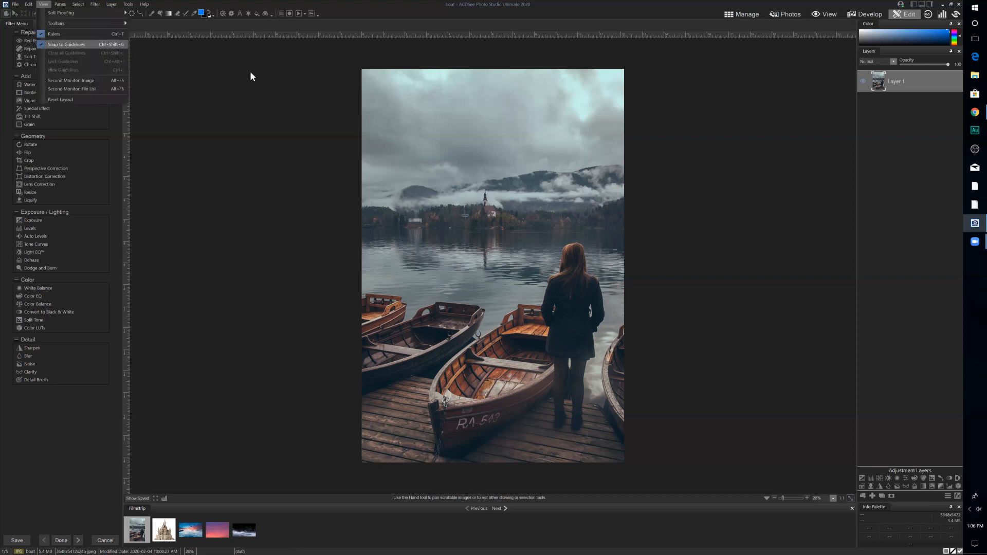
pyautogui.click(465, 56)
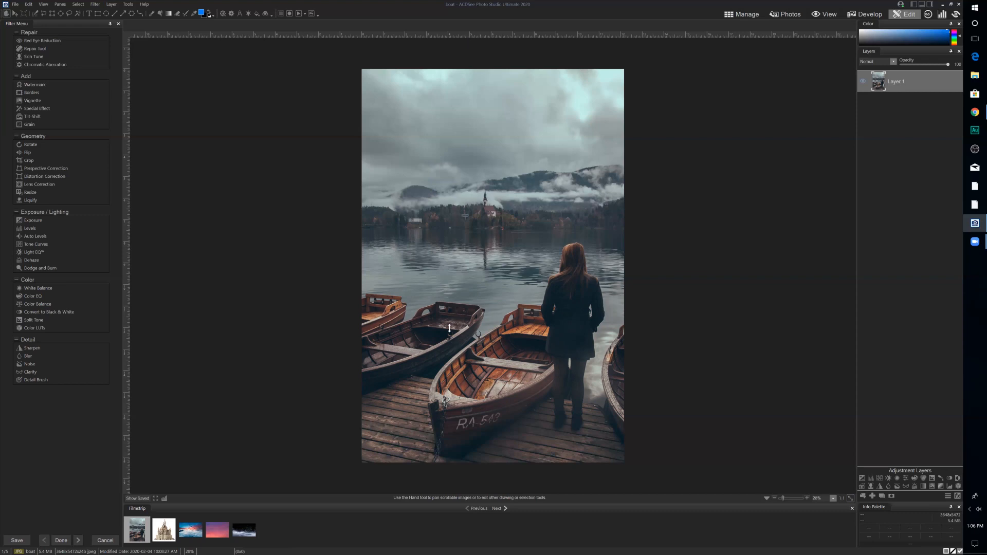
pyautogui.moveTo(484, 233); pyautogui.dragTo(573, 230)
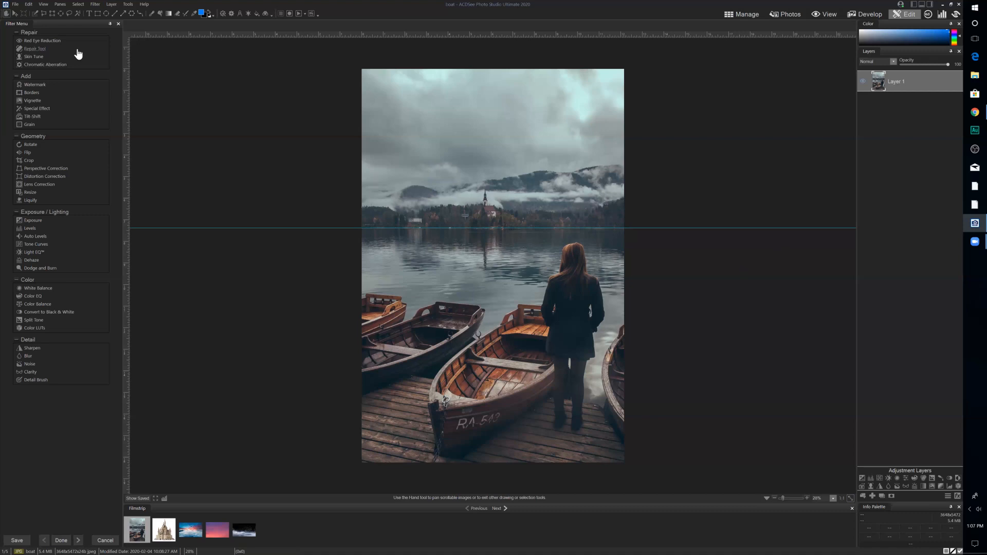
# Make a rectangular selection over the photo's upper part down to just above the boats, with the red Selection Highlighted overlay at 75 opacity
pyautogui.click(52, 14)
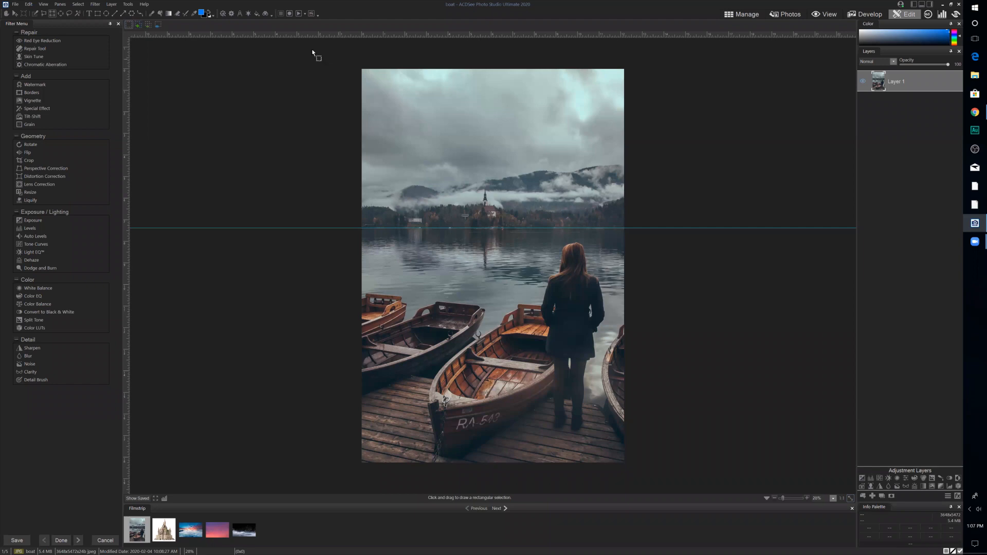
pyautogui.moveTo(586, 258); pyautogui.dragTo(653, 287)
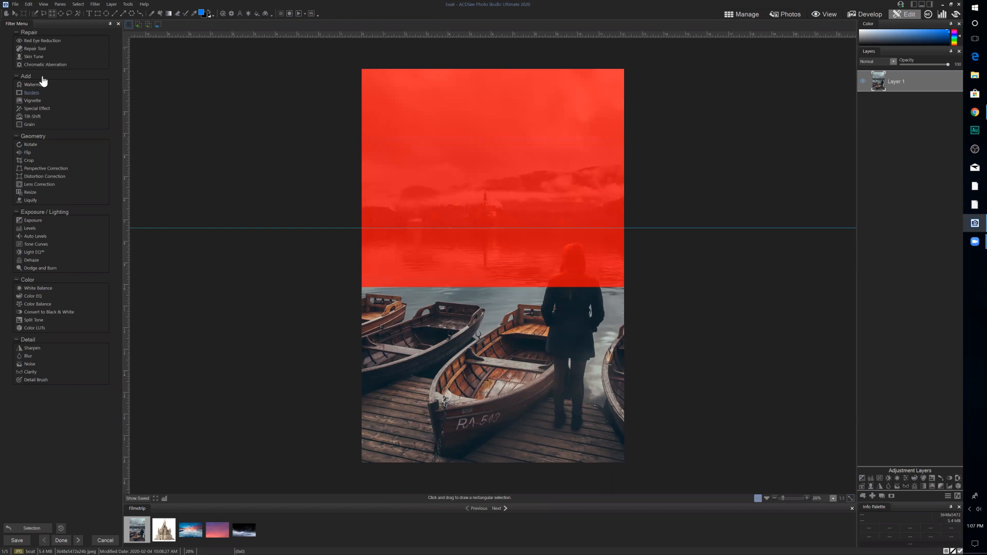
pyautogui.hotkey('alt', 's')
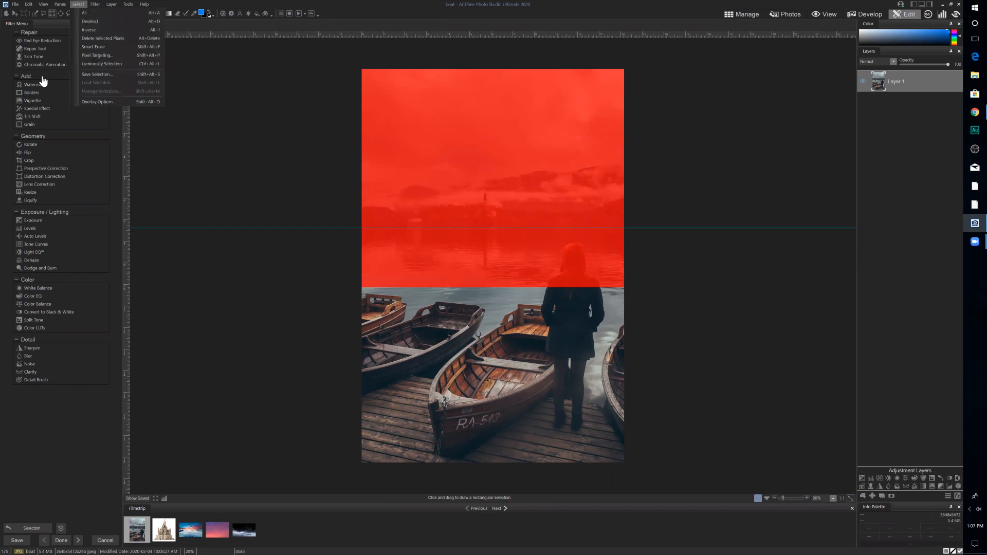
pyautogui.click(94, 101)
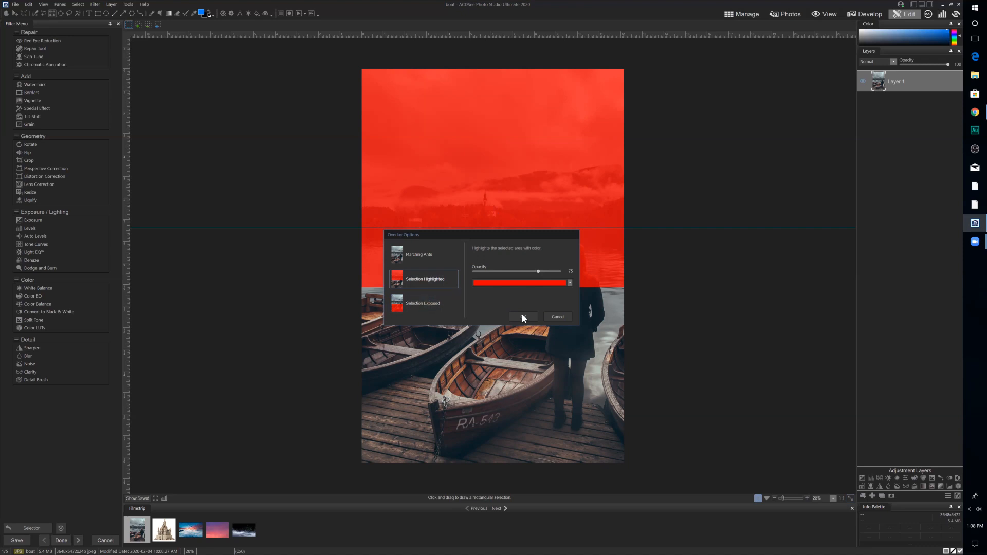
pyautogui.press('Return')
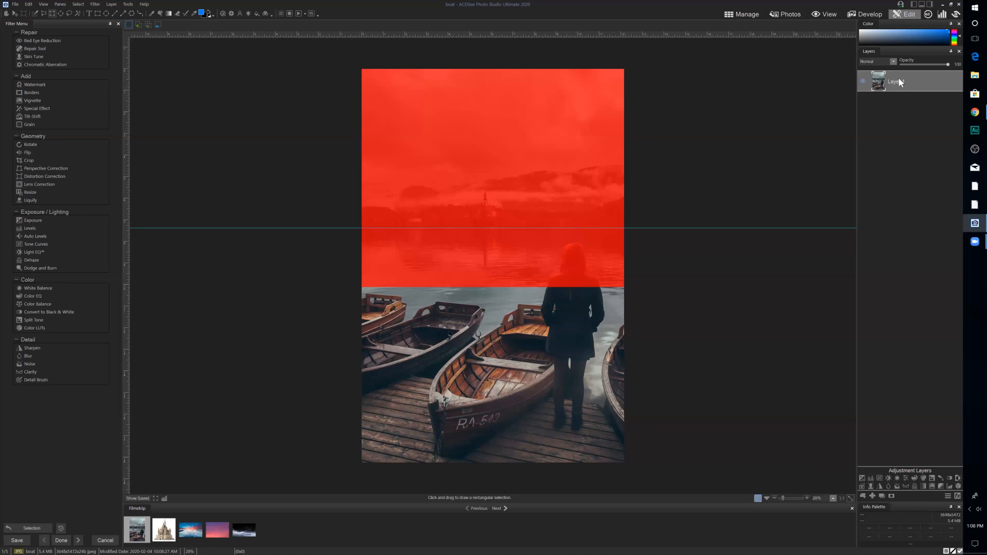
# Add a layer mask to Layer 1 from the selection, invert it to hide the upper part, and deselect
pyautogui.click(893, 496)
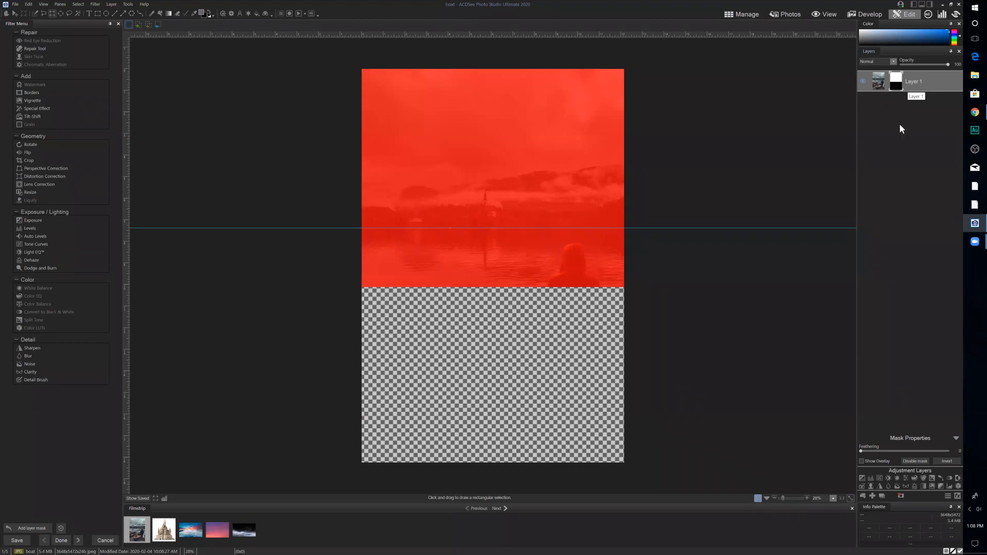
pyautogui.click(948, 461)
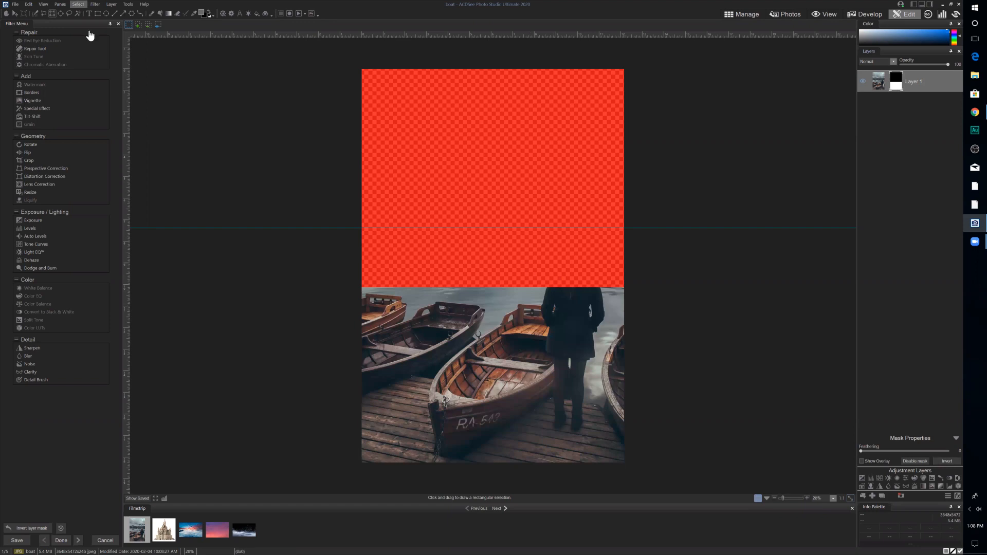
pyautogui.click(78, 4)
pyautogui.press('Return')
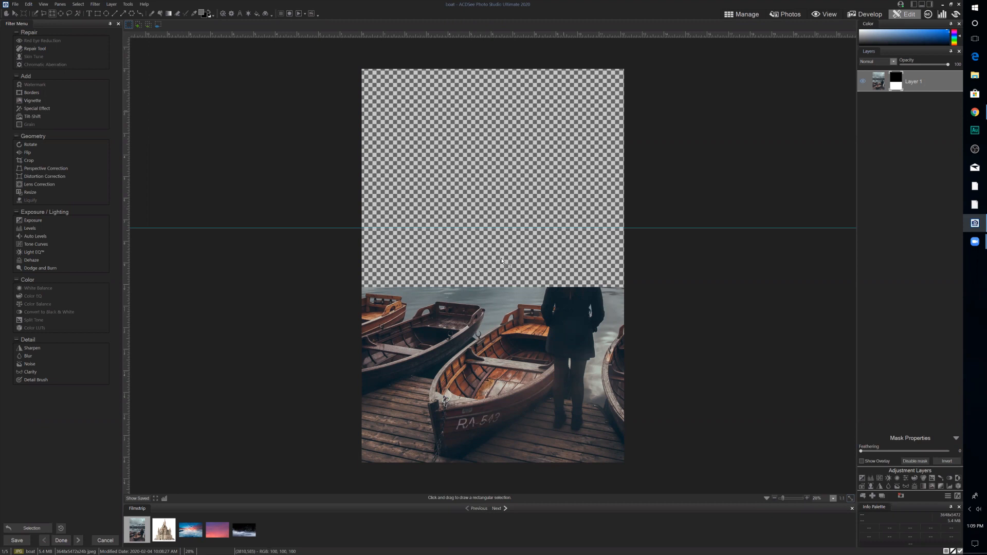
# Add a blank layer beneath Layer 1 and fill it with a pale pink color
pyautogui.click(872, 495)
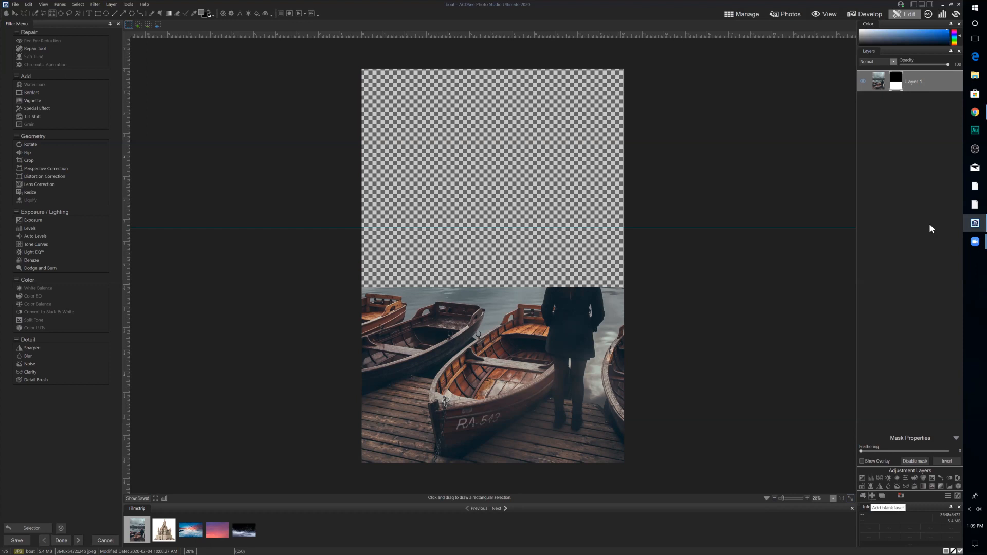
pyautogui.moveTo(899, 75); pyautogui.dragTo(894, 119)
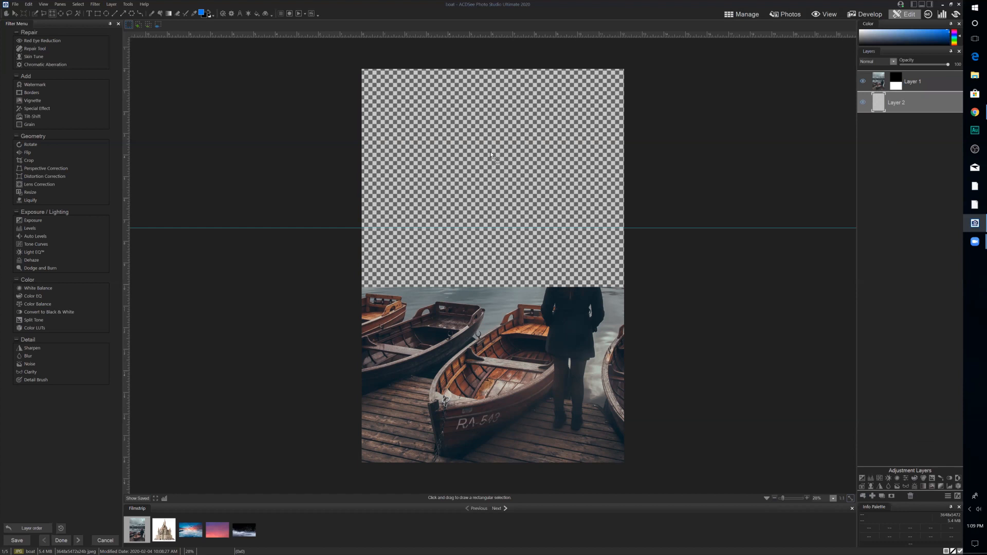
pyautogui.click(178, 13)
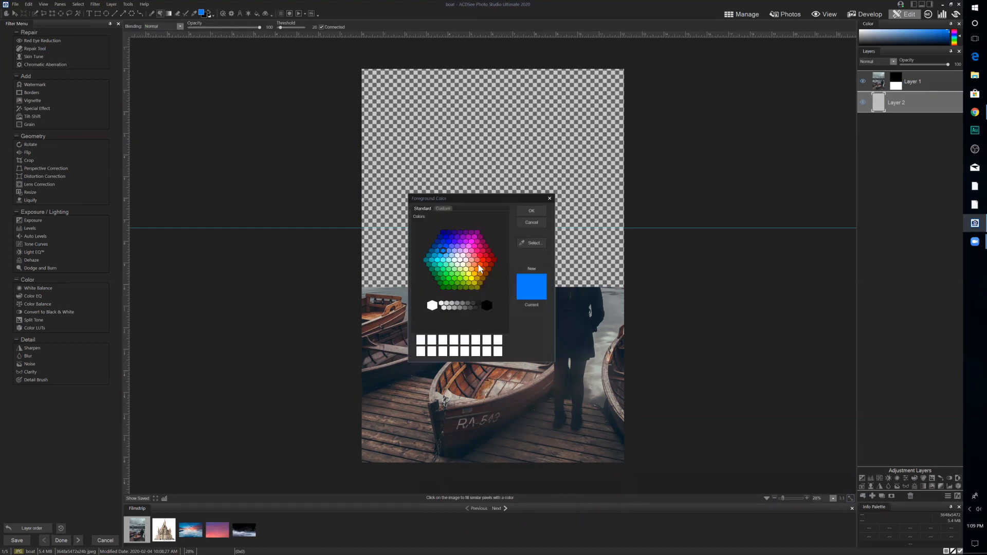
pyautogui.click(466, 259)
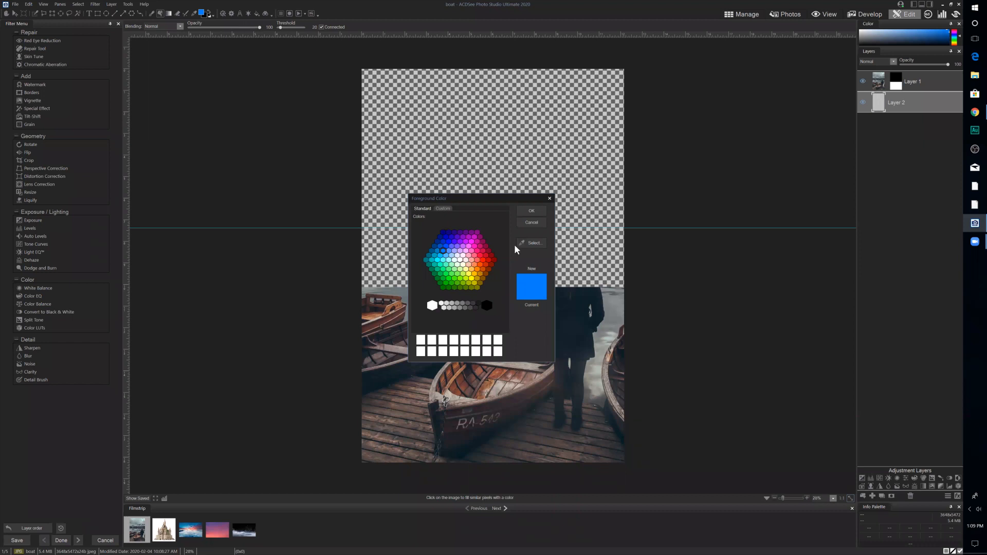
pyautogui.click(545, 211)
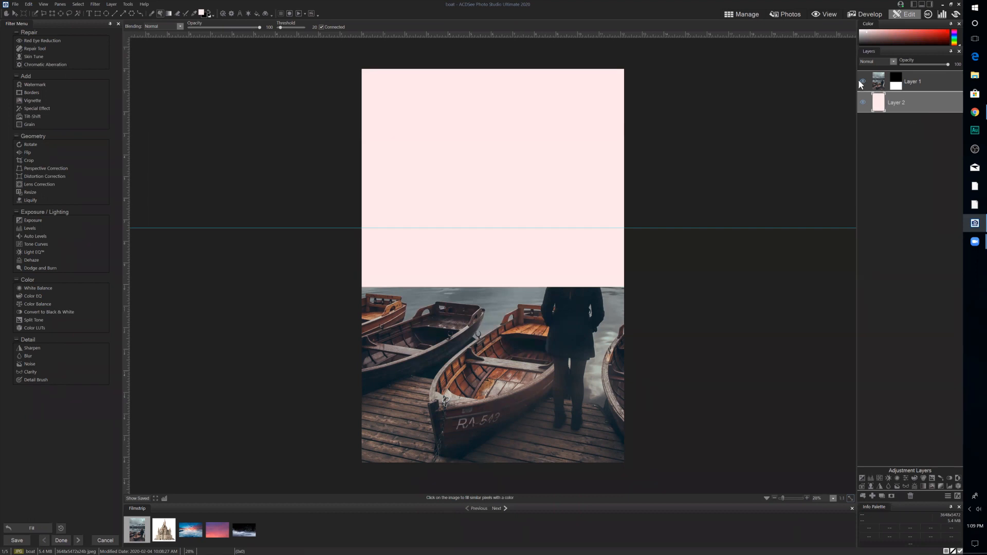
# Temporarily disable Layer 1's mask to examine the hidden part of the photo around the woman, and re-enable it
pyautogui.click(897, 81)
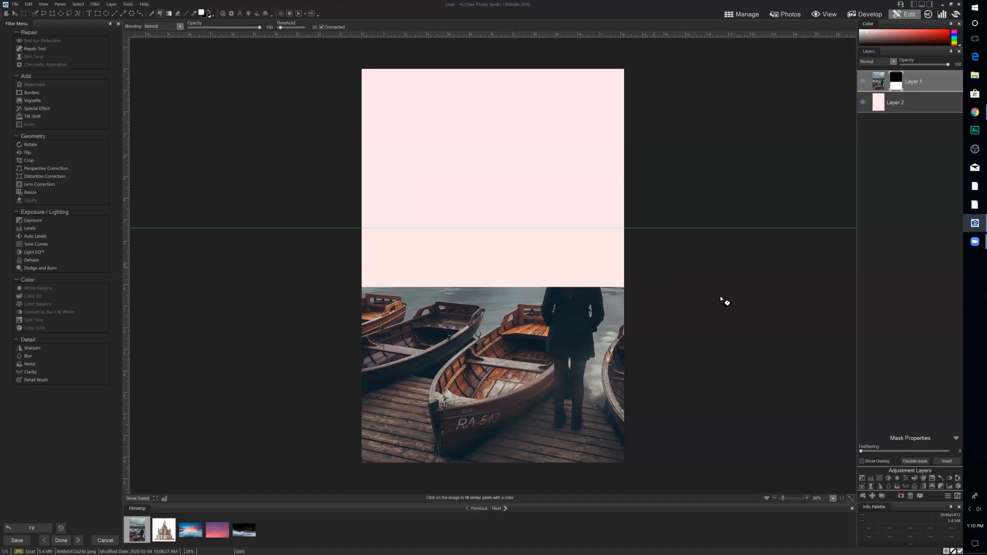
pyautogui.click(786, 498)
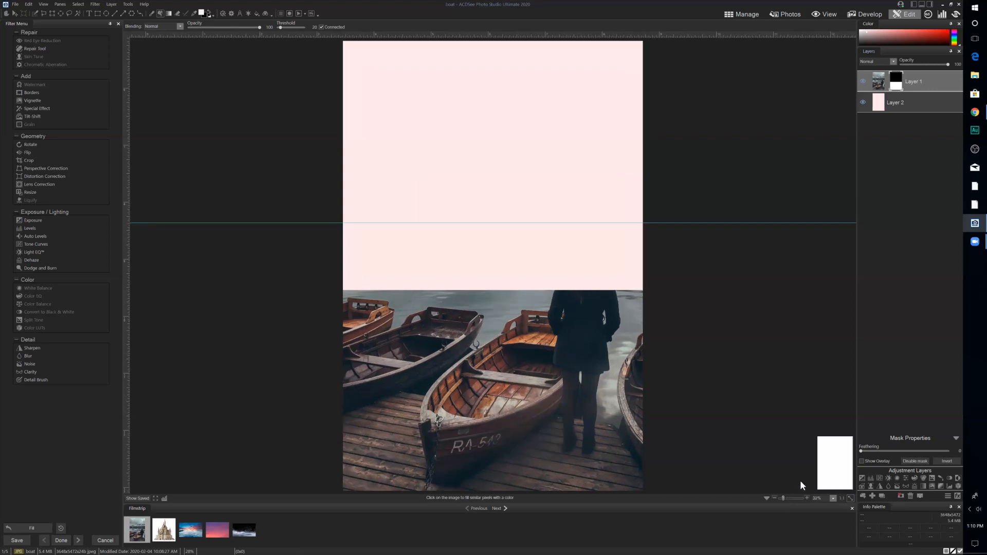
pyautogui.scroll(5, 805, 476)
pyautogui.scroll(-1, 848, 466)
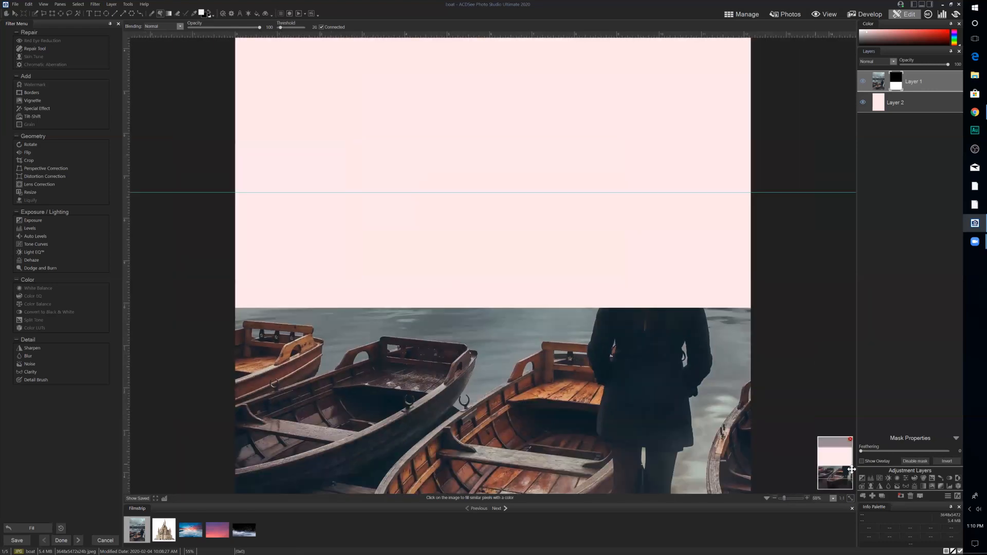
pyautogui.click(847, 470)
pyautogui.click(846, 468)
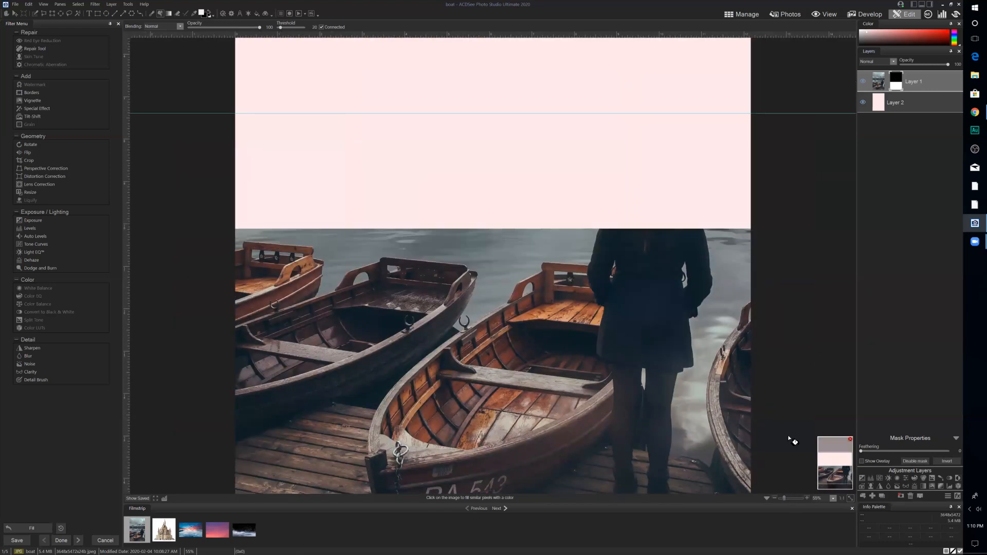
pyautogui.scroll(1, 789, 437)
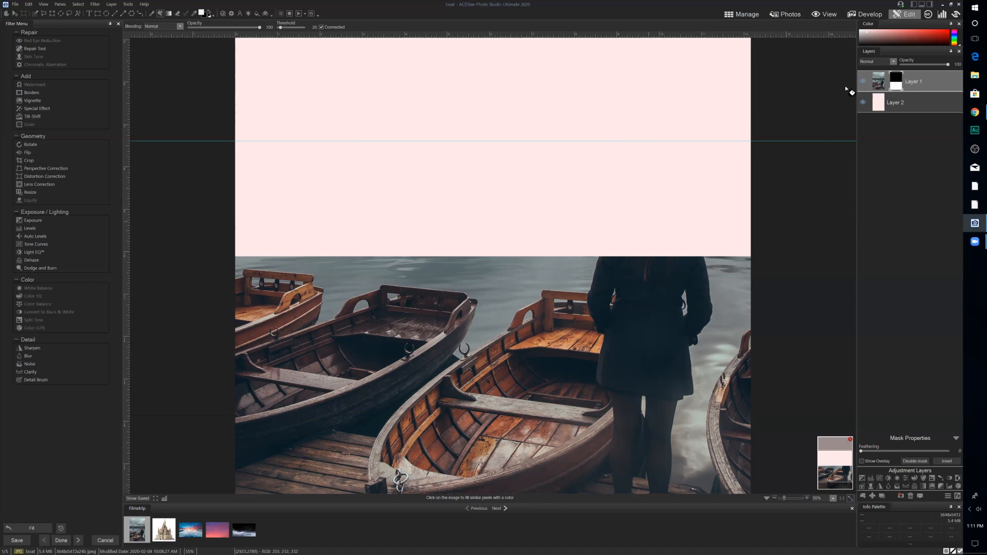
pyautogui.click(879, 84)
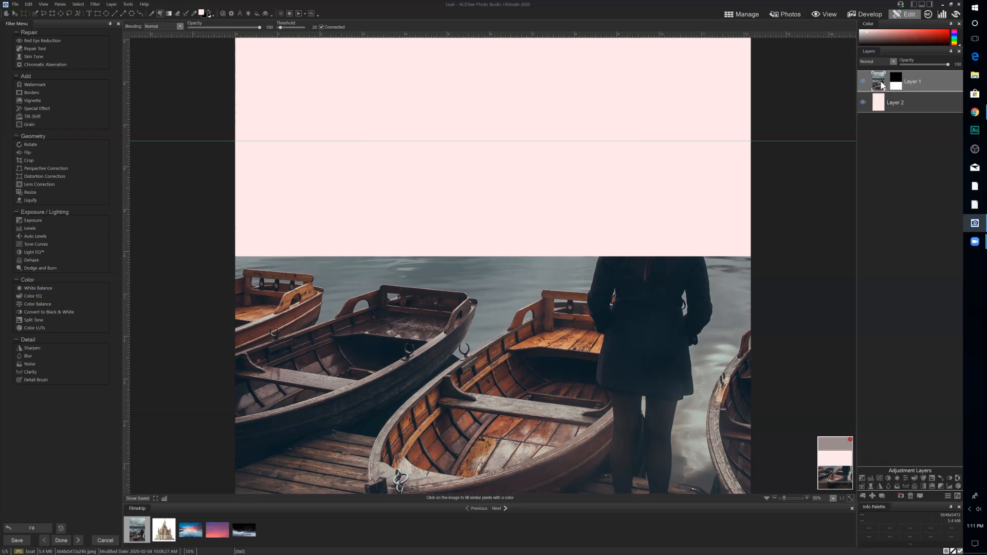
pyautogui.click(897, 81)
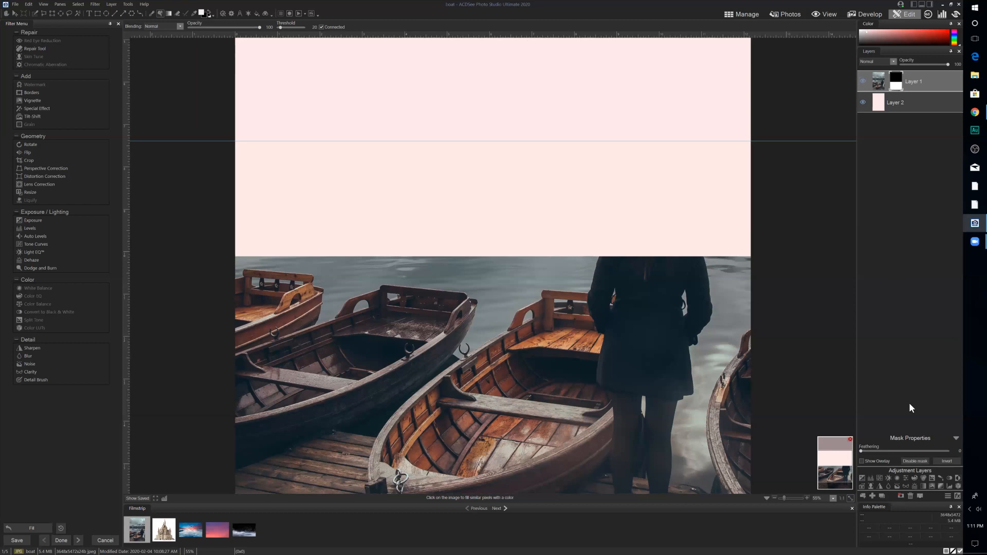
pyautogui.click(916, 462)
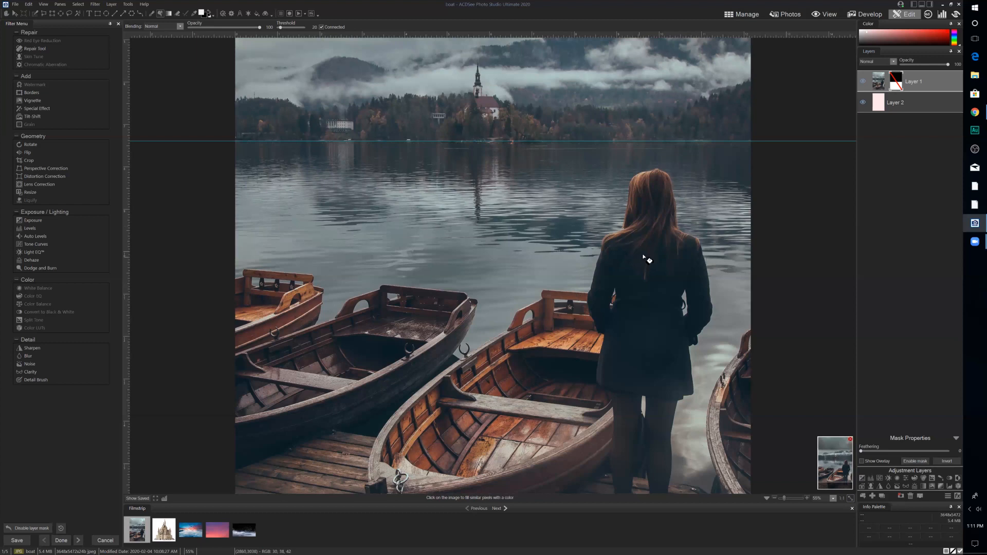
pyautogui.click(917, 461)
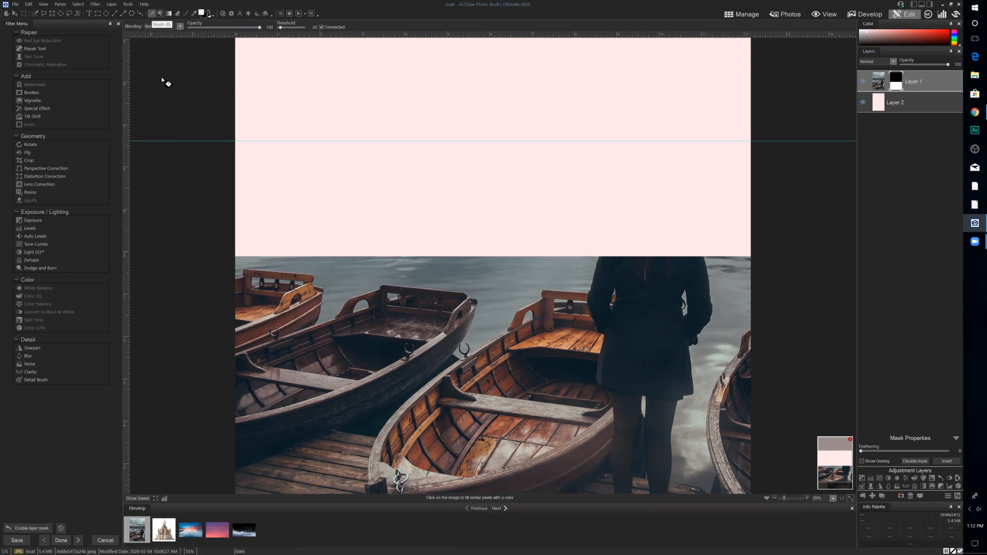
# Brush over the woman's hidden head and shoulders on Layer 1's mask with a nib width of 125 to reveal her
pyautogui.click(153, 15)
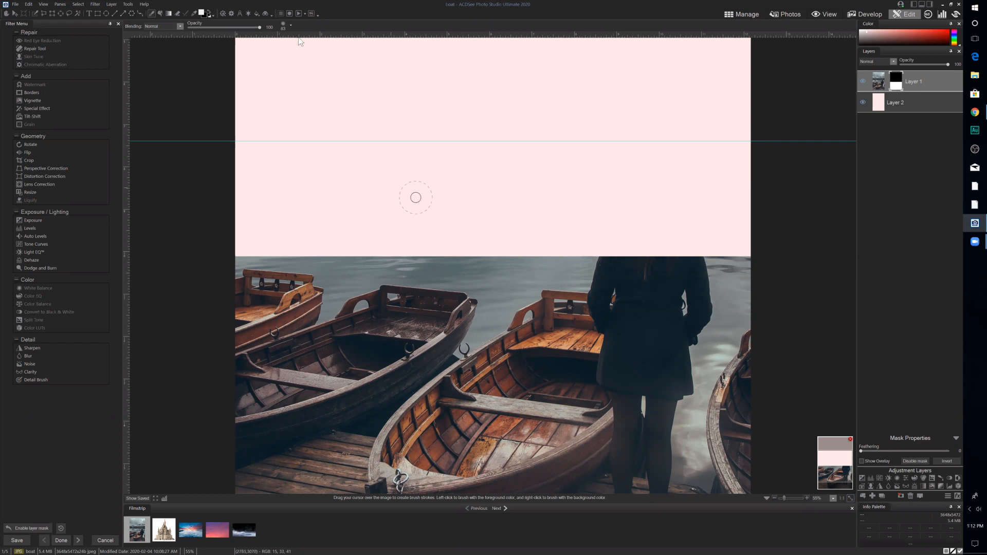
pyautogui.click(290, 24)
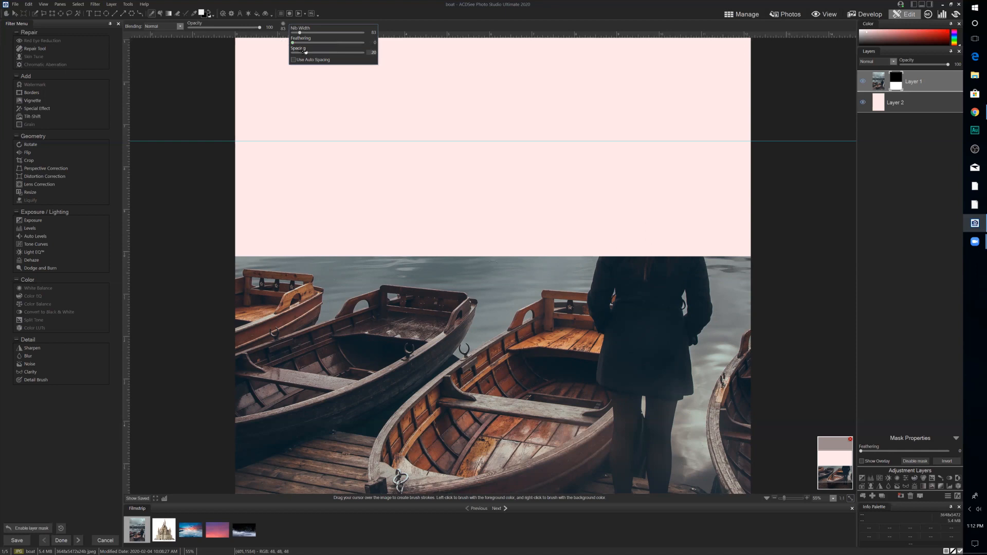
pyautogui.moveTo(306, 53); pyautogui.dragTo(304, 33)
pyautogui.click(410, 20)
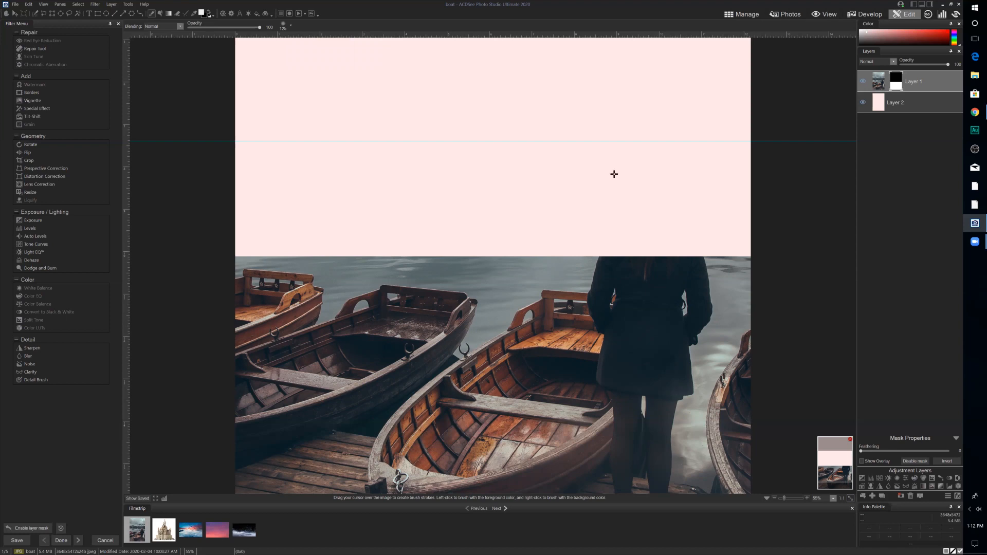
pyautogui.moveTo(615, 194); pyautogui.dragTo(671, 208)
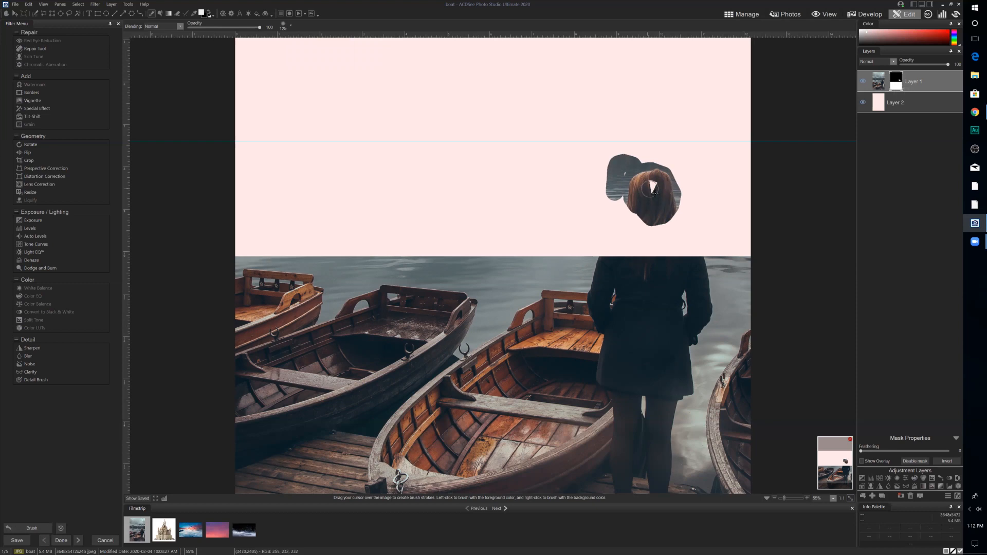
pyautogui.moveTo(635, 209)
pyautogui.mouseDown()
pyautogui.moveTo(625, 230)
pyautogui.moveTo(606, 231)
pyautogui.moveTo(629, 249)
pyautogui.moveTo(622, 262)
pyautogui.moveTo(634, 233)
pyautogui.mouseUp()
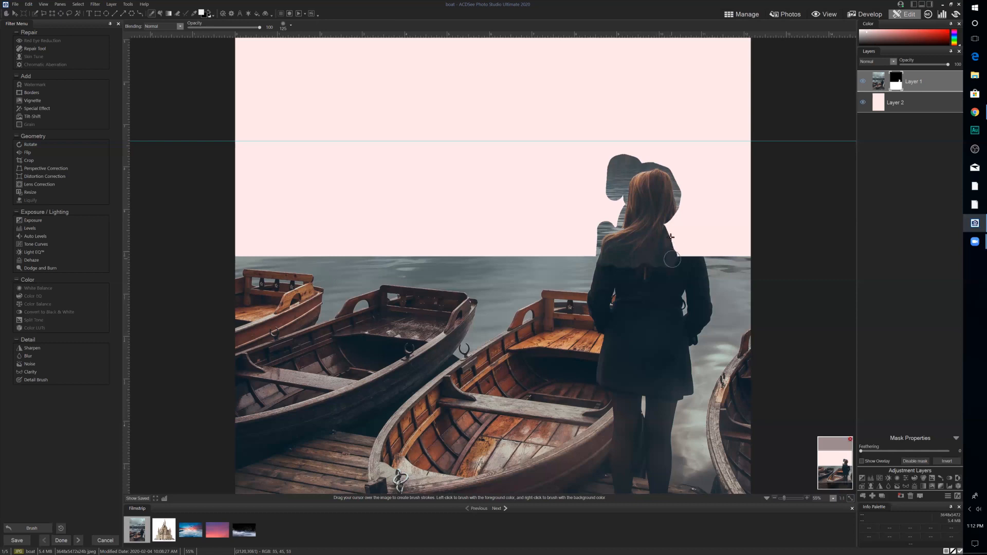
pyautogui.moveTo(683, 234); pyautogui.dragTo(698, 256)
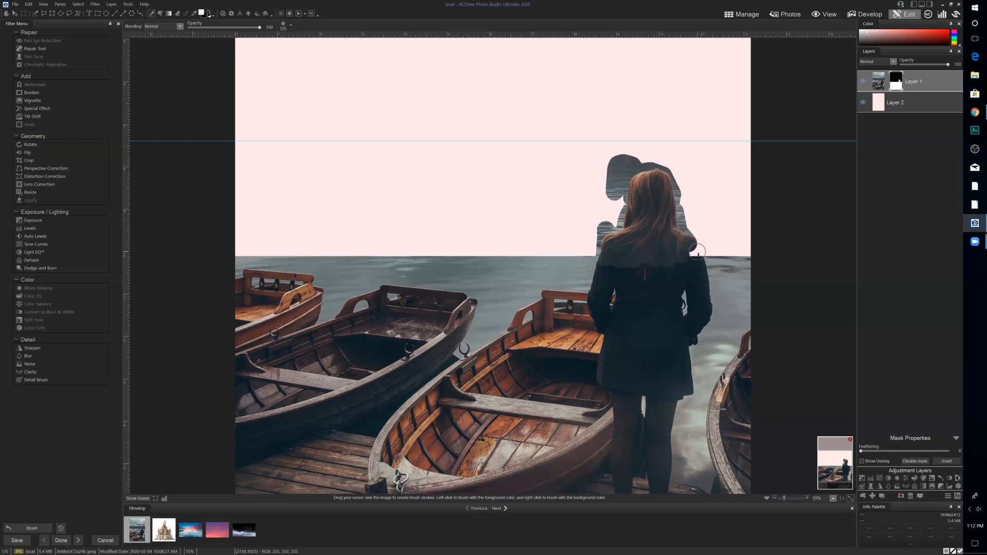
pyautogui.click(841, 473)
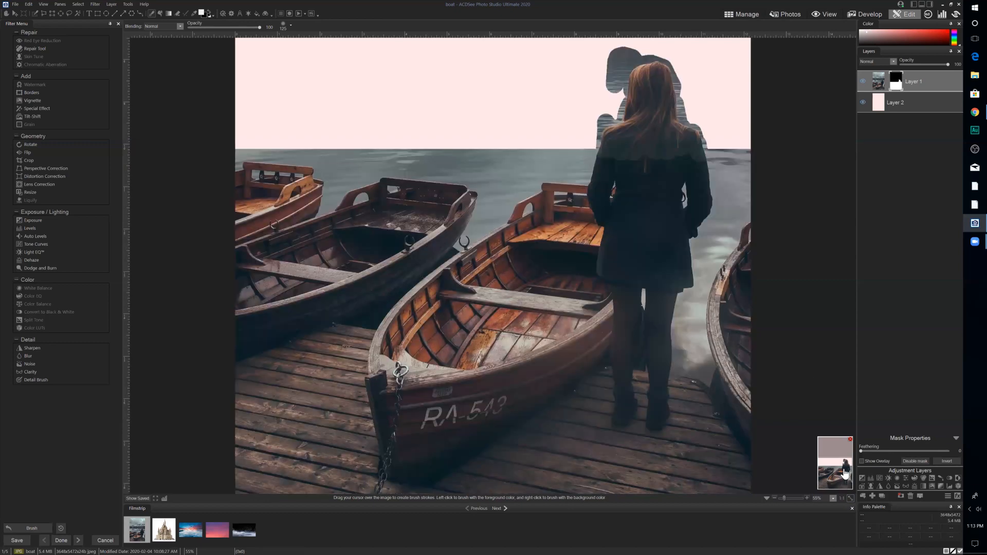
pyautogui.scroll(2, 301, 37)
pyautogui.click(285, 23)
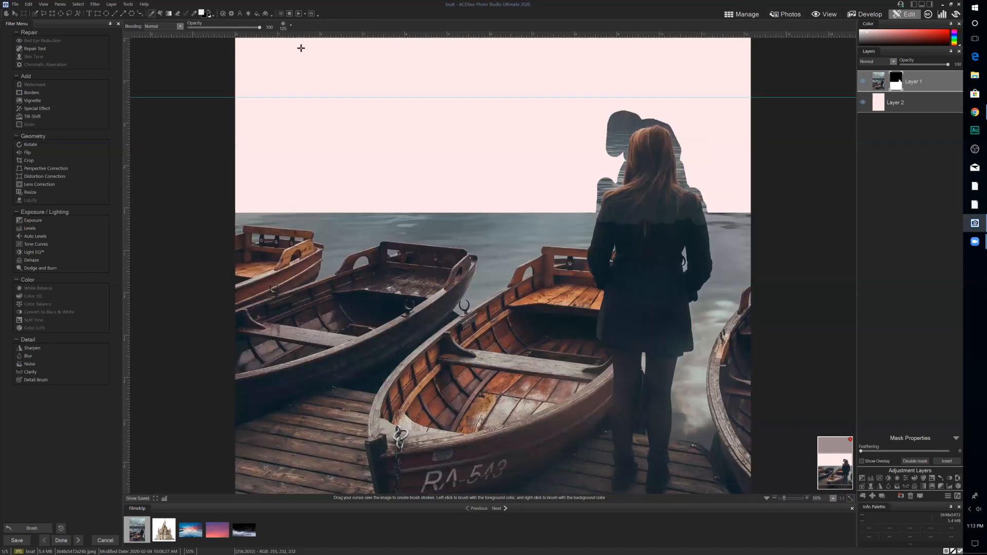
pyautogui.click(659, 213)
# Reselect Layer 1's mask and reset the brush colors to make the foreground pure white
pyautogui.click(864, 104)
pyautogui.click(863, 103)
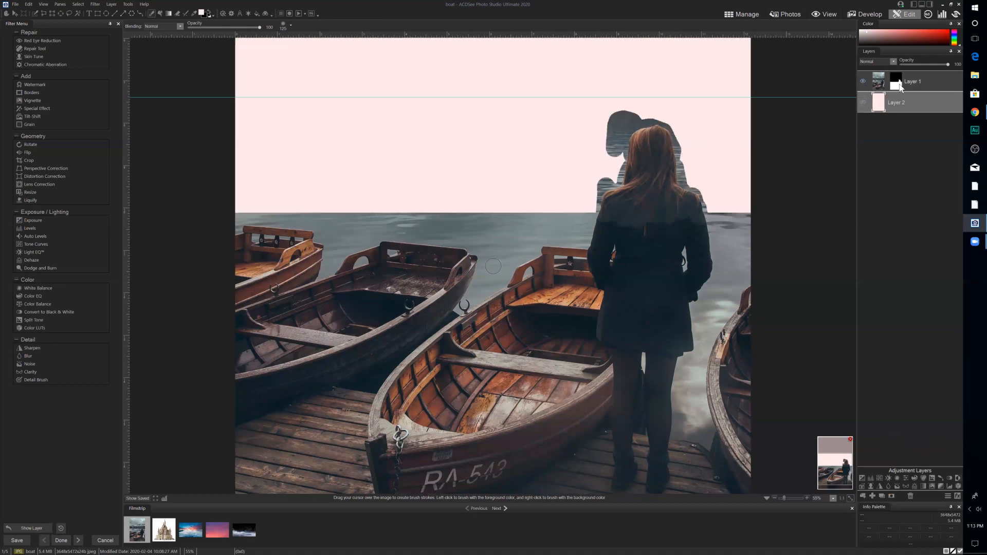
pyautogui.click(289, 25)
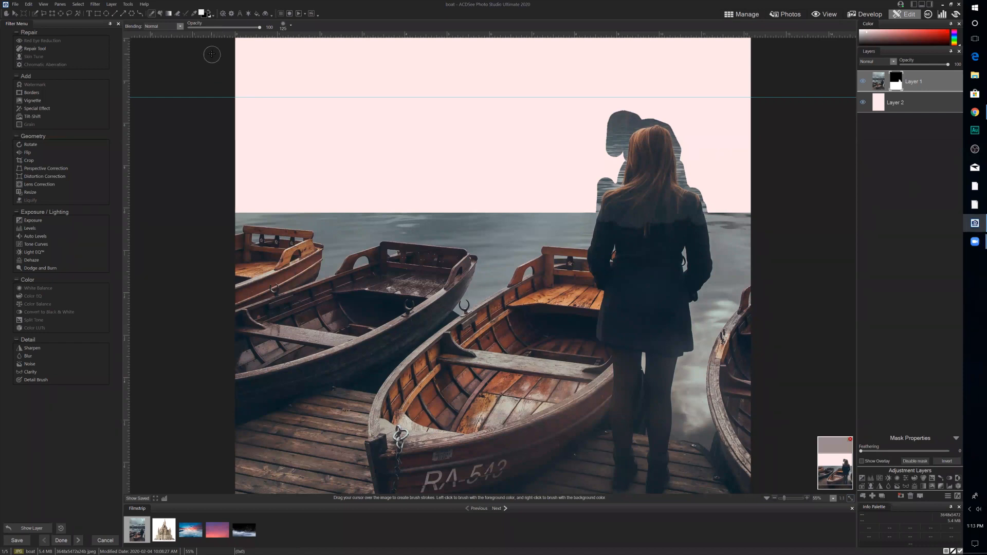
pyautogui.click(201, 13)
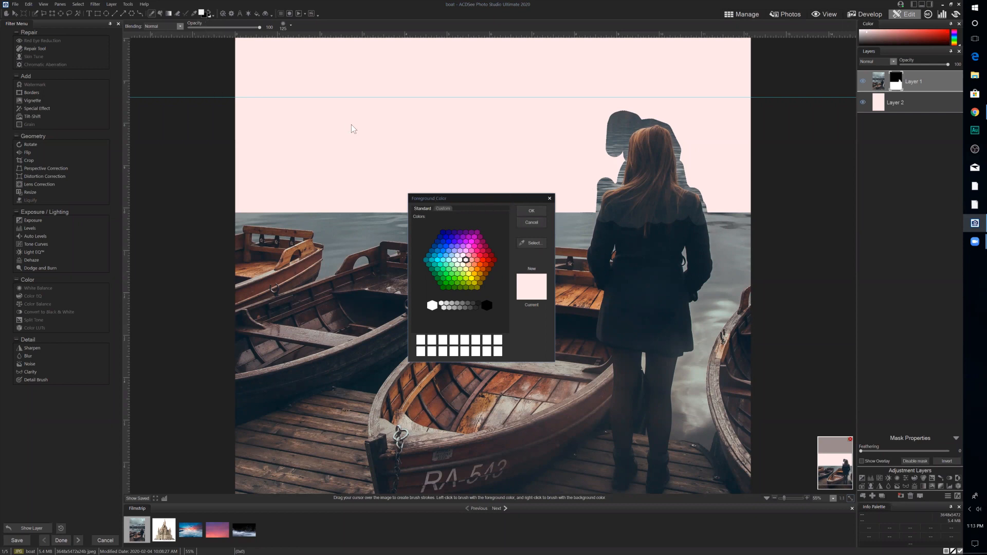
pyautogui.click(535, 223)
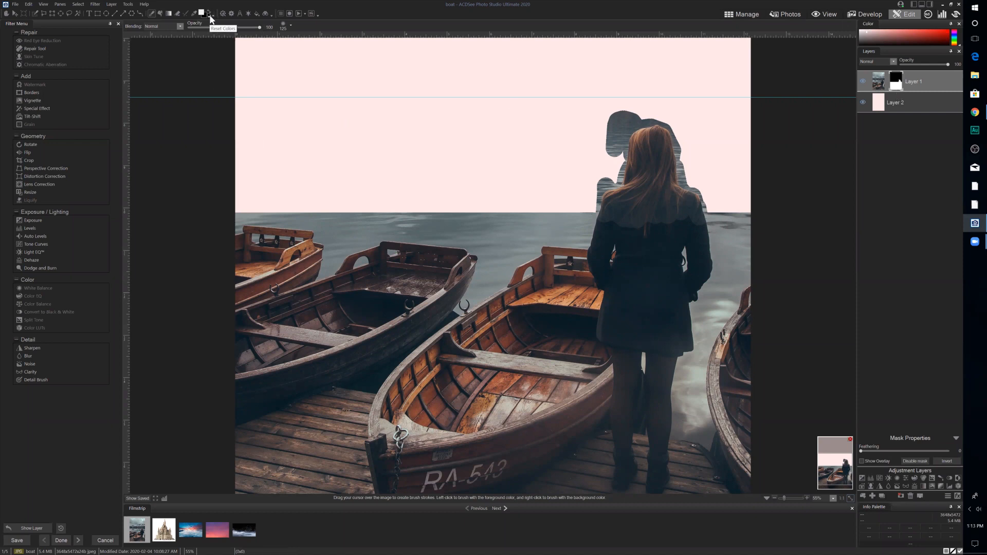
pyautogui.click(209, 18)
pyautogui.click(209, 16)
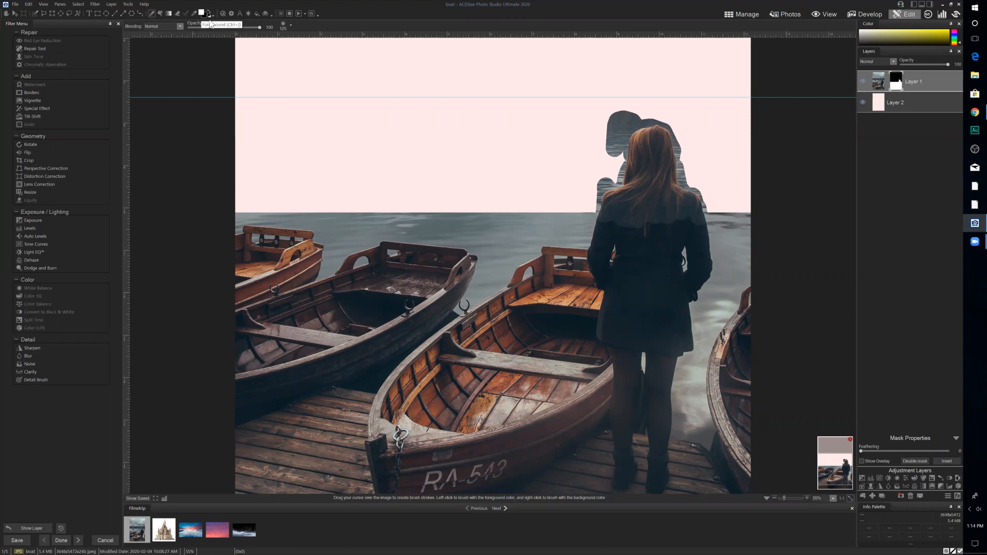
pyautogui.click(201, 13)
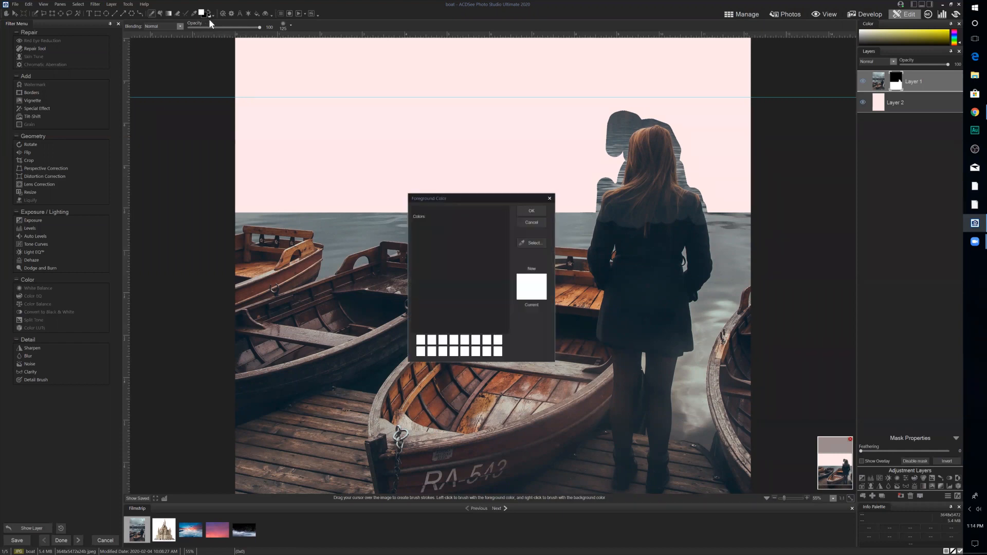
pyautogui.click(538, 225)
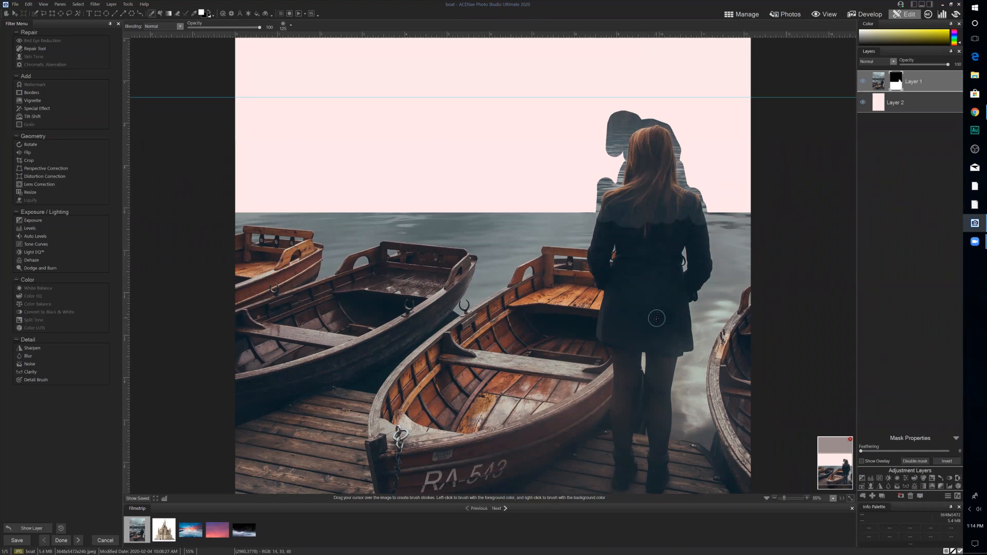
# Paint pure white over the woman's shoulders and upper coat on Layer 1's mask, and hide Layer 2
pyautogui.moveTo(628, 202); pyautogui.dragTo(597, 196)
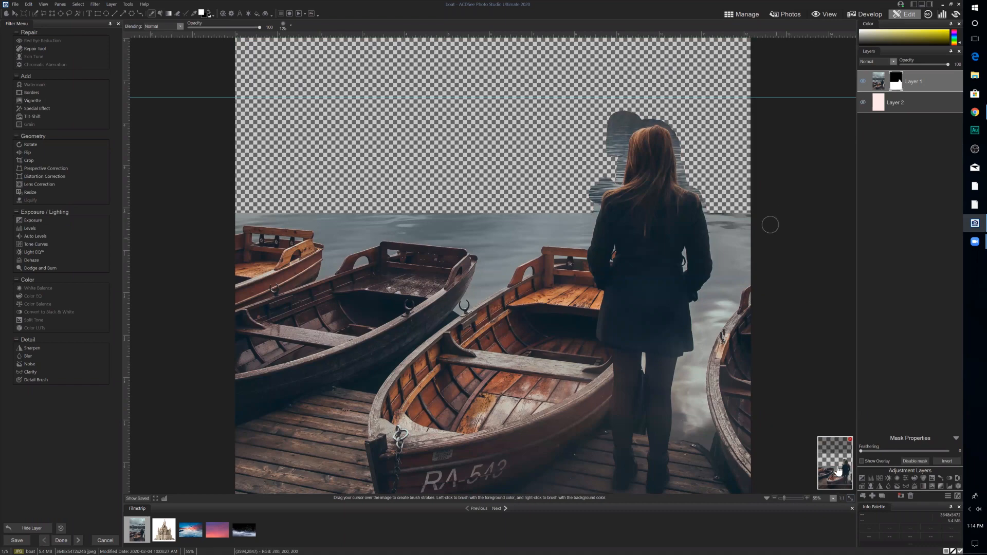
pyautogui.moveTo(837, 467); pyautogui.dragTo(837, 462)
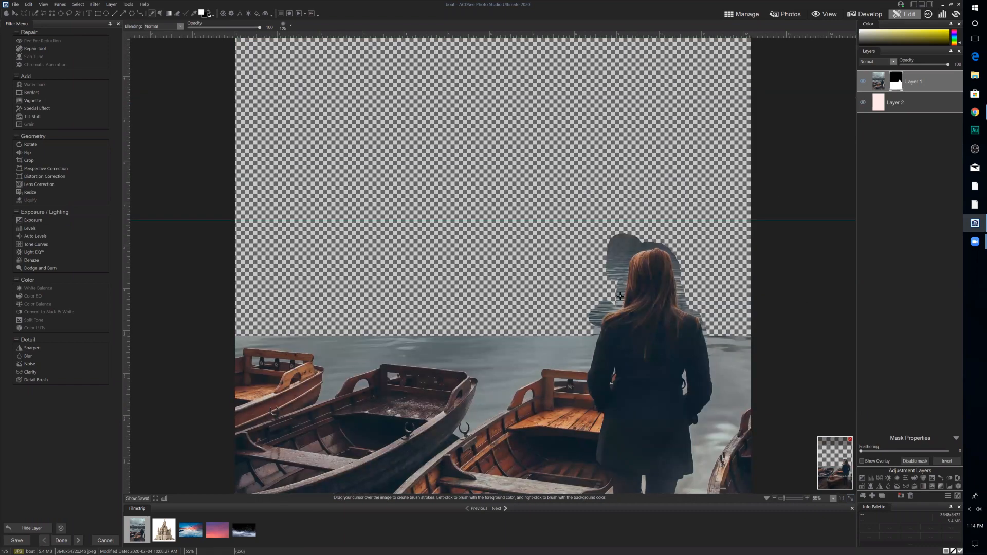
pyautogui.scroll(-1, 620, 296)
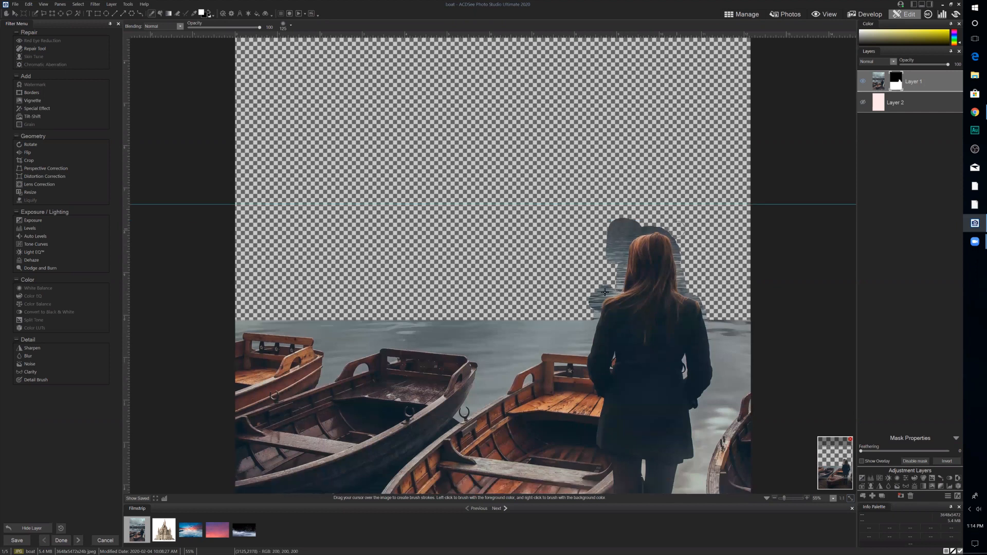
pyautogui.scroll(-1, 616, 281)
pyautogui.scroll(-4, 610, 284)
# Postpone the Windows feature update reminder until tomorrow
pyautogui.click(787, 498)
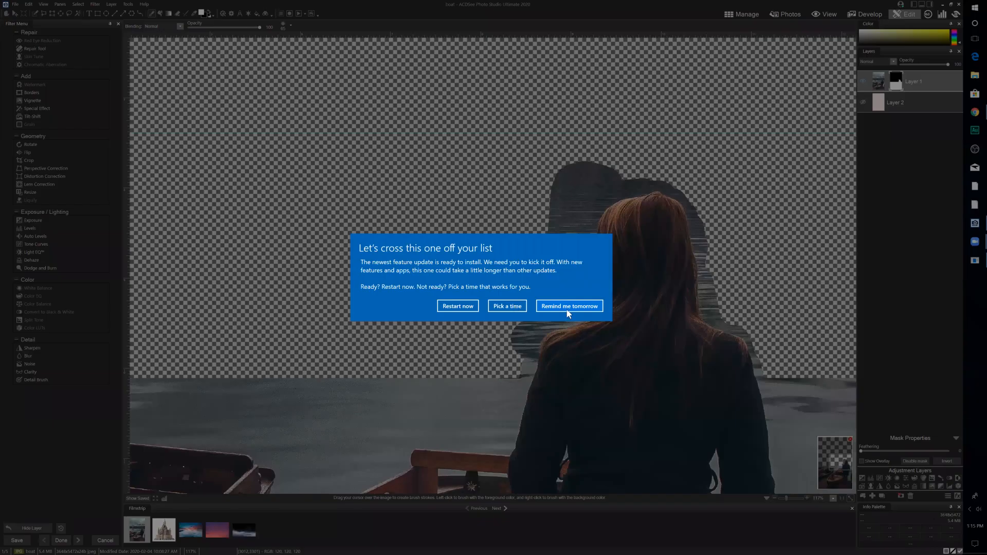
pyautogui.click(567, 308)
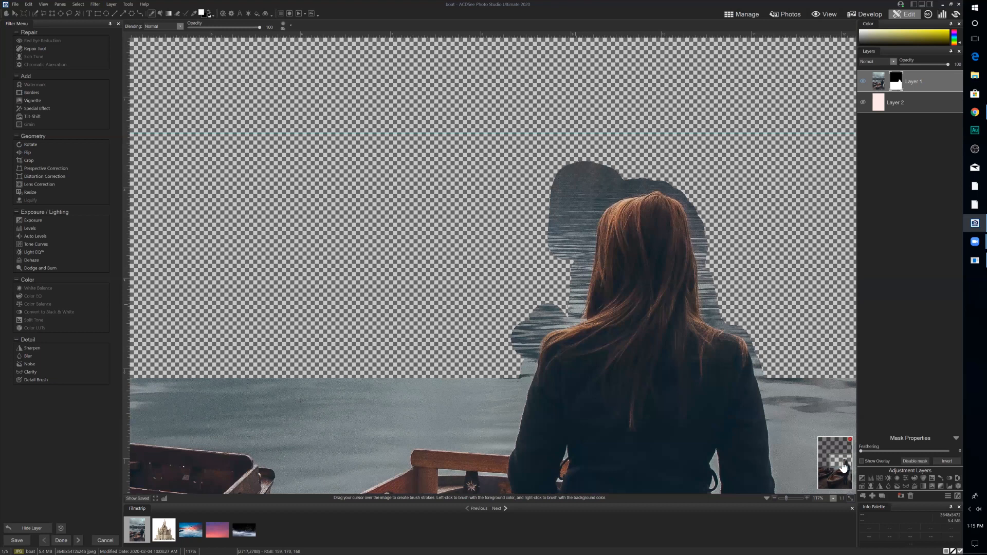
pyautogui.moveTo(848, 476); pyautogui.dragTo(847, 473)
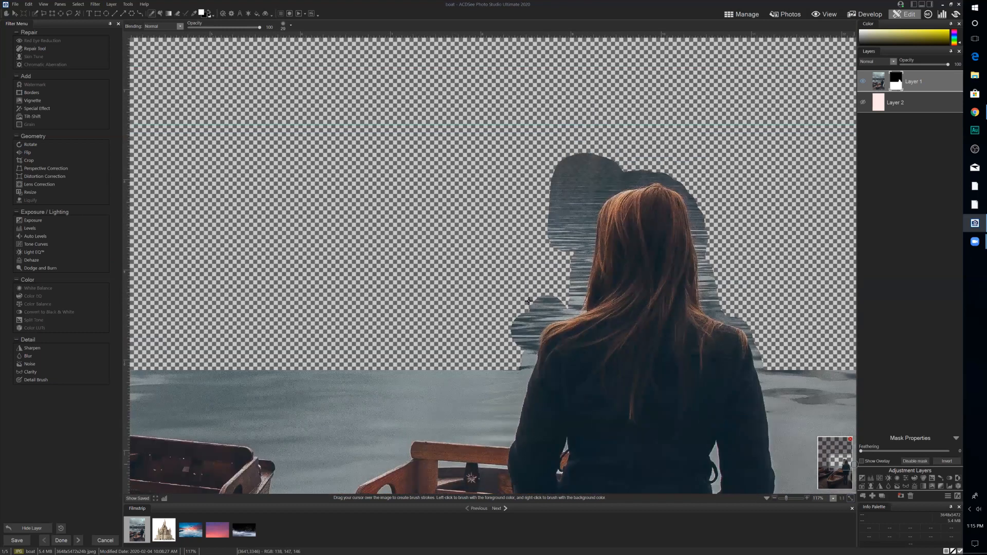
# Try revealing and hiding test strokes on Layer 1's mask in the empty area beside the woman's head
pyautogui.scroll(3, 518, 297)
pyautogui.moveTo(367, 184); pyautogui.dragTo(415, 177)
pyautogui.moveTo(479, 188); pyautogui.dragTo(423, 186)
pyautogui.moveTo(422, 159); pyautogui.dragTo(422, 216)
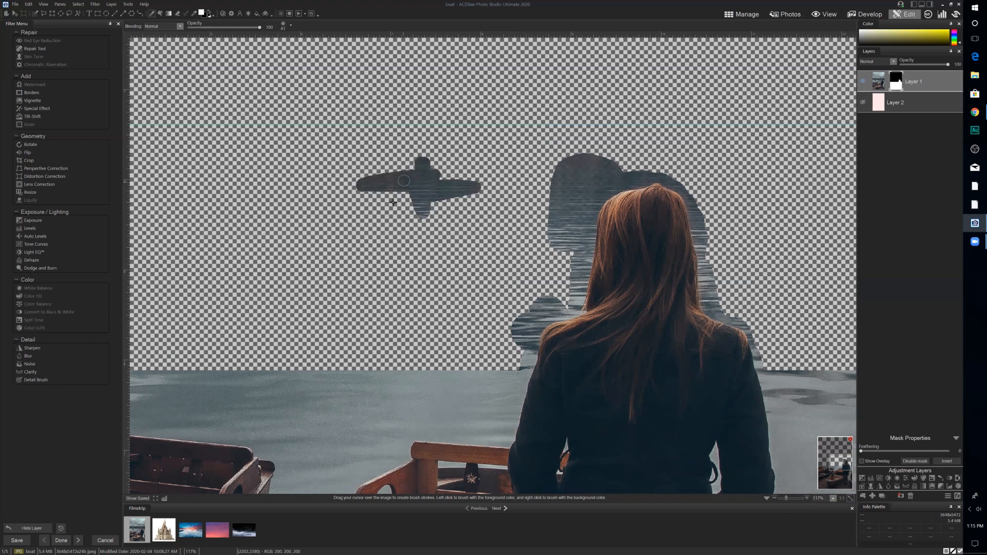
pyautogui.moveTo(404, 180)
pyautogui.mouseDown()
pyautogui.moveTo(392, 202)
pyautogui.moveTo(417, 187)
pyautogui.mouseUp()
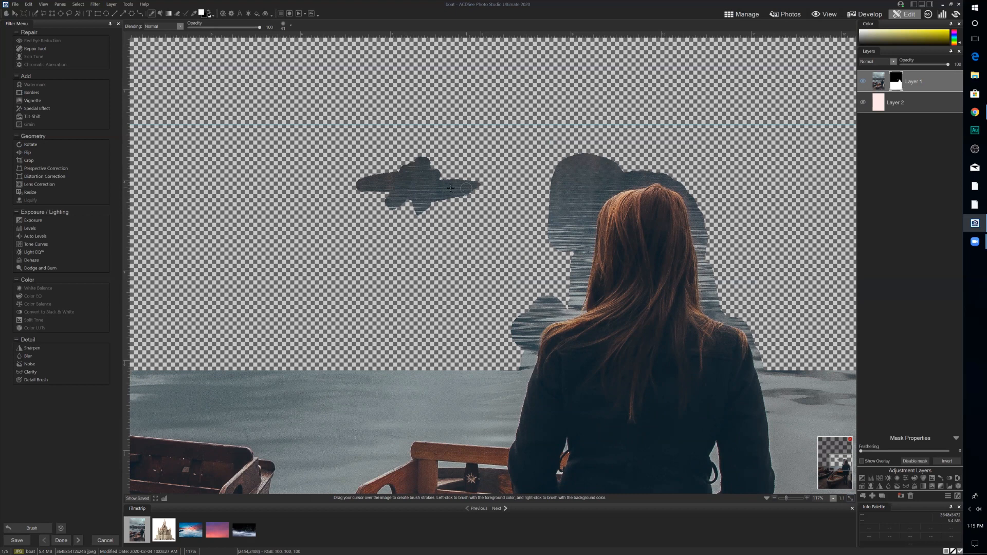
pyautogui.moveTo(480, 180)
pyautogui.mouseDown()
pyautogui.moveTo(403, 207)
pyautogui.moveTo(405, 161)
pyautogui.moveTo(360, 187)
pyautogui.moveTo(476, 185)
pyautogui.mouseUp()
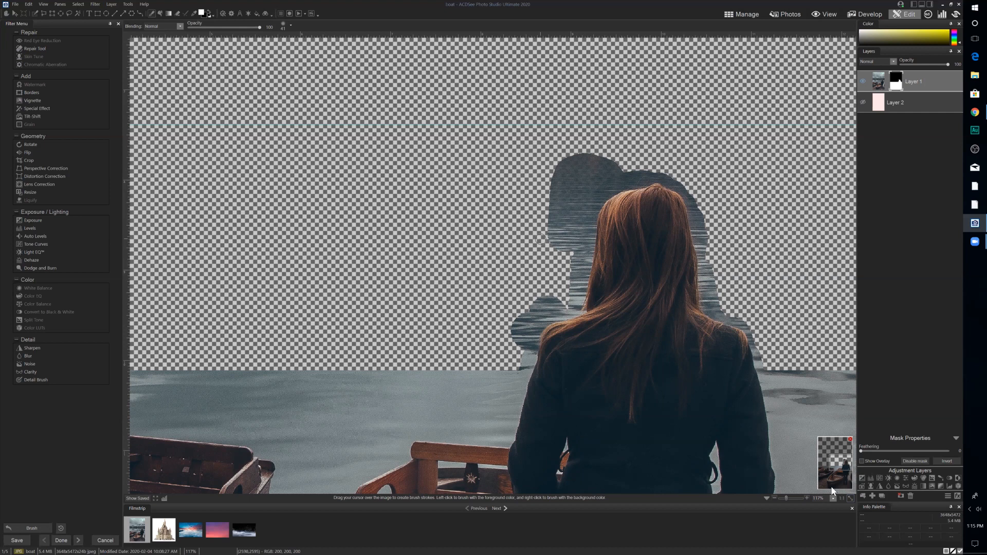
# Hide the leftover water around the woman's left shoulder on Layer 1's mask with a brush 41 wide
pyautogui.click(788, 498)
pyautogui.moveTo(841, 462); pyautogui.dragTo(844, 464)
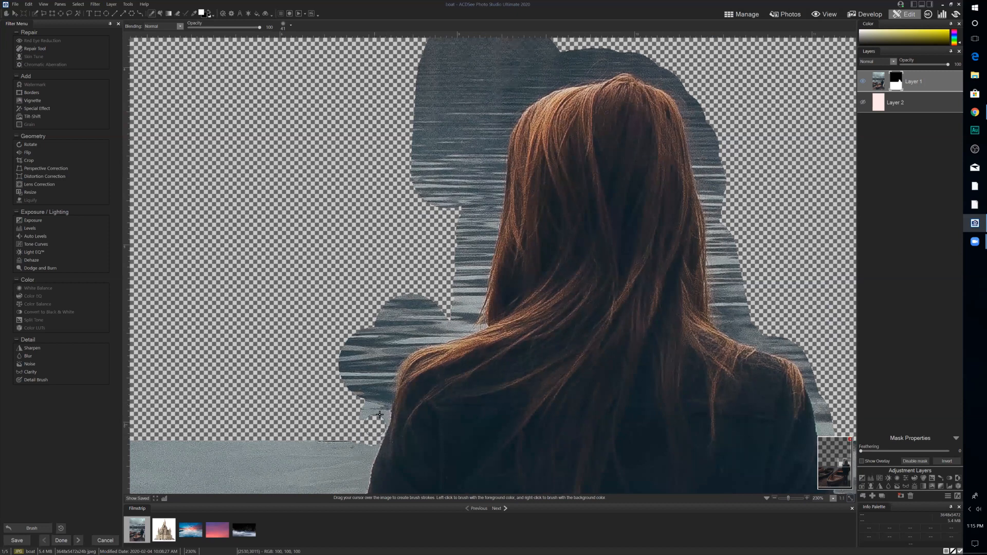
pyautogui.moveTo(380, 414); pyautogui.dragTo(376, 419)
pyautogui.moveTo(379, 413); pyautogui.dragTo(383, 389)
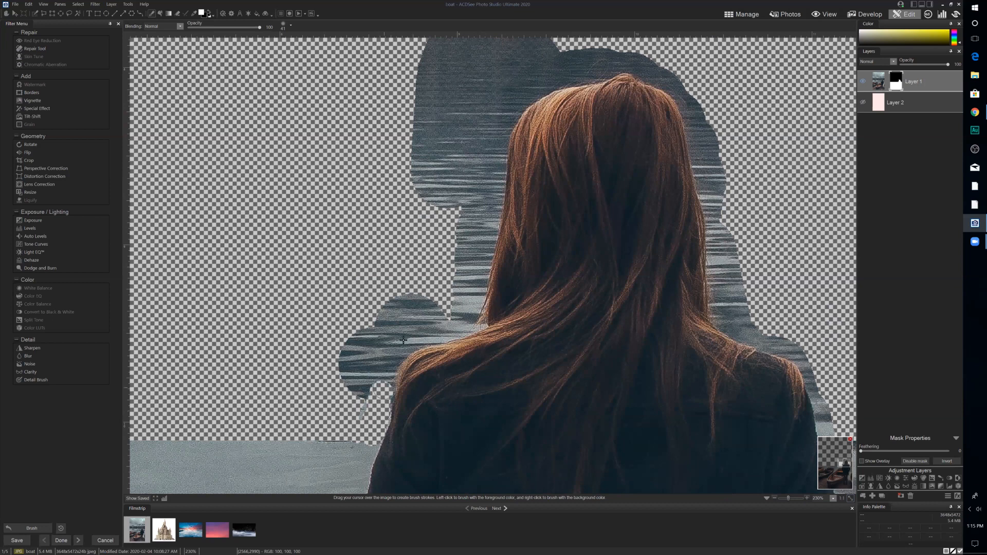
pyautogui.moveTo(404, 340)
pyautogui.mouseDown()
pyautogui.moveTo(422, 334)
pyautogui.moveTo(395, 354)
pyautogui.mouseUp()
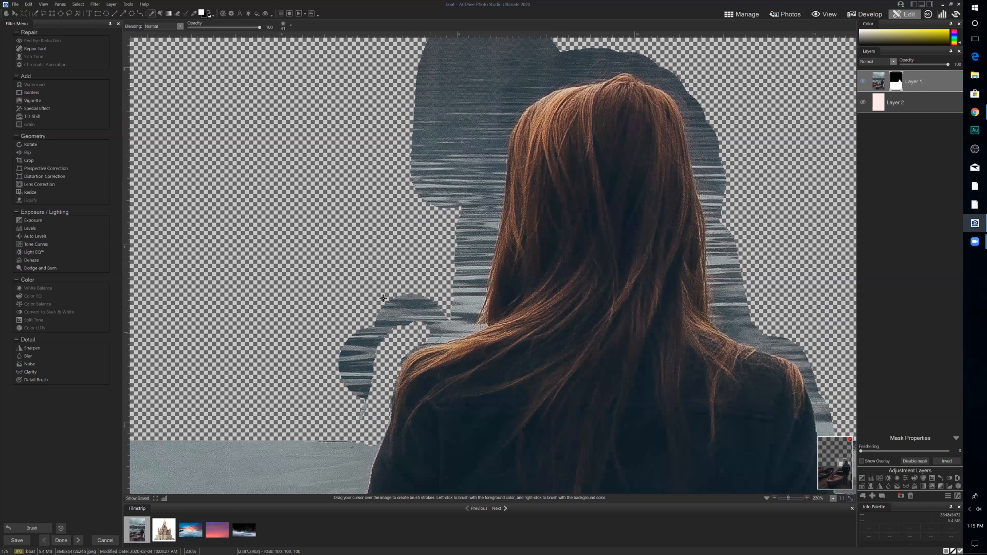
pyautogui.moveTo(386, 301); pyautogui.dragTo(432, 319)
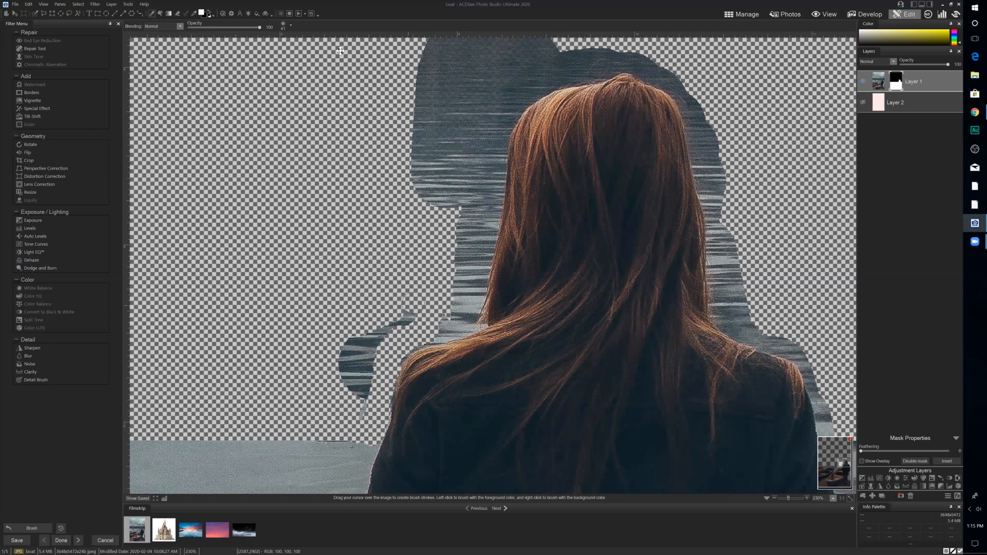
pyautogui.click(290, 25)
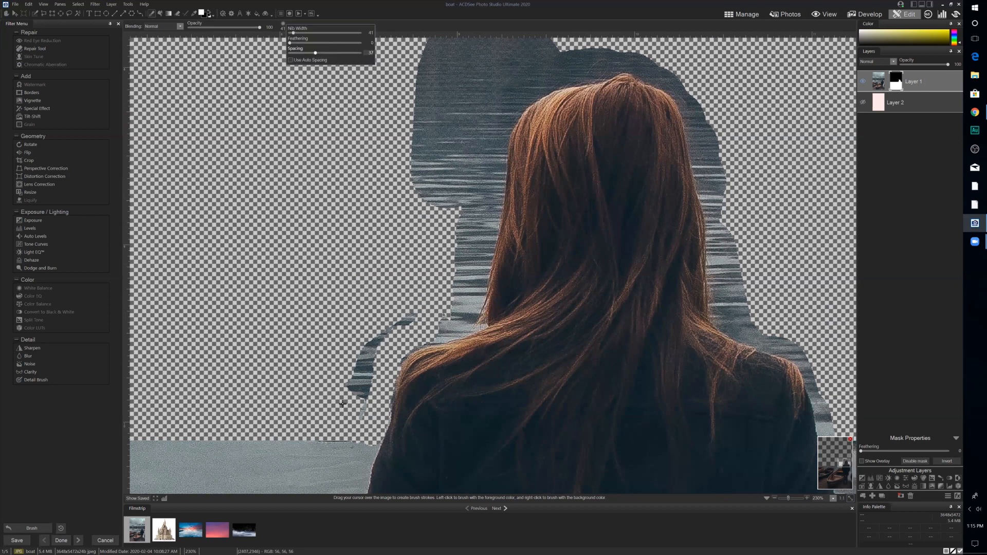
pyautogui.moveTo(357, 355)
pyautogui.mouseDown()
pyautogui.moveTo(368, 365)
pyautogui.moveTo(390, 320)
pyautogui.mouseUp()
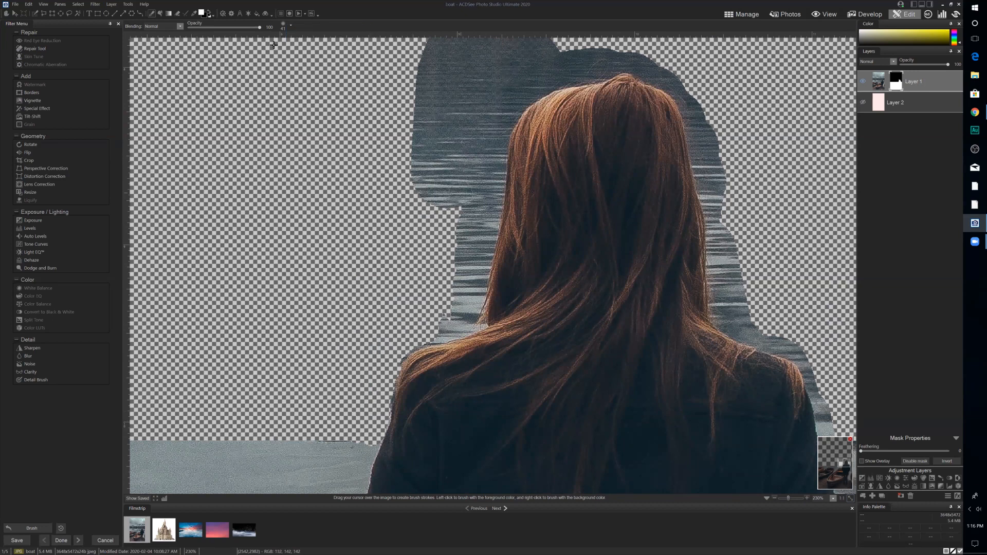
# Enlarge the brush nib to about 62 and mask out the excess water beside the left of the woman's head
pyautogui.click(290, 25)
pyautogui.moveTo(294, 33); pyautogui.dragTo(297, 39)
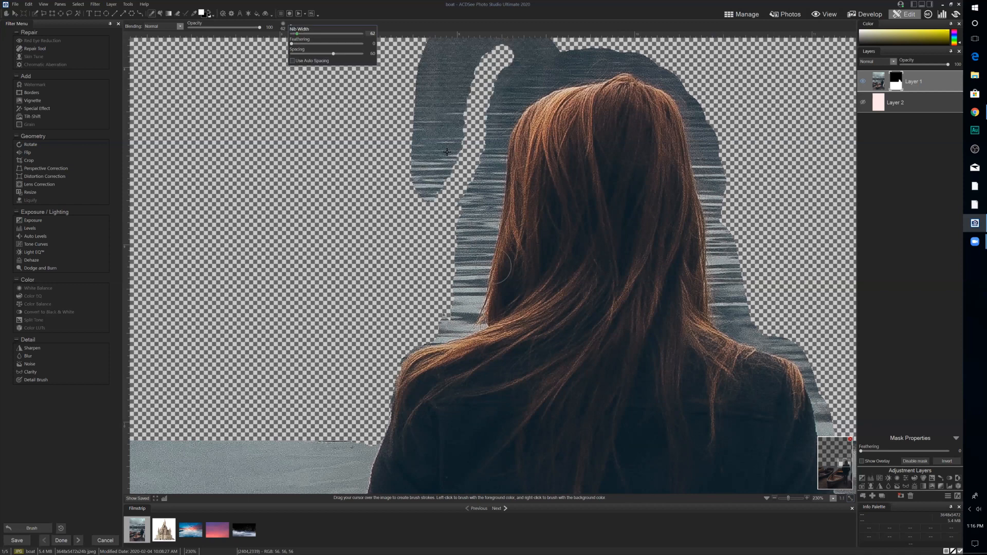
pyautogui.click(429, 192)
pyautogui.moveTo(426, 207)
pyautogui.mouseDown()
pyautogui.moveTo(456, 143)
pyautogui.moveTo(429, 198)
pyautogui.moveTo(427, 124)
pyautogui.moveTo(479, 59)
pyautogui.mouseUp()
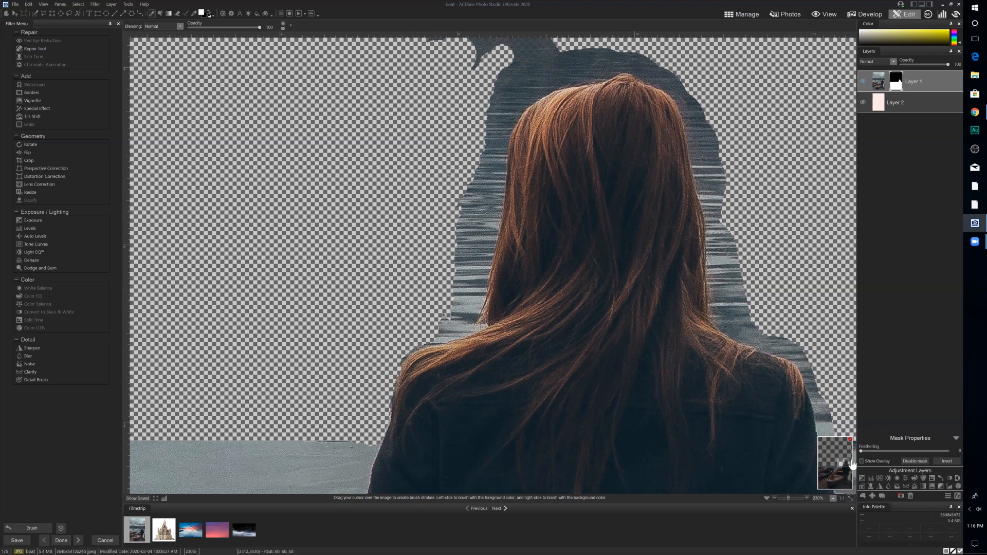
# Reduce the brush's nib width and feathering, and mask out the water around the top of the woman's head on Layer 1's mask
pyautogui.moveTo(847, 465); pyautogui.dragTo(851, 468)
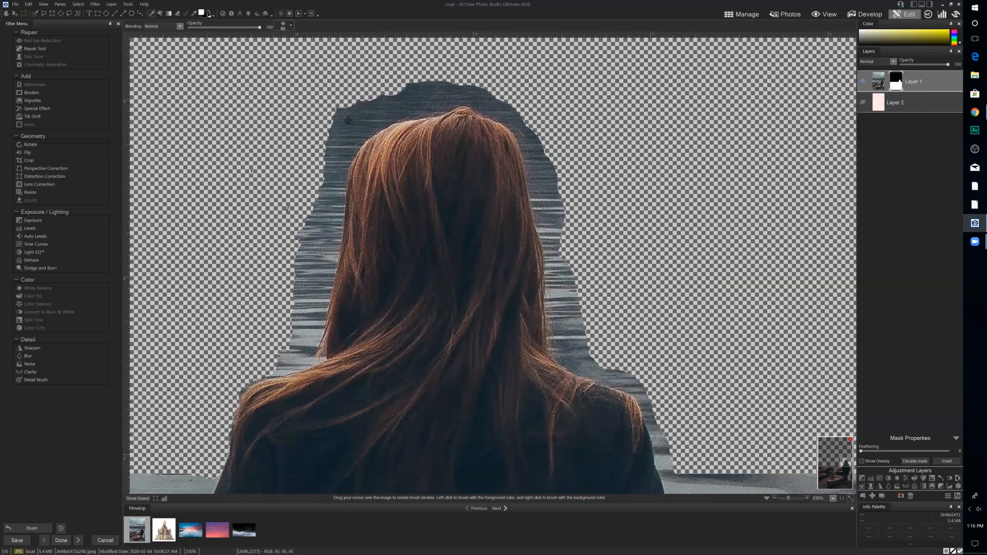
pyautogui.click(290, 25)
pyautogui.moveTo(334, 105)
pyautogui.mouseDown()
pyautogui.moveTo(393, 80)
pyautogui.moveTo(335, 111)
pyautogui.mouseUp()
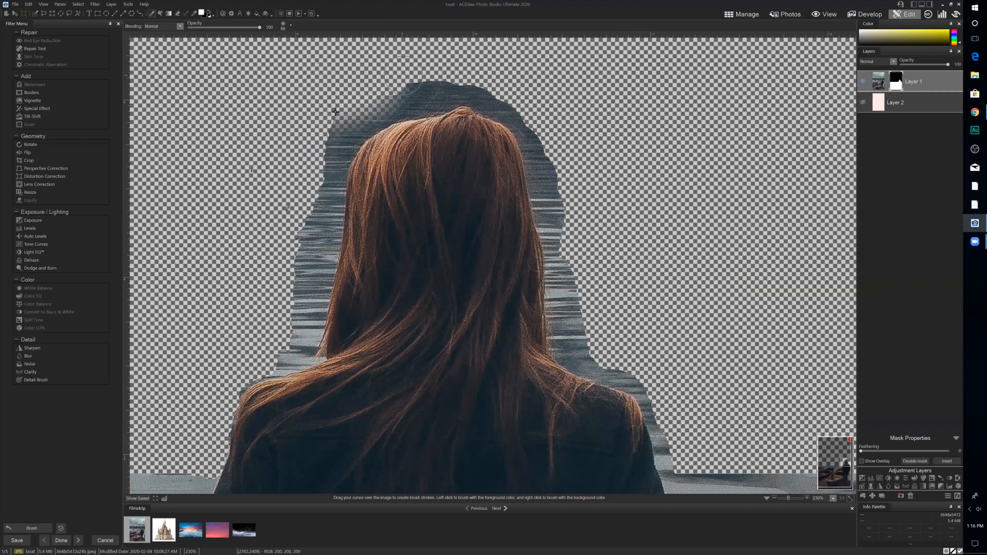
pyautogui.click(291, 25)
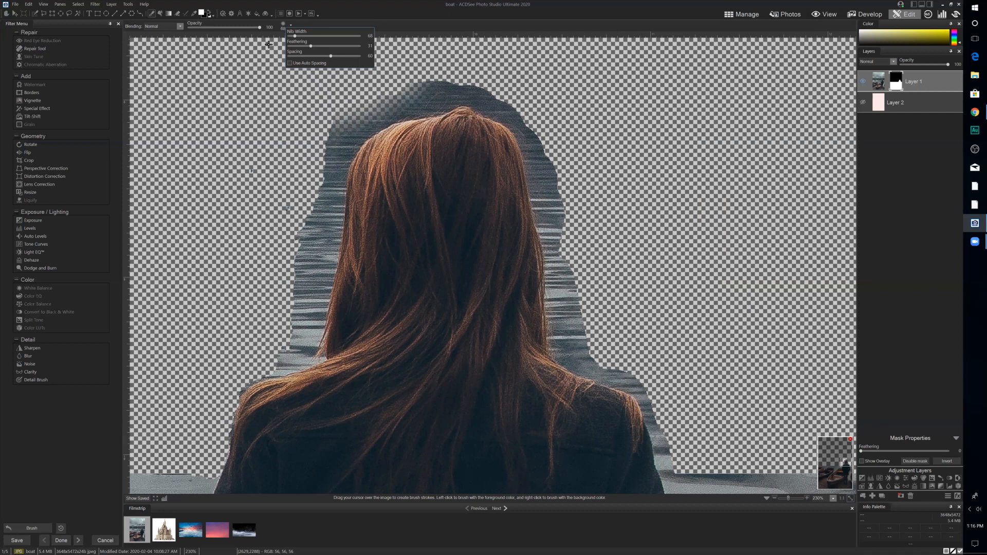
pyautogui.moveTo(311, 46)
pyautogui.mouseDown()
pyautogui.moveTo(288, 46)
pyautogui.moveTo(290, 36)
pyautogui.mouseUp()
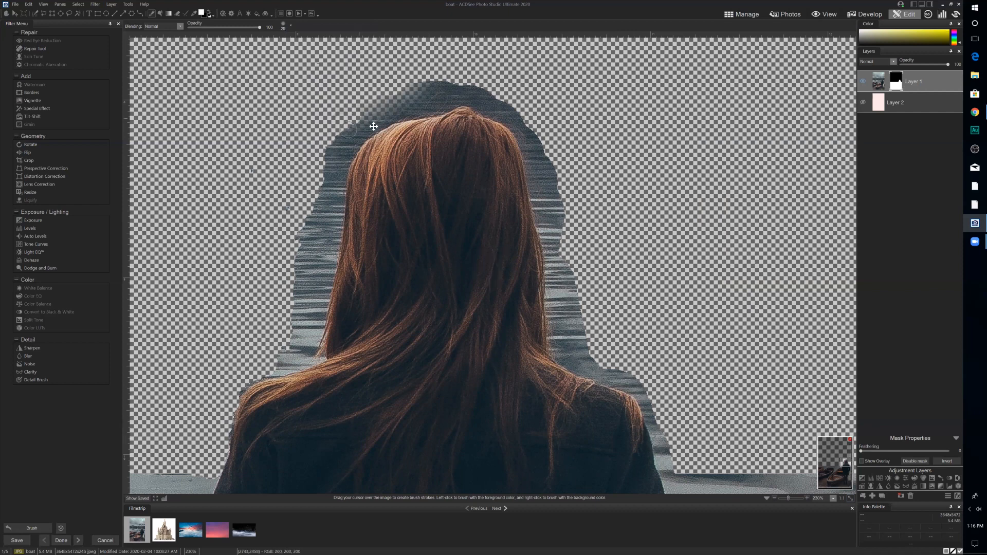
pyautogui.moveTo(374, 127)
pyautogui.mouseDown()
pyautogui.moveTo(437, 75)
pyautogui.moveTo(413, 112)
pyautogui.moveTo(512, 83)
pyautogui.moveTo(455, 87)
pyautogui.moveTo(496, 112)
pyautogui.moveTo(472, 100)
pyautogui.mouseUp()
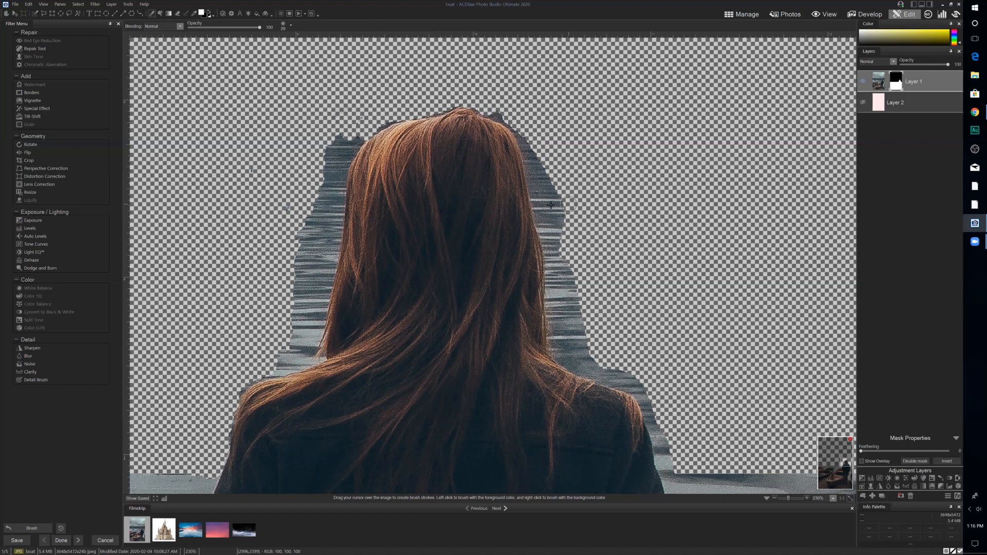
# Mask out the leftover water along the right side of the woman's hair and down past her right shoulder on Layer 1's mask
pyautogui.moveTo(551, 205)
pyautogui.mouseDown()
pyautogui.moveTo(541, 183)
pyautogui.moveTo(540, 208)
pyautogui.mouseUp()
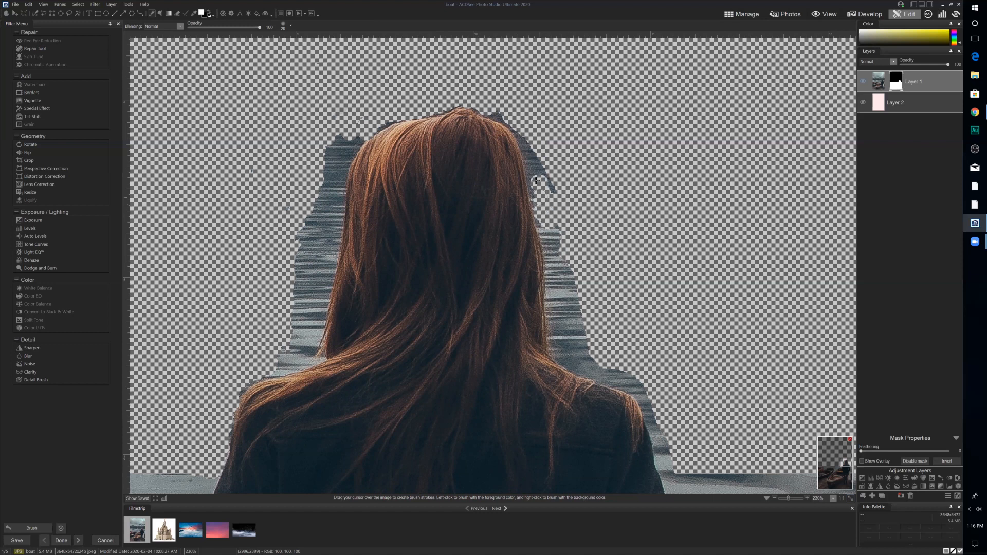
pyautogui.moveTo(527, 141)
pyautogui.mouseDown()
pyautogui.moveTo(487, 110)
pyautogui.moveTo(532, 136)
pyautogui.moveTo(574, 261)
pyautogui.moveTo(580, 296)
pyautogui.moveTo(543, 210)
pyautogui.moveTo(555, 287)
pyautogui.moveTo(553, 239)
pyautogui.moveTo(572, 307)
pyautogui.mouseUp()
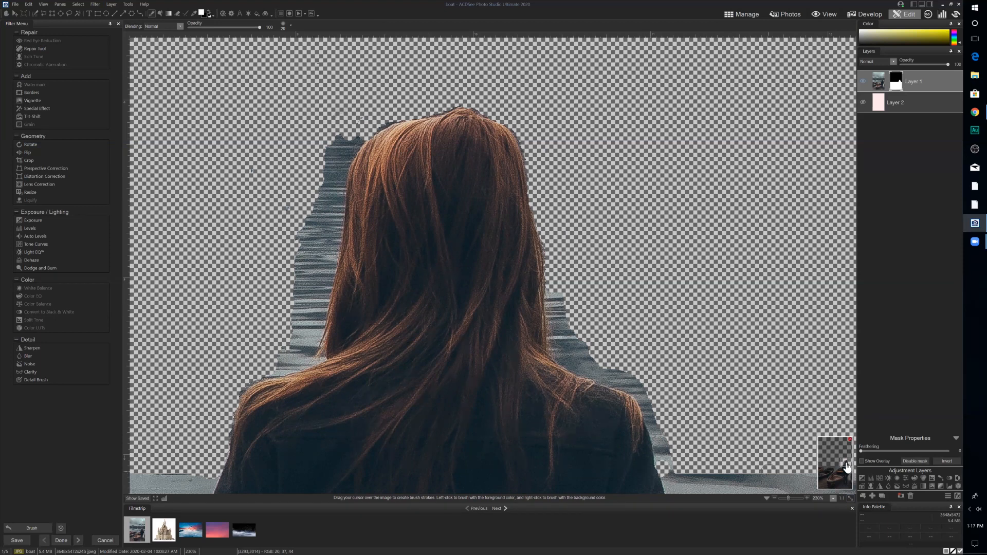
pyautogui.scroll(1, 745, 406)
pyautogui.scroll(-3, 670, 396)
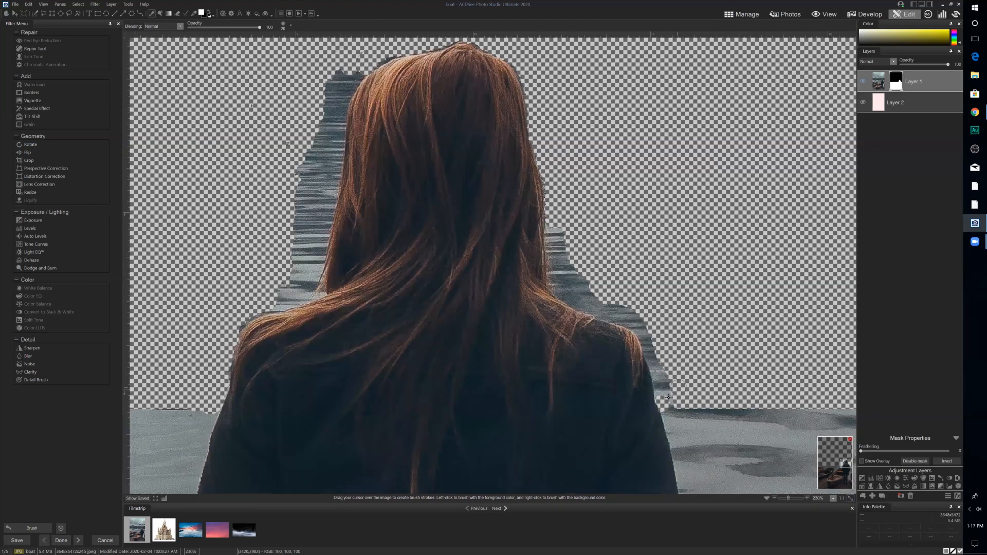
pyautogui.moveTo(669, 397)
pyautogui.mouseDown()
pyautogui.moveTo(642, 327)
pyautogui.moveTo(573, 299)
pyautogui.moveTo(554, 281)
pyautogui.moveTo(561, 209)
pyautogui.moveTo(574, 287)
pyautogui.moveTo(649, 319)
pyautogui.moveTo(532, 263)
pyautogui.mouseUp()
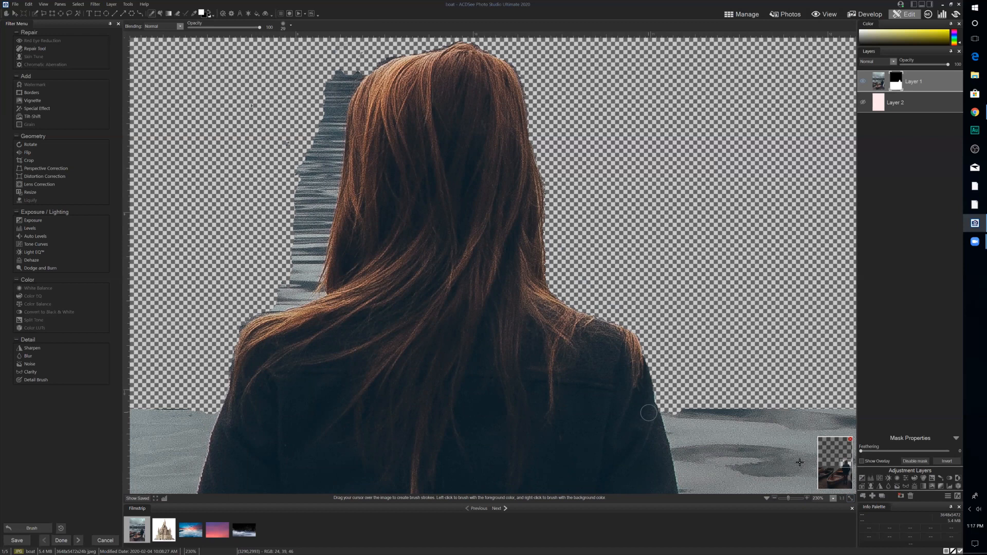
# Mask out the leftover water along the left side of the woman's hair down to her left shoulder on Layer 1's mask
pyautogui.moveTo(840, 466); pyautogui.dragTo(839, 464)
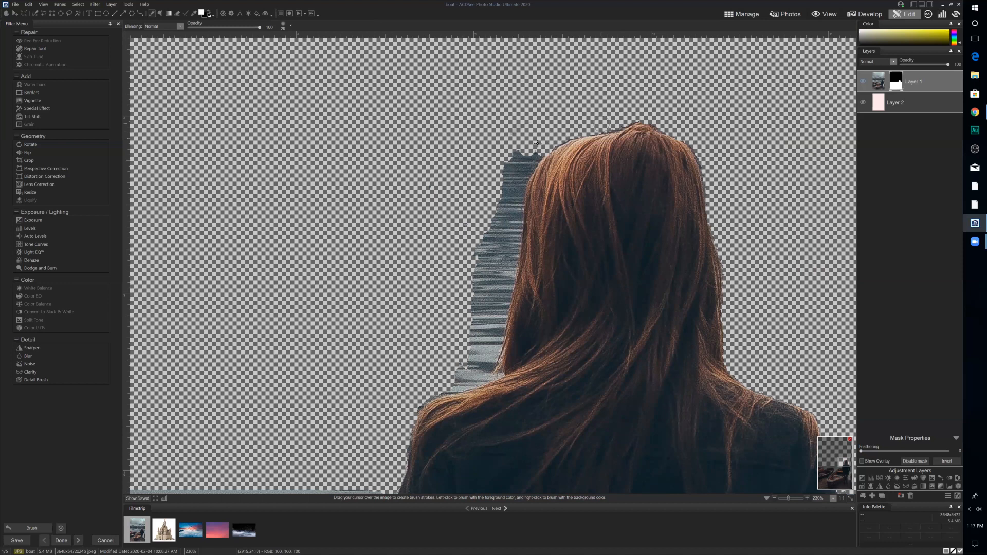
pyautogui.moveTo(527, 167)
pyautogui.mouseDown()
pyautogui.moveTo(517, 189)
pyautogui.moveTo(535, 155)
pyautogui.mouseUp()
pyautogui.moveTo(514, 159); pyautogui.dragTo(525, 168)
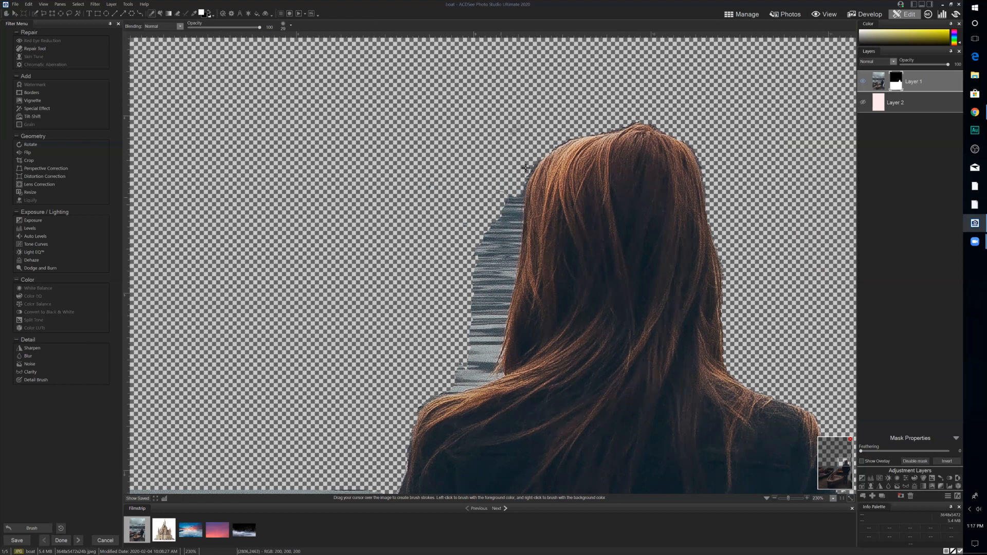
pyautogui.click(514, 206)
pyautogui.moveTo(509, 263); pyautogui.dragTo(502, 327)
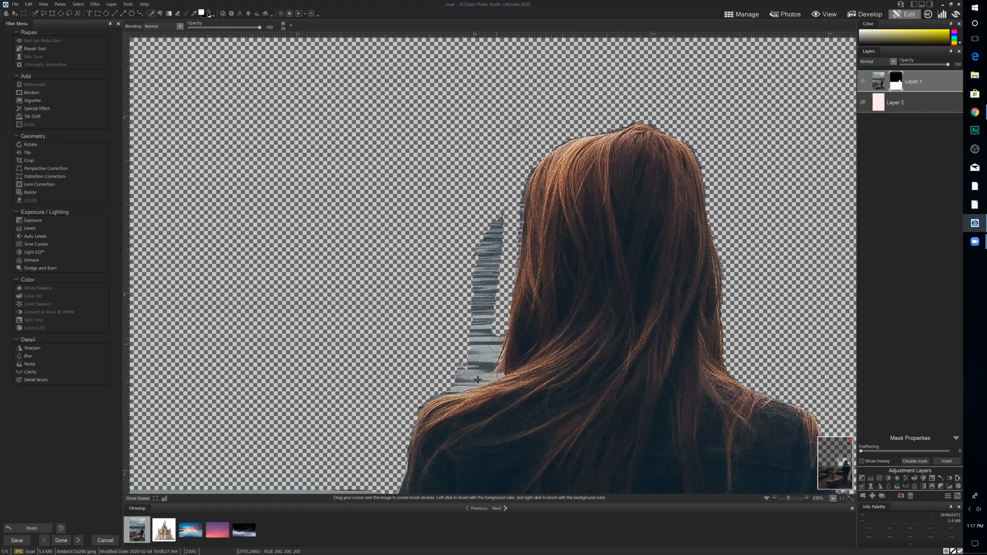
pyautogui.moveTo(479, 379); pyautogui.dragTo(449, 387)
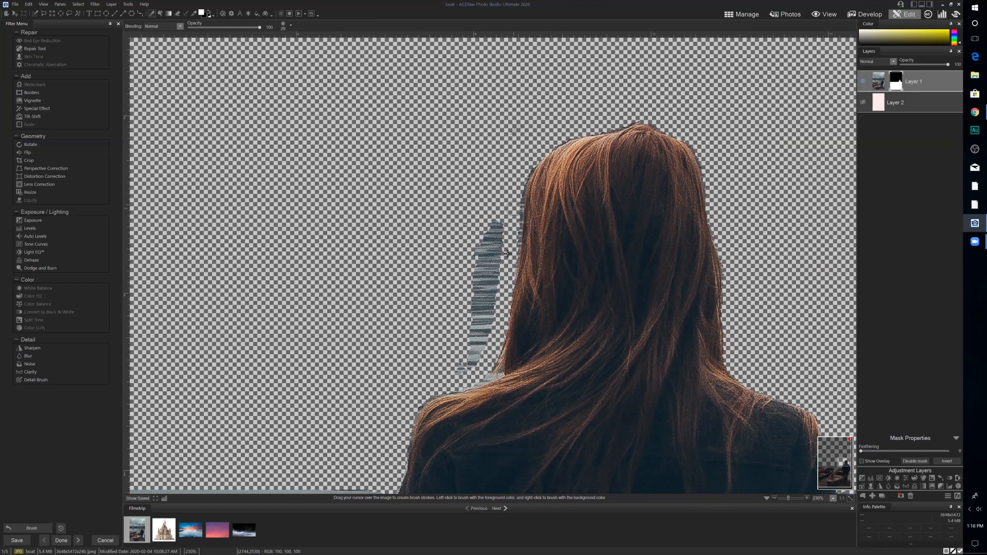
pyautogui.moveTo(508, 253)
pyautogui.mouseDown()
pyautogui.moveTo(500, 278)
pyautogui.moveTo(475, 275)
pyautogui.moveTo(457, 372)
pyautogui.moveTo(496, 249)
pyautogui.moveTo(475, 366)
pyautogui.moveTo(497, 272)
pyautogui.mouseUp()
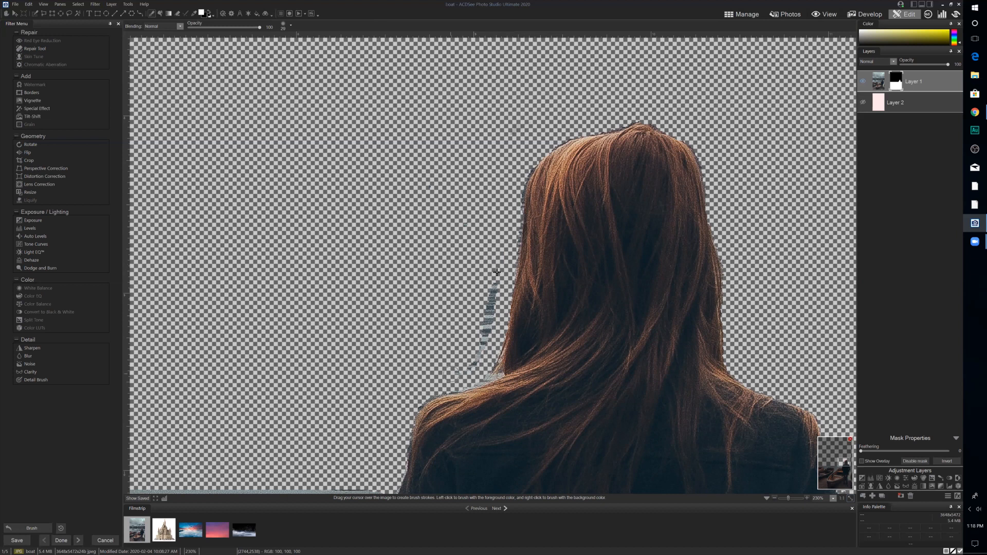
pyautogui.moveTo(493, 317); pyautogui.dragTo(473, 366)
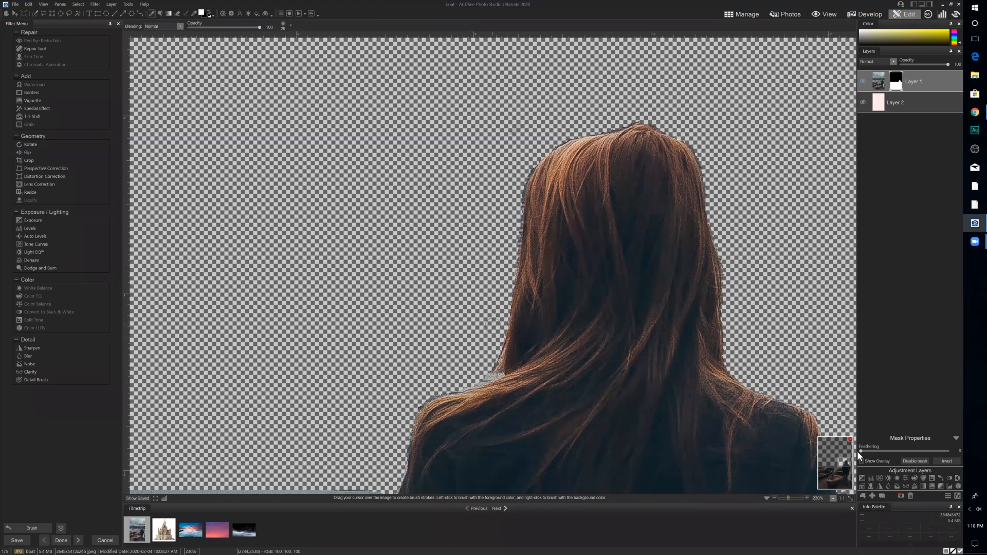
# Set the feathering of Layer 1's mask to 5 and touch up the mask along the left edge of the hair
pyautogui.moveTo(863, 449); pyautogui.dragTo(865, 449)
pyautogui.rightClick(516, 190)
pyautogui.rightClick(514, 219)
pyautogui.hotkey('ctrl', '0')
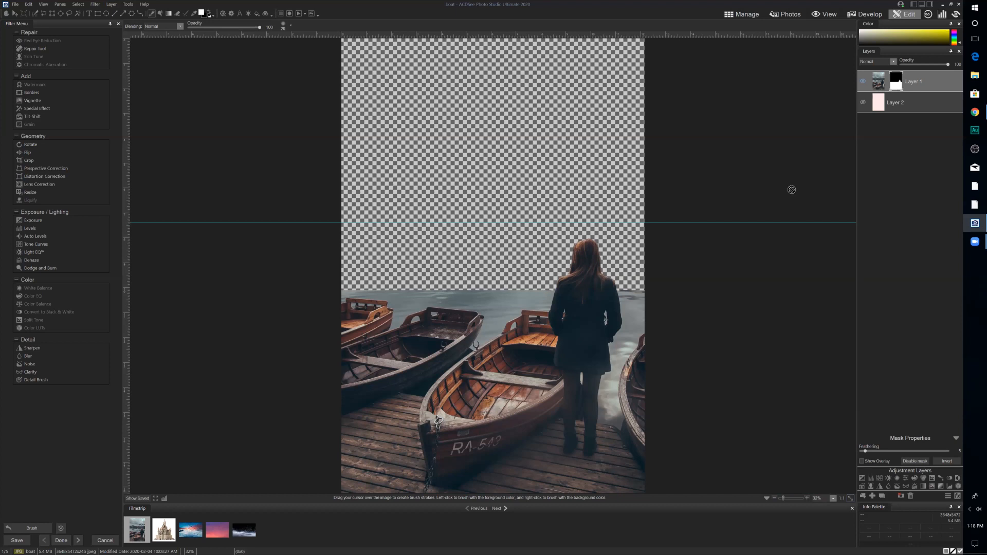
# Add the sunset cloud image as a new layer, enlarged with its horizon near the guide line, and move it beneath Layer 1
pyautogui.moveTo(930, 131); pyautogui.dragTo(930, 143)
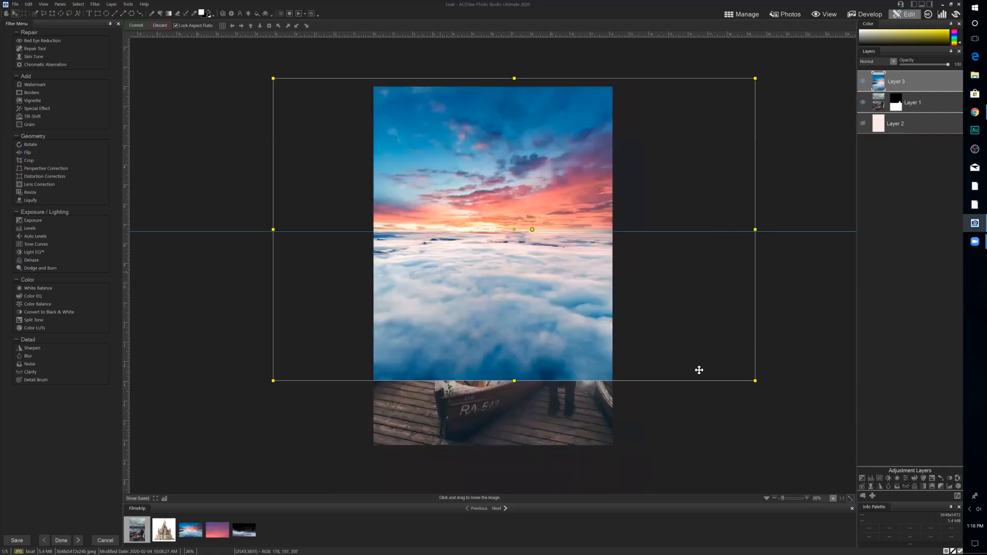
pyautogui.moveTo(699, 371); pyautogui.dragTo(758, 387)
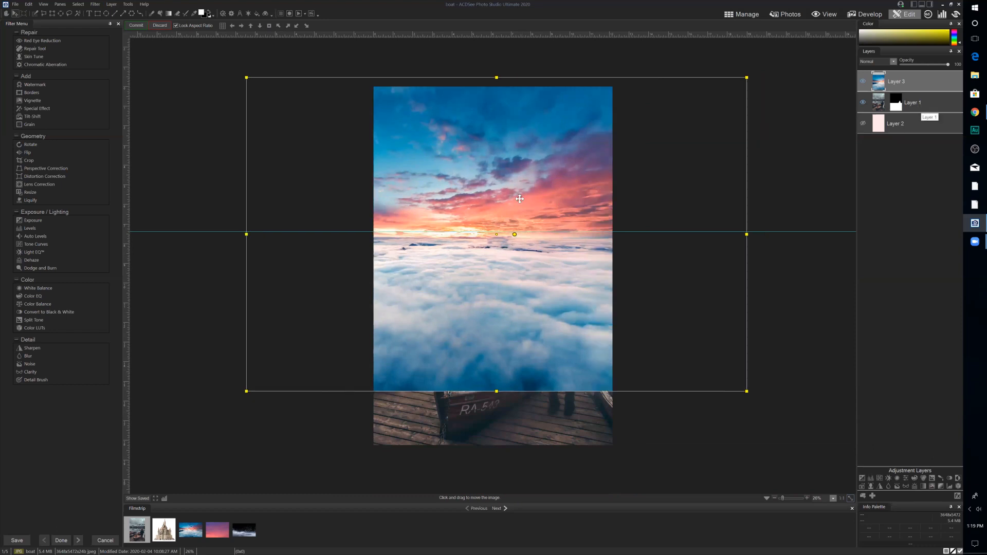
pyautogui.moveTo(514, 202); pyautogui.dragTo(515, 201)
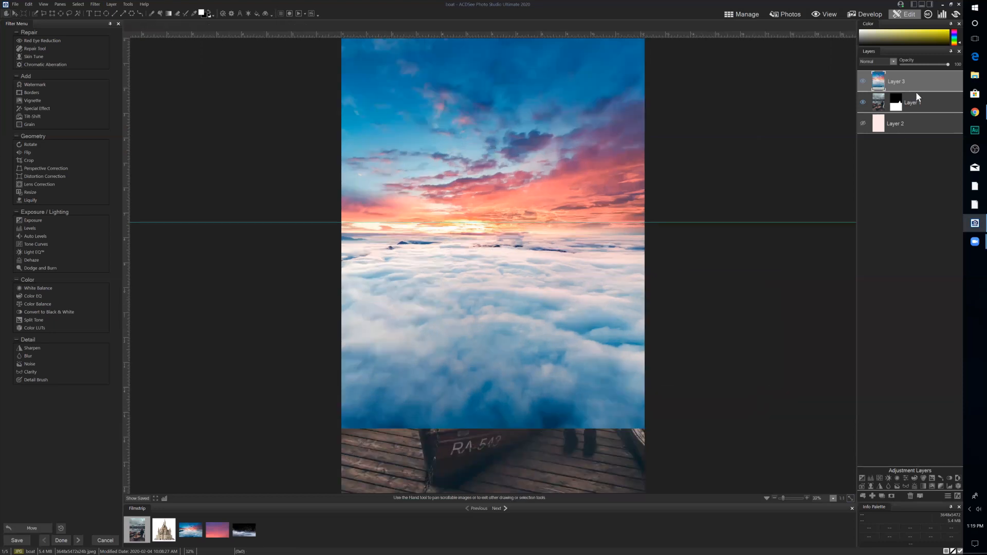
pyautogui.moveTo(904, 76); pyautogui.dragTo(905, 113)
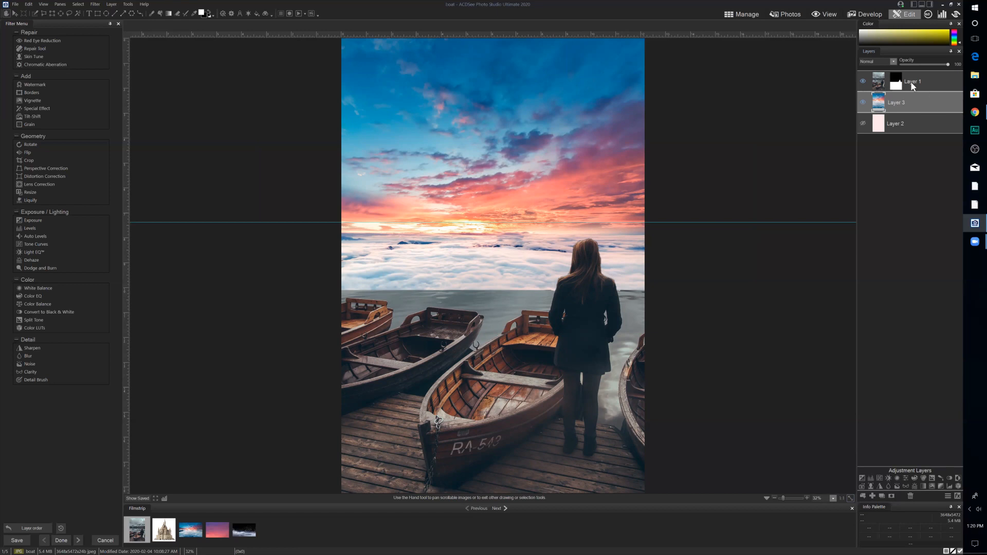
# Target Layer 1's image rather than its mask and set up the Brush Selection tool with Smart Brushing set to Magic
pyautogui.click(896, 81)
pyautogui.click(35, 13)
pyautogui.click(879, 86)
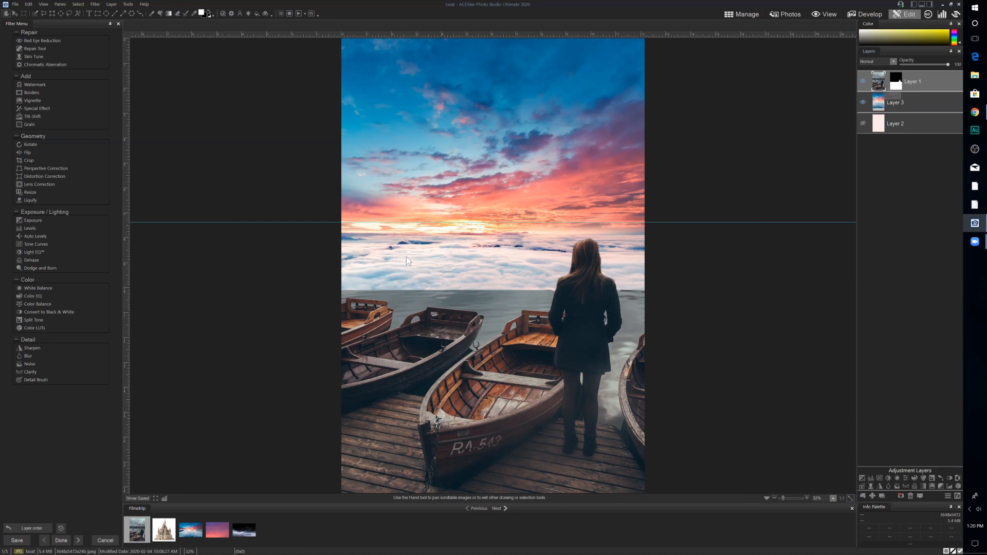
pyautogui.click(35, 14)
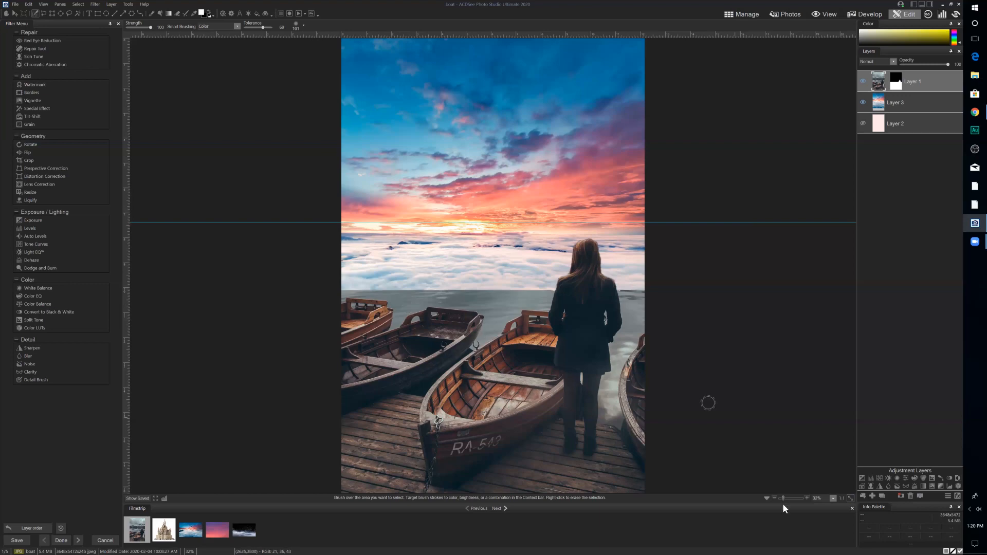
pyautogui.moveTo(783, 499); pyautogui.dragTo(784, 498)
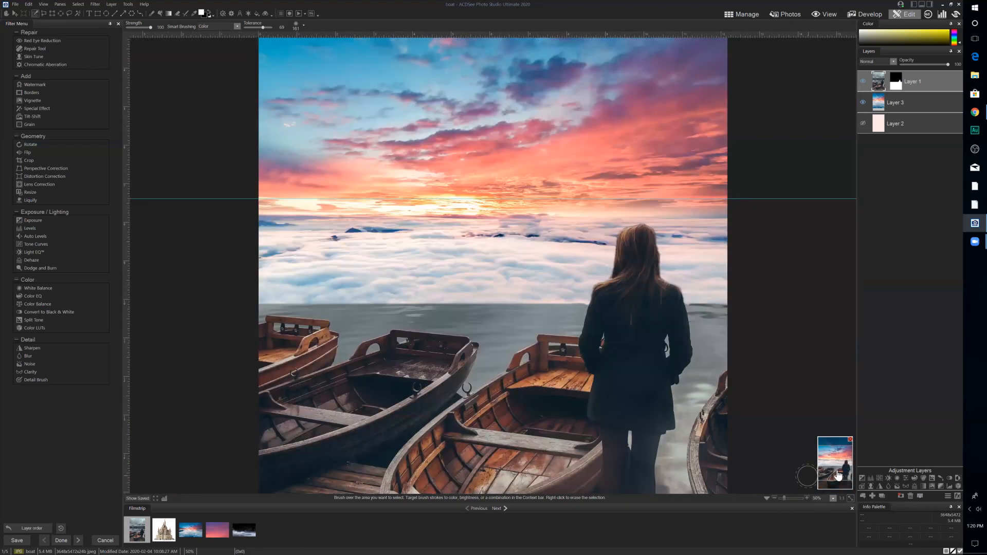
pyautogui.click(838, 471)
pyautogui.scroll(1, 368, 143)
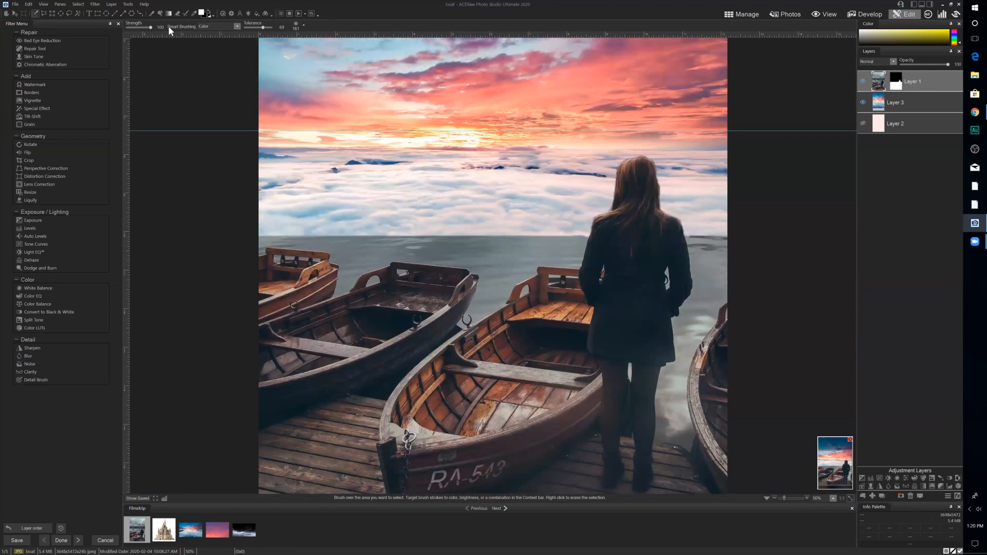
pyautogui.click(237, 27)
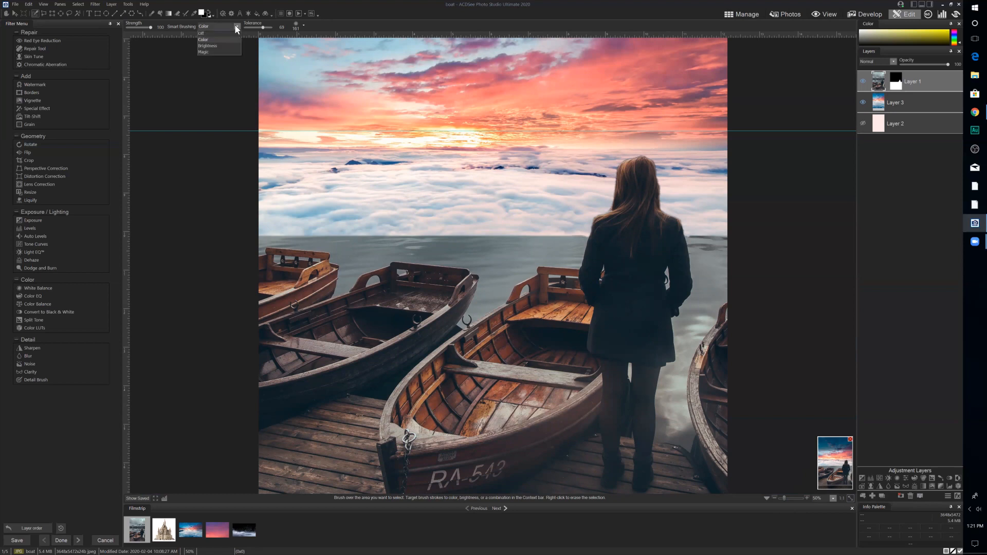
pyautogui.click(205, 51)
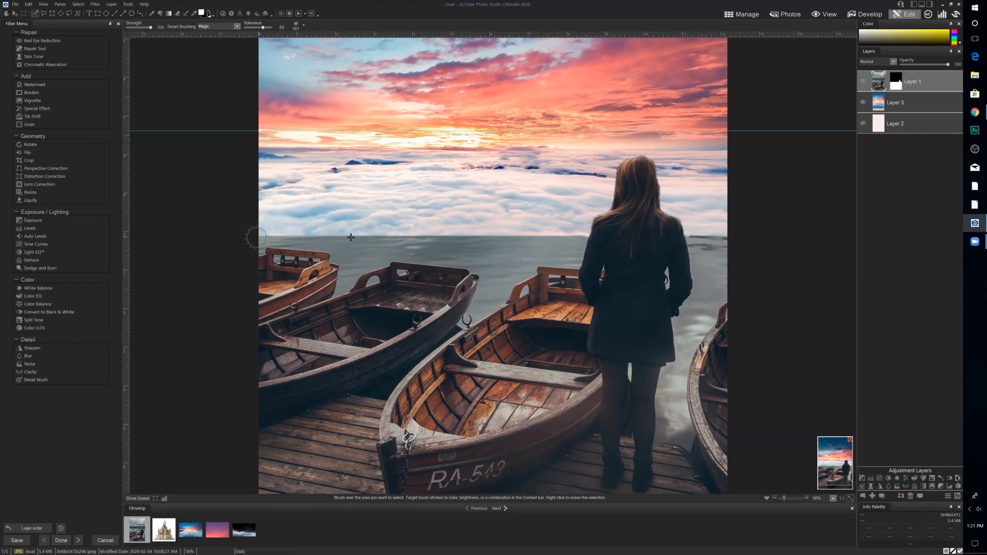
# Brush a selection over the water between the cloud edge and the boats on the left side of the woman
pyautogui.click(451, 239)
pyautogui.click(304, 25)
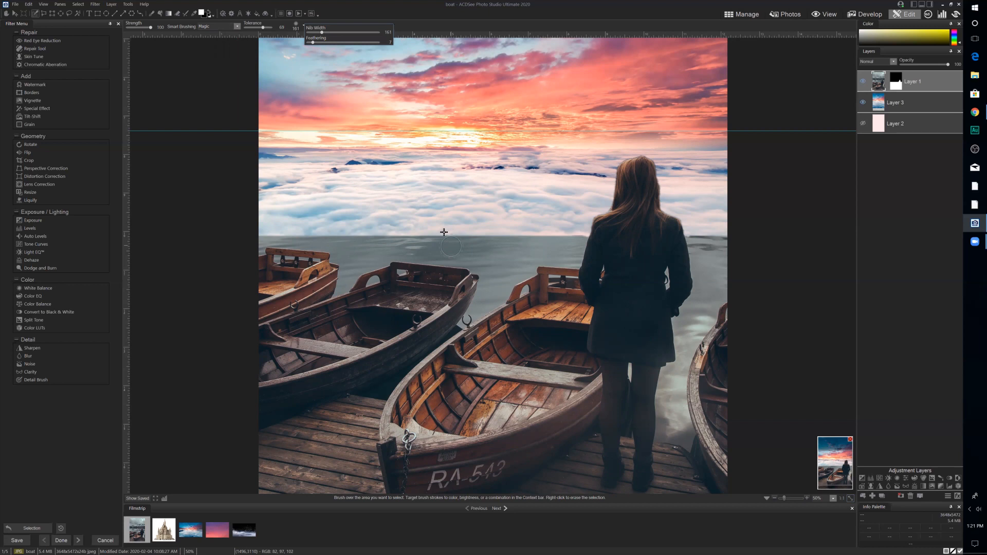
pyautogui.click(463, 241)
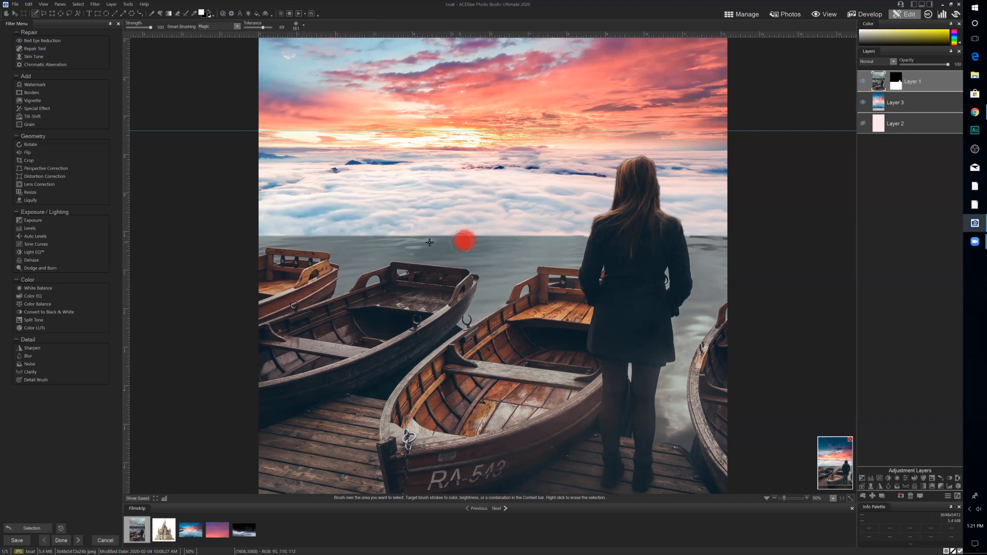
pyautogui.moveTo(429, 242)
pyautogui.mouseDown()
pyautogui.moveTo(255, 237)
pyautogui.moveTo(335, 243)
pyautogui.mouseUp()
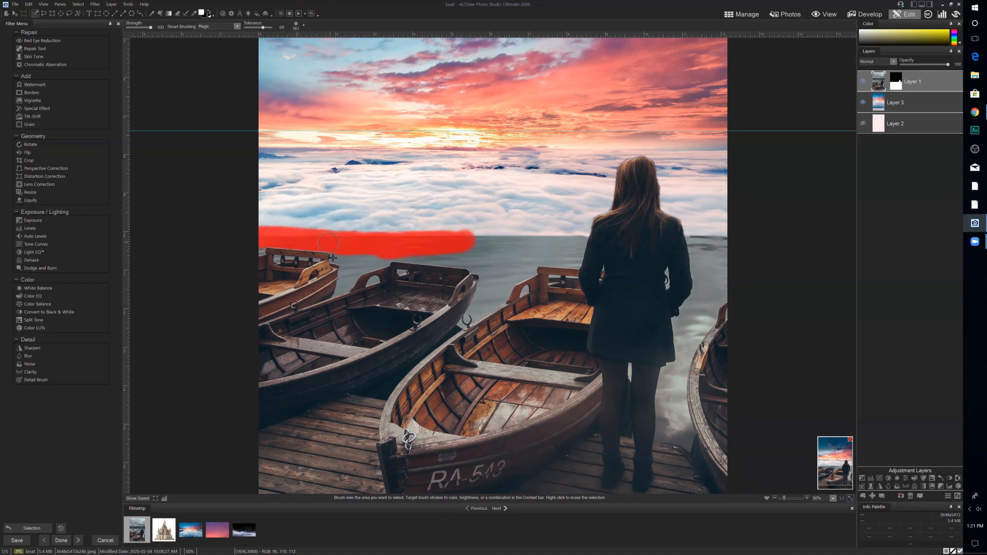
pyautogui.moveTo(348, 275)
pyautogui.mouseDown()
pyautogui.moveTo(367, 254)
pyautogui.moveTo(486, 263)
pyautogui.moveTo(490, 252)
pyautogui.moveTo(517, 254)
pyautogui.moveTo(482, 245)
pyautogui.moveTo(503, 239)
pyautogui.moveTo(580, 238)
pyautogui.moveTo(574, 264)
pyautogui.moveTo(529, 262)
pyautogui.moveTo(532, 270)
pyautogui.moveTo(471, 316)
pyautogui.moveTo(486, 288)
pyautogui.moveTo(475, 270)
pyautogui.moveTo(536, 253)
pyautogui.moveTo(460, 314)
pyautogui.mouseUp()
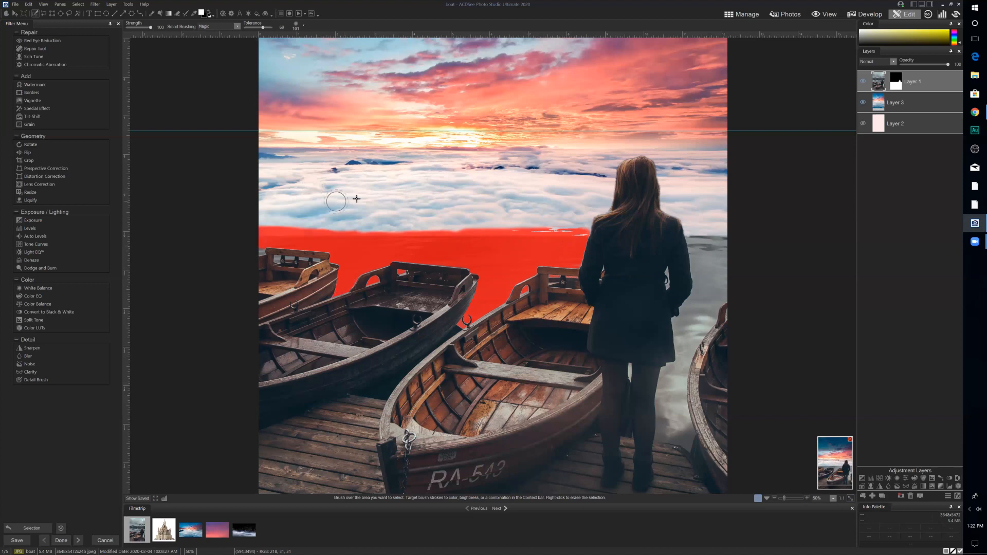
# Add the upper part of the water on the woman's right to the selection, trying a tolerance of 10 and one of 100
pyautogui.moveTo(263, 28); pyautogui.dragTo(260, 28)
pyautogui.moveTo(704, 259)
pyautogui.mouseDown()
pyautogui.moveTo(723, 262)
pyautogui.moveTo(746, 316)
pyautogui.mouseUp()
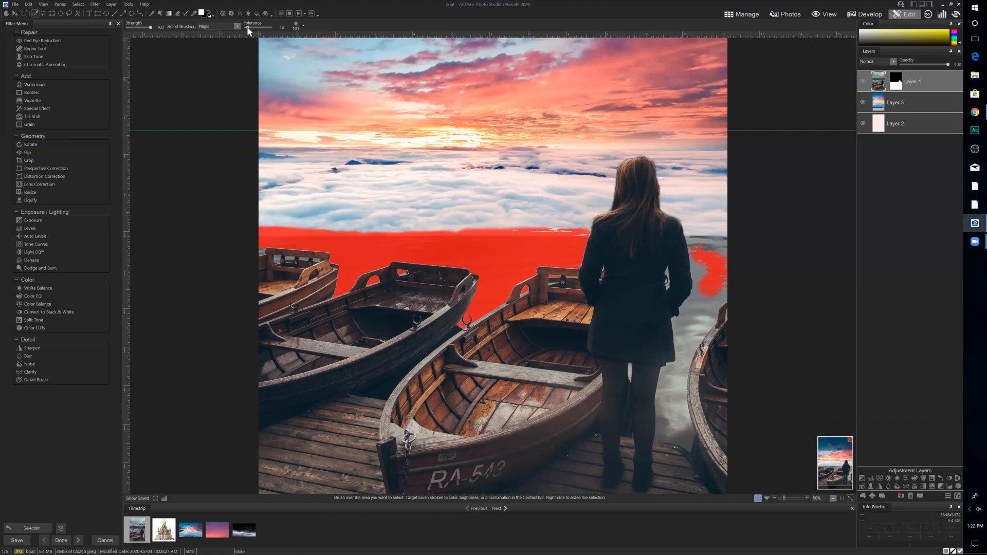
pyautogui.moveTo(248, 28); pyautogui.dragTo(260, 27)
pyautogui.press('End')
pyautogui.moveTo(724, 242)
pyautogui.mouseDown()
pyautogui.moveTo(712, 301)
pyautogui.moveTo(722, 291)
pyautogui.moveTo(705, 313)
pyautogui.moveTo(698, 275)
pyautogui.mouseUp()
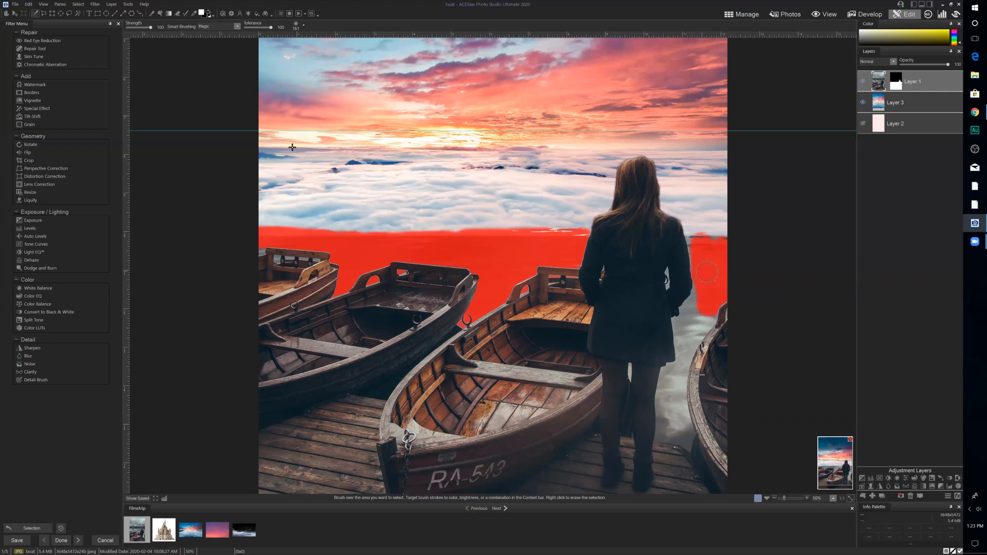
# Extend the selection down the water between the woman's legs and the right boat, using tolerances of 77 and 100
pyautogui.click(265, 27)
pyautogui.moveTo(698, 271)
pyautogui.mouseDown()
pyautogui.moveTo(695, 304)
pyautogui.moveTo(676, 321)
pyautogui.moveTo(712, 312)
pyautogui.moveTo(707, 323)
pyautogui.mouseUp()
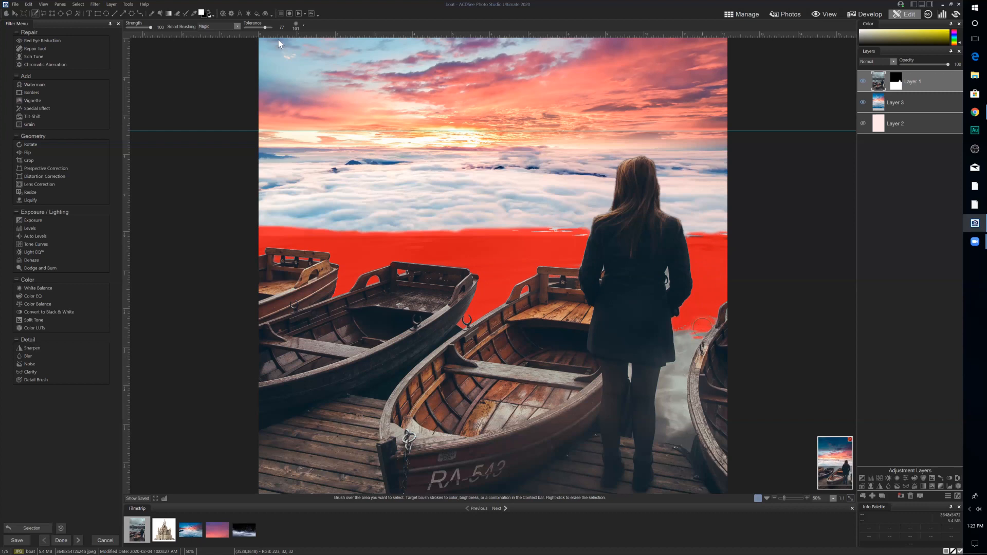
pyautogui.moveTo(266, 26); pyautogui.dragTo(274, 26)
pyautogui.moveTo(681, 353)
pyautogui.mouseDown()
pyautogui.moveTo(708, 324)
pyautogui.moveTo(666, 373)
pyautogui.moveTo(659, 439)
pyautogui.mouseUp()
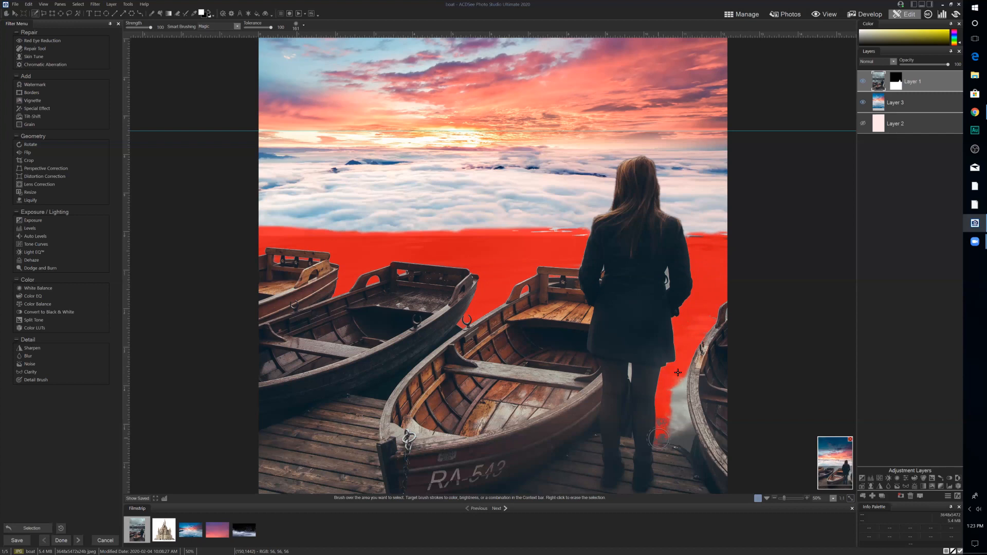
pyautogui.moveTo(678, 372)
pyautogui.mouseDown()
pyautogui.moveTo(685, 436)
pyautogui.moveTo(663, 437)
pyautogui.moveTo(671, 438)
pyautogui.moveTo(660, 415)
pyautogui.moveTo(665, 431)
pyautogui.moveTo(684, 416)
pyautogui.moveTo(693, 451)
pyautogui.moveTo(720, 458)
pyautogui.mouseUp()
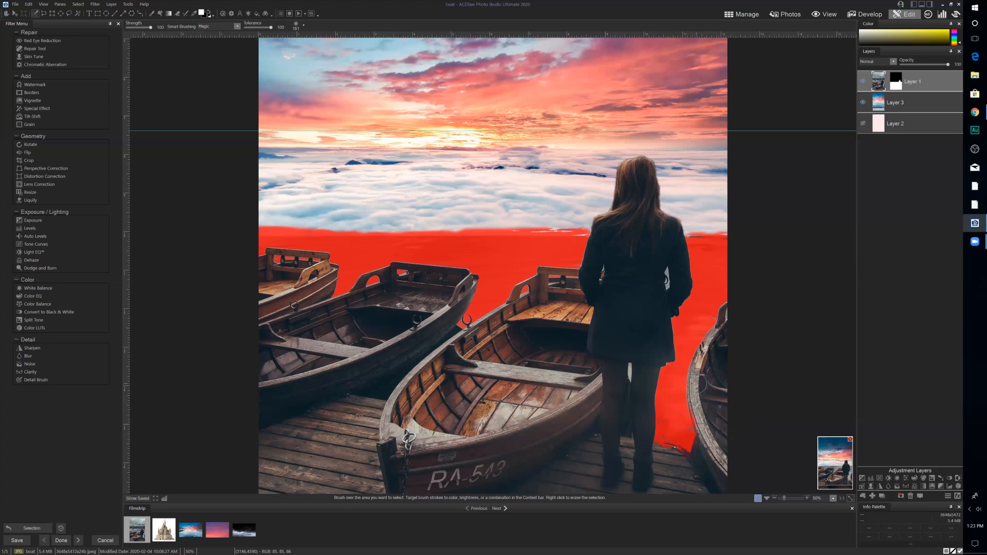
# Clean up the water selection along the dock edge and around the woman's coat on the side facing the right boat
pyautogui.click(787, 499)
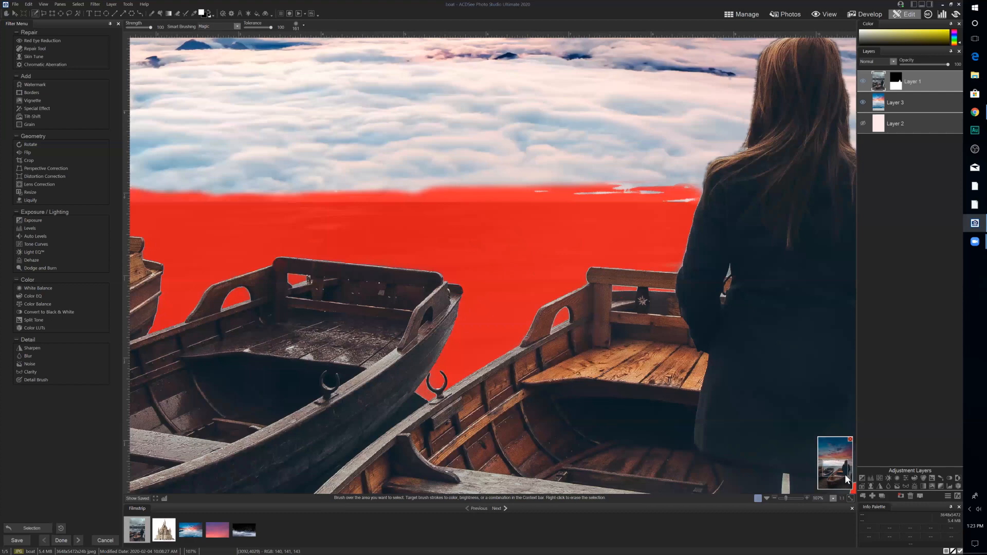
pyautogui.moveTo(844, 475); pyautogui.dragTo(851, 488)
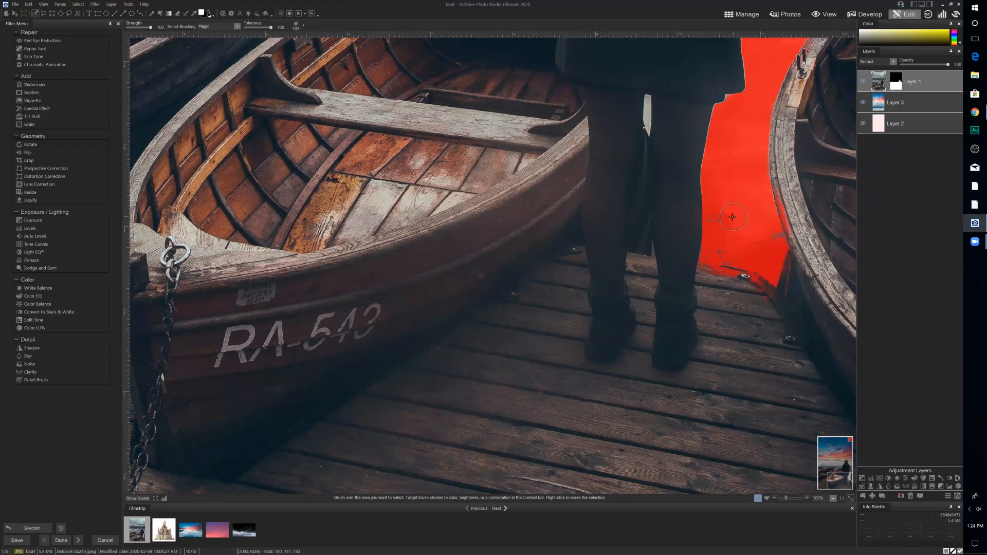
pyautogui.scroll(-6, 733, 217)
pyautogui.scroll(1, 733, 217)
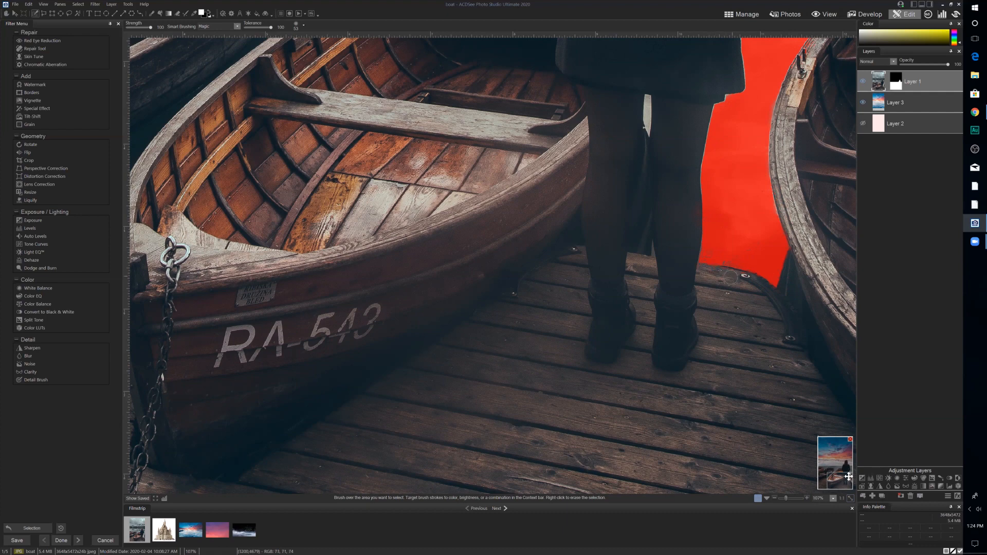
pyautogui.moveTo(849, 476); pyautogui.dragTo(849, 474)
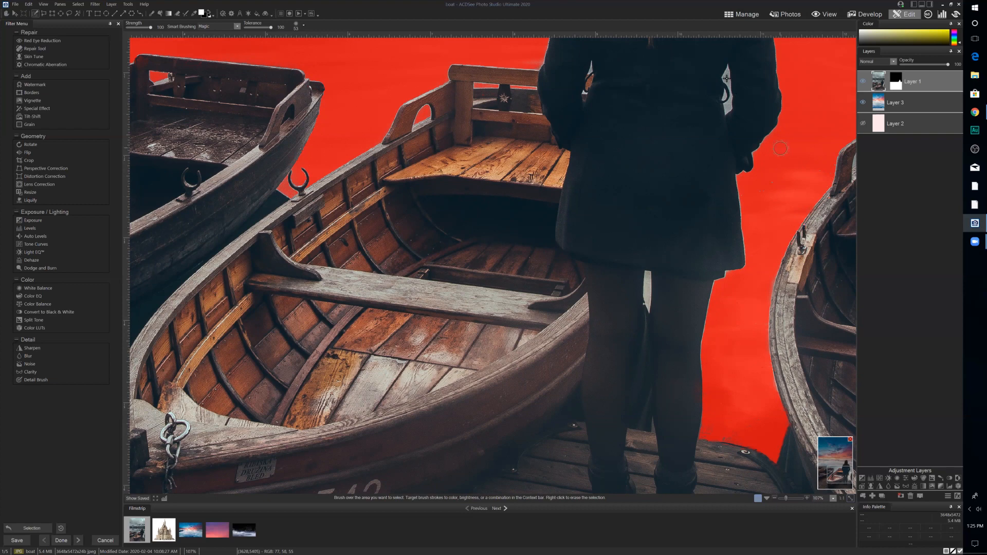
pyautogui.moveTo(731, 93); pyautogui.dragTo(726, 109)
pyautogui.hotkey('ctrl', '0')
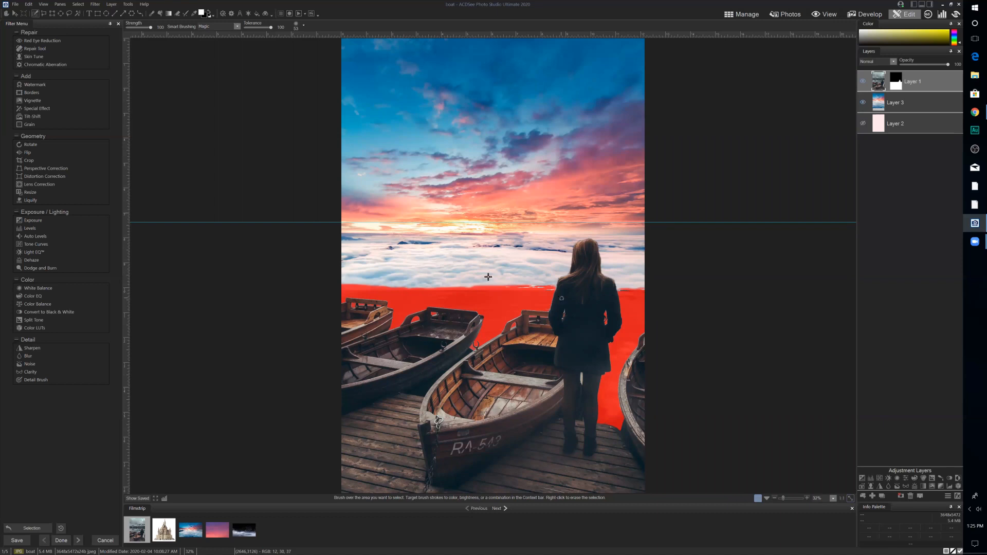
# Target Layer 1's mask and set up the Brush tool with black as the foreground color and a larger nib width
pyautogui.click(897, 85)
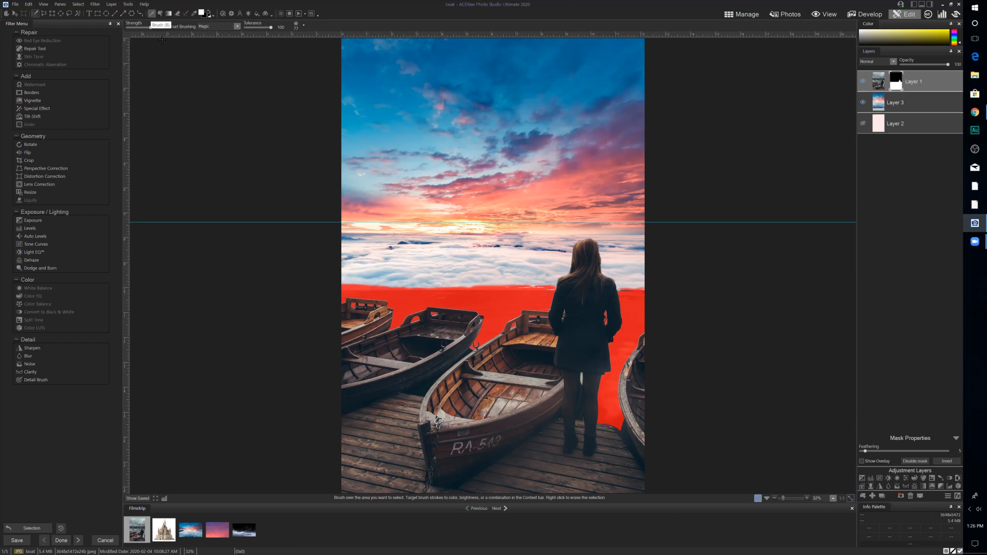
pyautogui.click(152, 14)
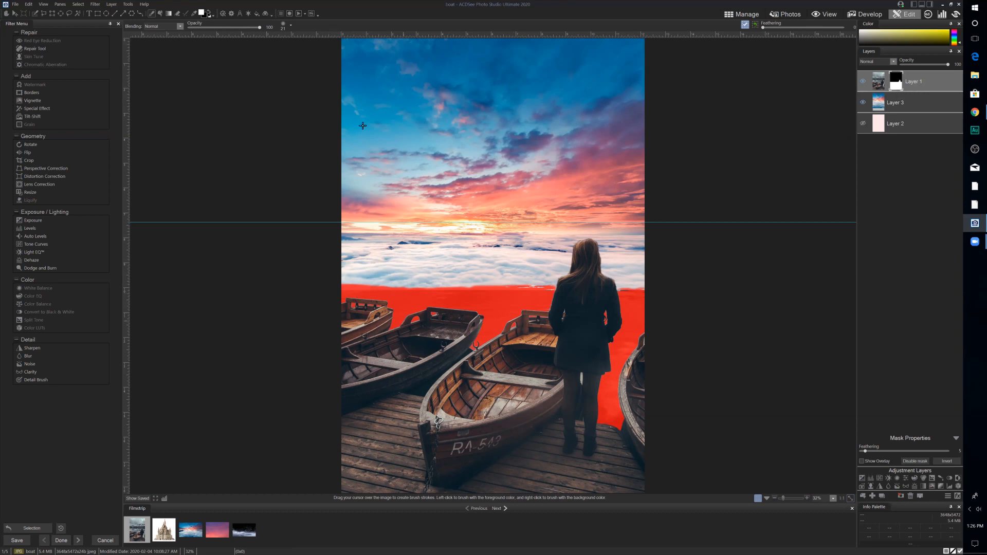
pyautogui.click(204, 16)
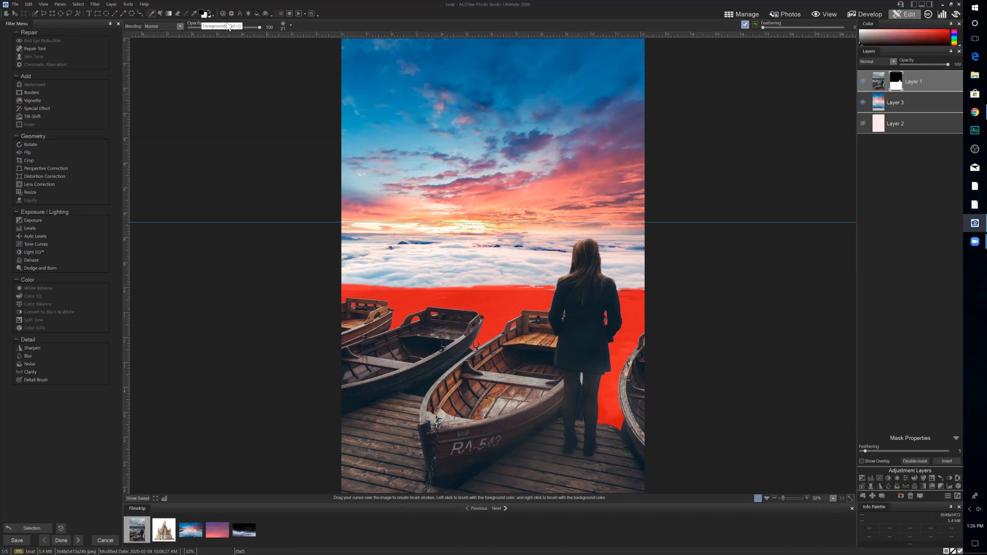
pyautogui.click(291, 30)
pyautogui.moveTo(292, 33); pyautogui.dragTo(292, 42)
pyautogui.scroll(5, 293, 43)
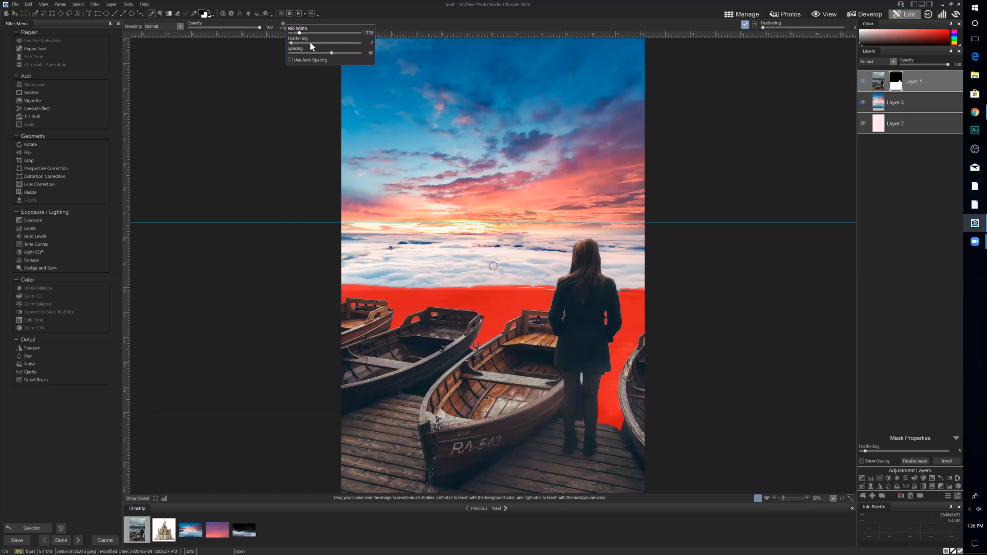
pyautogui.scroll(4, 310, 41)
pyautogui.click(665, 96)
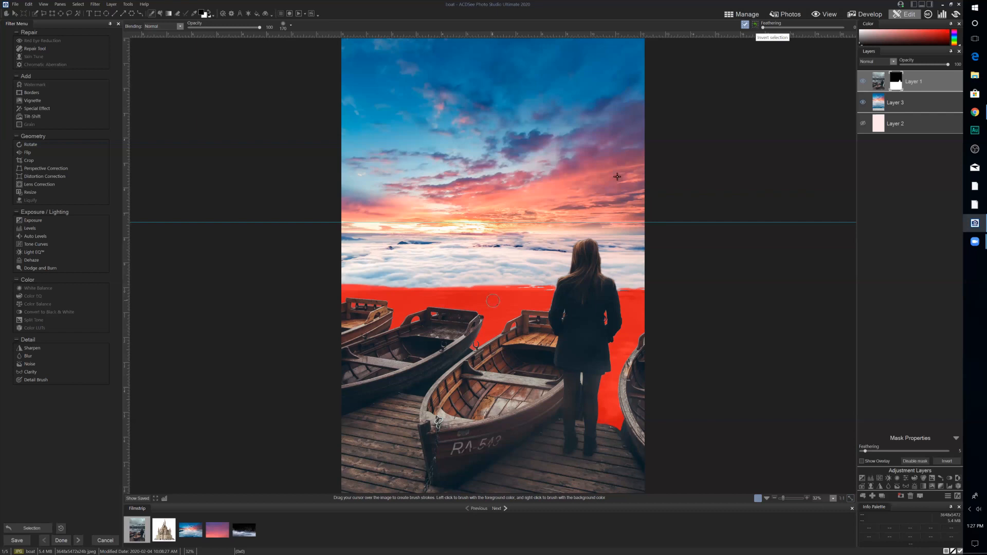
# Toggle the selection's inversion on and back off, then paint the selected water black on Layer 1's mask and deselect
pyautogui.click(755, 26)
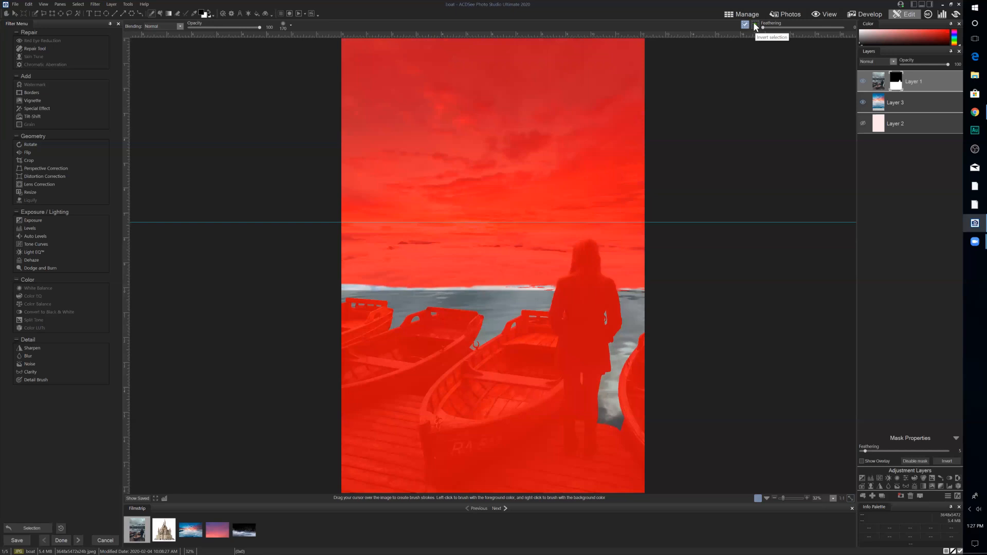
pyautogui.click(747, 27)
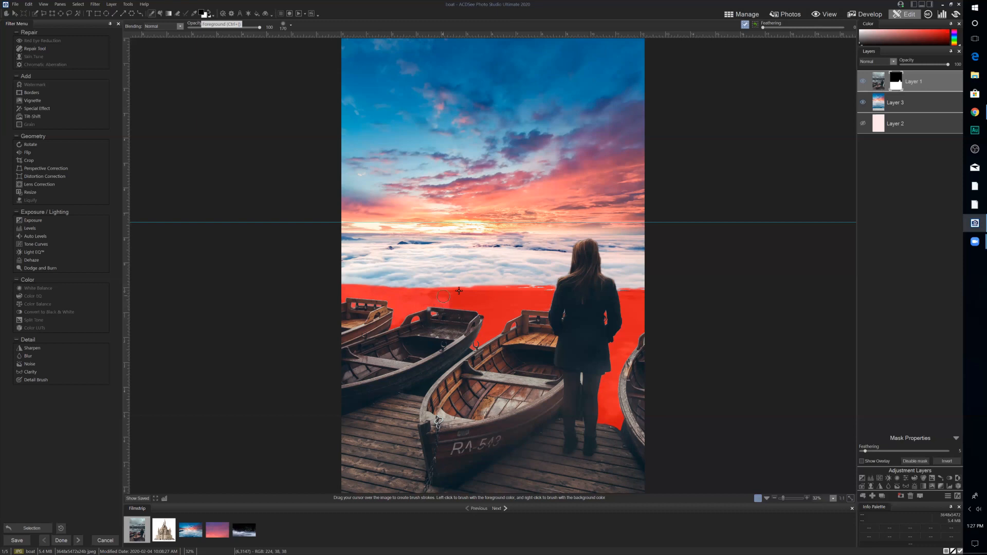
pyautogui.moveTo(459, 291); pyautogui.dragTo(456, 306)
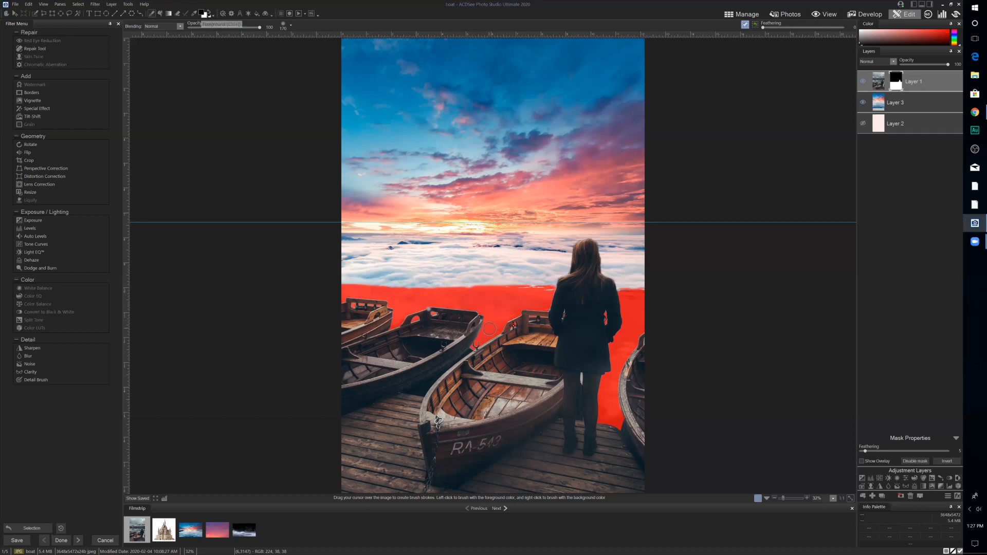
pyautogui.click(630, 319)
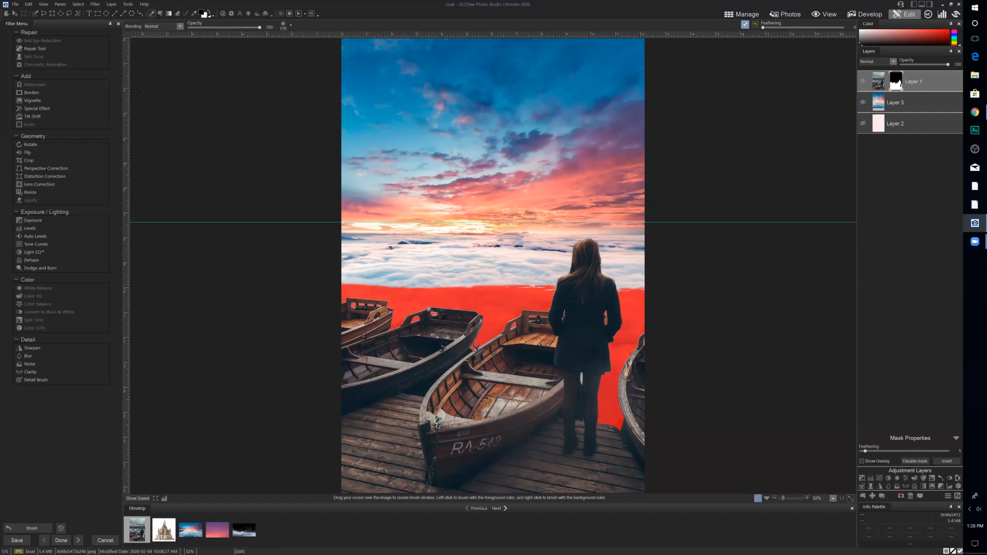
pyautogui.hotkey('ctrl', 'd')
pyautogui.click(86, 20)
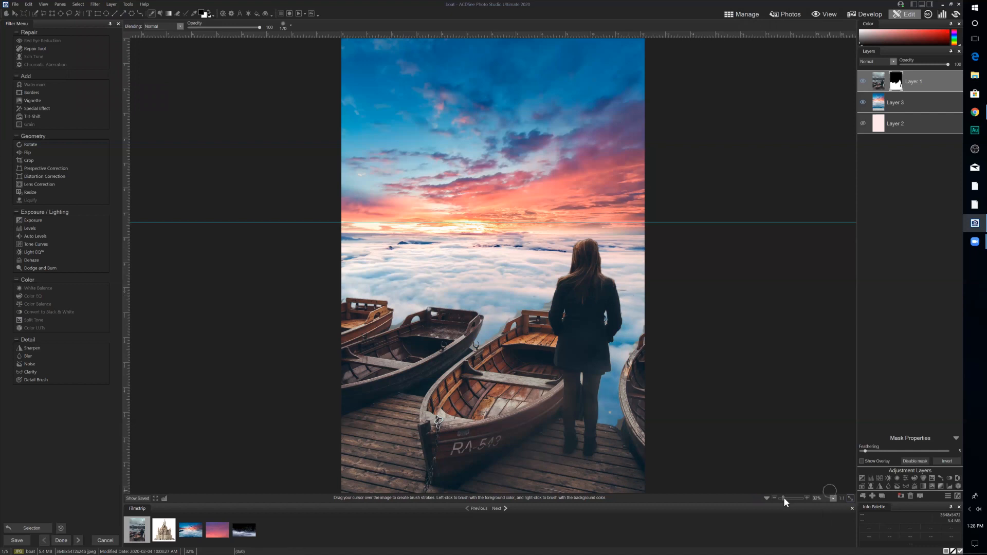
# Restore the accidentally masked patches on the dark middle-left boat's upper corner post and backrest with a smaller brush
pyautogui.moveTo(784, 498); pyautogui.dragTo(788, 498)
pyautogui.click(823, 469)
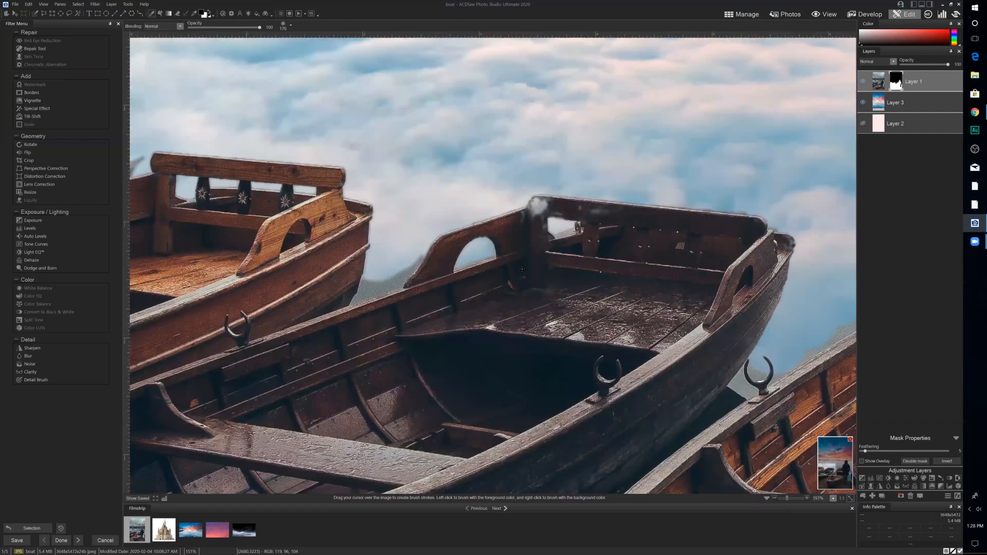
pyautogui.scroll(-5, 526, 236)
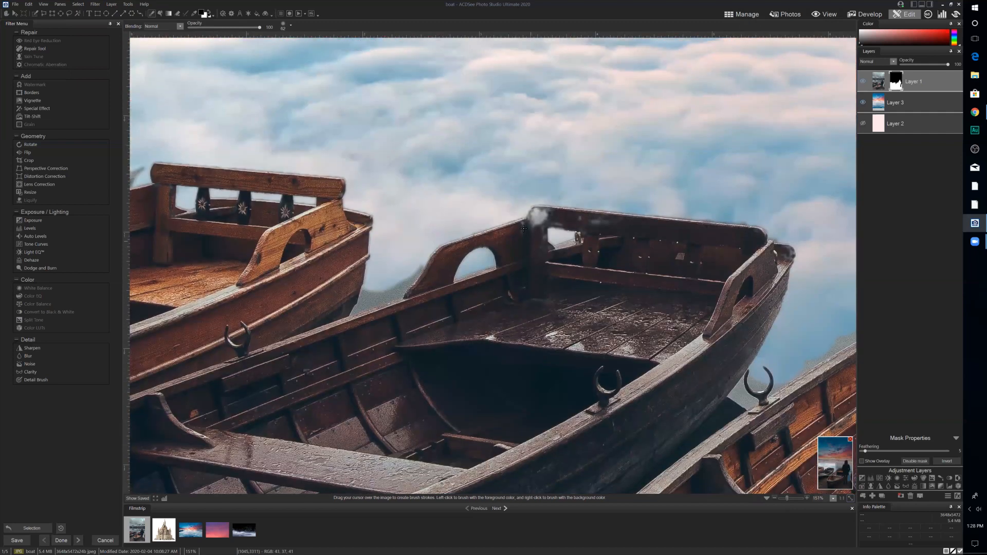
pyautogui.scroll(-3, 533, 216)
pyautogui.click(534, 217)
pyautogui.click(537, 214)
pyautogui.moveTo(551, 215)
pyautogui.mouseDown()
pyautogui.moveTo(626, 223)
pyautogui.moveTo(544, 231)
pyautogui.mouseUp()
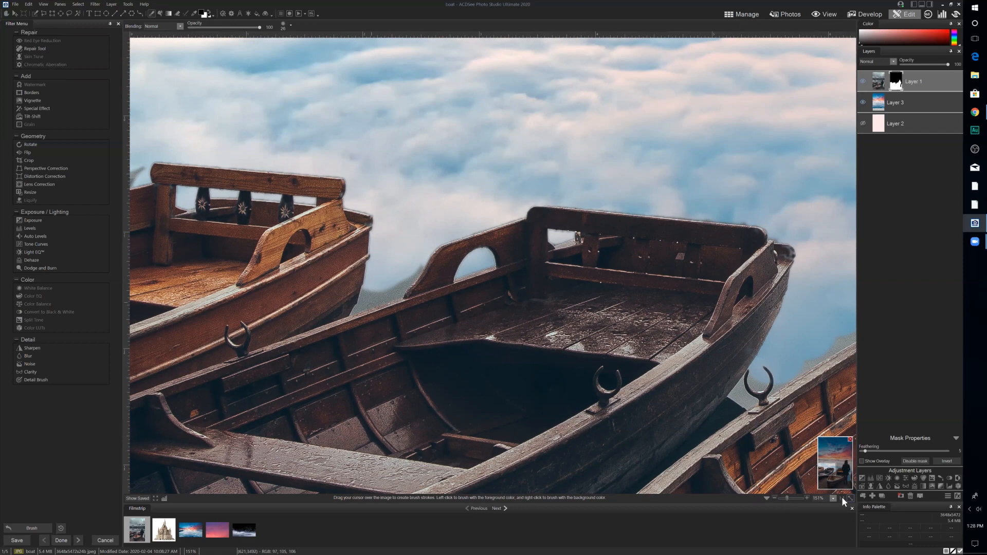
# Mask out the leftover gray water between the leftmost boat and the dark boat's rail, using a nib width of 14
pyautogui.click(822, 470)
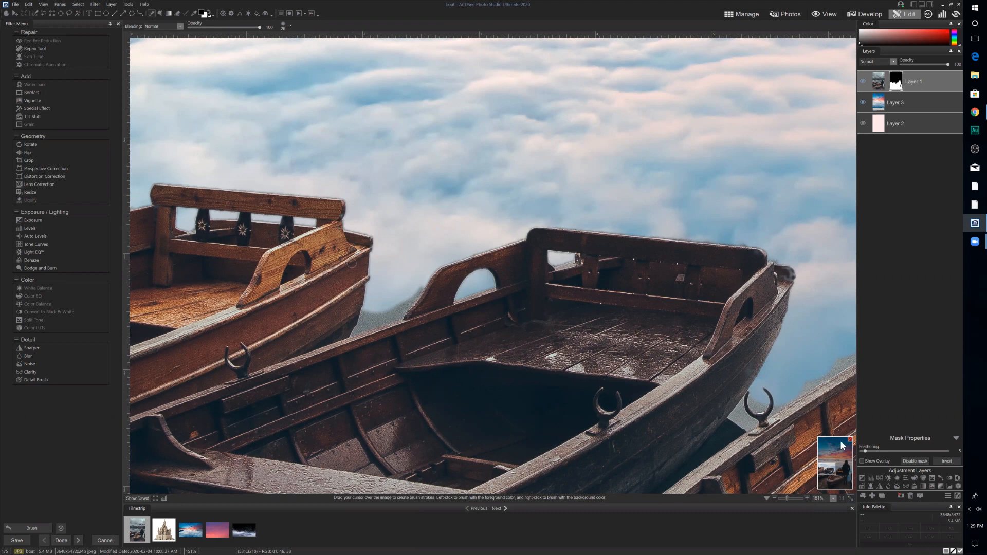
pyautogui.click(790, 499)
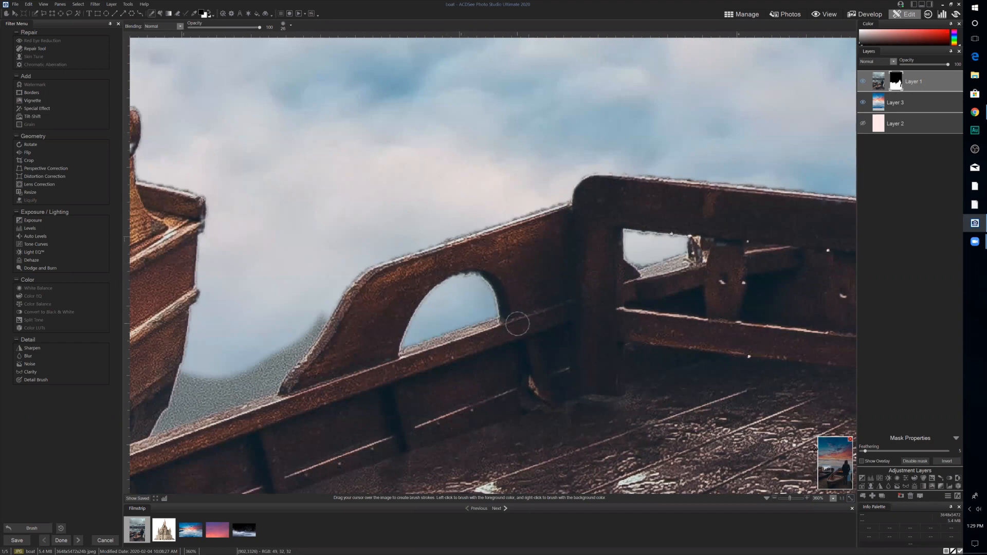
pyautogui.click(826, 472)
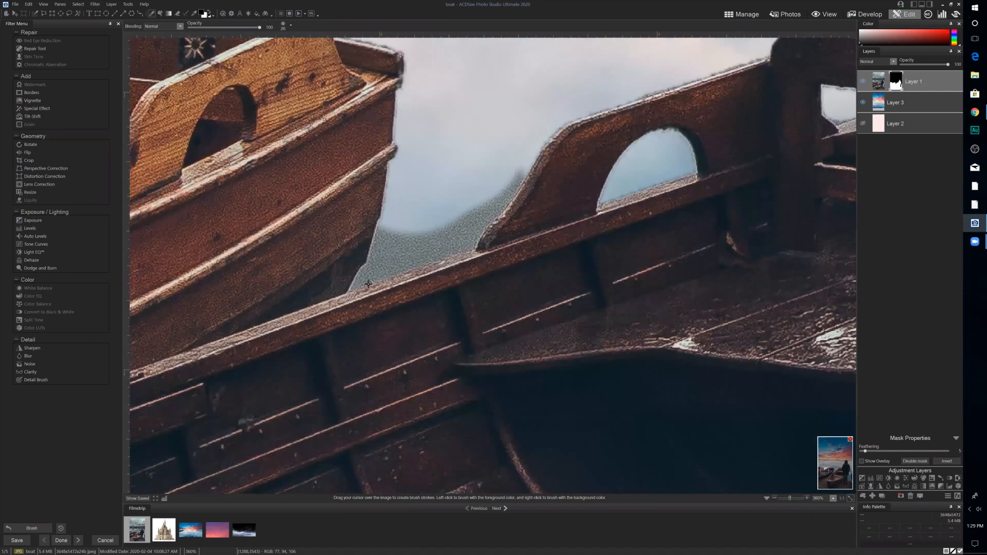
pyautogui.scroll(8, 381, 286)
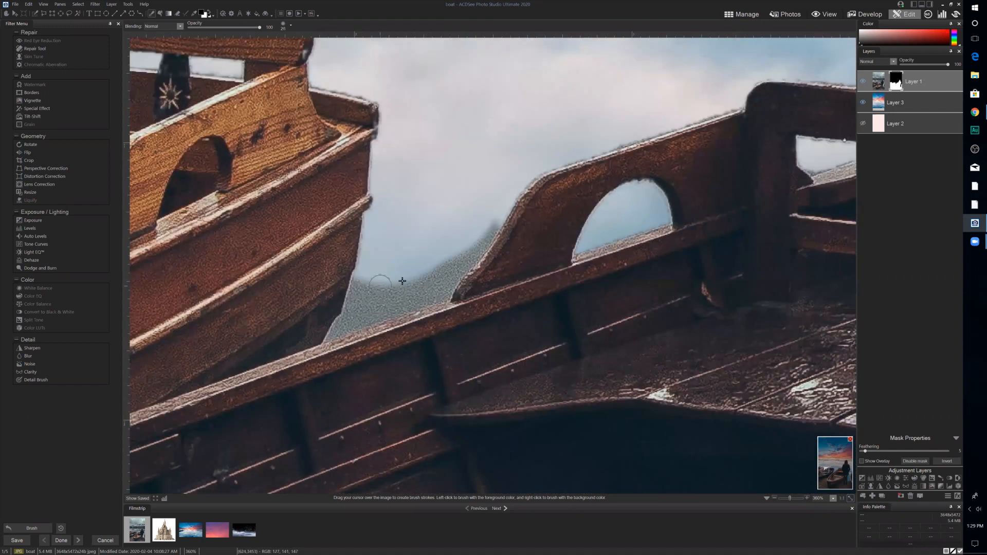
pyautogui.moveTo(434, 264)
pyautogui.mouseDown()
pyautogui.moveTo(492, 208)
pyautogui.moveTo(447, 282)
pyautogui.moveTo(464, 252)
pyautogui.moveTo(439, 280)
pyautogui.moveTo(399, 294)
pyautogui.moveTo(365, 299)
pyautogui.moveTo(358, 281)
pyautogui.mouseUp()
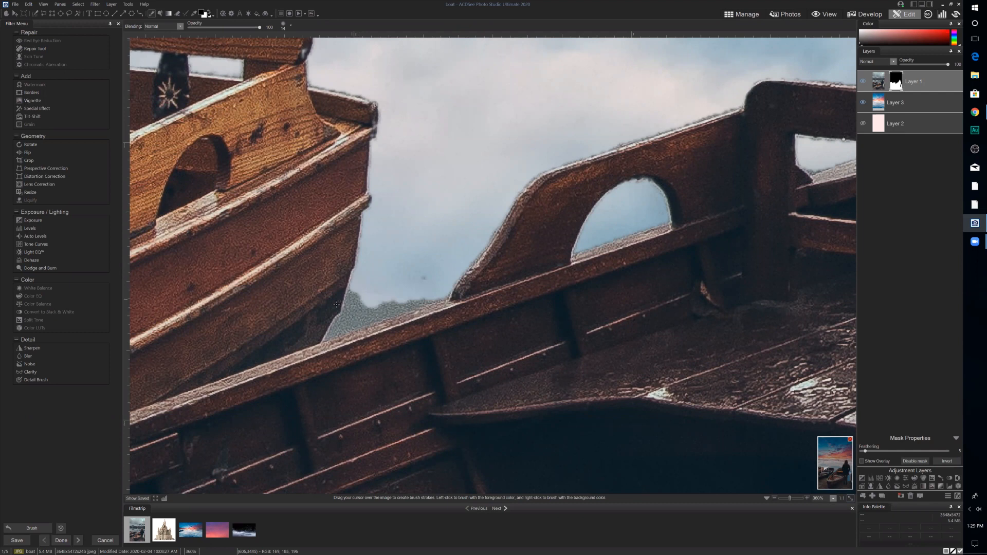
pyautogui.moveTo(336, 305)
pyautogui.mouseDown()
pyautogui.moveTo(341, 286)
pyautogui.moveTo(335, 304)
pyautogui.moveTo(374, 316)
pyautogui.moveTo(432, 295)
pyautogui.mouseUp()
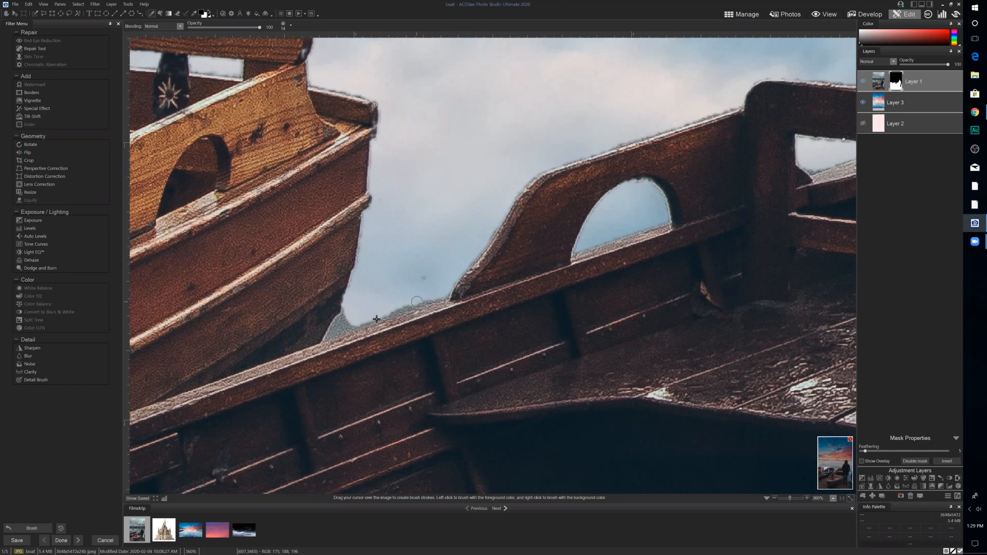
pyautogui.moveTo(377, 319); pyautogui.dragTo(332, 336)
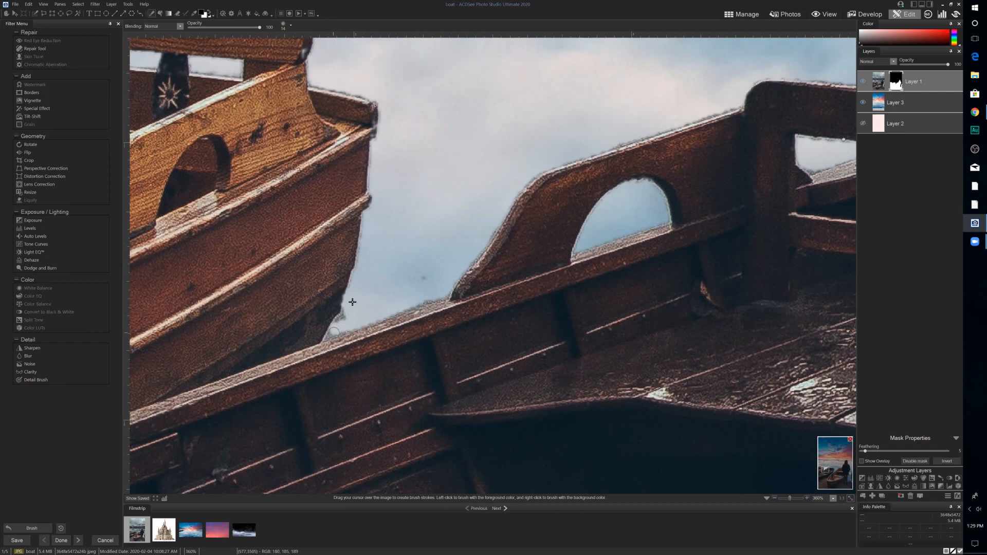
pyautogui.moveTo(352, 302); pyautogui.dragTo(341, 287)
pyautogui.moveTo(337, 335); pyautogui.dragTo(414, 303)
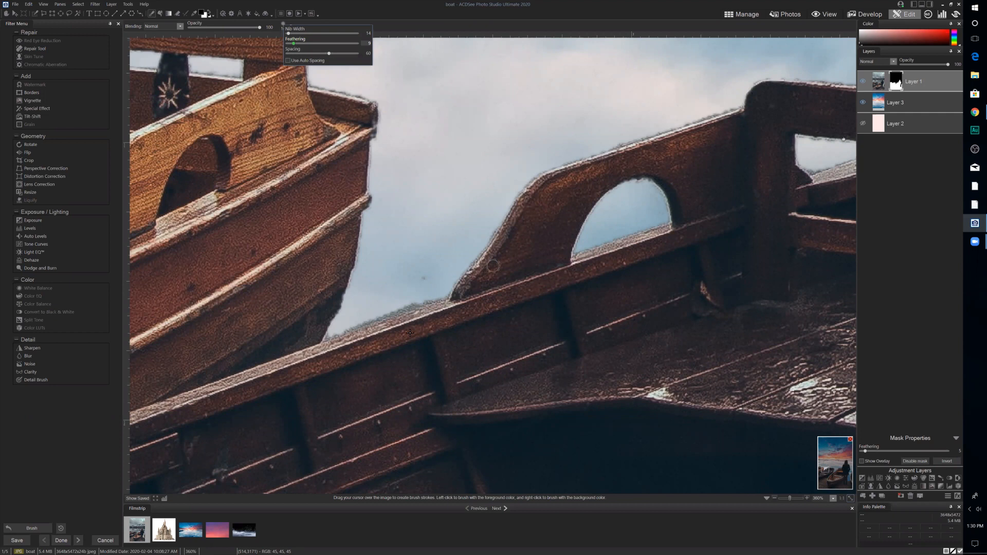
# Increase the brush feathering and mask out the leftover water between the woman's coat and the front boat's top rail
pyautogui.moveTo(295, 43); pyautogui.dragTo(301, 43)
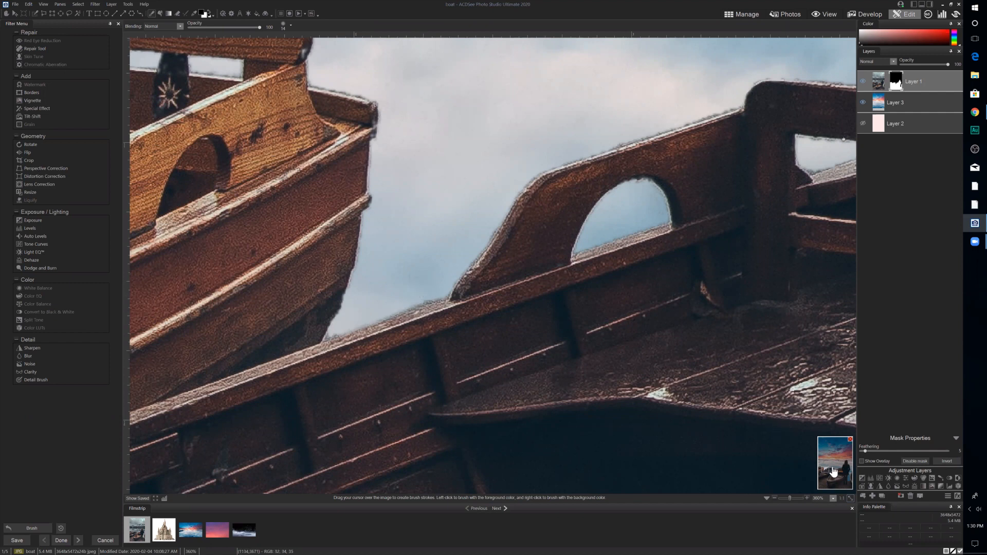
pyautogui.moveTo(834, 471); pyautogui.dragTo(839, 473)
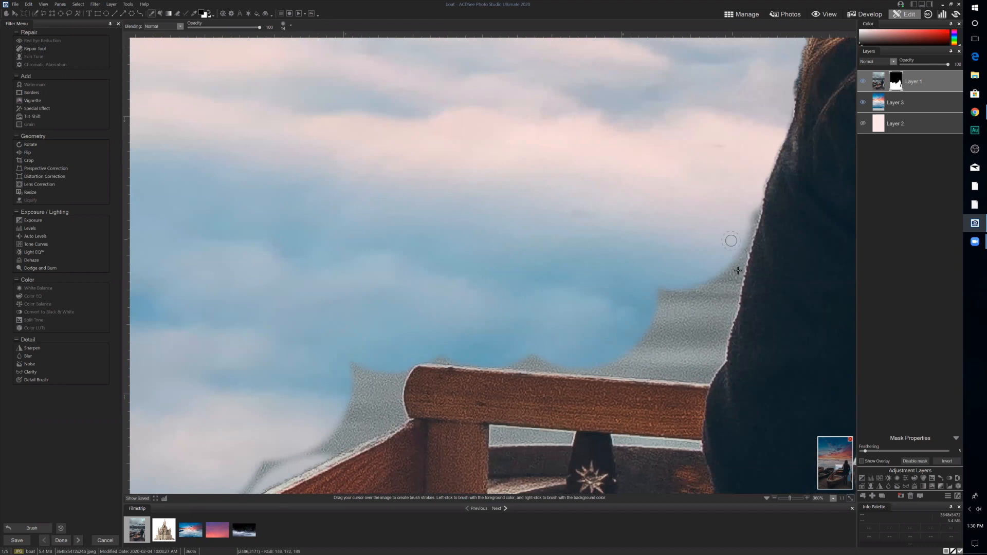
pyautogui.moveTo(738, 271)
pyautogui.mouseDown()
pyautogui.moveTo(743, 245)
pyautogui.moveTo(732, 303)
pyautogui.moveTo(738, 263)
pyautogui.mouseUp()
pyautogui.moveTo(724, 332)
pyautogui.mouseDown()
pyautogui.moveTo(730, 309)
pyautogui.moveTo(706, 375)
pyautogui.mouseUp()
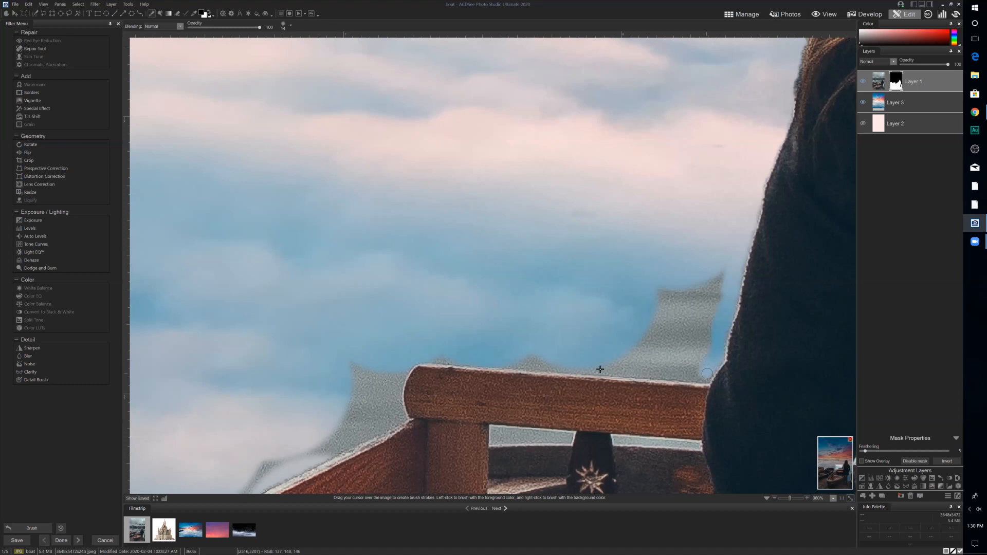
pyautogui.moveTo(708, 374); pyautogui.dragTo(413, 357)
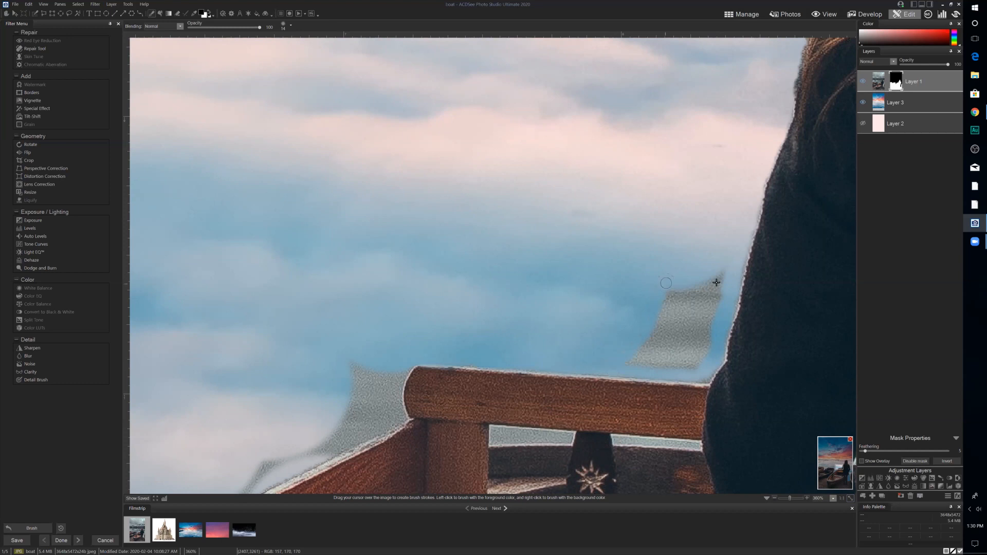
pyautogui.moveTo(717, 282)
pyautogui.mouseDown()
pyautogui.moveTo(668, 309)
pyautogui.moveTo(682, 289)
pyautogui.moveTo(708, 335)
pyautogui.moveTo(645, 360)
pyautogui.moveTo(674, 361)
pyautogui.moveTo(694, 345)
pyautogui.moveTo(676, 329)
pyautogui.moveTo(639, 345)
pyautogui.mouseUp()
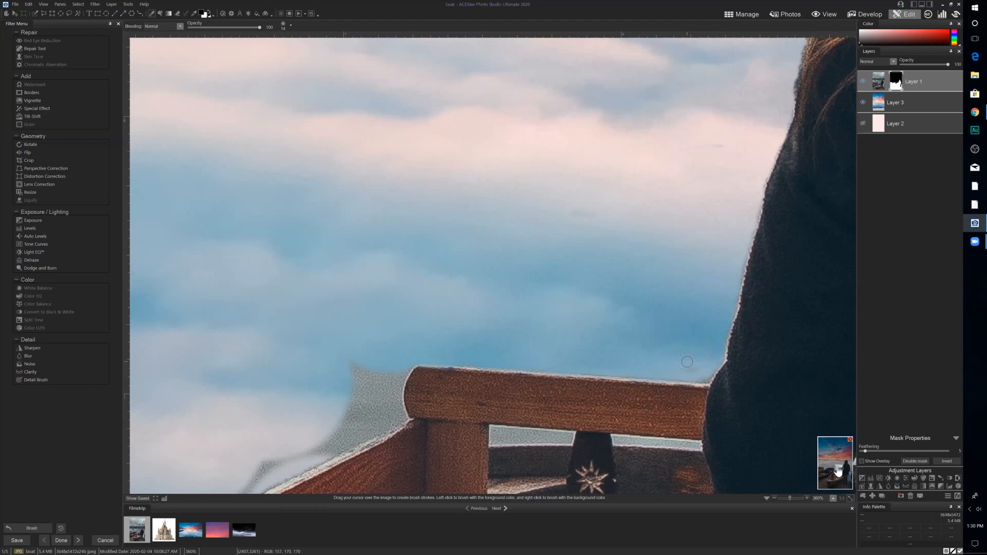
# Mask out the leftover gray water around the front boat's upper corner post and along its side board's top edge
pyautogui.moveTo(472, 284); pyautogui.dragTo(648, 110)
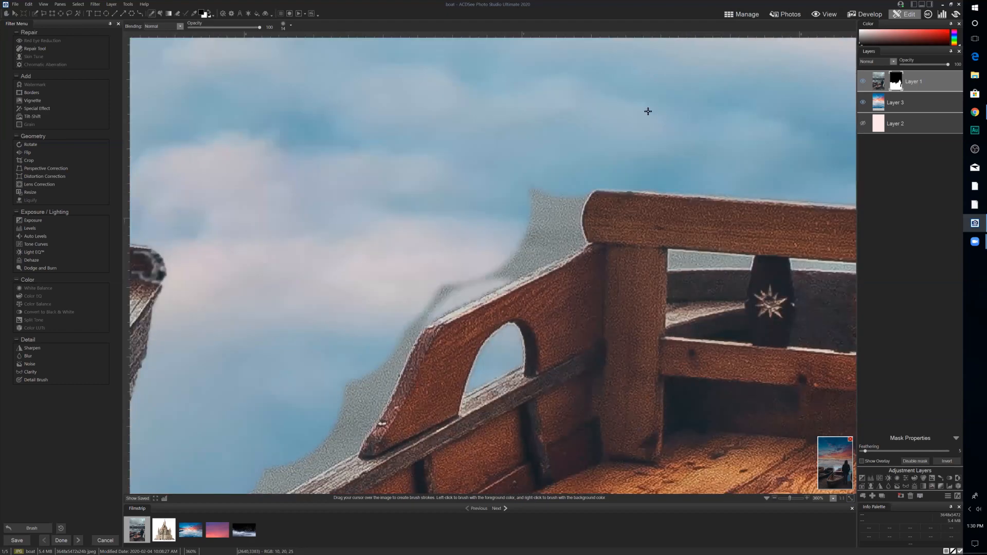
pyautogui.moveTo(583, 183); pyautogui.dragTo(612, 81)
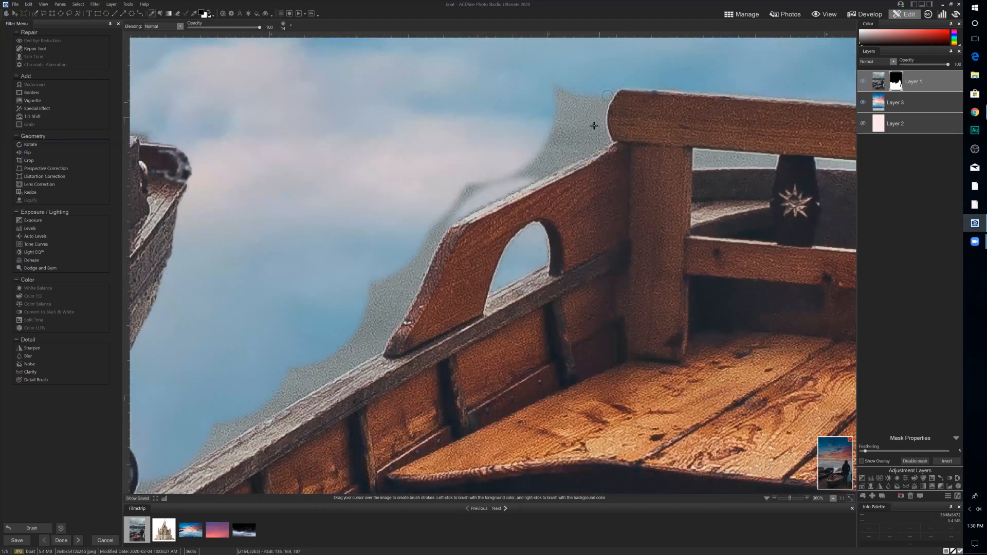
pyautogui.moveTo(594, 125)
pyautogui.mouseDown()
pyautogui.moveTo(600, 118)
pyautogui.moveTo(606, 143)
pyautogui.moveTo(580, 152)
pyautogui.moveTo(608, 142)
pyautogui.moveTo(504, 193)
pyautogui.moveTo(552, 161)
pyautogui.moveTo(542, 156)
pyautogui.moveTo(571, 84)
pyautogui.moveTo(588, 121)
pyautogui.moveTo(550, 161)
pyautogui.moveTo(591, 128)
pyautogui.moveTo(577, 95)
pyautogui.moveTo(575, 119)
pyautogui.mouseUp()
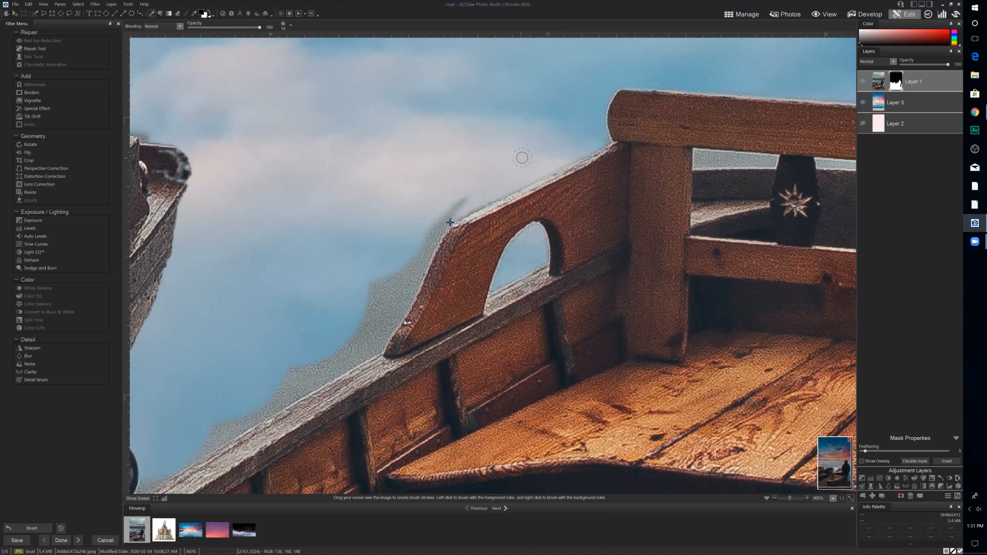
pyautogui.moveTo(450, 222)
pyautogui.mouseDown()
pyautogui.moveTo(447, 211)
pyautogui.moveTo(419, 251)
pyautogui.mouseUp()
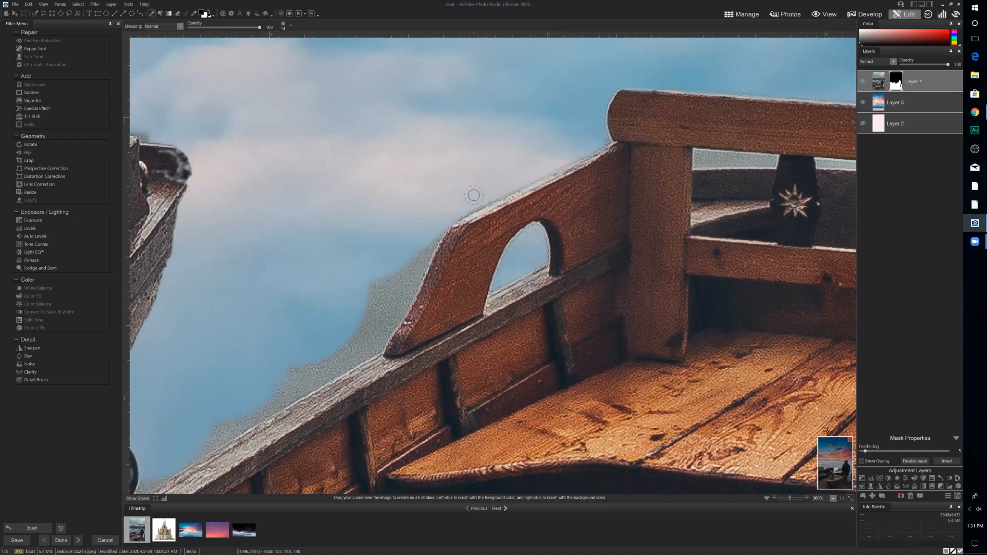
# Mask out the leftover water beside the side board's sloping end and down the front boat's rail toward the oarlock
pyautogui.click(838, 475)
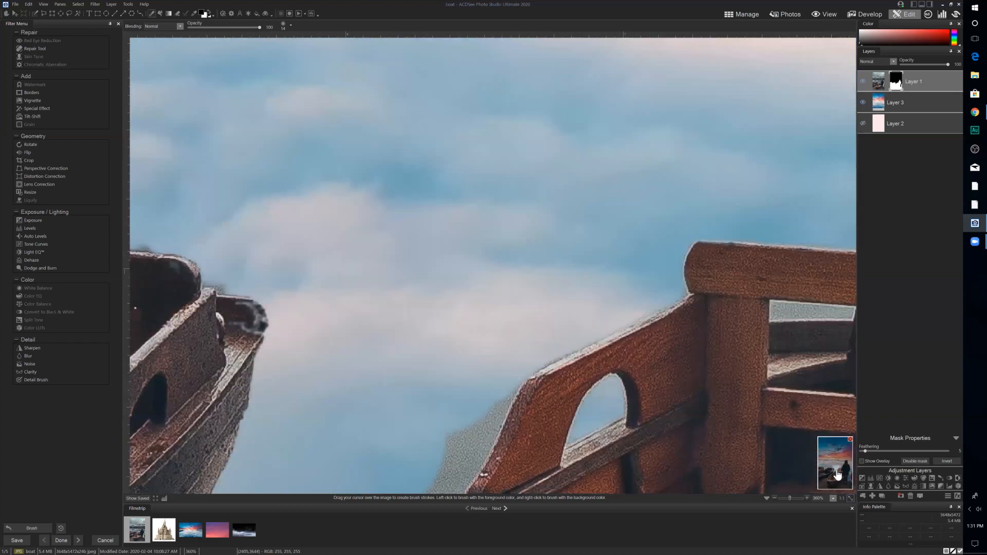
pyautogui.click(826, 470)
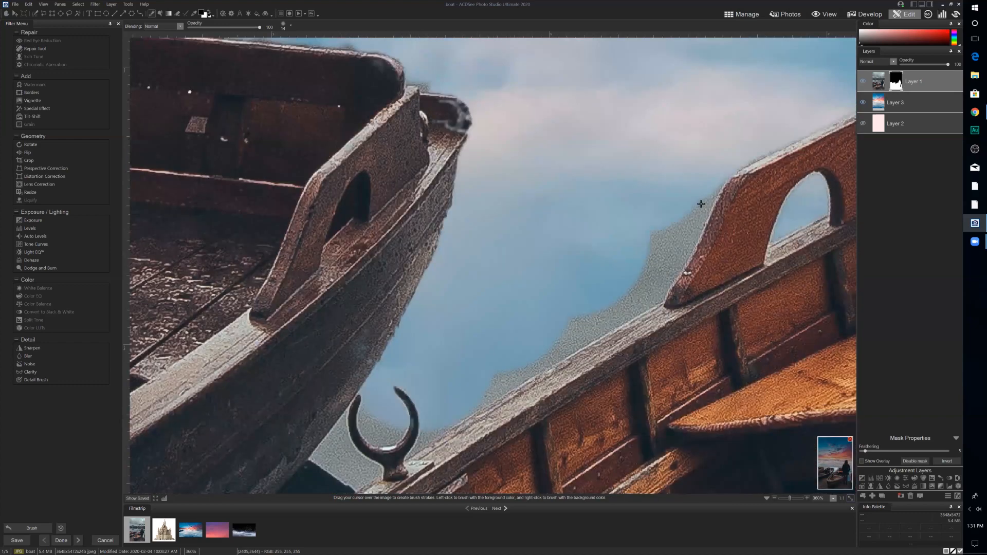
pyautogui.moveTo(715, 181)
pyautogui.mouseDown()
pyautogui.moveTo(656, 301)
pyautogui.moveTo(548, 347)
pyautogui.moveTo(606, 301)
pyautogui.moveTo(645, 289)
pyautogui.moveTo(682, 236)
pyautogui.moveTo(671, 226)
pyautogui.moveTo(642, 256)
pyautogui.moveTo(651, 283)
pyautogui.mouseUp()
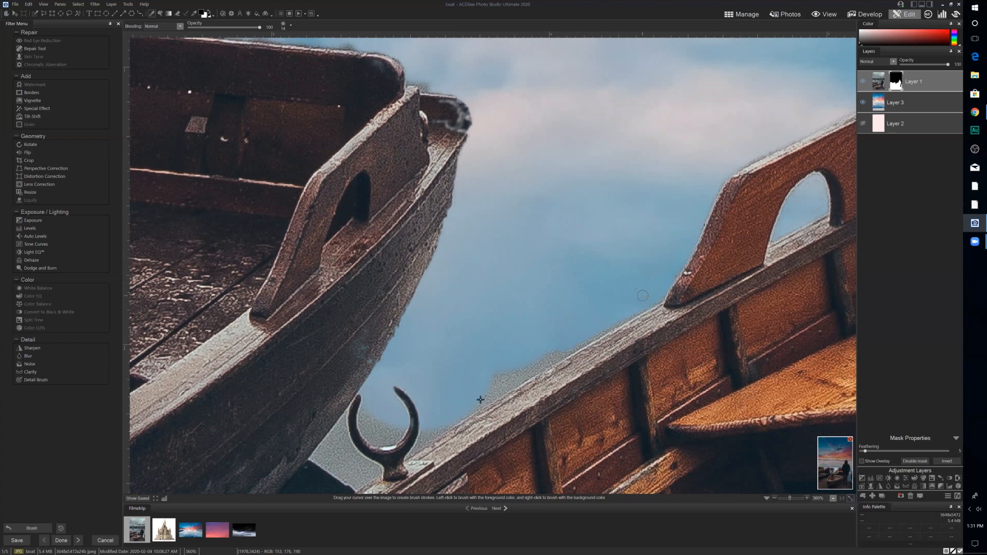
pyautogui.moveTo(494, 394)
pyautogui.mouseDown()
pyautogui.moveTo(573, 342)
pyautogui.moveTo(525, 376)
pyautogui.mouseUp()
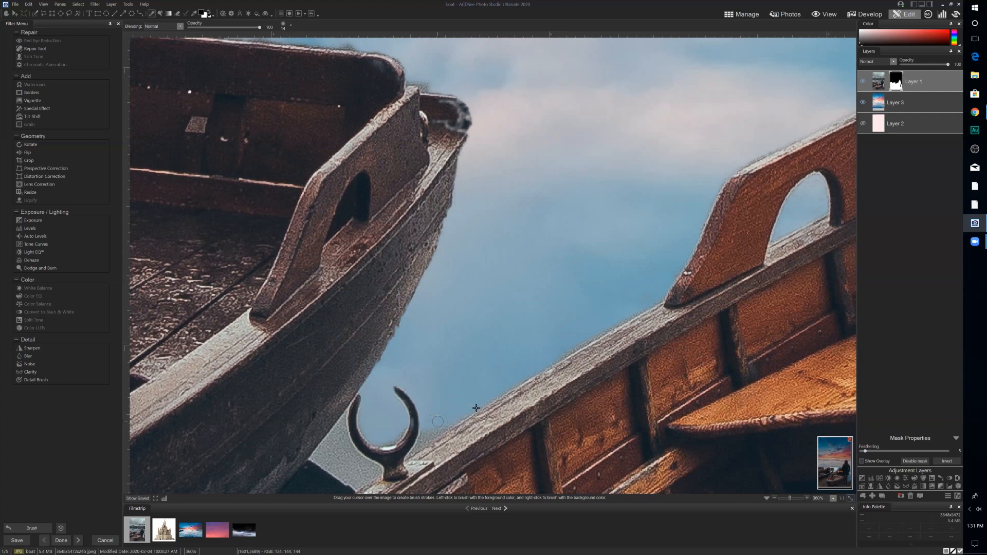
# Mask out the leftover water wedge around the oarlock between the dark boat's hull and the front boat
pyautogui.click(834, 474)
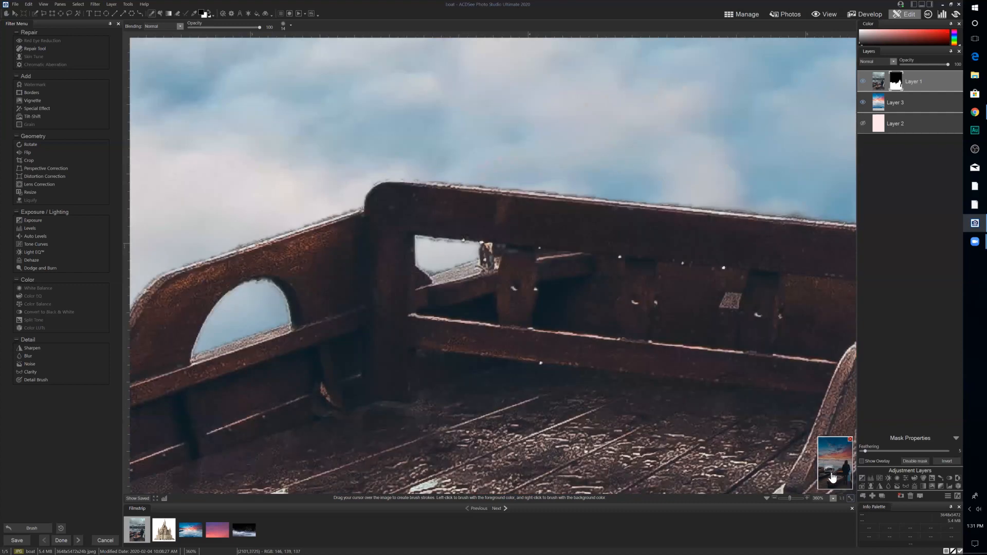
pyautogui.click(832, 473)
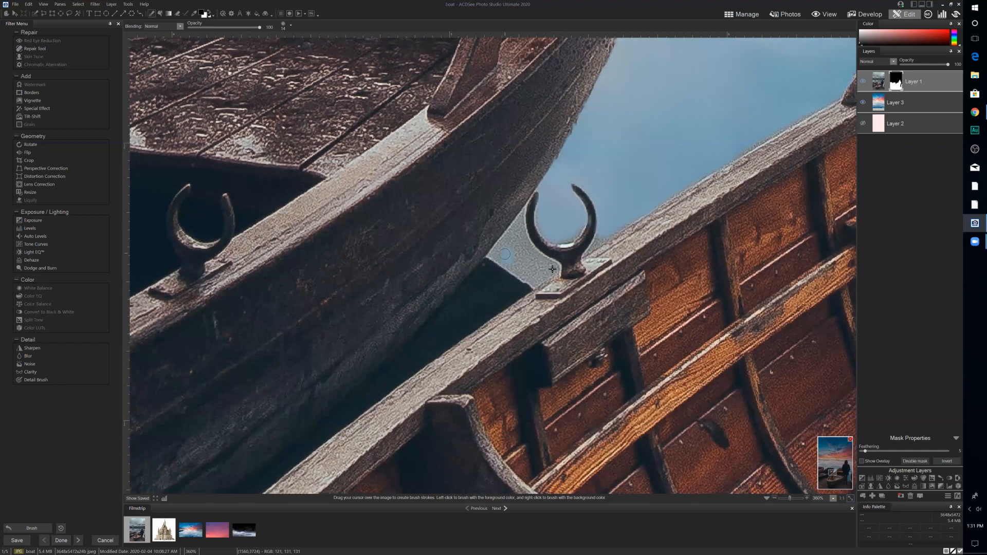
pyautogui.moveTo(552, 270)
pyautogui.mouseDown()
pyautogui.moveTo(513, 264)
pyautogui.moveTo(526, 273)
pyautogui.moveTo(554, 266)
pyautogui.moveTo(497, 252)
pyautogui.moveTo(518, 235)
pyautogui.moveTo(495, 241)
pyautogui.moveTo(520, 232)
pyautogui.moveTo(528, 243)
pyautogui.moveTo(532, 212)
pyautogui.moveTo(545, 247)
pyautogui.mouseUp()
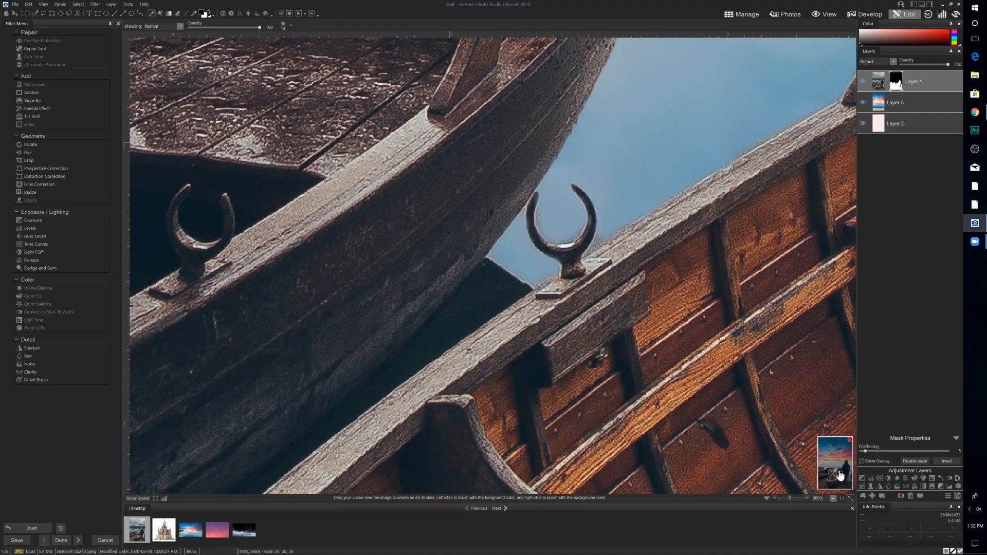
# Mask out stray dark specks in the clouds beside the woman's hair with a larger brush, and undo the last stroke
pyautogui.moveTo(841, 475); pyautogui.dragTo(843, 465)
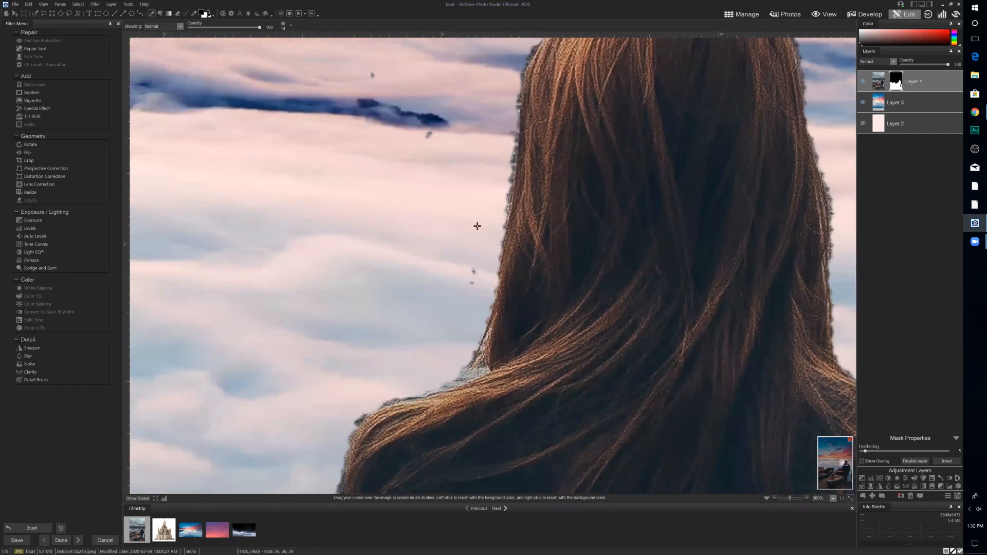
pyautogui.scroll(5, 485, 157)
pyautogui.click(485, 157)
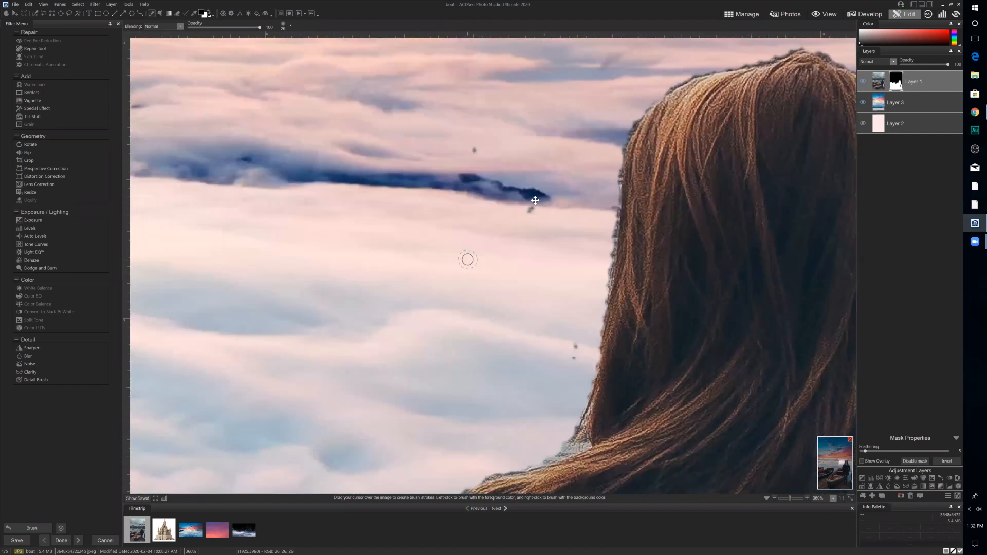
pyautogui.click(563, 350)
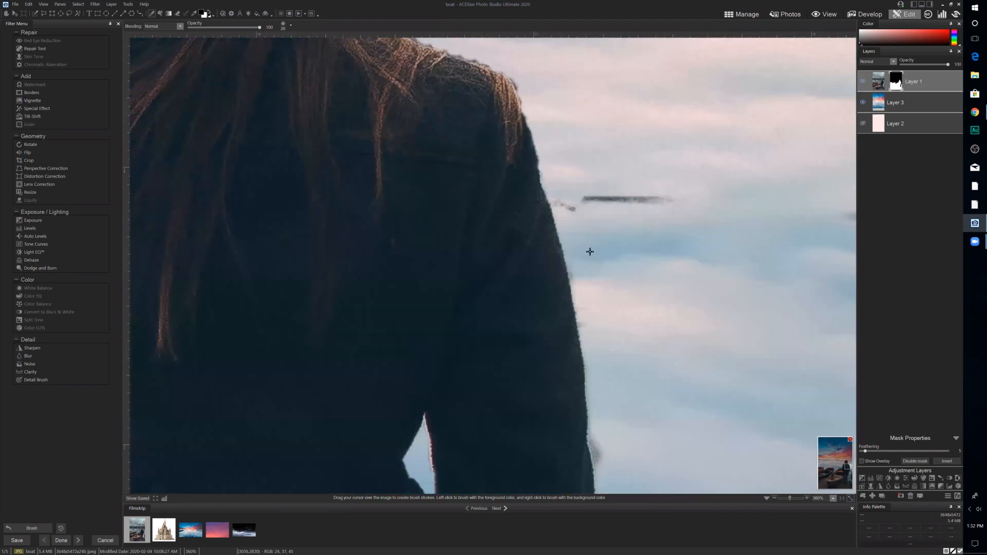
pyautogui.hotkey('ctrl', 'z')
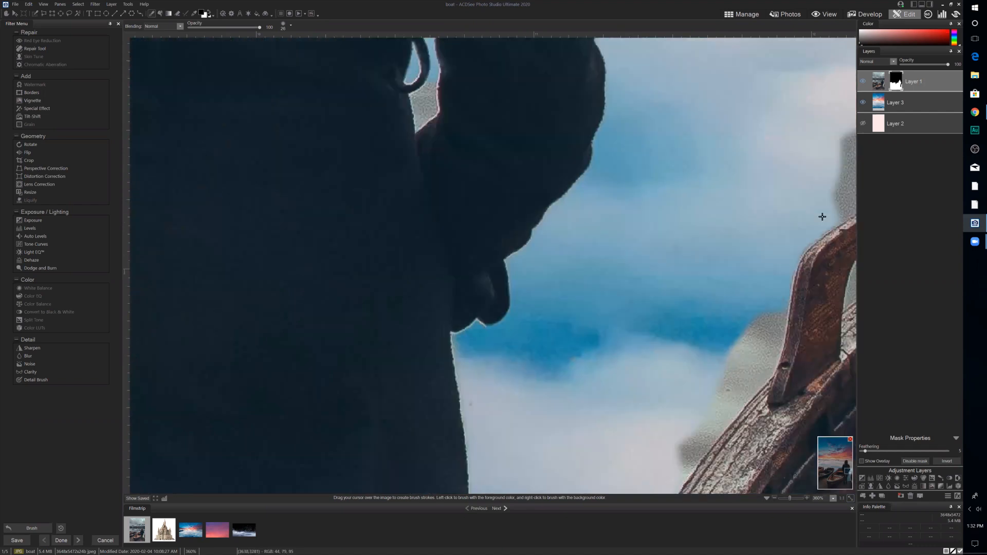
# Mask out the leftover water beside the far-right boat's end board and along its rail
pyautogui.moveTo(822, 216)
pyautogui.mouseDown()
pyautogui.moveTo(847, 192)
pyautogui.moveTo(827, 224)
pyautogui.moveTo(849, 180)
pyautogui.moveTo(846, 150)
pyautogui.mouseUp()
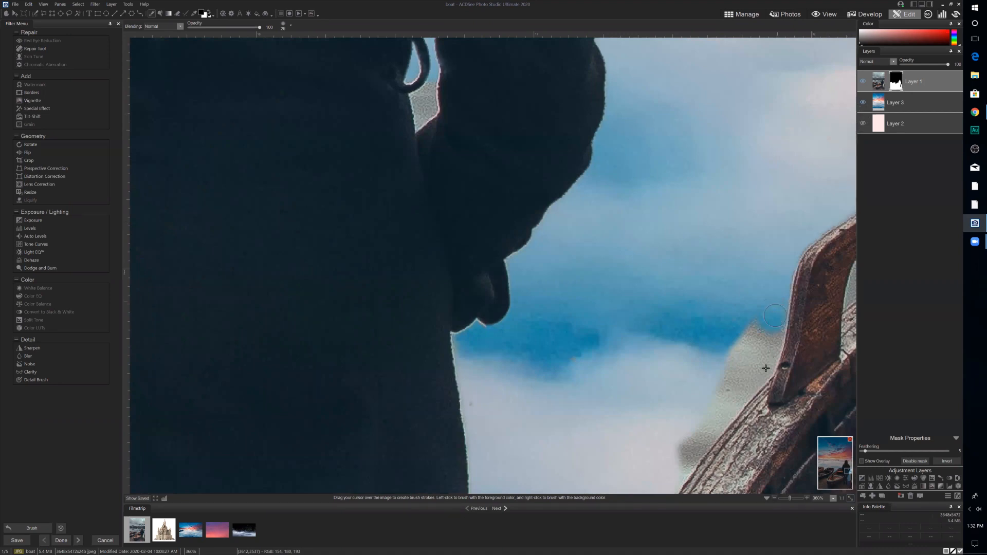
pyautogui.moveTo(775, 316)
pyautogui.mouseDown()
pyautogui.moveTo(759, 375)
pyautogui.moveTo(676, 480)
pyautogui.mouseUp()
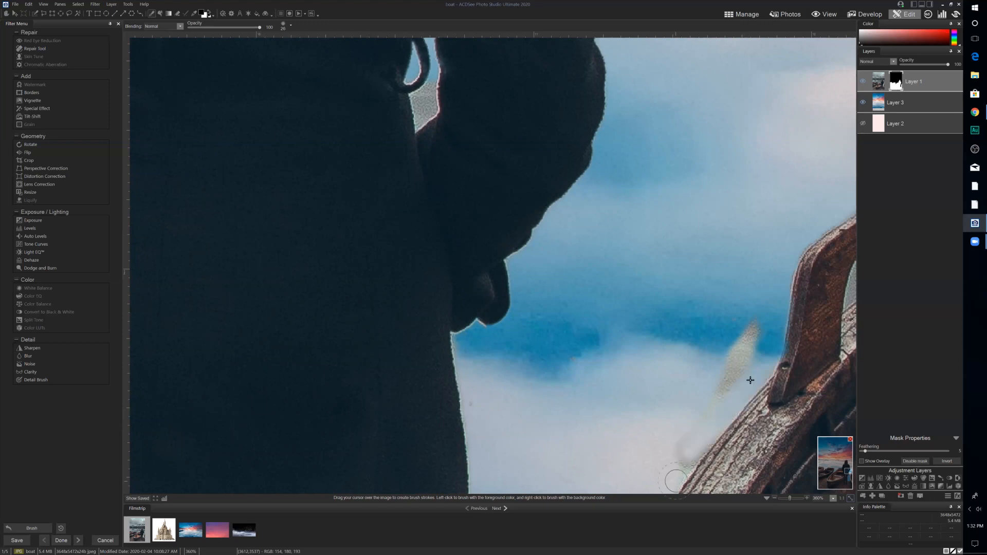
pyautogui.moveTo(715, 401); pyautogui.dragTo(726, 339)
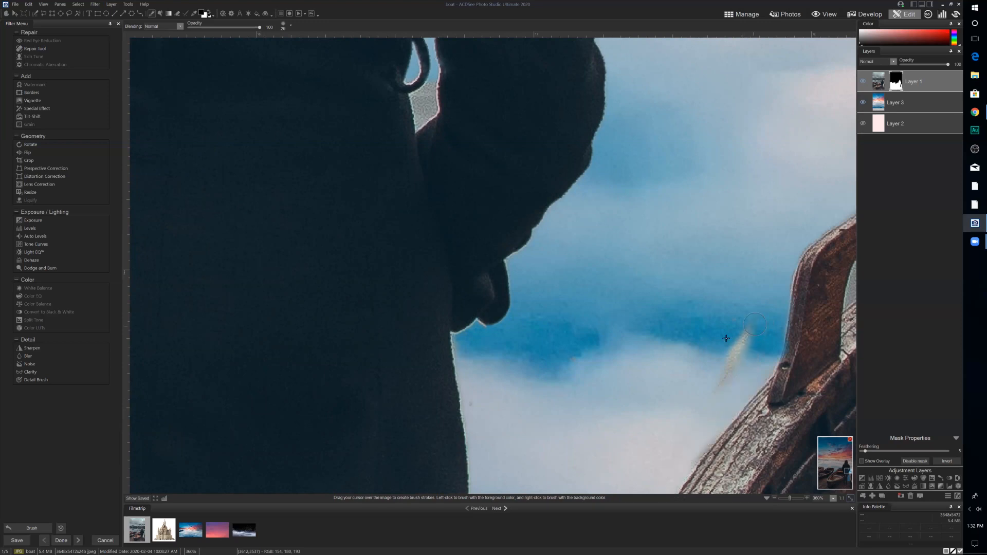
# Mask out the leftover water between the dock's curved edge near the woman's boot and the far-right boat's hull
pyautogui.moveTo(849, 481); pyautogui.dragTo(851, 487)
pyautogui.click(849, 482)
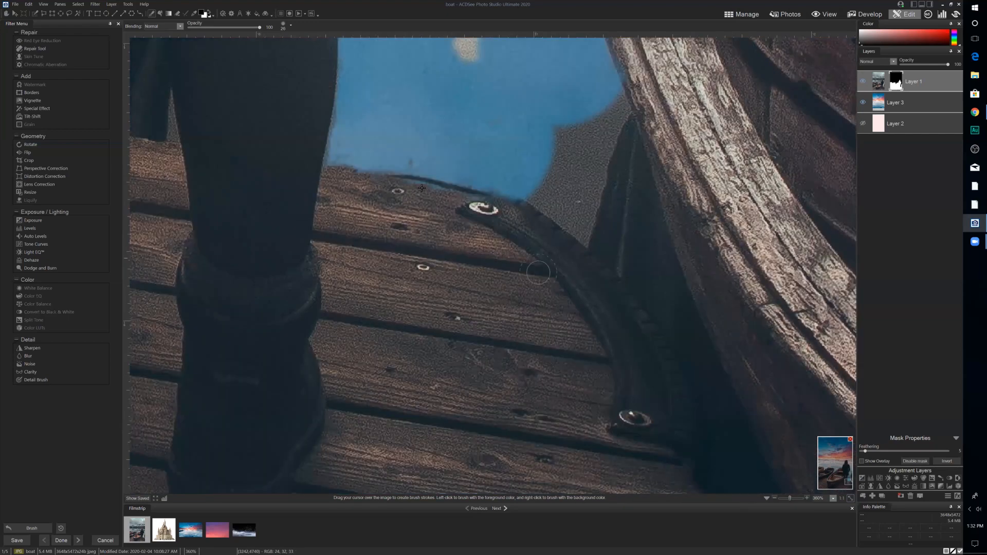
pyautogui.moveTo(509, 202)
pyautogui.mouseDown()
pyautogui.moveTo(452, 200)
pyautogui.moveTo(366, 172)
pyautogui.mouseUp()
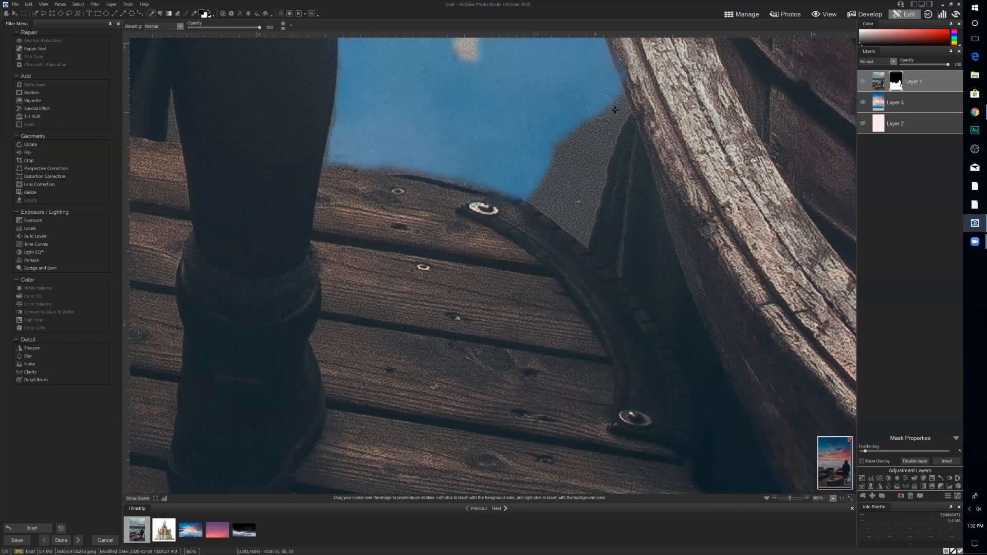
pyautogui.moveTo(584, 223)
pyautogui.mouseDown()
pyautogui.moveTo(513, 161)
pyautogui.moveTo(573, 129)
pyautogui.moveTo(564, 203)
pyautogui.moveTo(613, 120)
pyautogui.moveTo(584, 214)
pyautogui.moveTo(612, 115)
pyautogui.mouseUp()
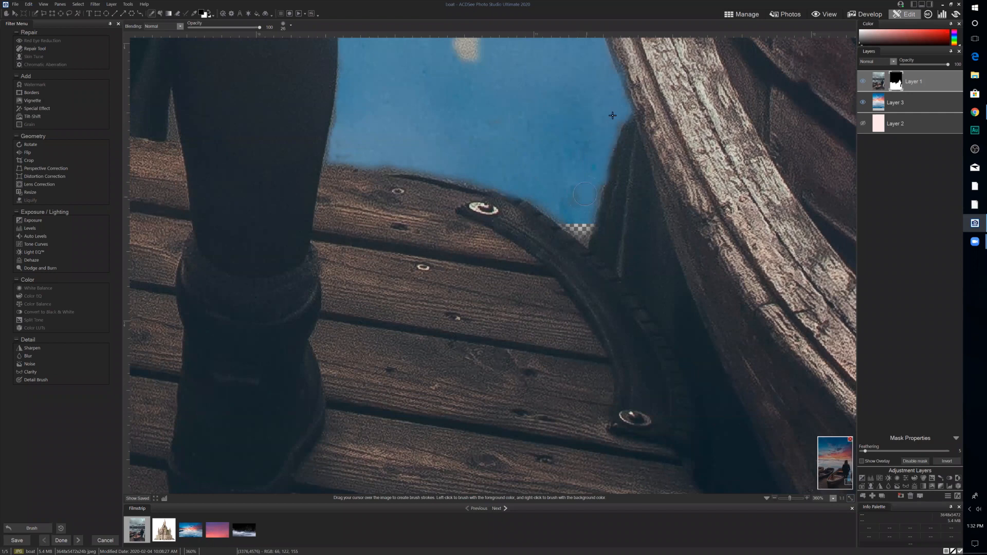
# Hide and reshow Layer 1 to check the cloud layer's lower edge, and restore the mask over the gap in the dock corner
pyautogui.click(896, 106)
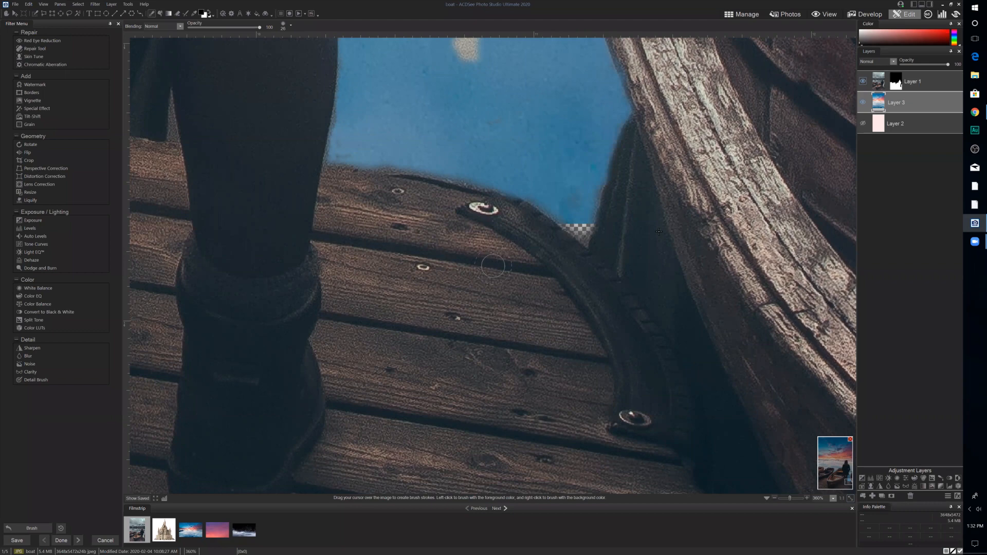
pyautogui.click(863, 81)
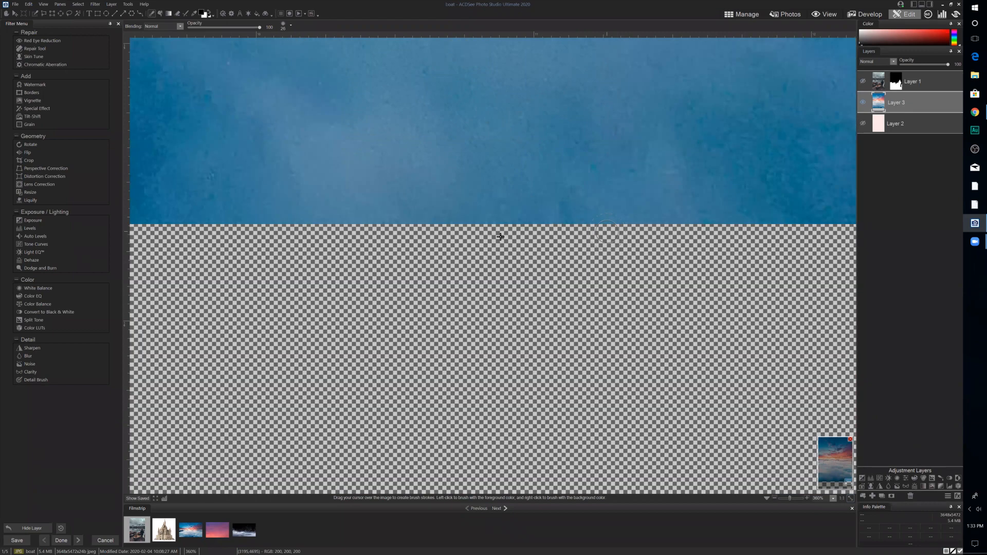
pyautogui.click(860, 81)
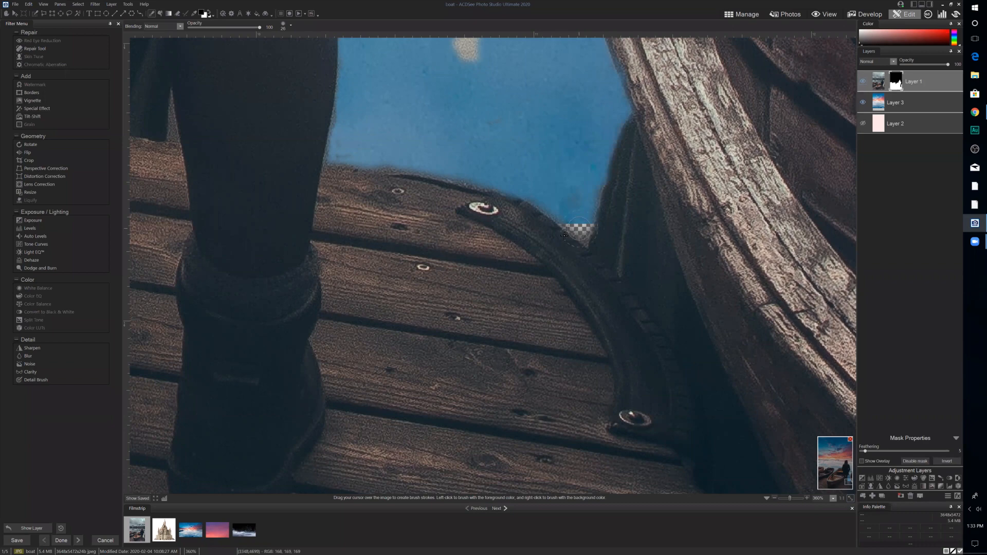
pyautogui.moveTo(595, 240); pyautogui.dragTo(612, 229)
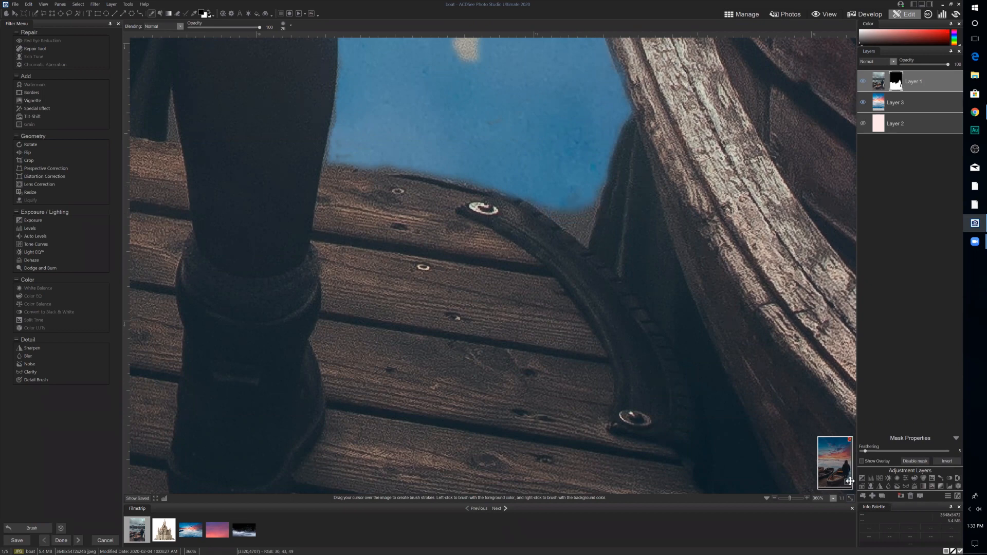
# Mask out the remaining water patch between the woman's leg and the far-right boat, and clean the leg's edge
pyautogui.scroll(4, 780, 458)
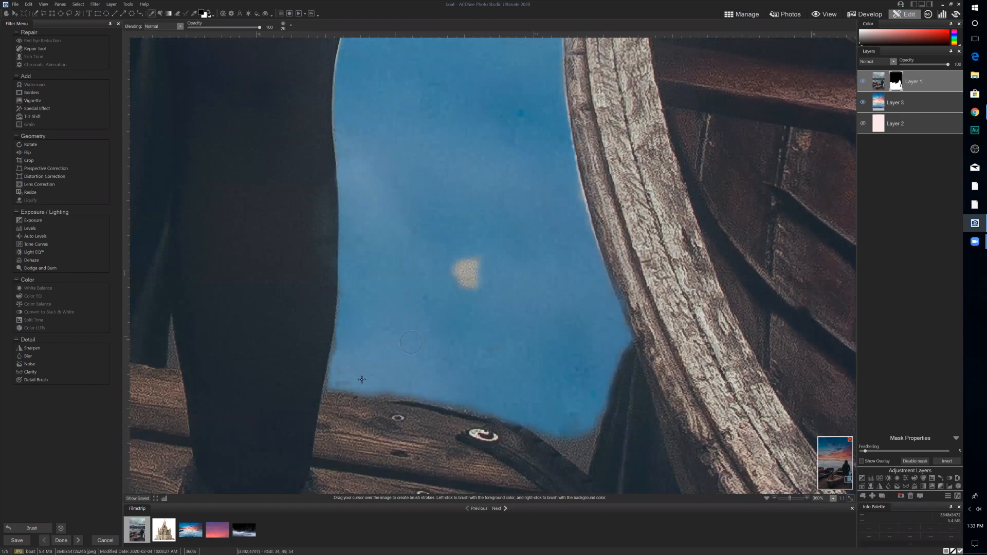
pyautogui.moveTo(443, 262)
pyautogui.mouseDown()
pyautogui.moveTo(471, 300)
pyautogui.moveTo(449, 307)
pyautogui.mouseUp()
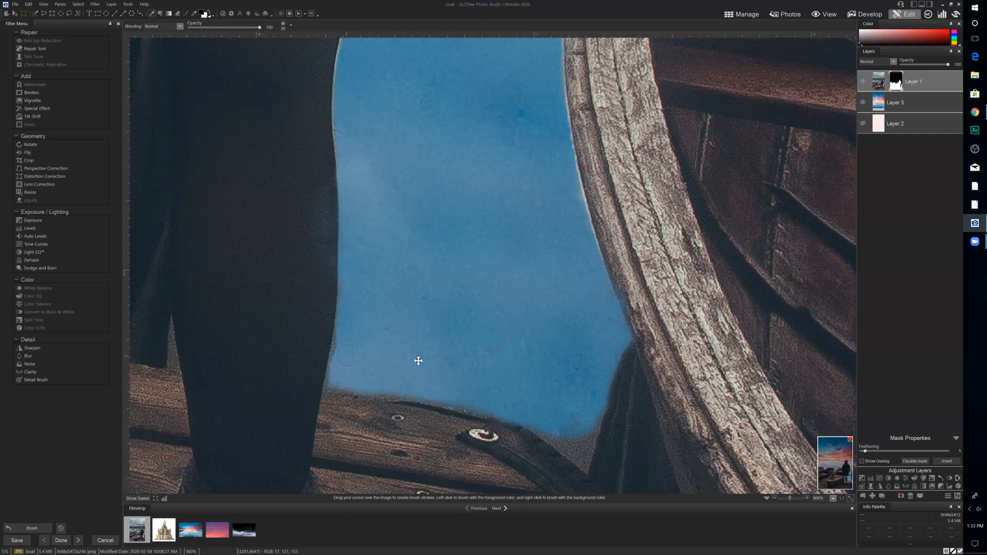
pyautogui.moveTo(346, 341); pyautogui.dragTo(349, 278)
pyautogui.click(852, 498)
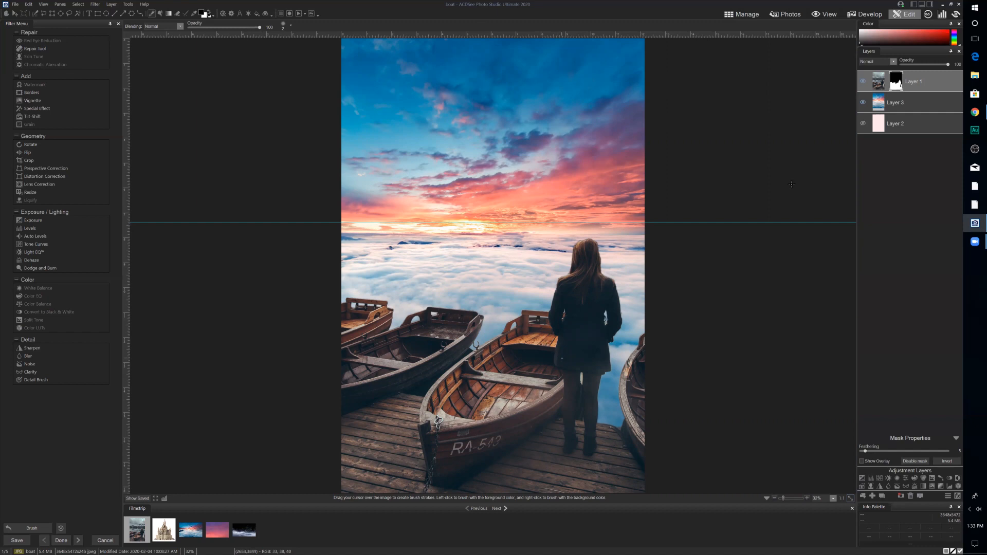
# Move Layer 3's cloud image slightly up and left to bring its horizon near the guide line
pyautogui.click(900, 110)
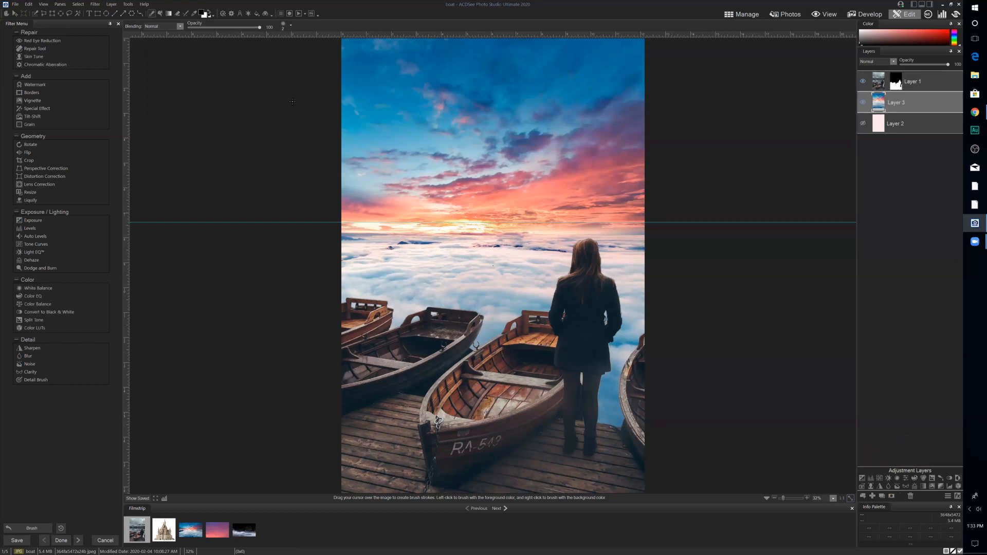
pyautogui.click(17, 13)
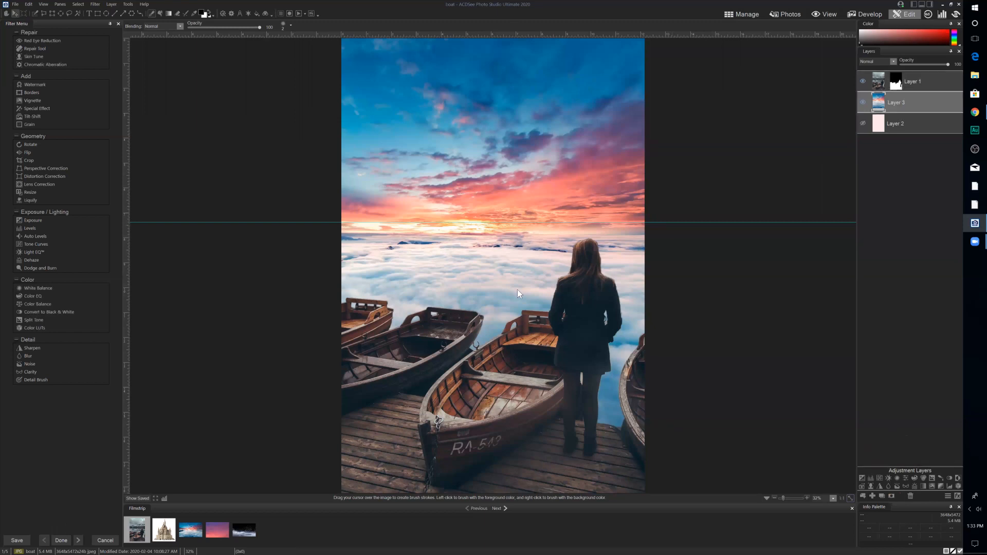
pyautogui.scroll(-1, 509, 286)
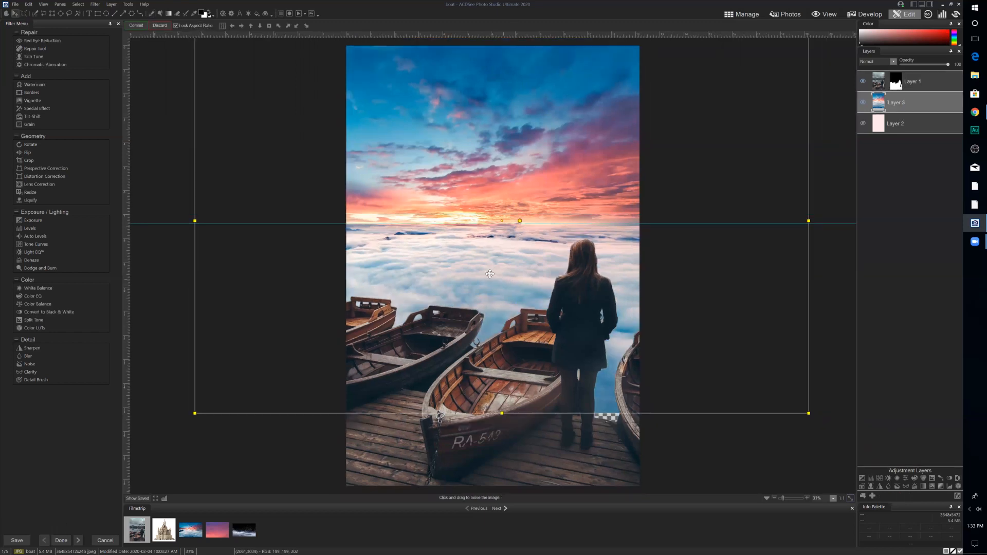
pyautogui.moveTo(491, 274); pyautogui.dragTo(495, 278)
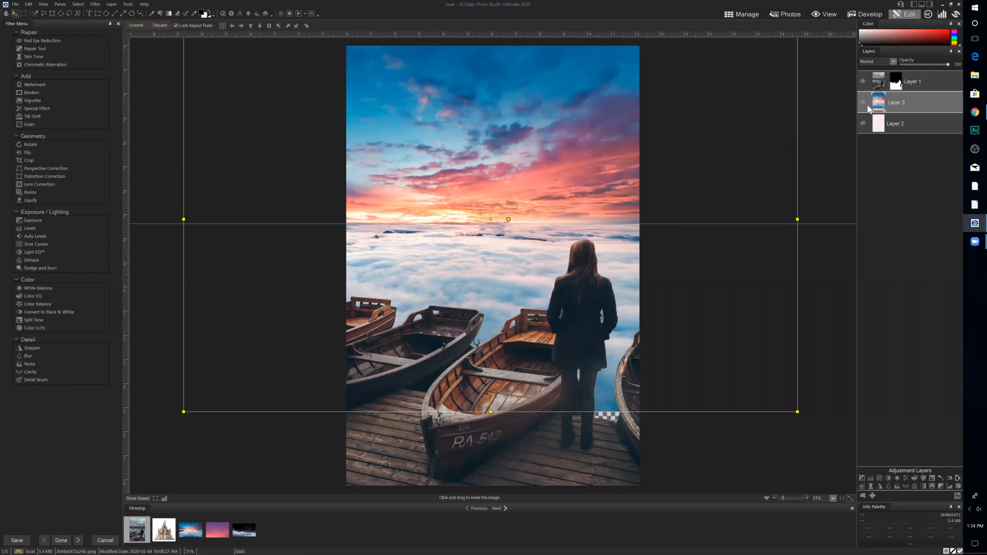
# Disable and re-enable Layer 1's mask to compare the cloud horizon with the original photo, and reselect Layer 3
pyautogui.click(899, 85)
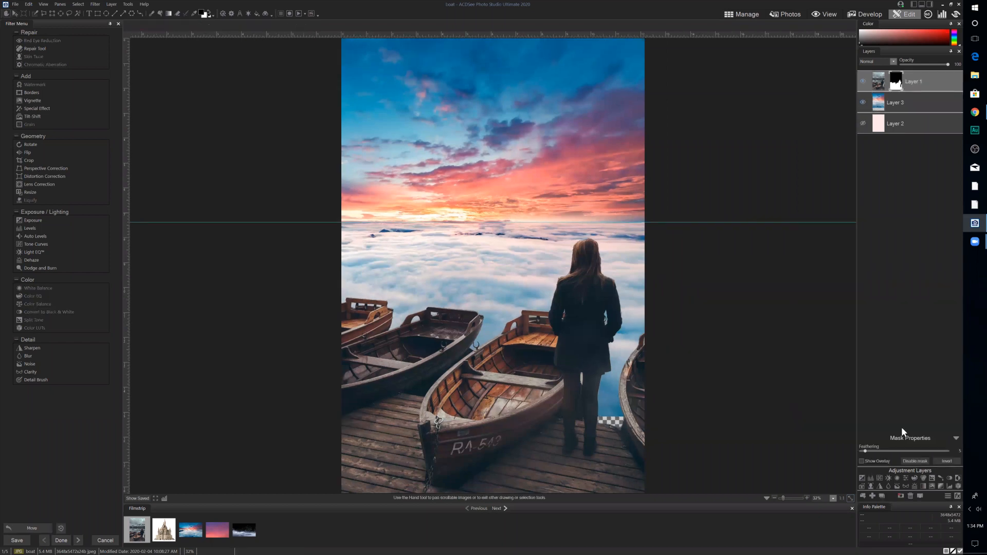
pyautogui.click(916, 460)
pyautogui.click(912, 103)
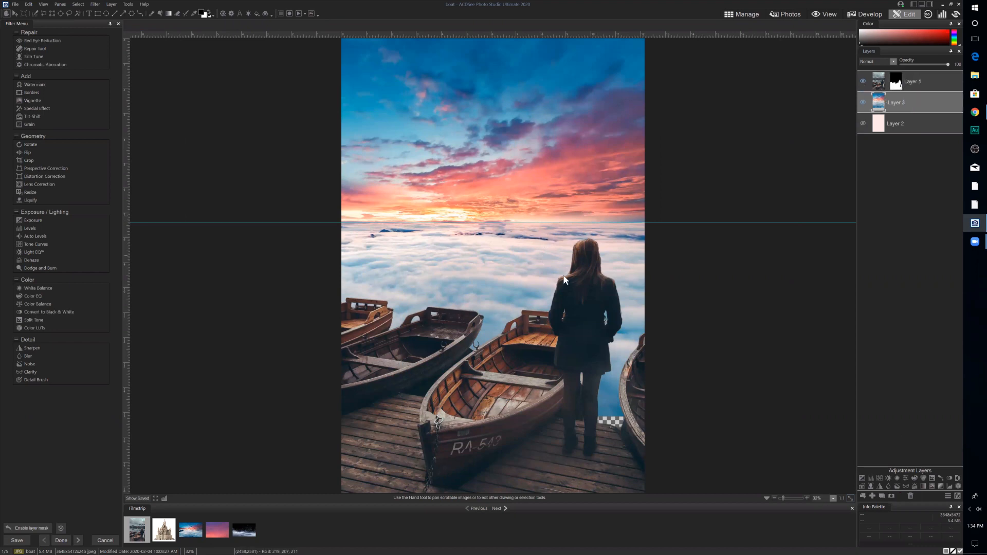
# Save the layered composite in the complete folder as an ACDC file named skyboat
pyautogui.click(17, 6)
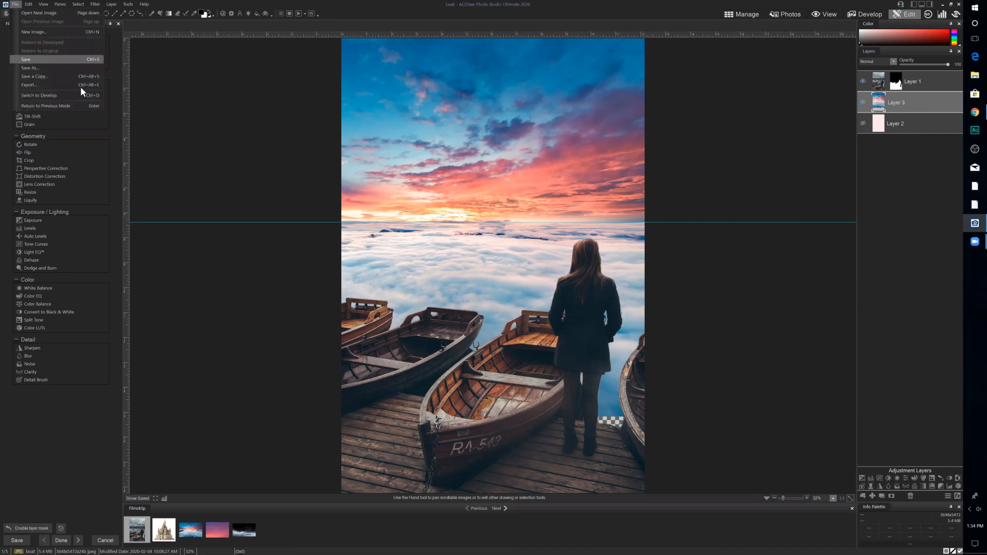
pyautogui.click(418, 194)
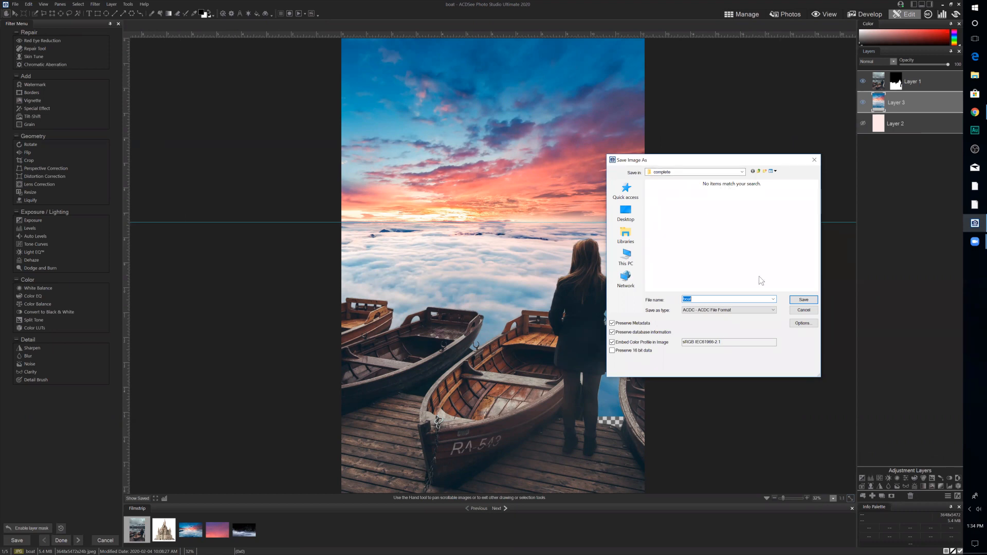
pyautogui.write('skybo')
pyautogui.press('BackSpace')
pyautogui.press('BackSpace')
pyautogui.press('BackSpace')
pyautogui.press('BackSpace')
pyautogui.write('kybpoat')
pyautogui.press('BackSpace')
pyautogui.press('BackSpace')
pyautogui.press('BackSpace')
pyautogui.press('BackSpace')
pyautogui.write('oat')
pyautogui.click(803, 299)
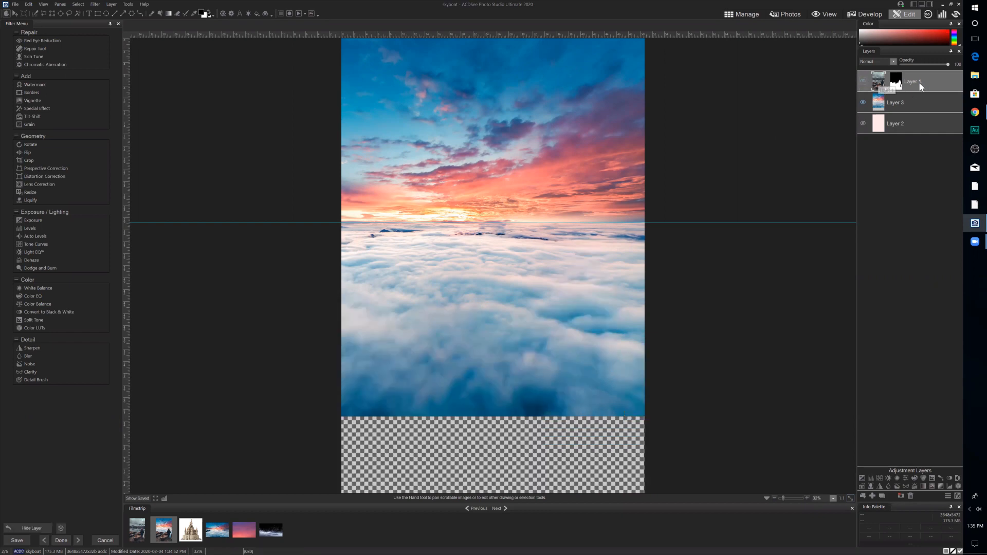
# Lasso a small patch of dark cloud near the lower edge of Layer 3's image and copy it onto a new layer
pyautogui.click(893, 103)
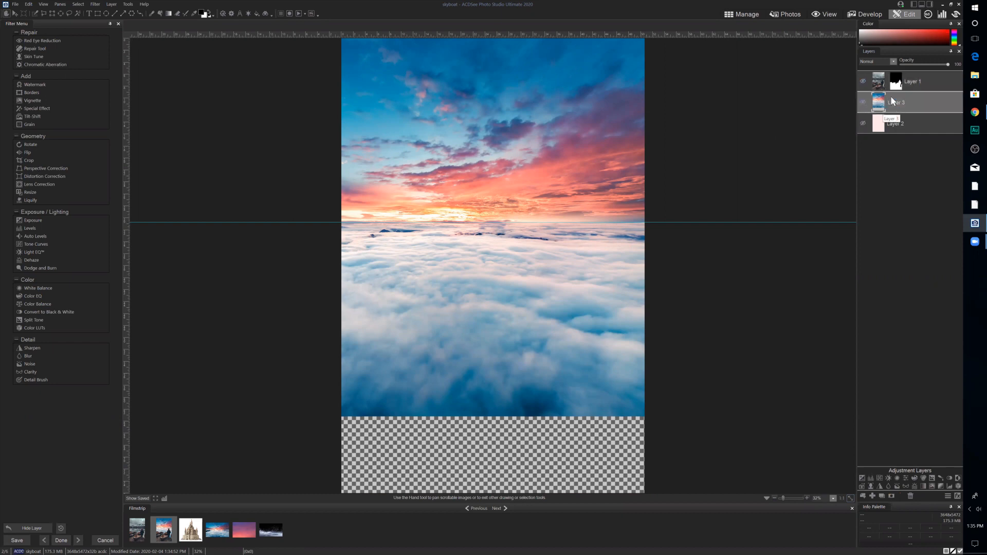
pyautogui.click(67, 13)
pyautogui.moveTo(399, 396)
pyautogui.mouseDown()
pyautogui.moveTo(460, 405)
pyautogui.moveTo(401, 393)
pyautogui.mouseUp()
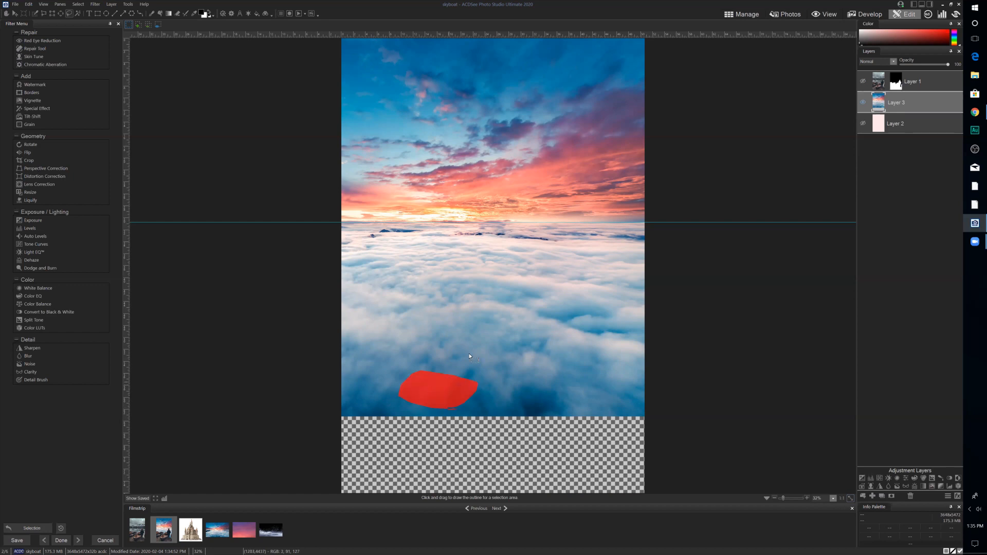
pyautogui.hotkey('ctrl', 'c')
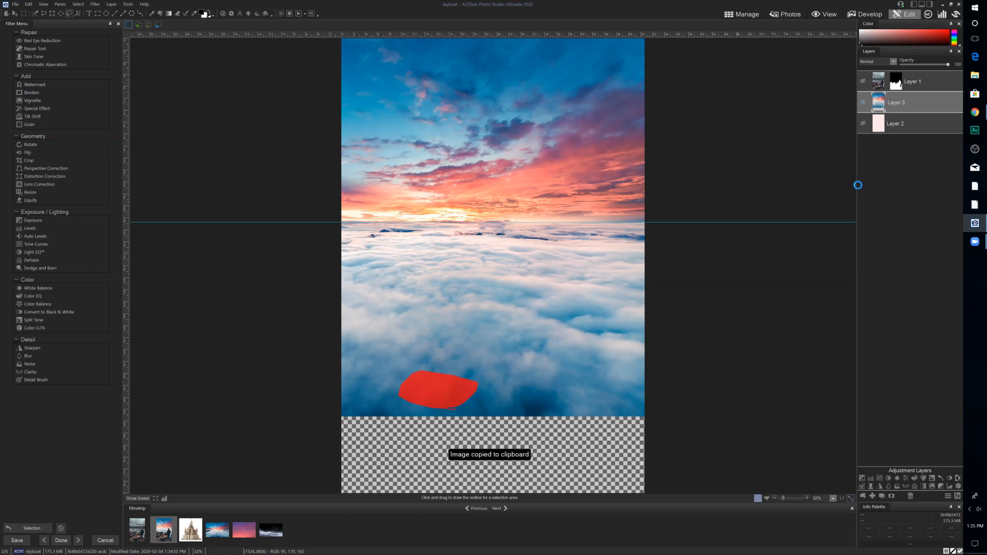
pyautogui.hotkey('ctrl', 'v')
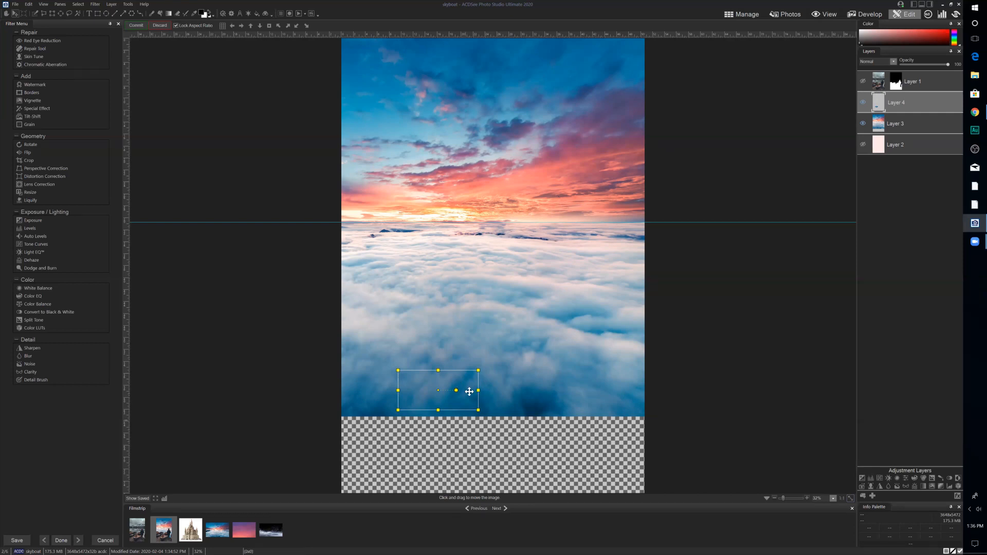
# Move the copied cloud patch over the cloud image's lower edge toward the gap behind the dock, and commit the placement
pyautogui.moveTo(451, 381); pyautogui.dragTo(588, 413)
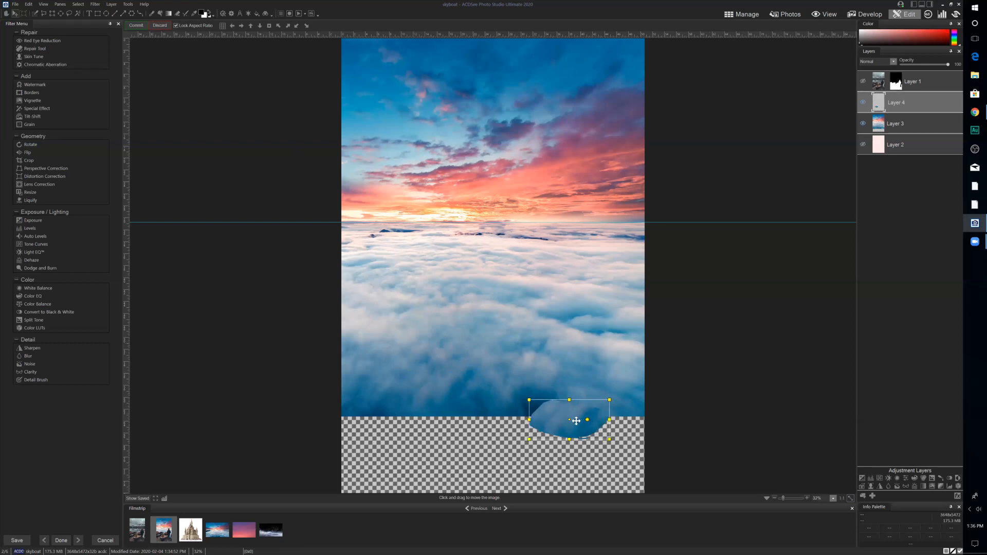
pyautogui.moveTo(553, 423); pyautogui.dragTo(548, 424)
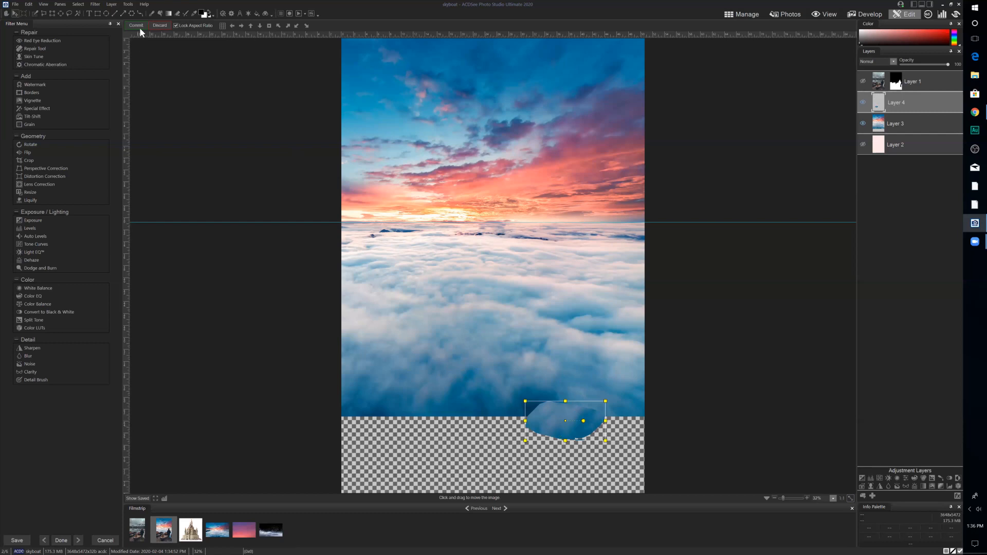
pyautogui.press('Return')
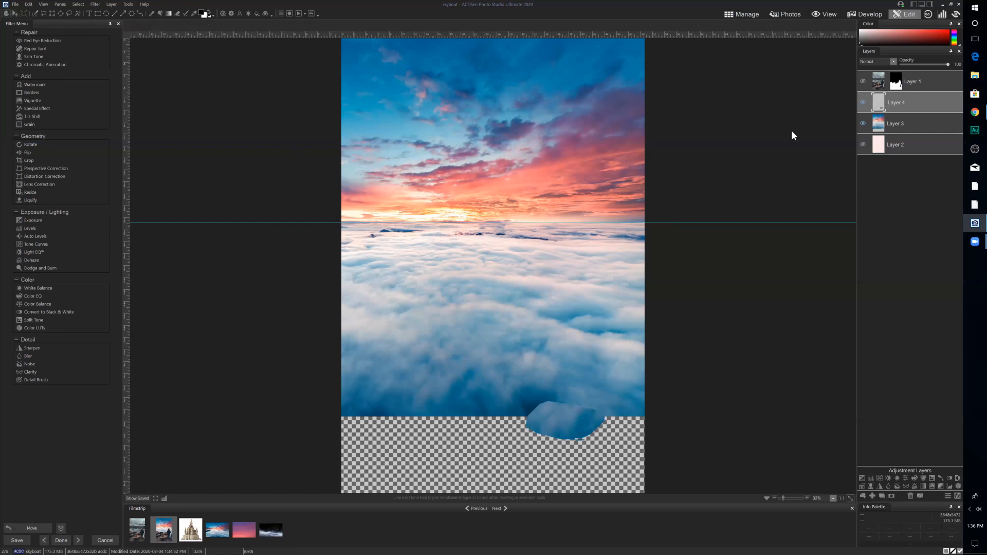
# Show Layer 1 again and shift Layer 4's cloud patch to cover the transparent gap between the woman's legs and the far-right boat
pyautogui.click(865, 81)
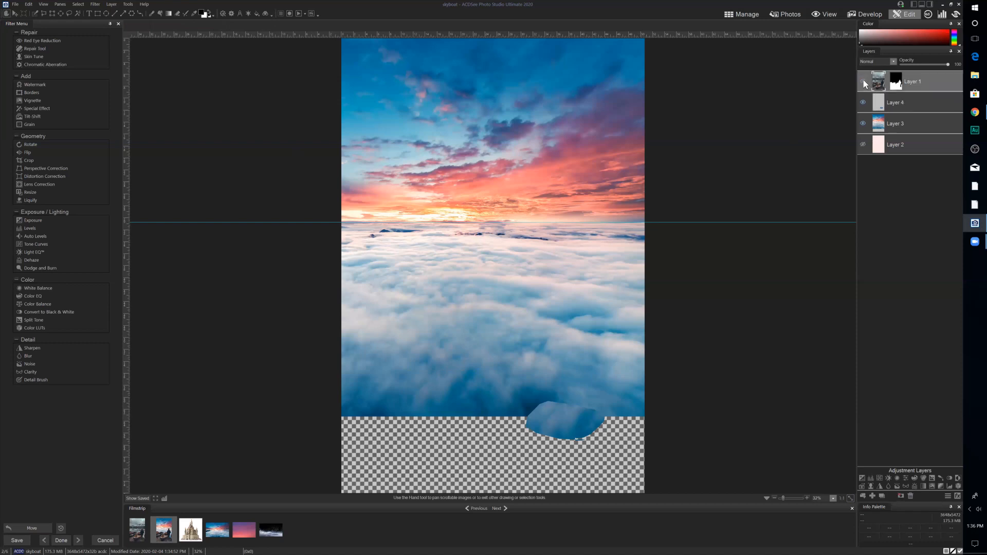
pyautogui.click(914, 99)
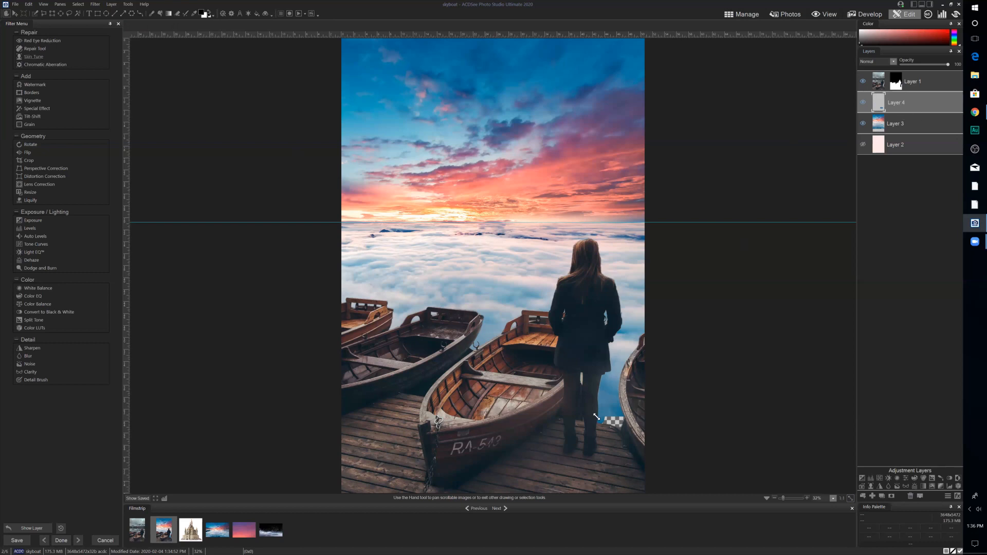
pyautogui.press('m')
pyautogui.scroll(-1, 616, 400)
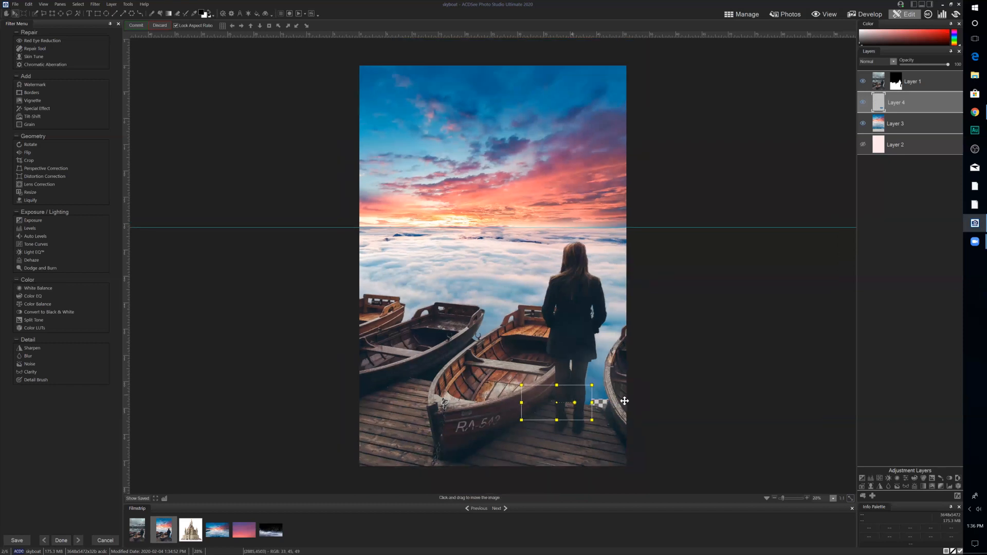
pyautogui.moveTo(615, 401); pyautogui.dragTo(667, 404)
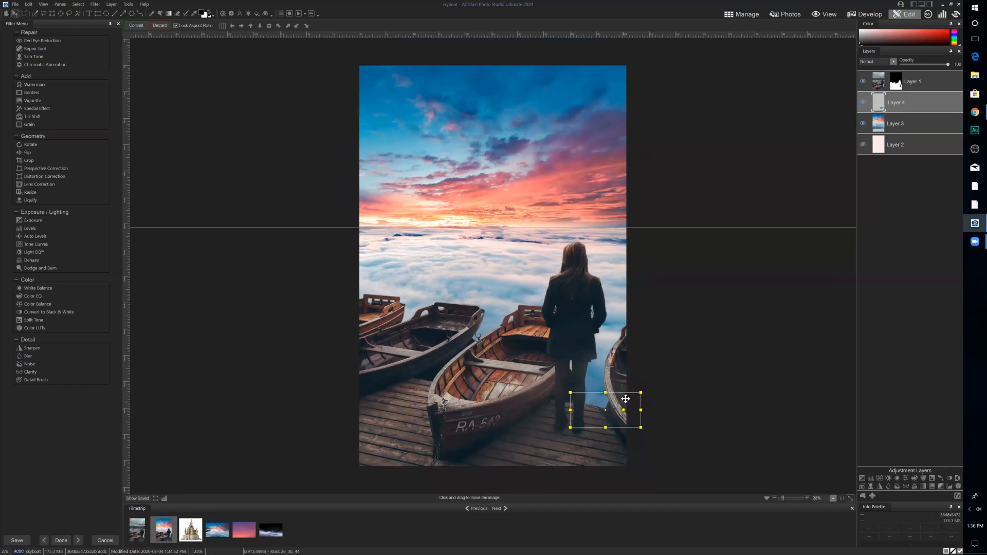
pyautogui.click(137, 25)
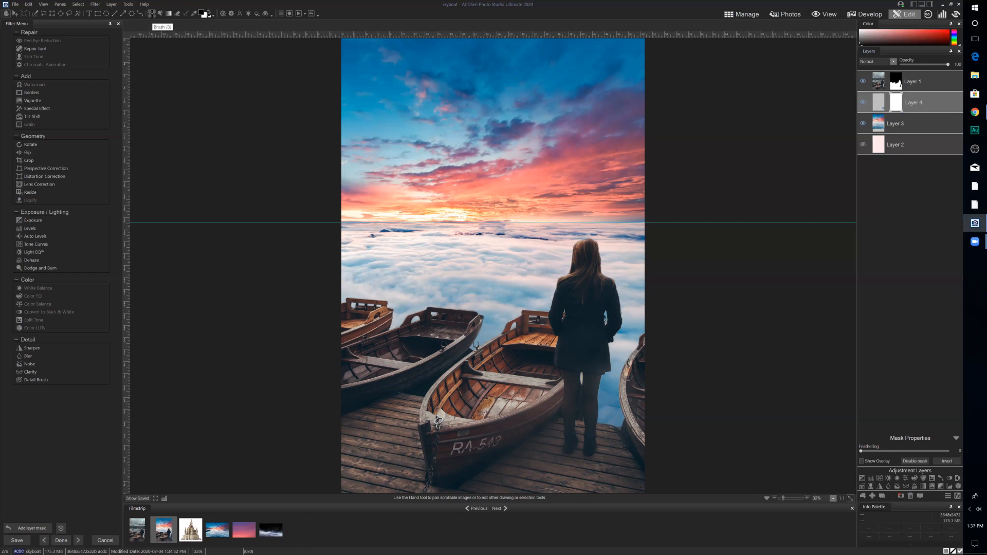
# Brush on Layer 4's mask with a larger nib width to blend the cloud patch's edge beside the woman's leg
pyautogui.click(152, 14)
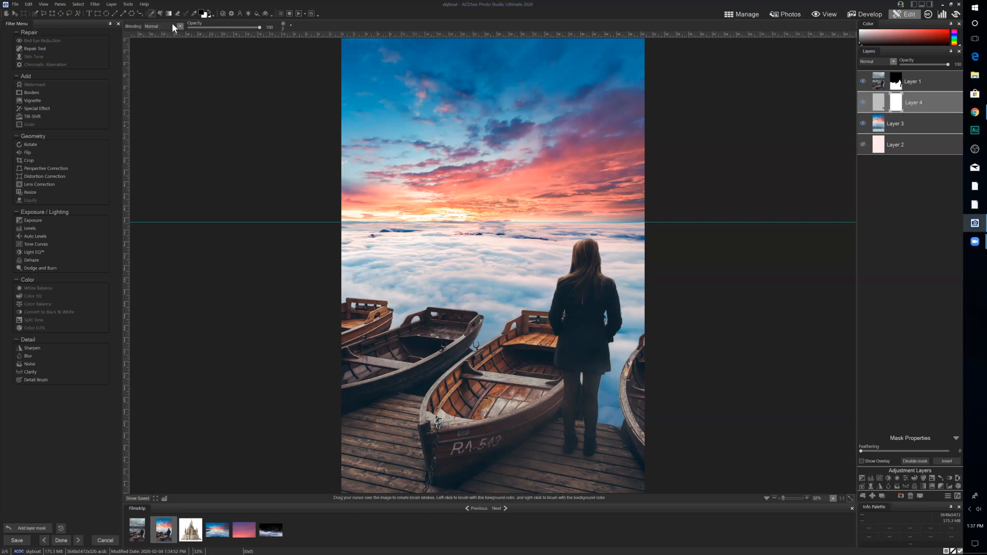
pyautogui.click(290, 25)
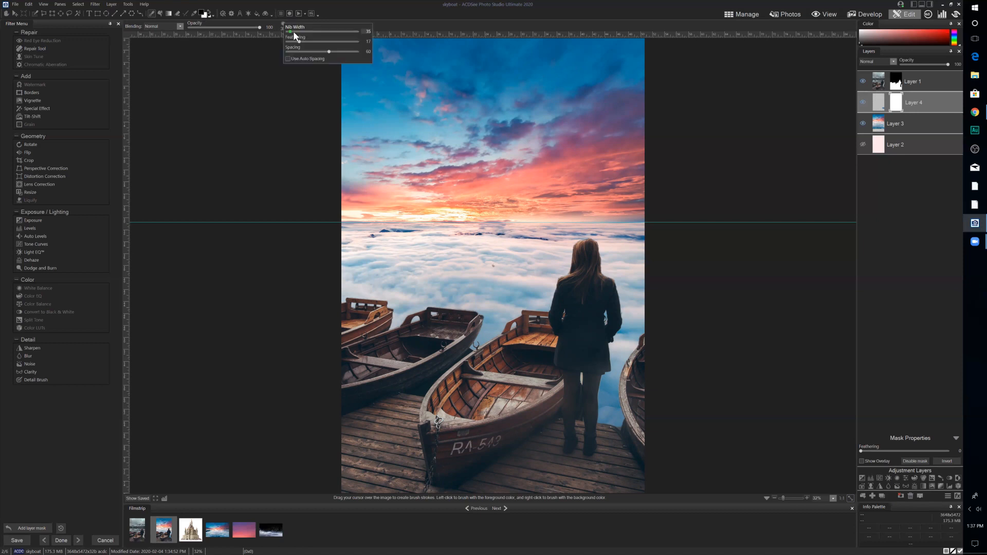
pyautogui.click(294, 32)
pyautogui.click(597, 405)
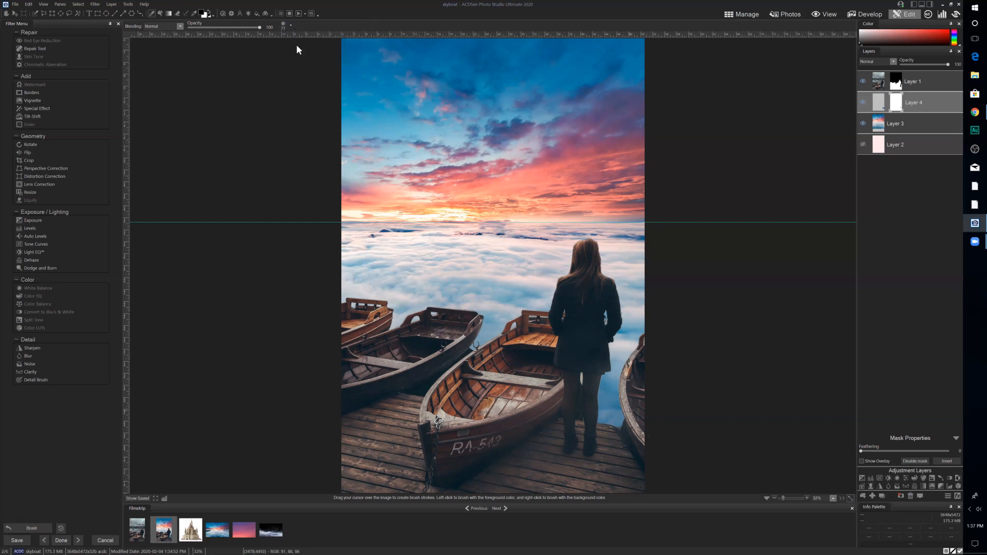
pyautogui.click(291, 26)
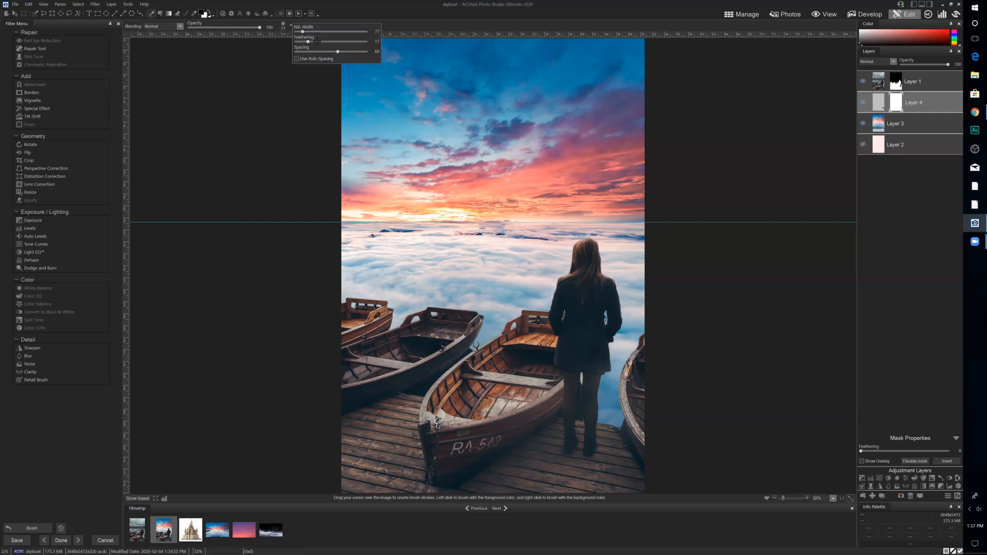
pyautogui.click(602, 411)
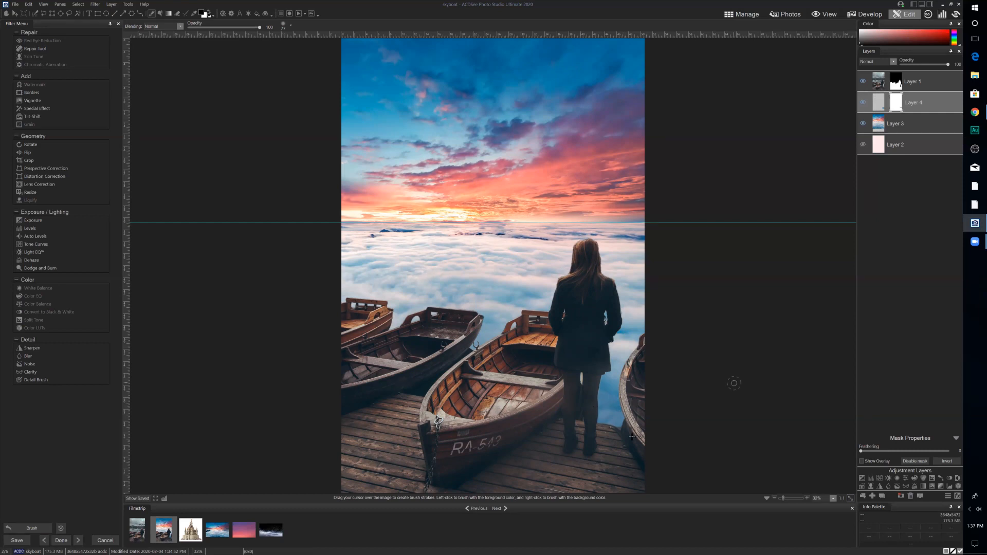
# Select Layer 1's mask and brush along the edge of the woman's left shoulder to mask out the leftover background fringe
pyautogui.click(788, 497)
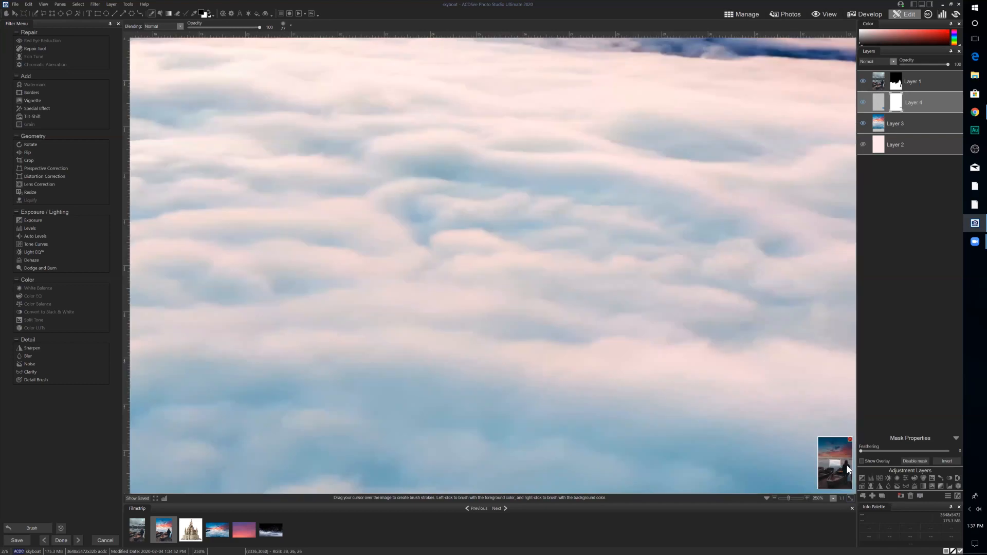
pyautogui.click(848, 469)
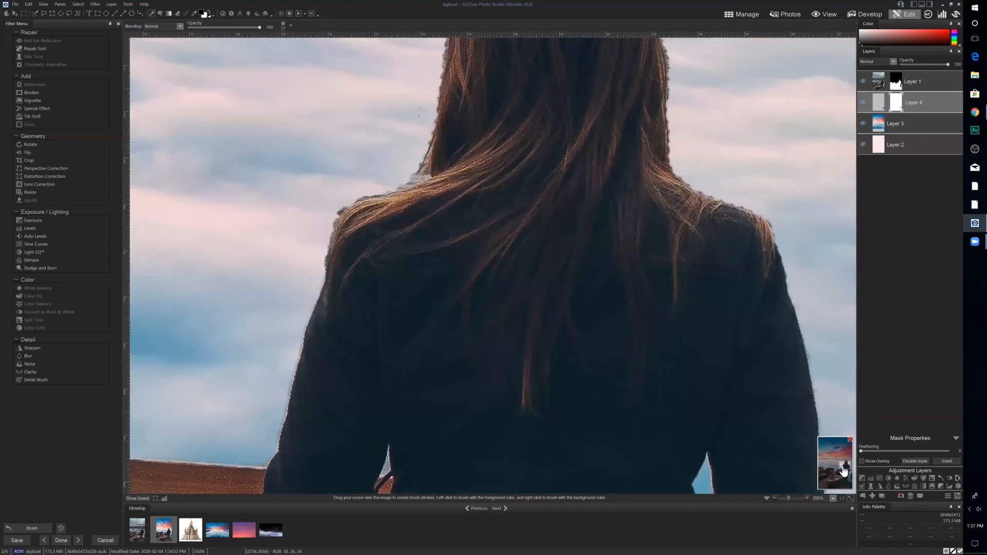
pyautogui.moveTo(845, 469); pyautogui.dragTo(844, 466)
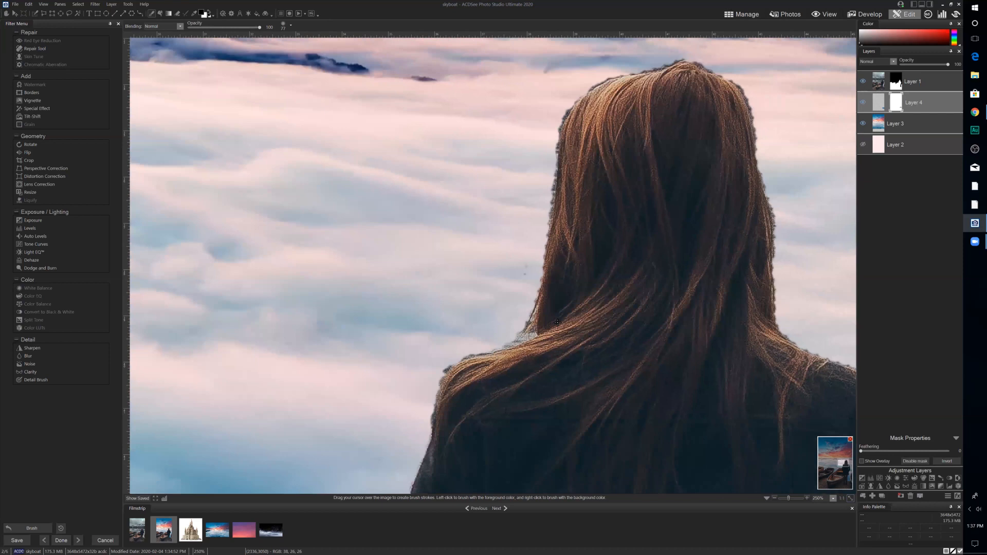
pyautogui.scroll(-10, 523, 256)
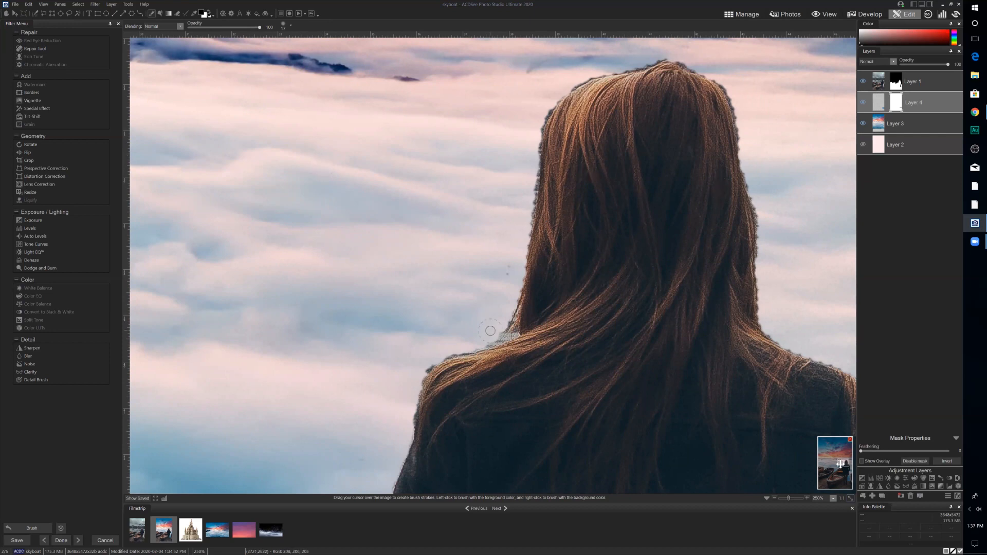
pyautogui.moveTo(843, 468); pyautogui.dragTo(842, 470)
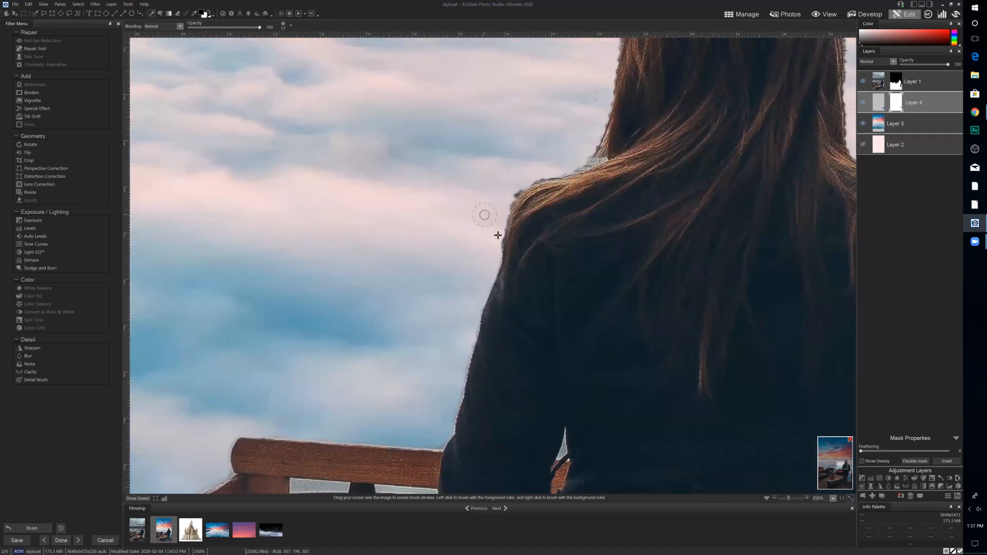
pyautogui.click(898, 82)
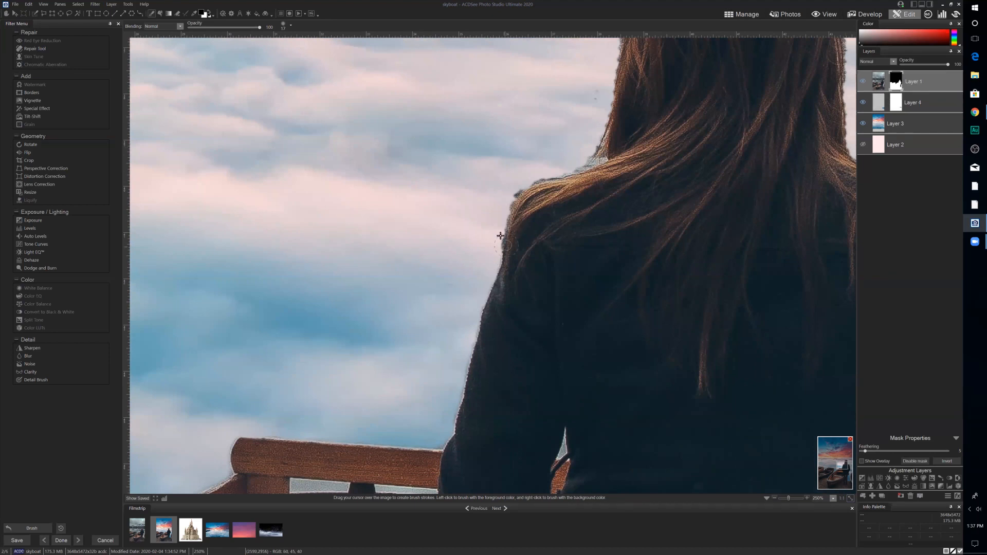
pyautogui.moveTo(490, 249)
pyautogui.mouseDown()
pyautogui.moveTo(502, 224)
pyautogui.moveTo(498, 231)
pyautogui.mouseUp()
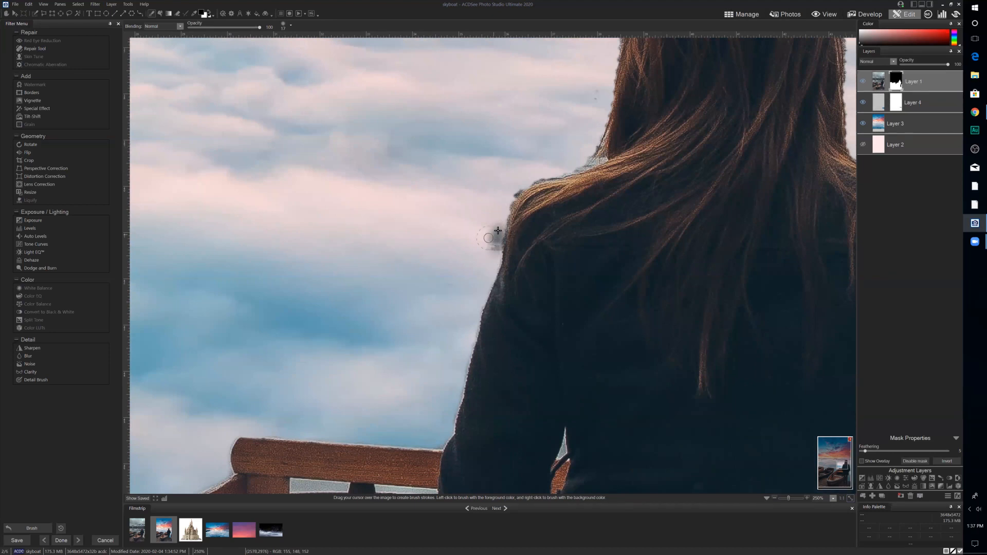
# Set the brush feathering to 44 and clean the mask edge along the woman's left shoulder up to the base of her hair
pyautogui.click(291, 24)
pyautogui.click(296, 39)
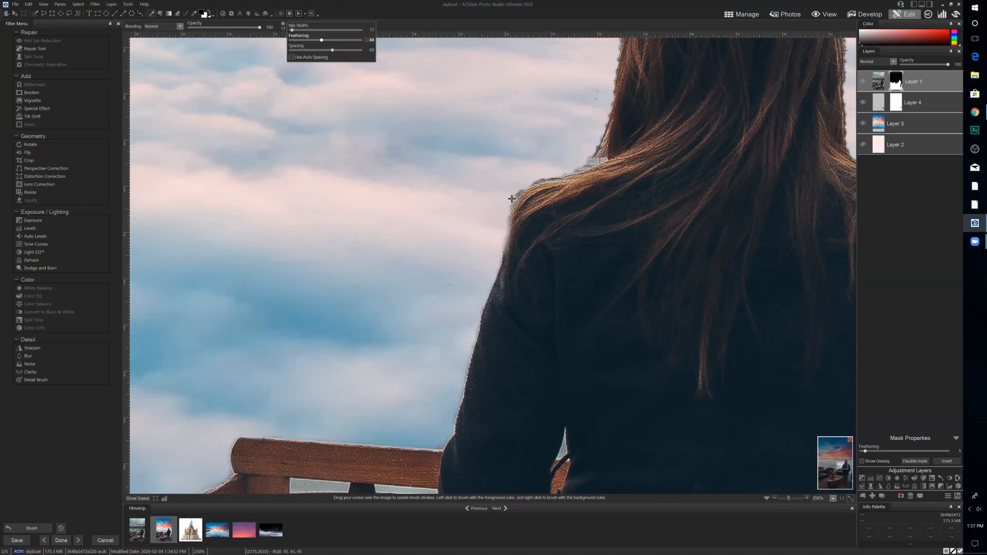
pyautogui.moveTo(511, 193)
pyautogui.mouseDown()
pyautogui.moveTo(535, 181)
pyautogui.moveTo(524, 181)
pyautogui.moveTo(588, 165)
pyautogui.moveTo(602, 138)
pyautogui.moveTo(602, 160)
pyautogui.moveTo(508, 197)
pyautogui.moveTo(496, 245)
pyautogui.moveTo(508, 251)
pyautogui.moveTo(520, 204)
pyautogui.mouseUp()
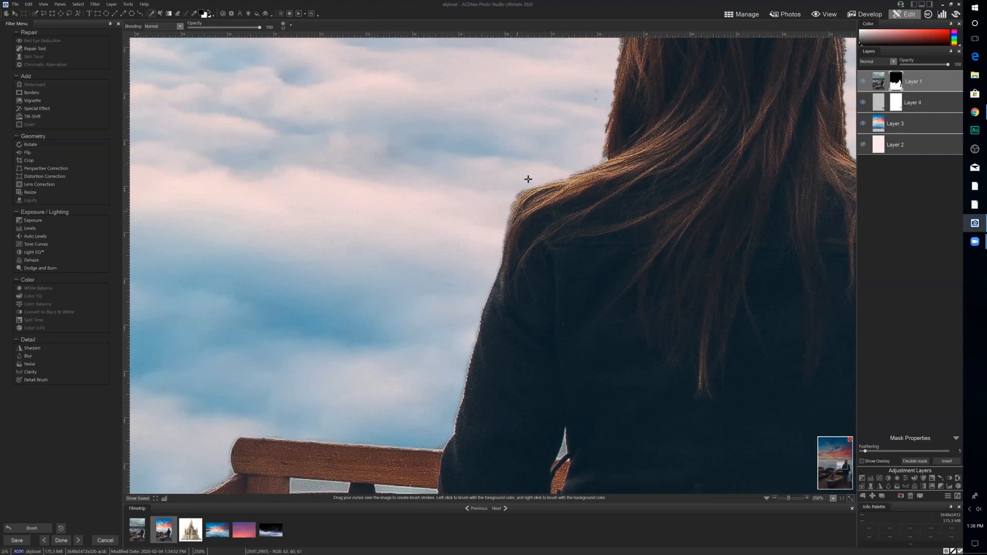
pyautogui.hotkey('ctrl', 'z')
pyautogui.moveTo(525, 181)
pyautogui.mouseDown()
pyautogui.moveTo(503, 223)
pyautogui.moveTo(526, 179)
pyautogui.mouseUp()
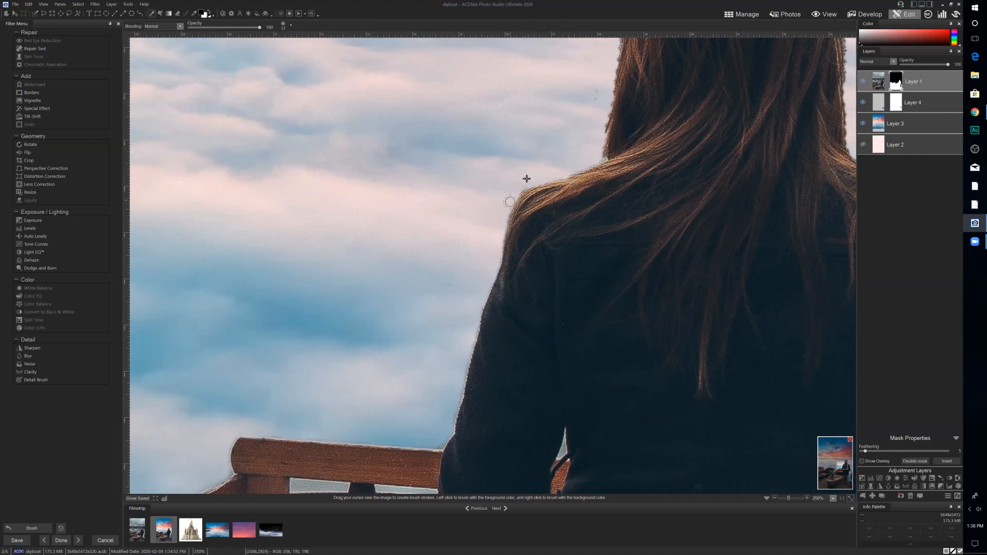
pyautogui.click(842, 466)
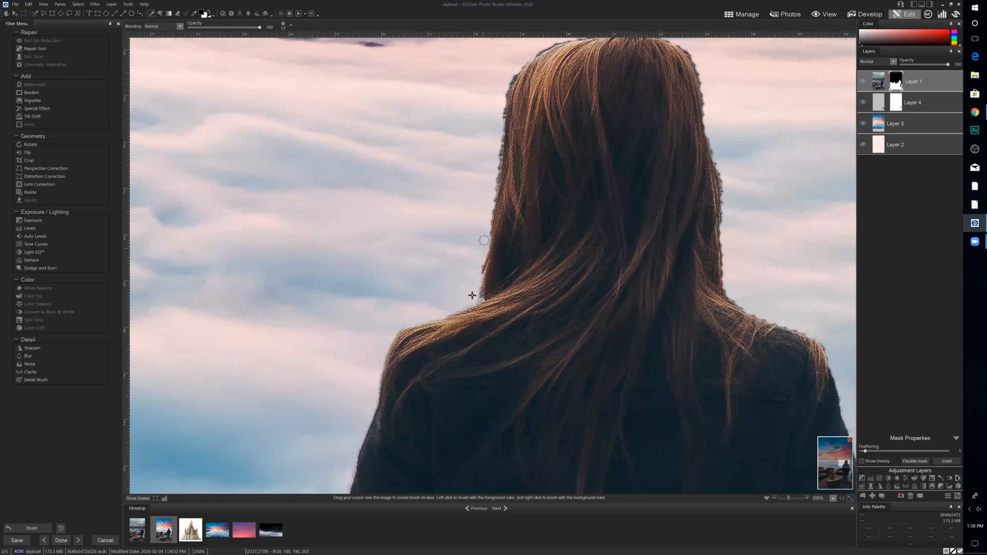
pyautogui.moveTo(472, 295); pyautogui.dragTo(475, 300)
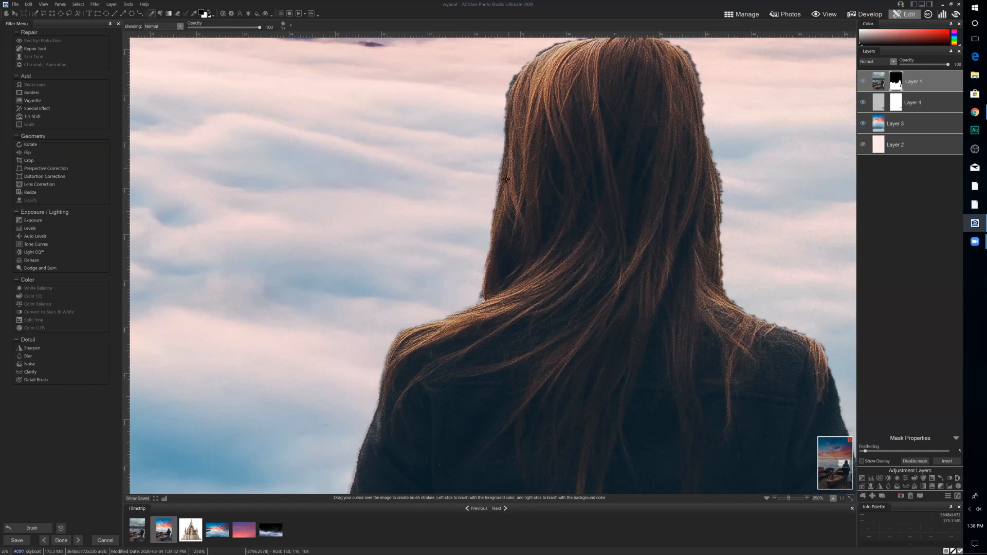
# Paint on Layer 1's mask with a wide soft brush to restore the original background in a band around the woman's hair
pyautogui.click(847, 463)
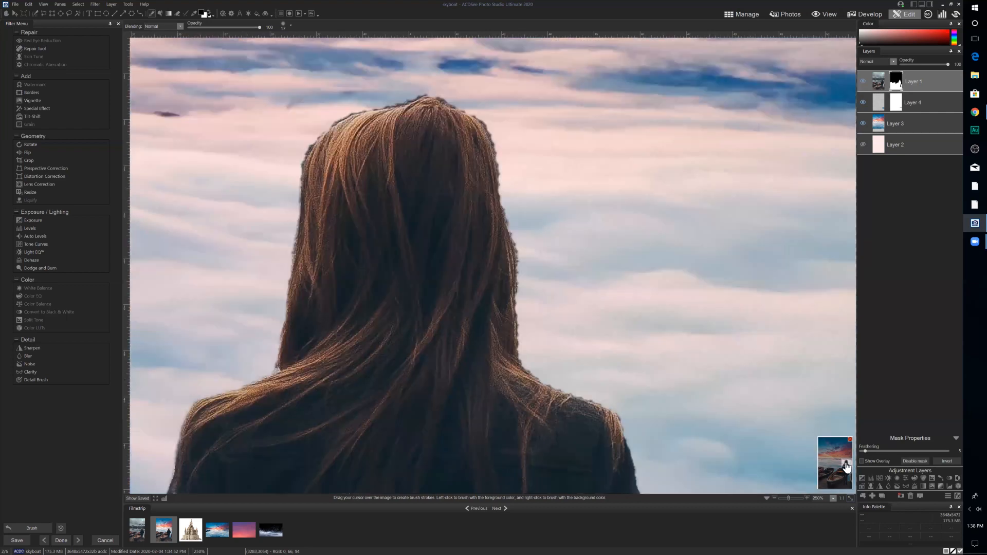
pyautogui.click(846, 463)
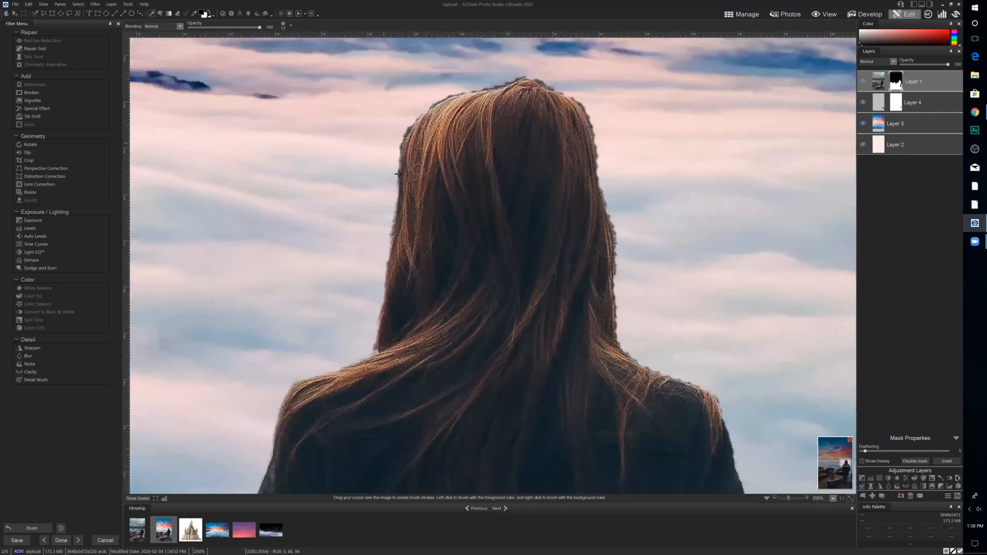
pyautogui.moveTo(396, 239)
pyautogui.mouseDown()
pyautogui.moveTo(399, 177)
pyautogui.moveTo(399, 195)
pyautogui.moveTo(433, 92)
pyautogui.moveTo(532, 81)
pyautogui.moveTo(600, 215)
pyautogui.moveTo(618, 304)
pyautogui.mouseUp()
pyautogui.moveTo(388, 250)
pyautogui.mouseDown()
pyautogui.moveTo(382, 339)
pyautogui.moveTo(359, 388)
pyautogui.moveTo(485, 340)
pyautogui.mouseUp()
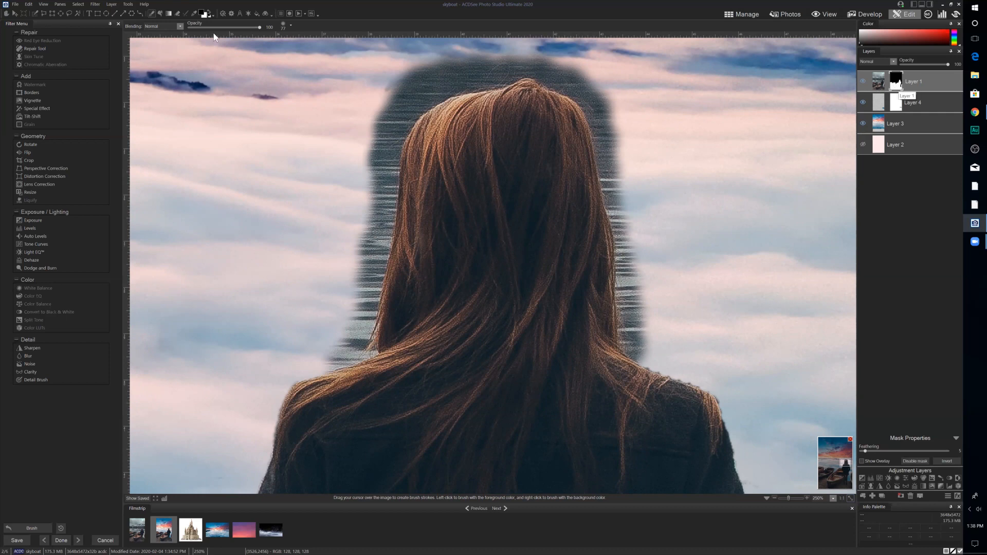
# Trace a polygon lasso selection along the left edge of the woman's hair, from her shoulder up towards the crown of her head
pyautogui.click(44, 14)
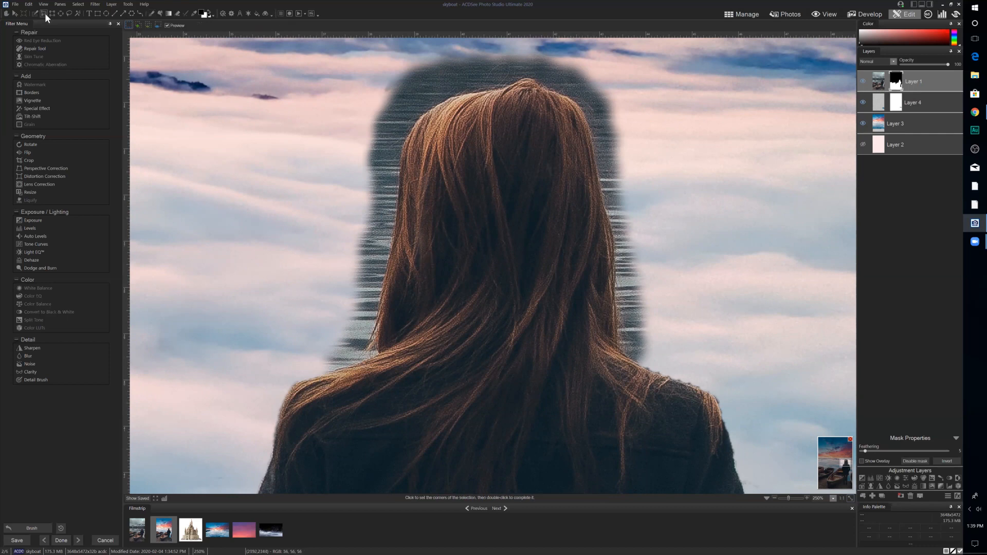
pyautogui.click(139, 25)
pyautogui.click(356, 365)
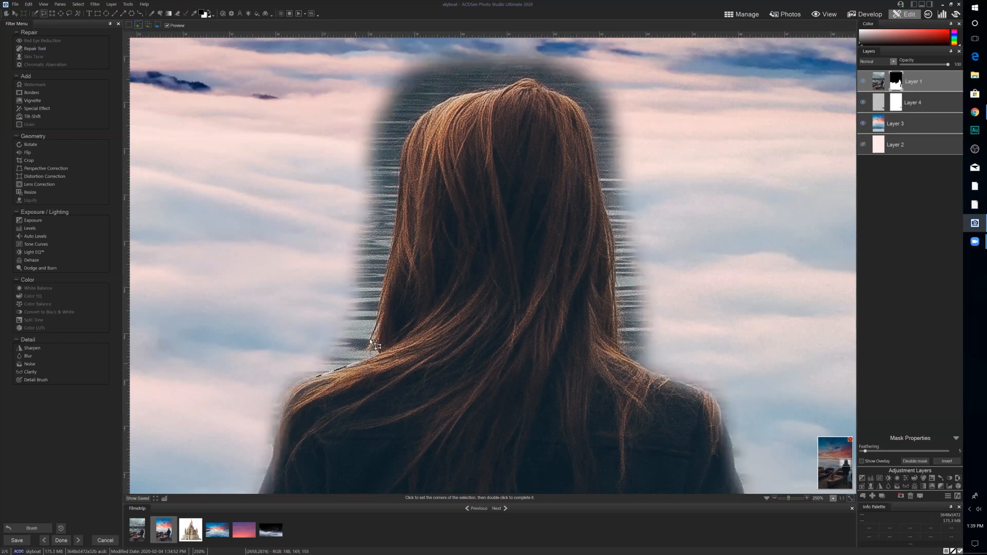
pyautogui.click(370, 342)
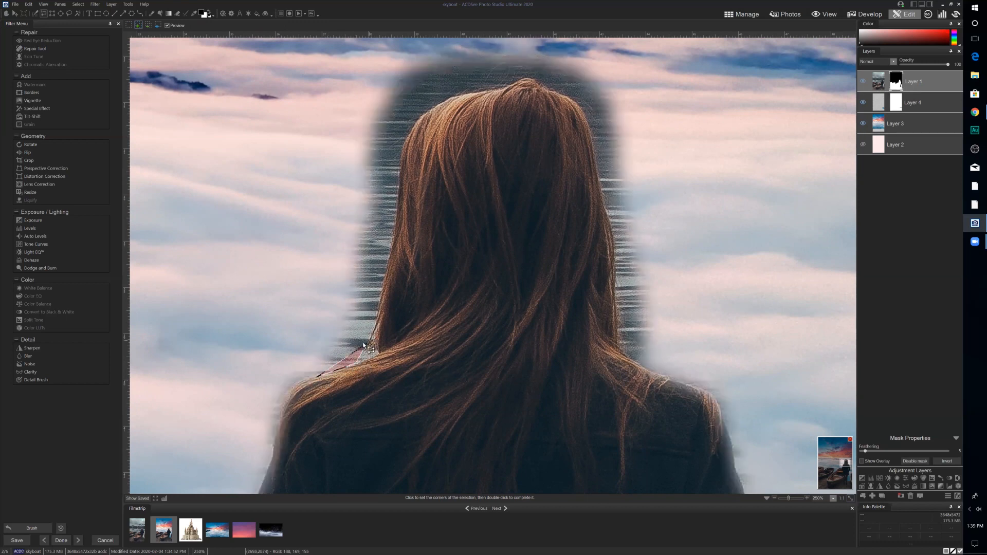
pyautogui.click(390, 255)
pyautogui.click(397, 208)
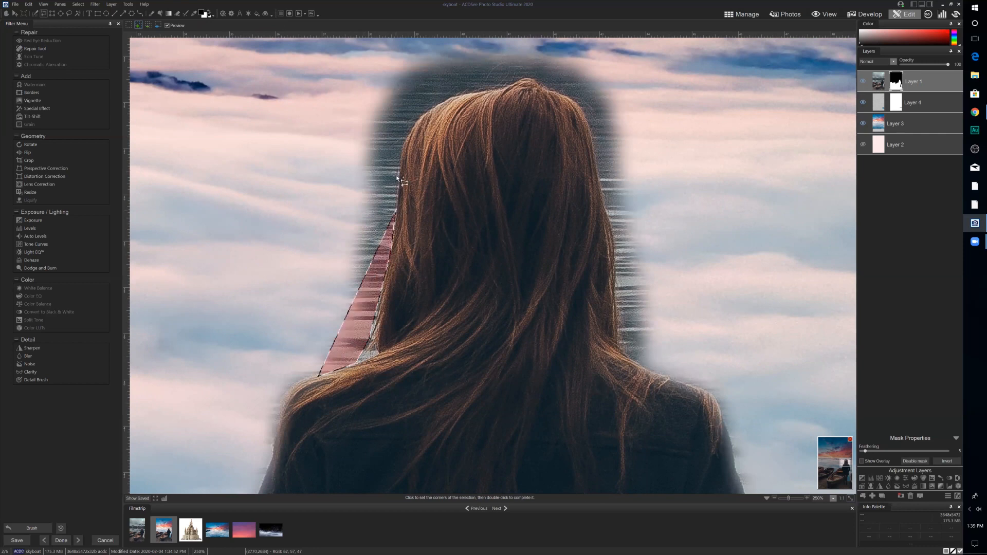
pyautogui.click(399, 175)
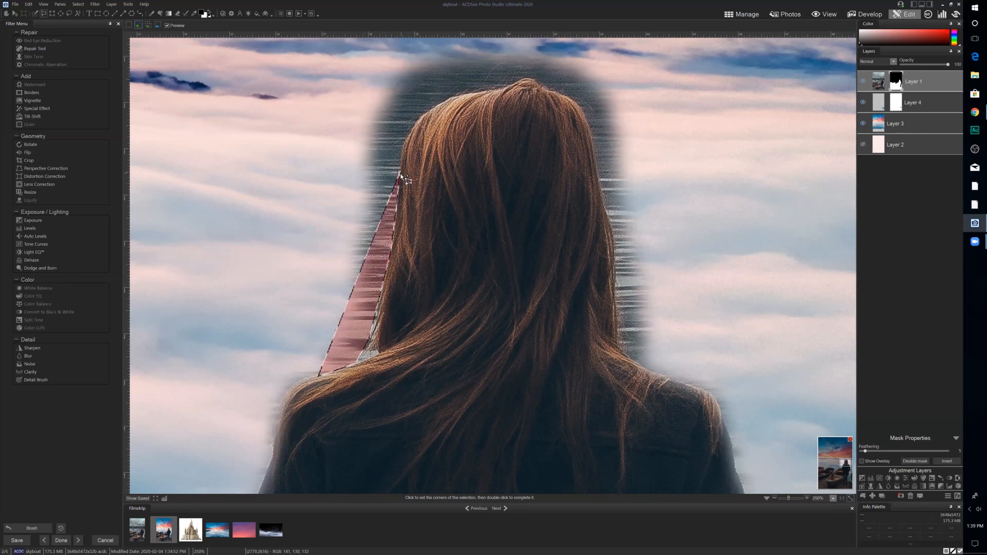
pyautogui.click(404, 134)
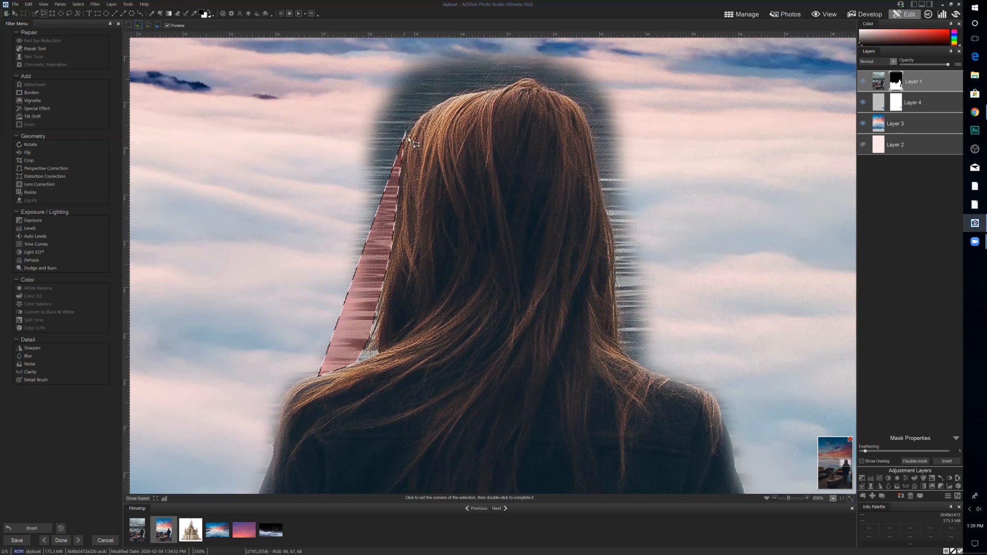
# Trace a polygon selection from the woman's left hair edge over the crown to her upper right side and close it across the hair
pyautogui.click(430, 117)
pyautogui.click(447, 102)
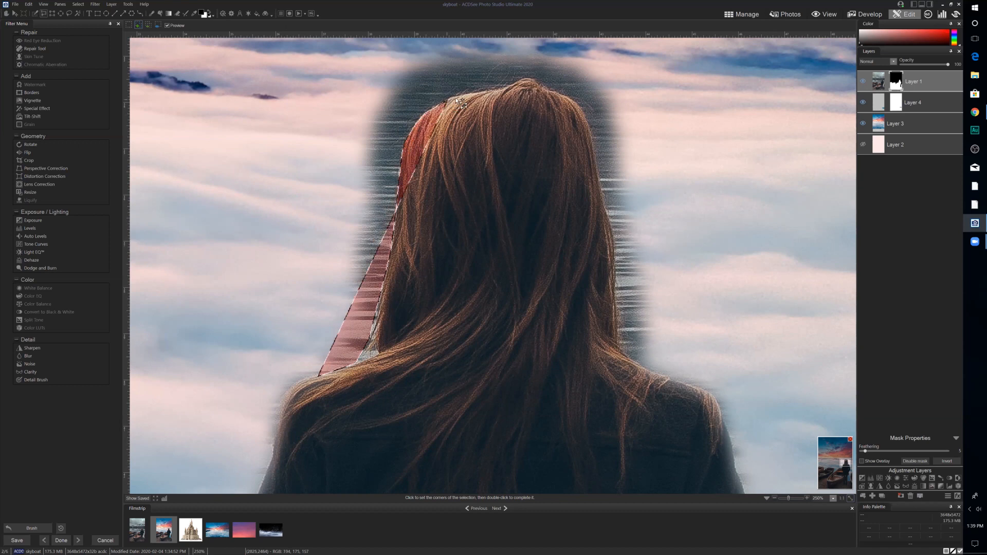
pyautogui.click(469, 94)
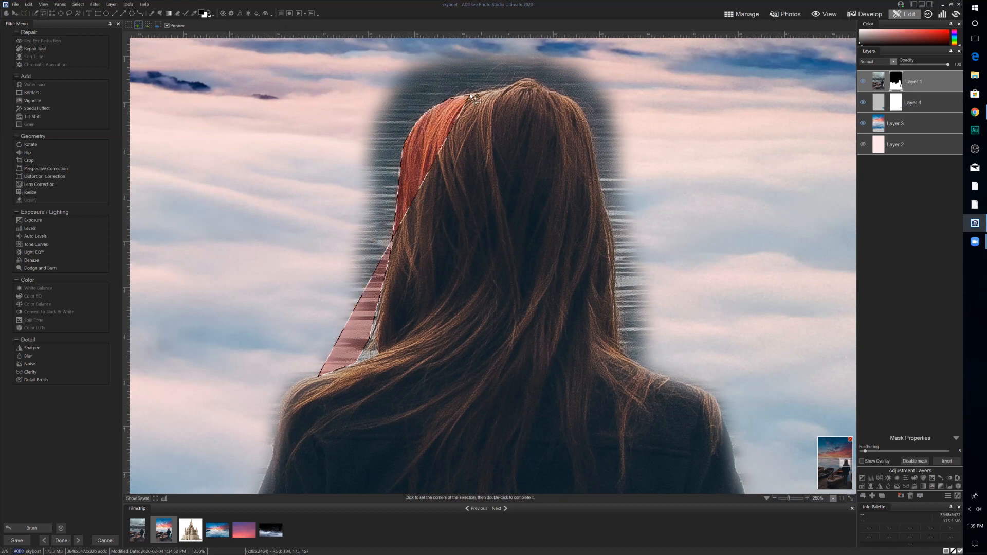
pyautogui.click(499, 91)
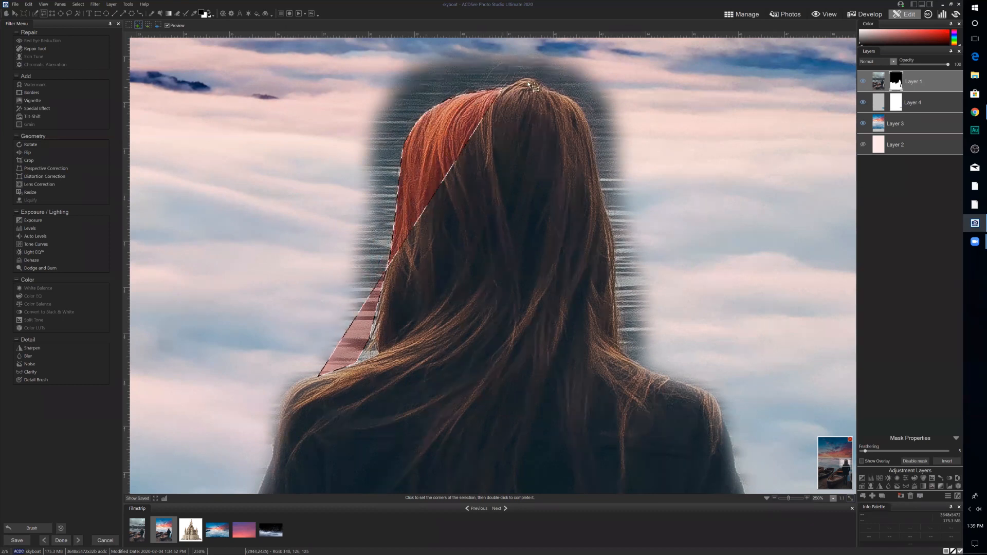
pyautogui.click(516, 84)
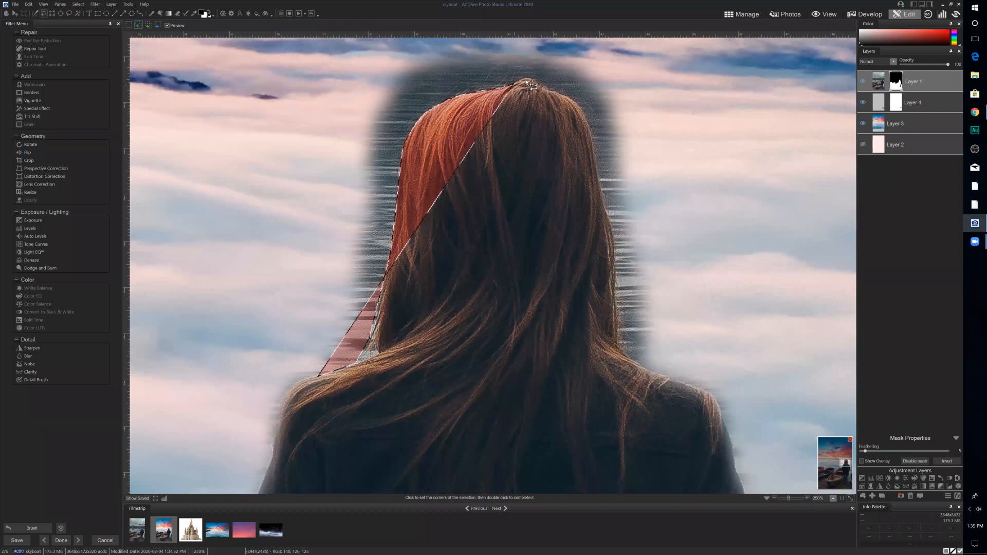
pyautogui.click(528, 80)
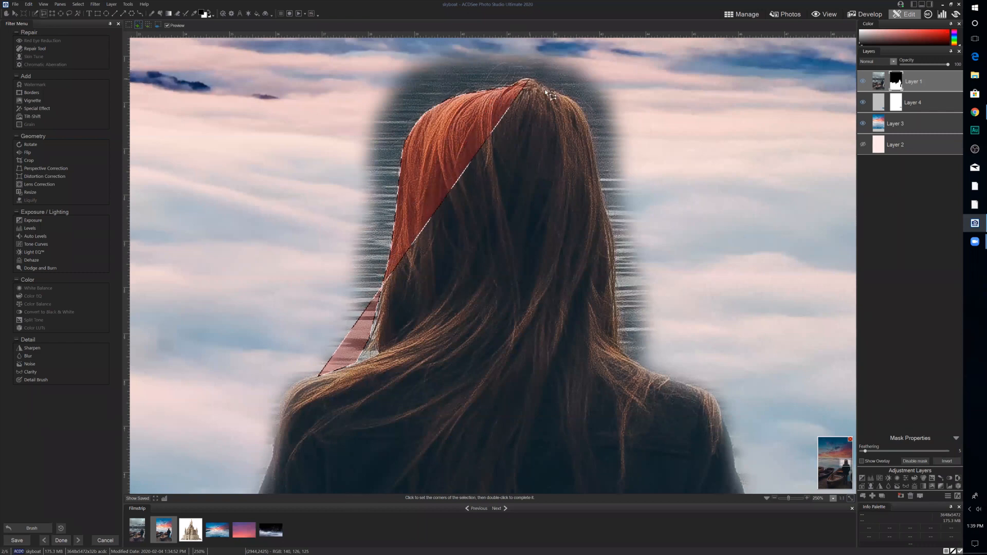
pyautogui.click(537, 81)
pyautogui.click(547, 89)
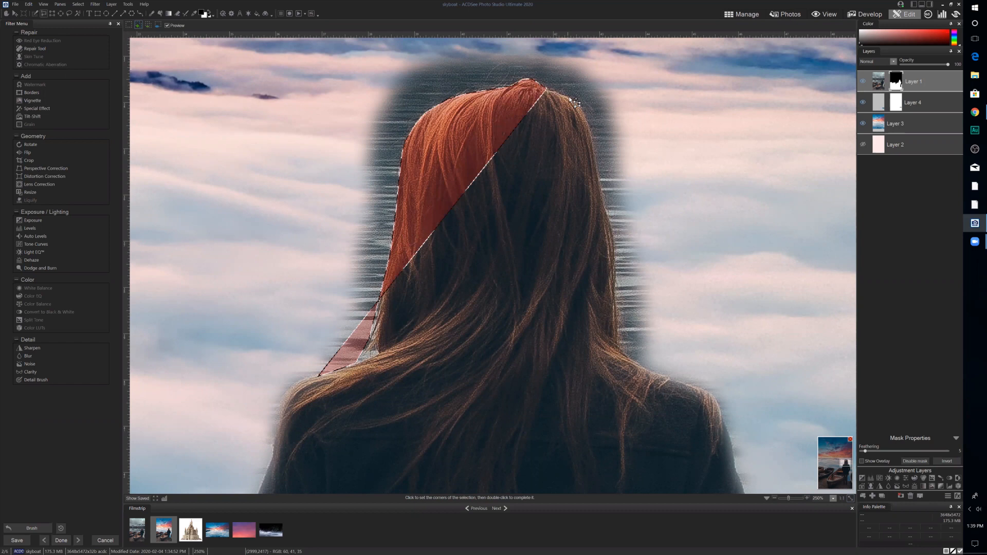
pyautogui.click(569, 98)
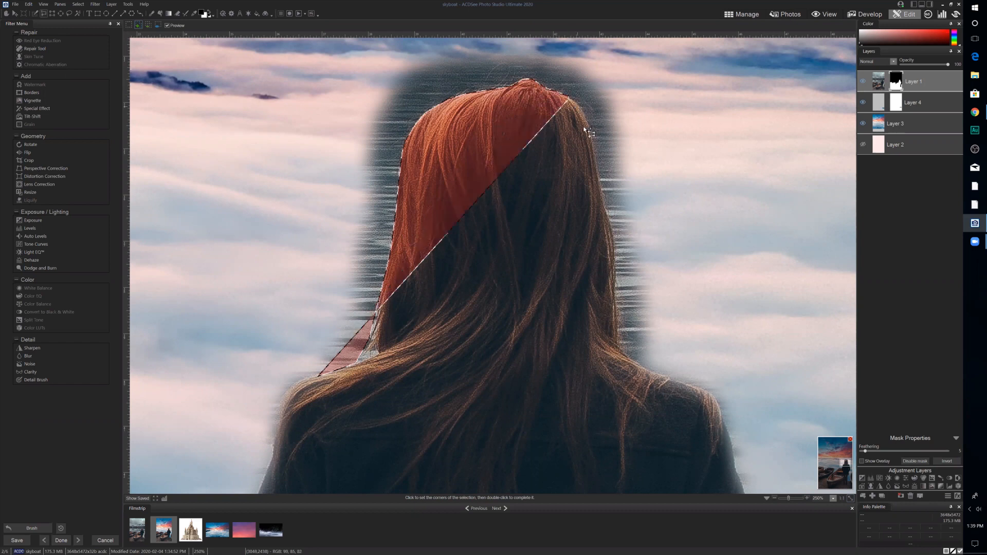
pyautogui.click(581, 110)
pyautogui.click(590, 128)
pyautogui.click(595, 136)
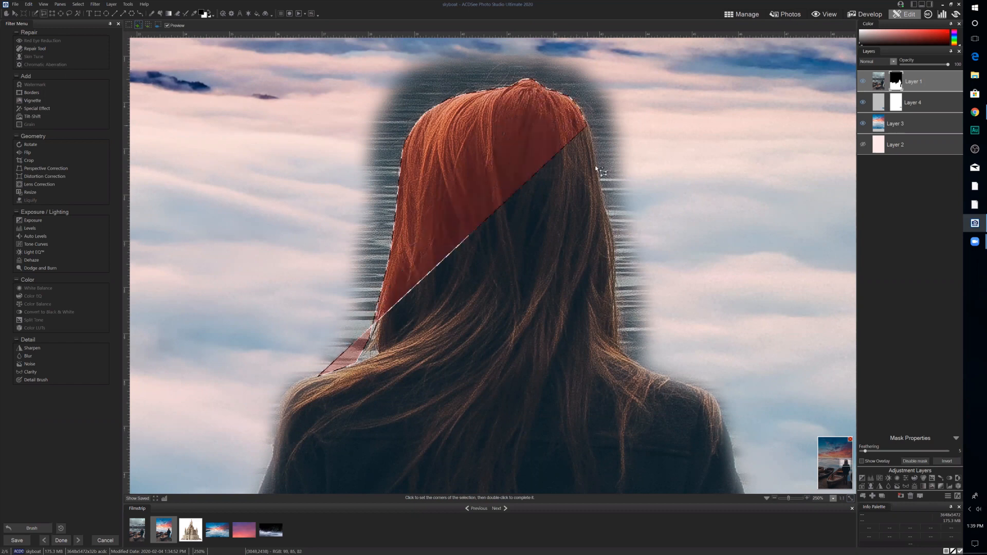
pyautogui.click(594, 194)
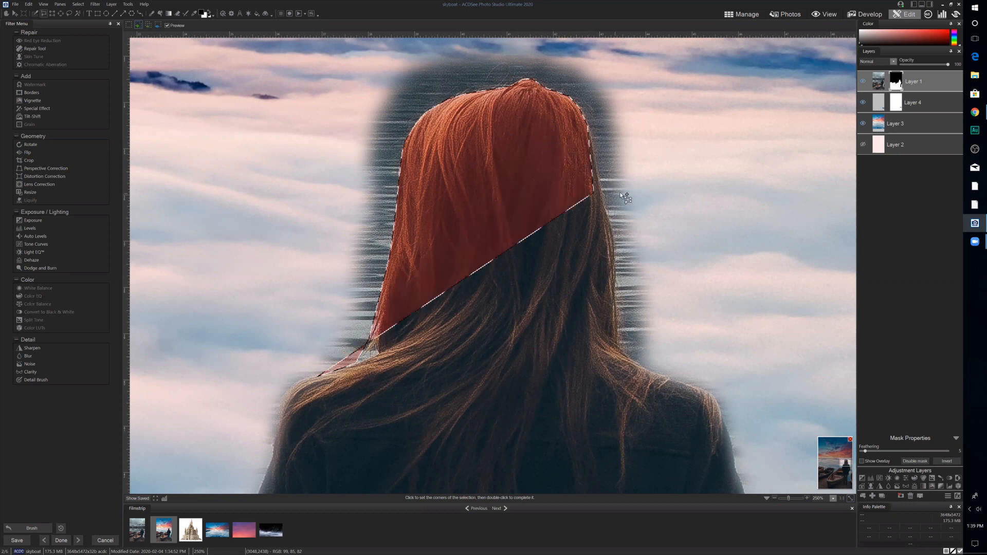
pyautogui.click(615, 190)
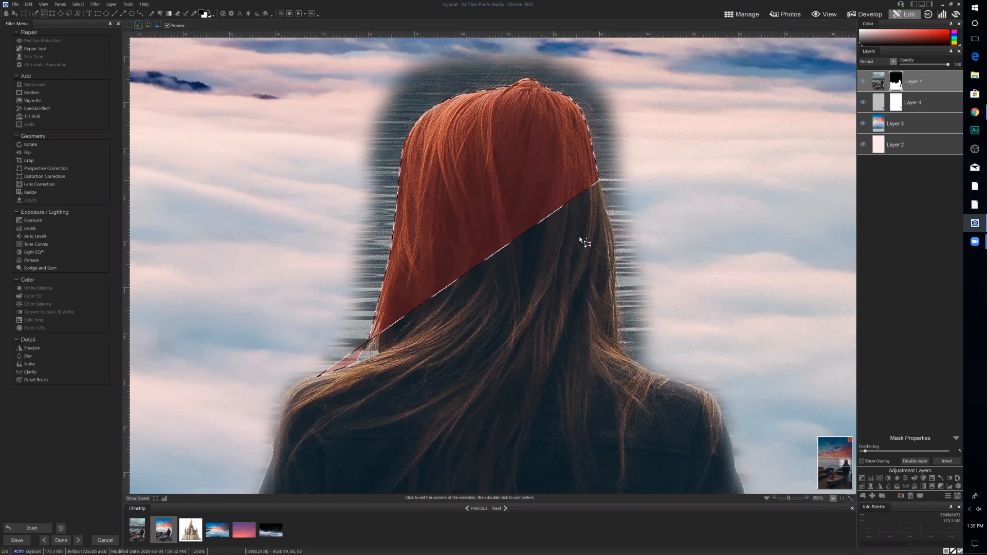
pyautogui.doubleClick(540, 221)
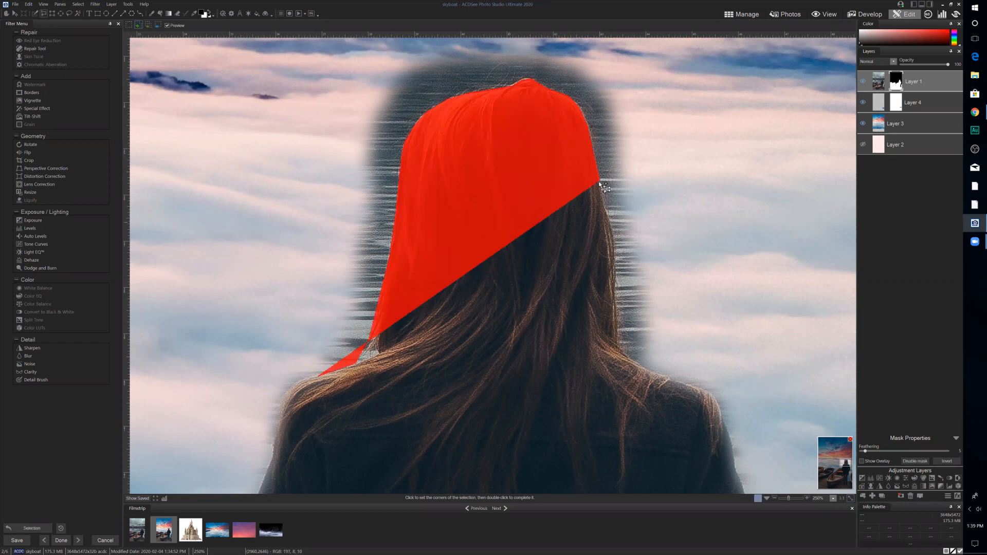
# Add polygon areas to the selection covering the hair's right side, the right shoulder and the remaining hair down her back
pyautogui.click(605, 207)
pyautogui.doubleClick(603, 208)
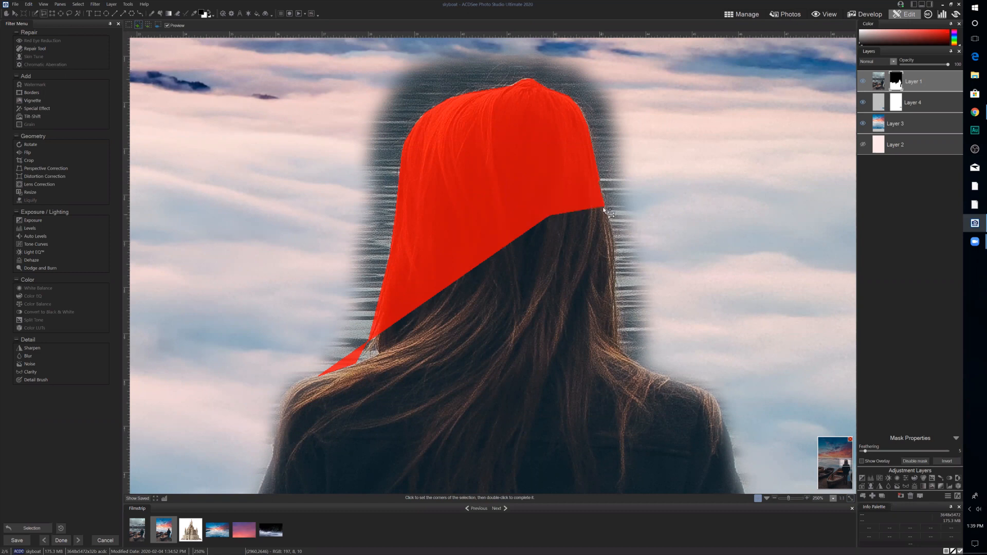
pyautogui.click(613, 232)
pyautogui.click(616, 301)
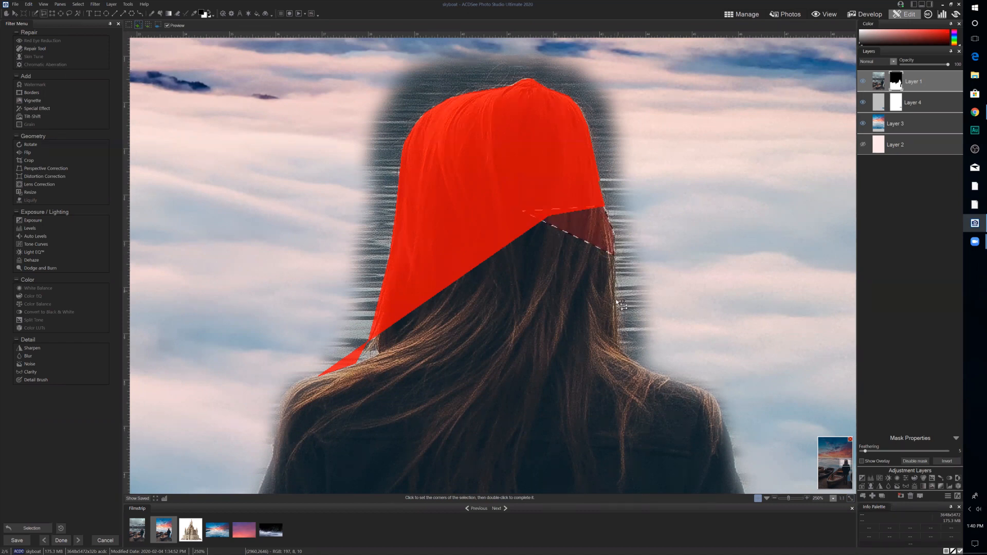
pyautogui.click(620, 341)
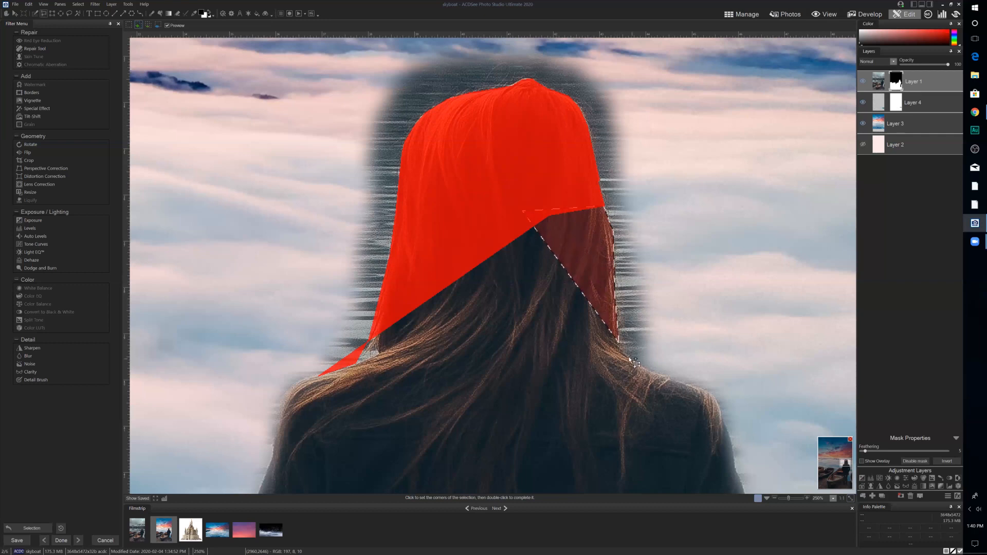
pyautogui.click(625, 355)
pyautogui.click(641, 365)
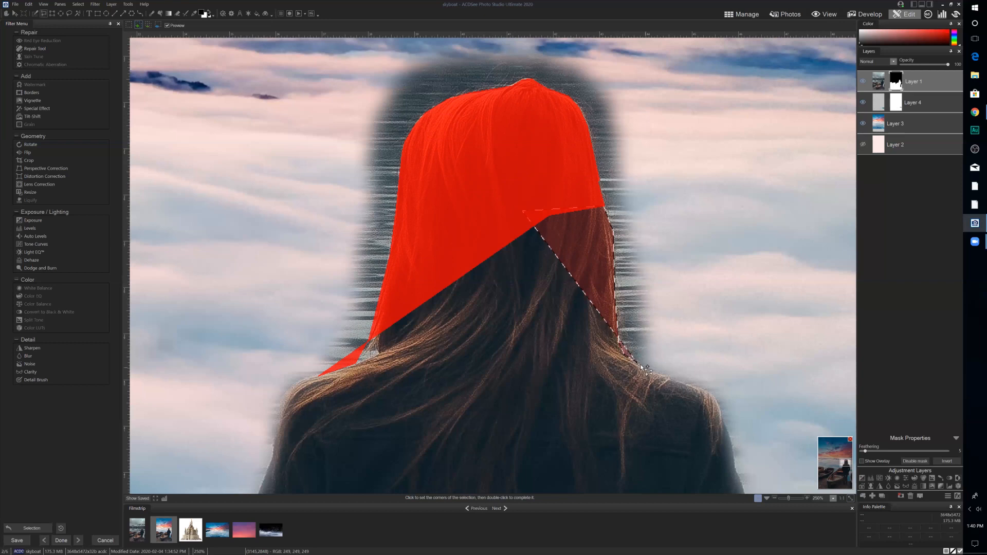
pyautogui.click(675, 379)
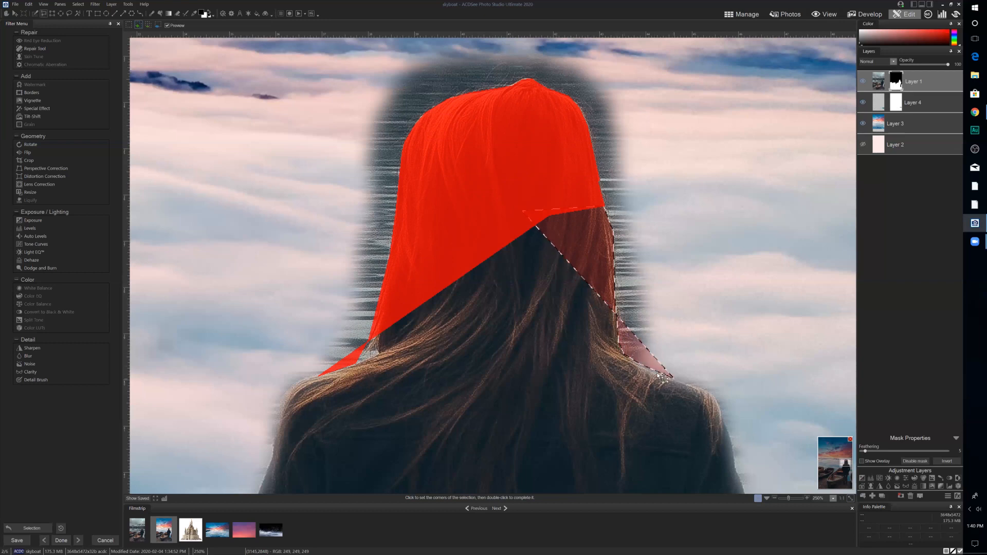
pyautogui.click(684, 383)
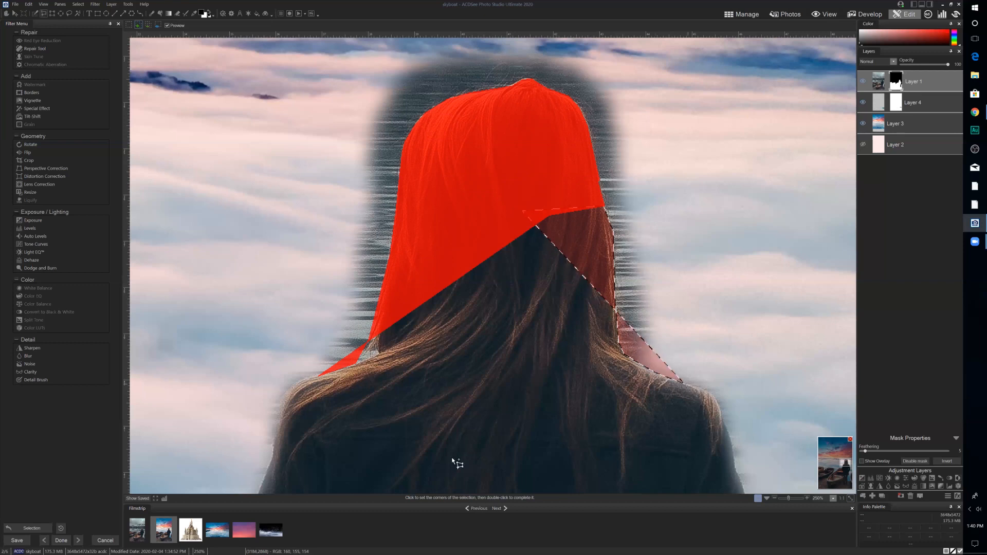
pyautogui.click(468, 465)
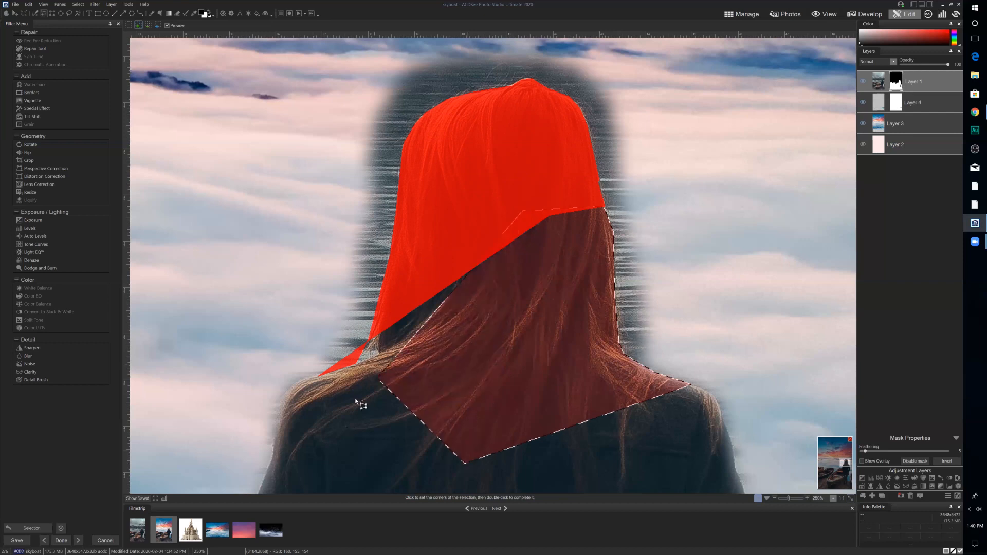
pyautogui.click(382, 360)
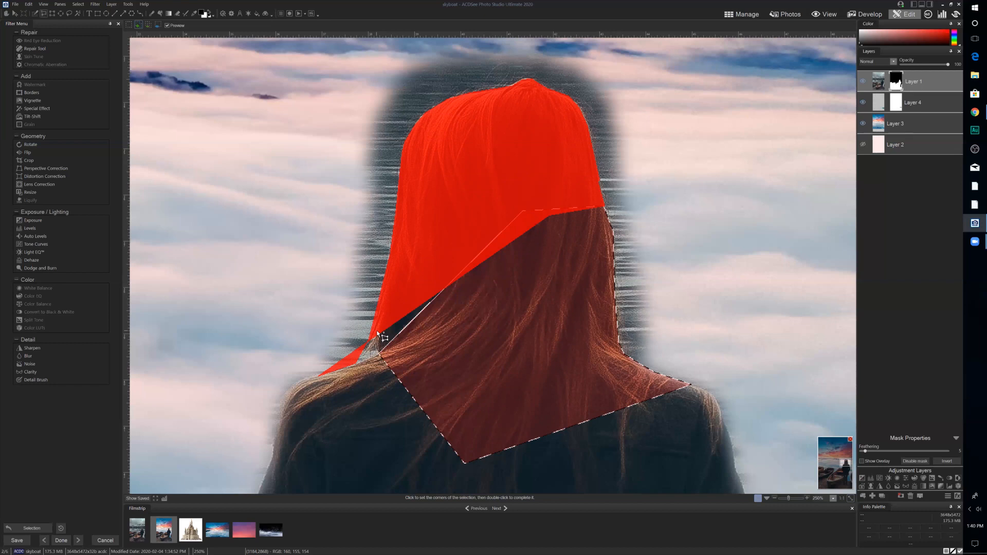
pyautogui.click(380, 339)
pyautogui.doubleClick(448, 251)
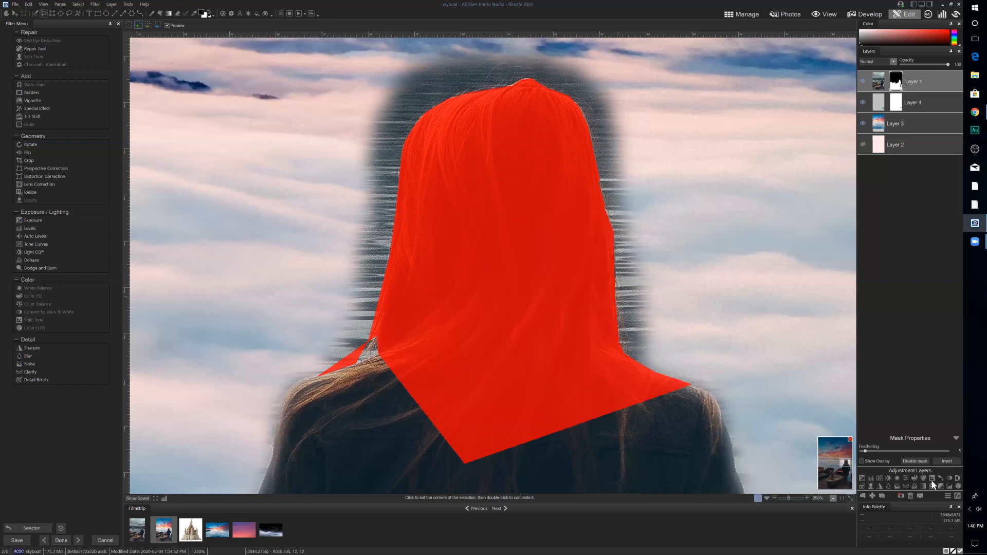
# Set Layer 1's mask feathering to 0 and brush the hair along the left shoulder into the selection
pyautogui.moveTo(865, 451); pyautogui.dragTo(856, 453)
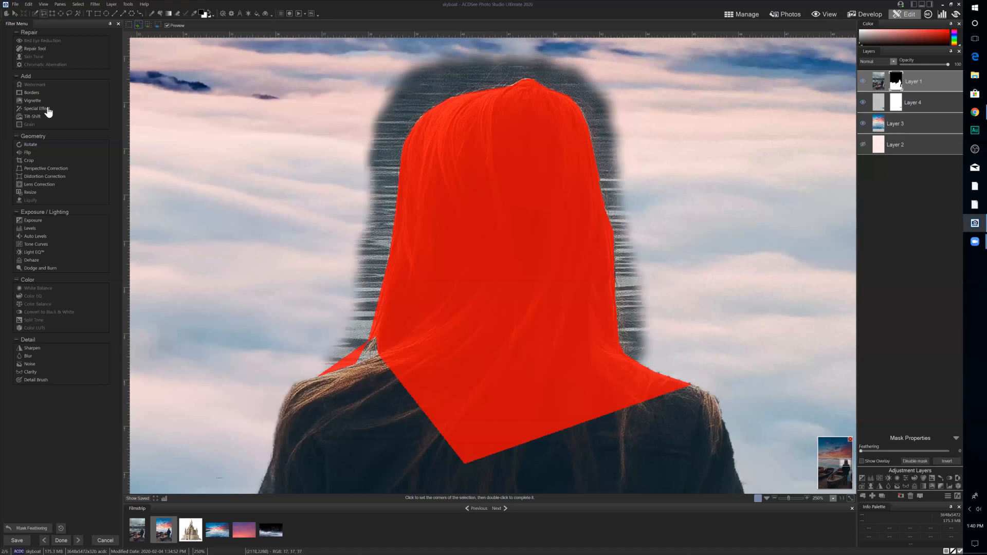
pyautogui.click(35, 13)
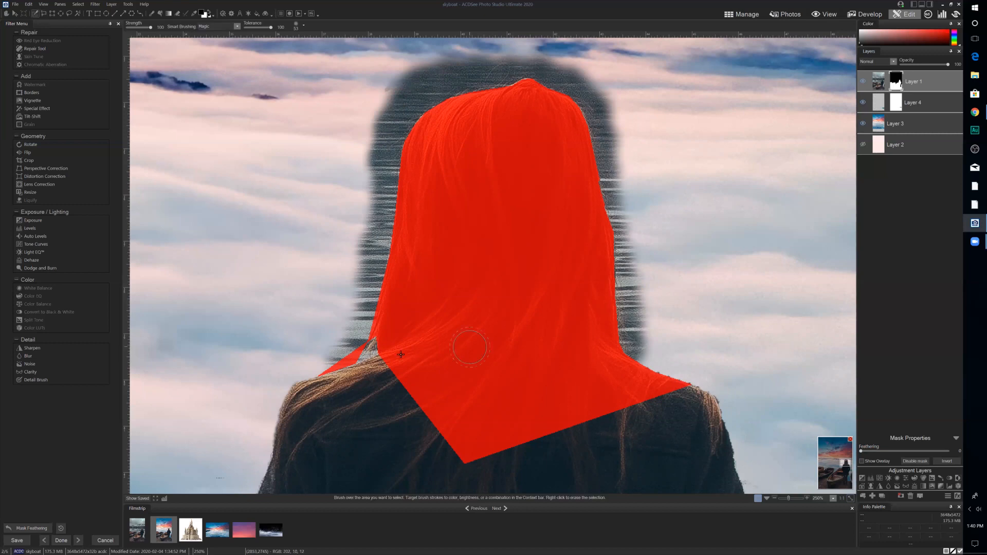
pyautogui.scroll(-3, 396, 351)
pyautogui.moveTo(390, 346)
pyautogui.mouseDown()
pyautogui.moveTo(358, 384)
pyautogui.moveTo(296, 403)
pyautogui.mouseUp()
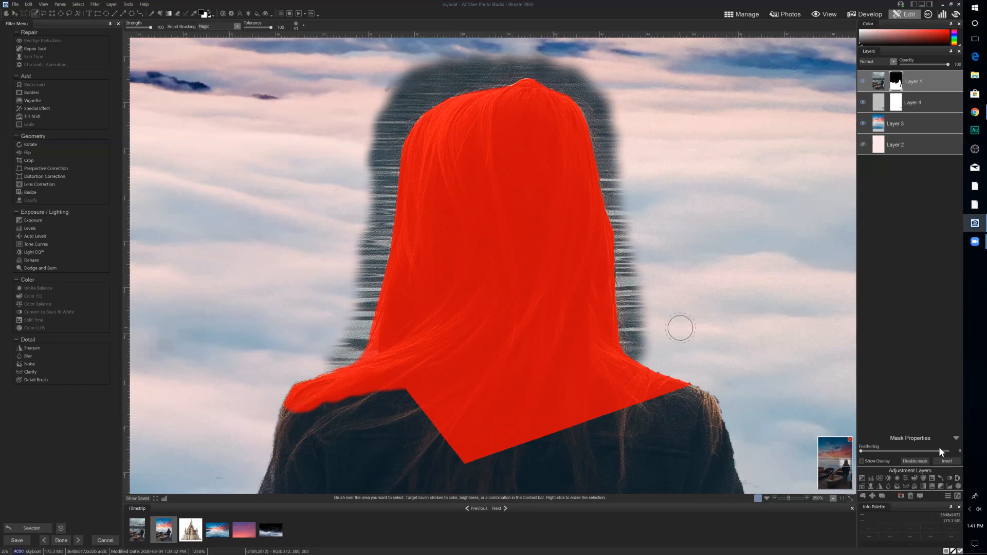
# Invert Layer 1's mask and reverse that inversion
pyautogui.click(948, 462)
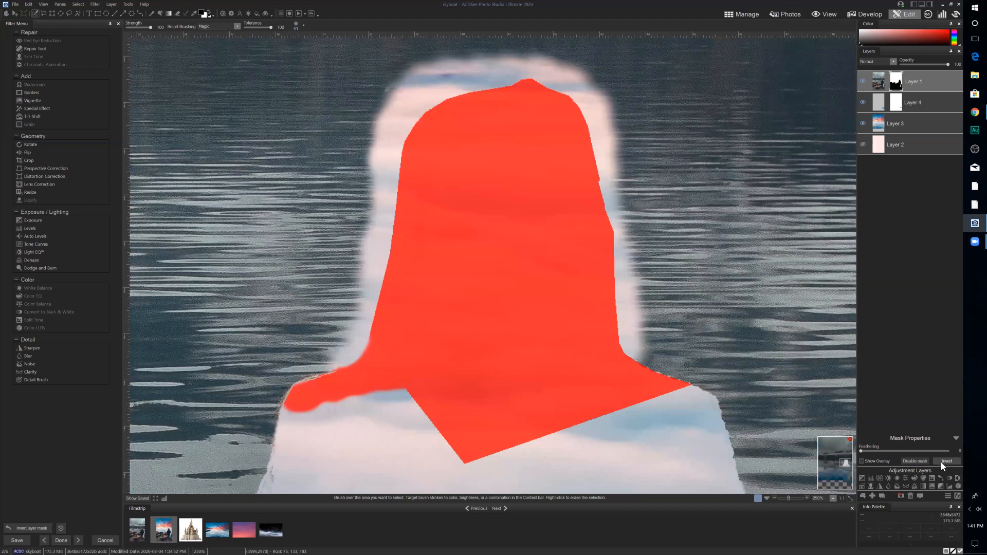
pyautogui.click(941, 462)
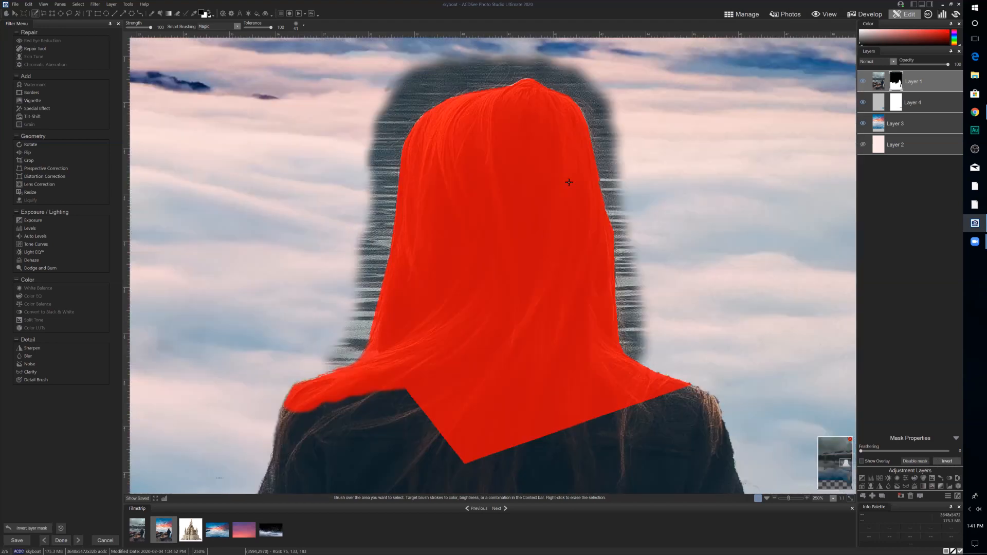
# Invert the selection and paint Layer 1's mask black around the hair on both sides to hide the leftover water
pyautogui.click(896, 82)
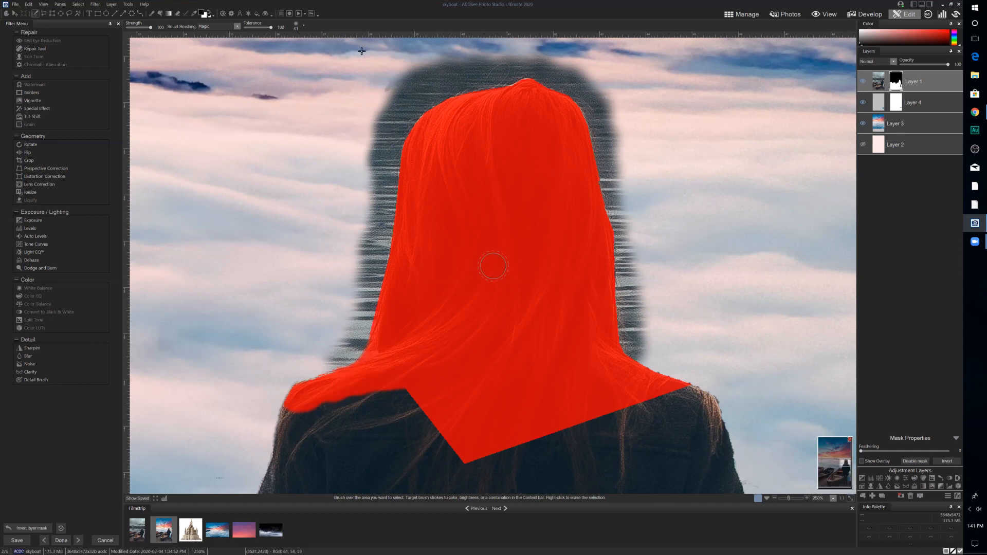
pyautogui.click(154, 14)
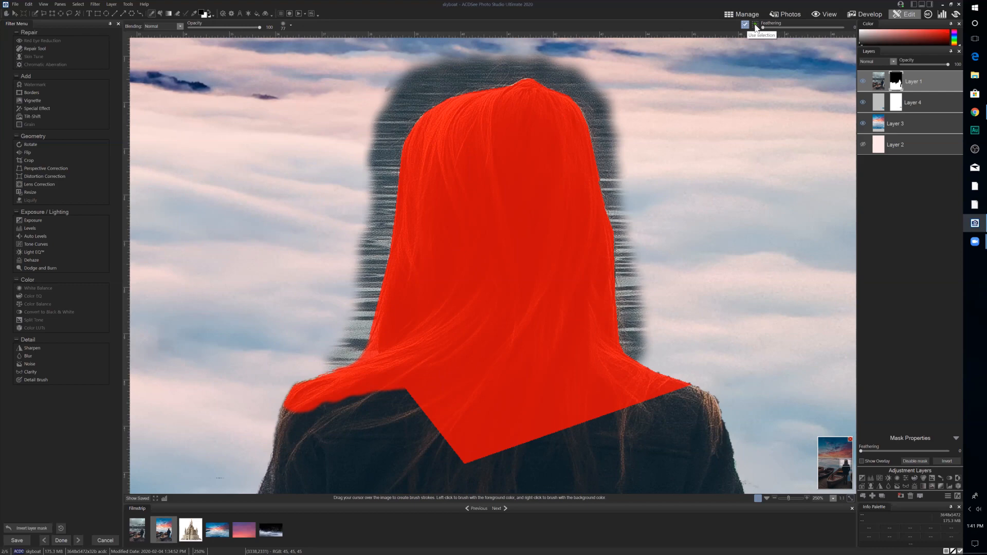
pyautogui.click(755, 25)
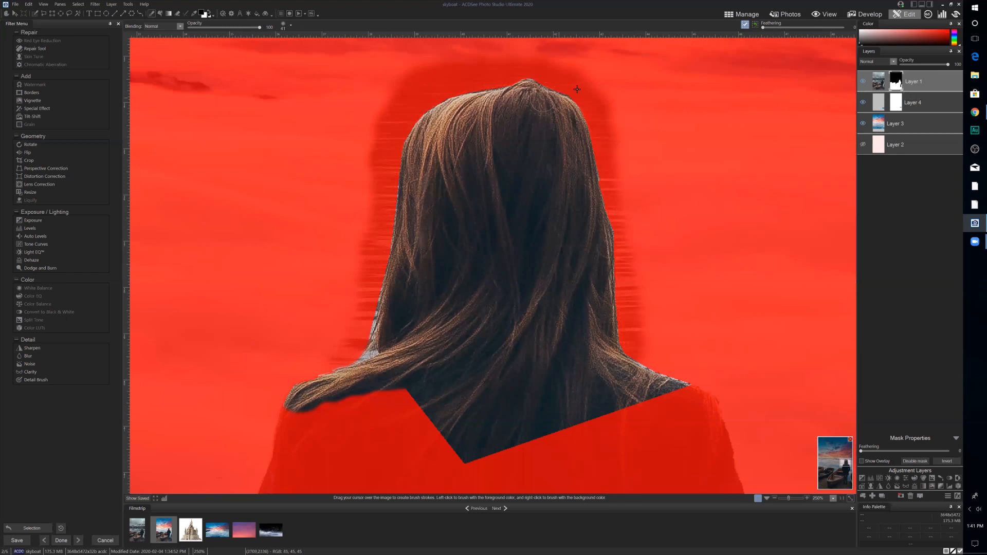
pyautogui.moveTo(578, 88)
pyautogui.mouseDown()
pyautogui.moveTo(615, 182)
pyautogui.moveTo(620, 222)
pyautogui.moveTo(612, 92)
pyautogui.moveTo(633, 267)
pyautogui.moveTo(639, 243)
pyautogui.moveTo(632, 329)
pyautogui.moveTo(648, 352)
pyautogui.moveTo(625, 336)
pyautogui.moveTo(630, 294)
pyautogui.moveTo(658, 341)
pyautogui.mouseUp()
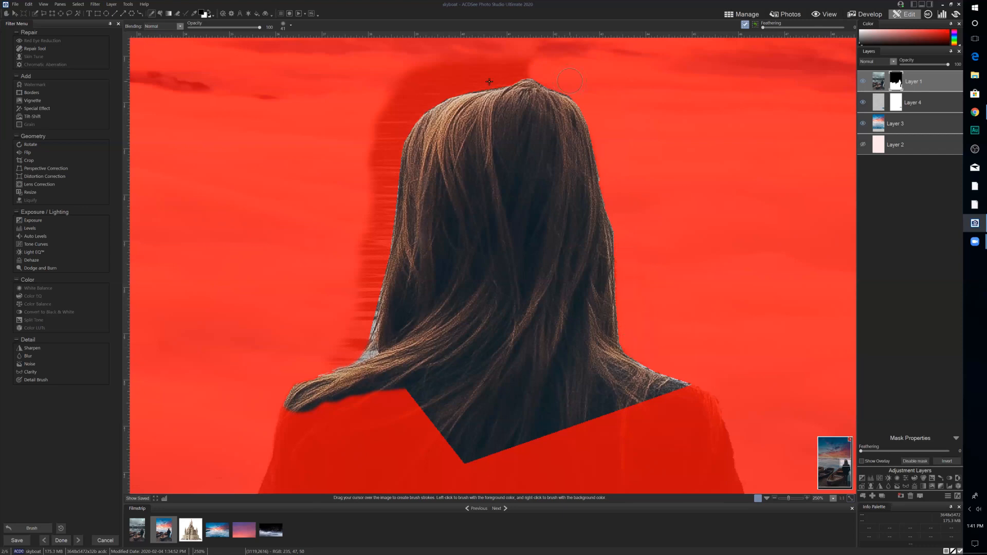
pyautogui.moveTo(489, 81)
pyautogui.mouseDown()
pyautogui.moveTo(444, 80)
pyautogui.moveTo(470, 81)
pyautogui.moveTo(439, 93)
pyautogui.moveTo(404, 77)
pyautogui.moveTo(409, 92)
pyautogui.moveTo(432, 93)
pyautogui.moveTo(391, 161)
pyautogui.moveTo(405, 125)
pyautogui.moveTo(443, 84)
pyautogui.moveTo(420, 112)
pyautogui.moveTo(390, 193)
pyautogui.moveTo(362, 322)
pyautogui.moveTo(330, 364)
pyautogui.moveTo(367, 319)
pyautogui.moveTo(352, 352)
pyautogui.moveTo(362, 315)
pyautogui.moveTo(314, 357)
pyautogui.moveTo(352, 355)
pyautogui.mouseUp()
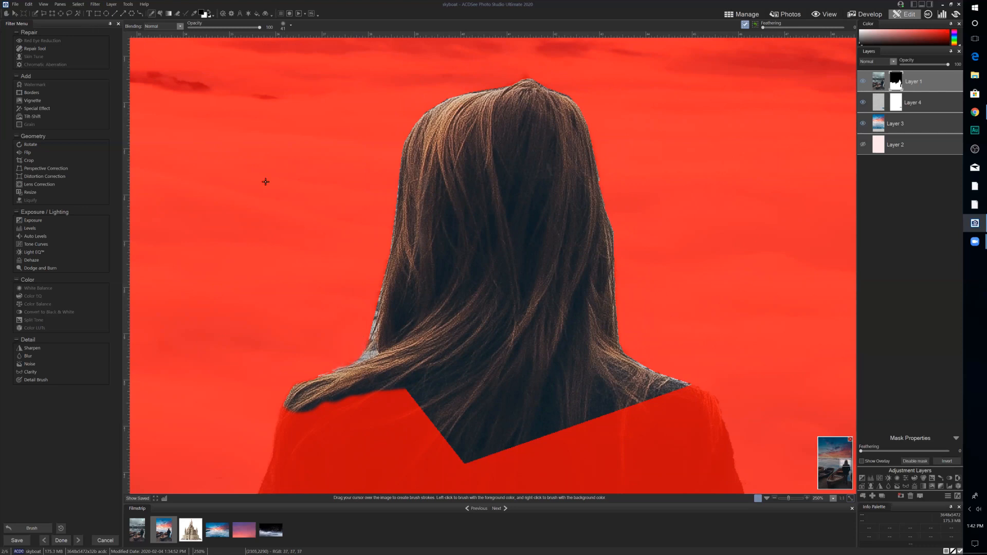
# Clear the selection and paint out the residue beside the hair's lower left edge on Layer 1's mask
pyautogui.hotkey('ctrl', 'd')
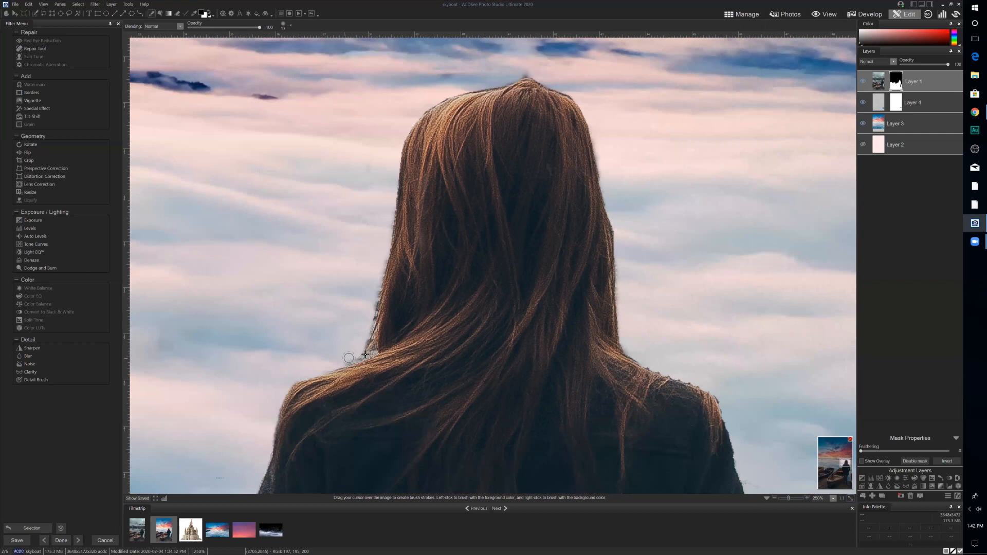
pyautogui.moveTo(365, 355); pyautogui.dragTo(377, 267)
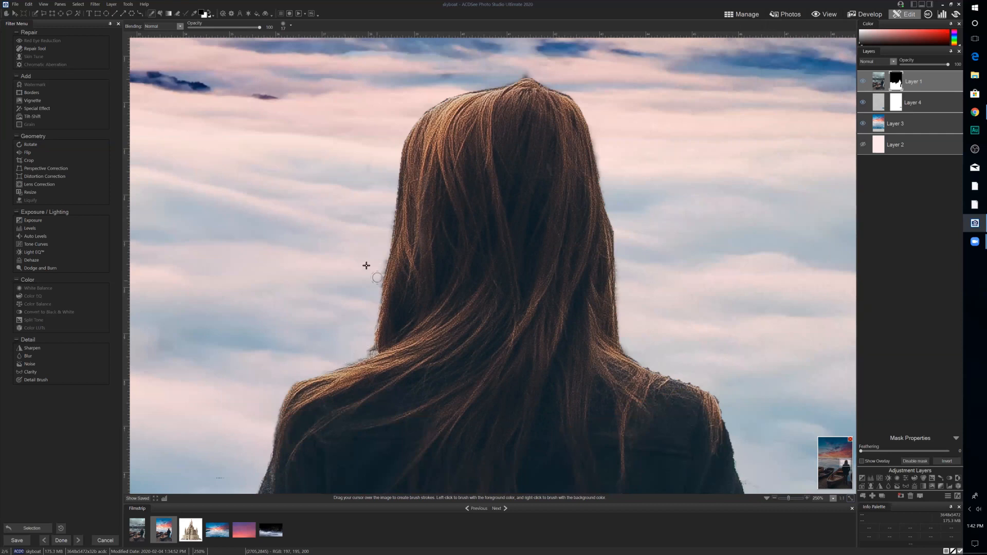
# Try masking the hair's left edge with a brush nib width of 25, and undo the stroke
pyautogui.scroll(4, 366, 265)
pyautogui.click(284, 24)
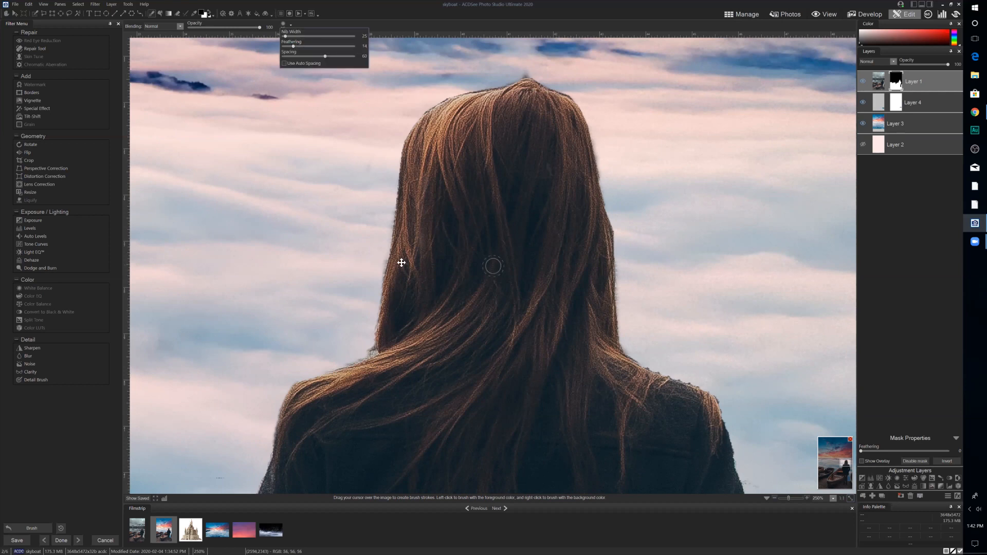
pyautogui.moveTo(401, 263)
pyautogui.mouseDown()
pyautogui.moveTo(389, 300)
pyautogui.moveTo(401, 257)
pyautogui.mouseUp()
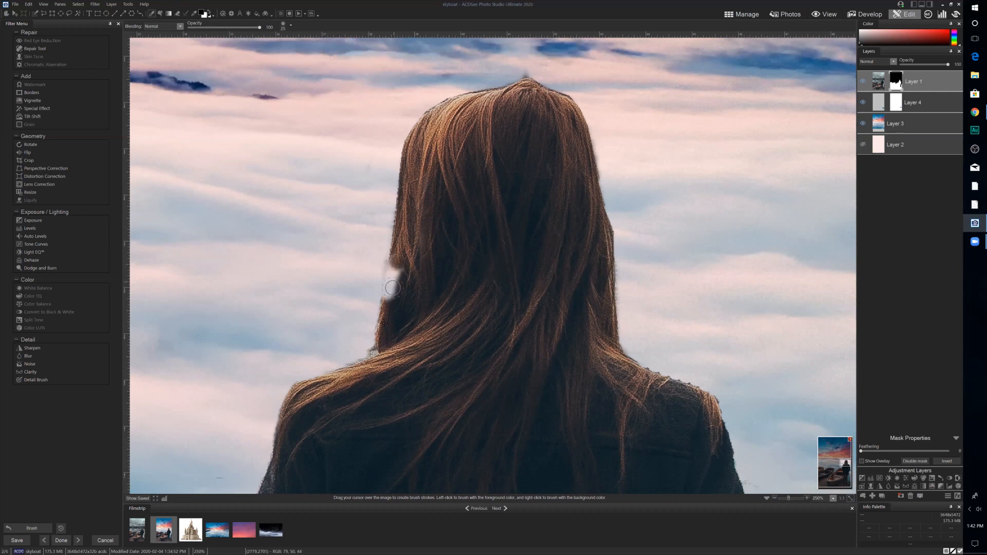
pyautogui.hotkey('ctrl', 'z')
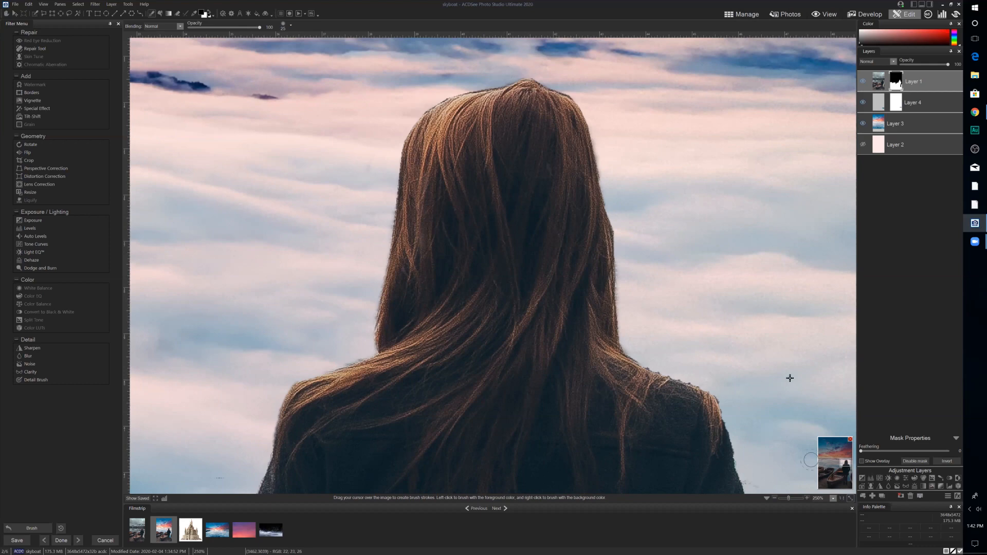
# Add the black-background fog image as a new layer above Layer 1 and position it over the boats
pyautogui.hotkey('ctrl', '0')
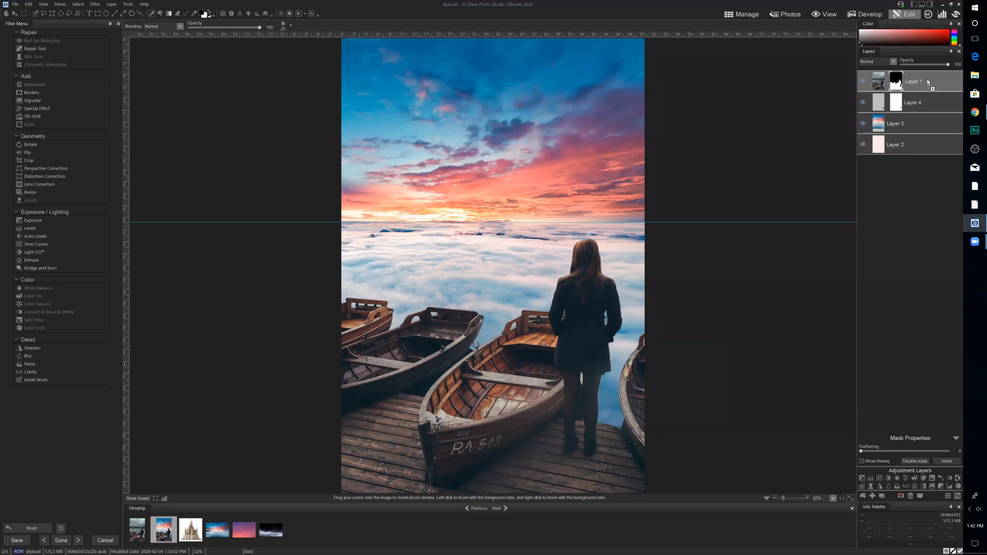
pyautogui.moveTo(928, 83); pyautogui.dragTo(933, 103)
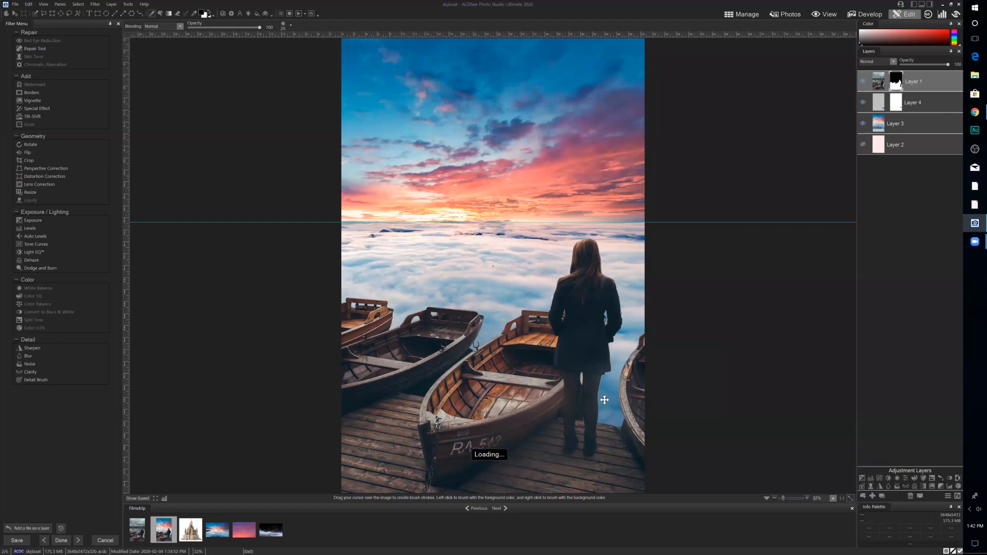
pyautogui.moveTo(564, 370); pyautogui.dragTo(550, 371)
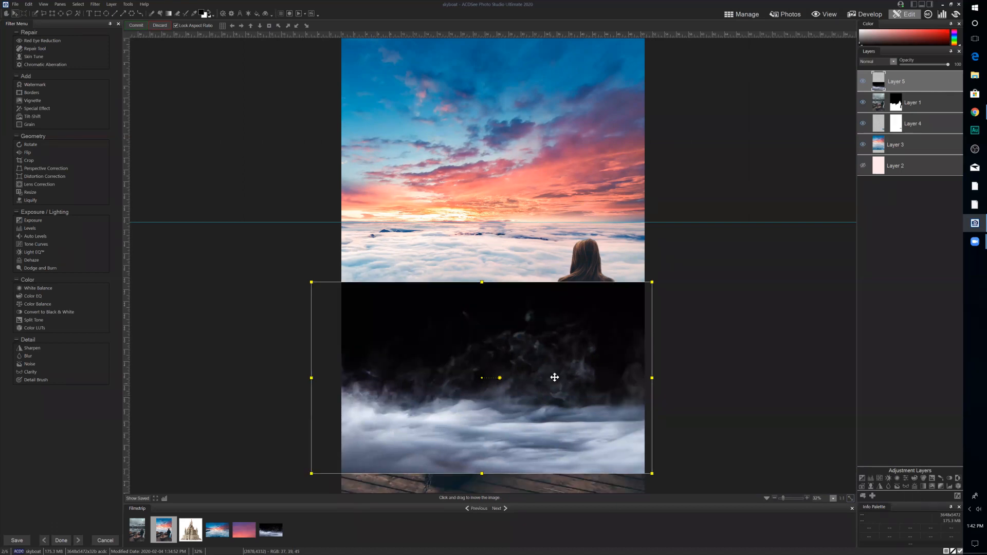
# Enlarge the fog layer past both sides of the photo, align it with the lower edge, and commit the placement
pyautogui.moveTo(326, 292); pyautogui.dragTo(244, 243)
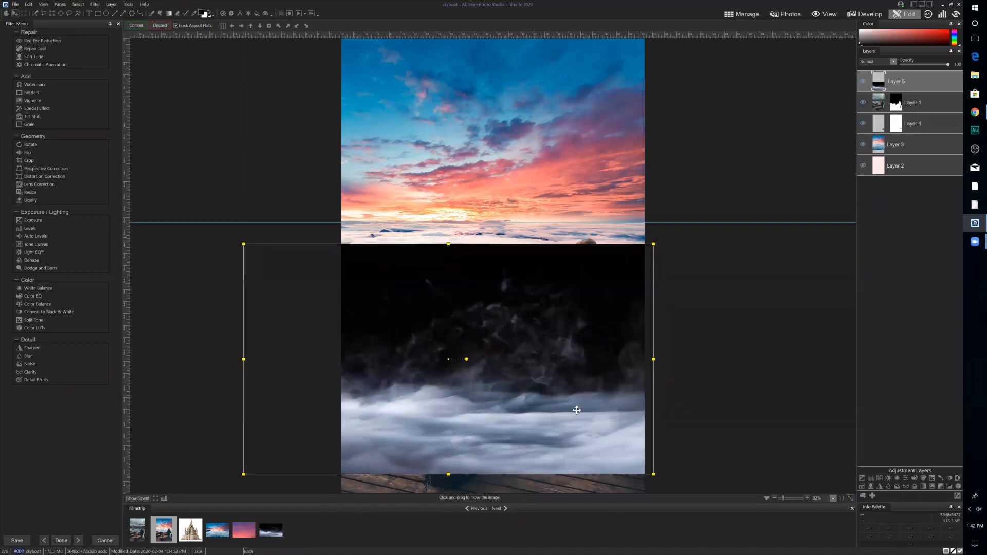
pyautogui.moveTo(577, 410); pyautogui.dragTo(579, 409)
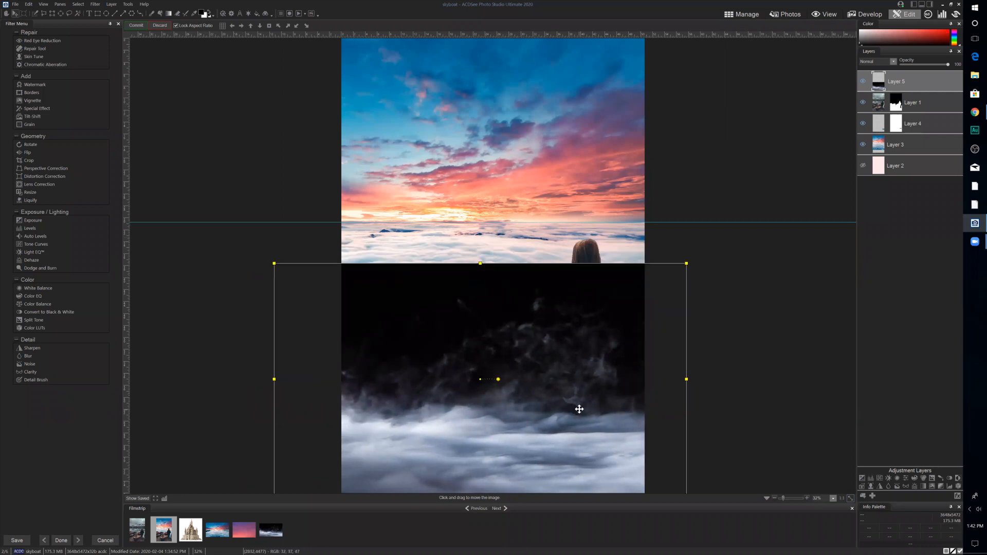
pyautogui.click(775, 498)
pyautogui.moveTo(577, 389); pyautogui.dragTo(585, 356)
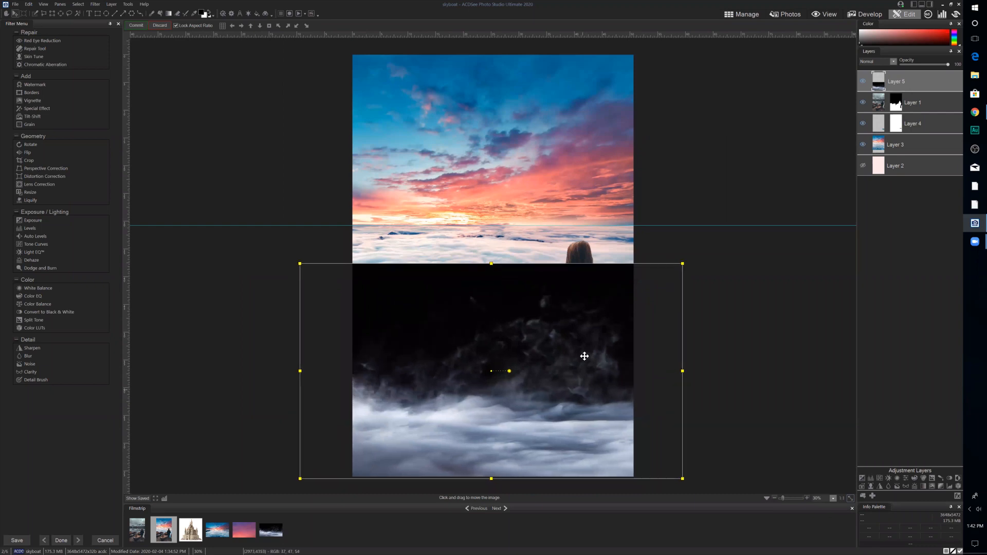
pyautogui.moveTo(300, 264); pyautogui.dragTo(204, 213)
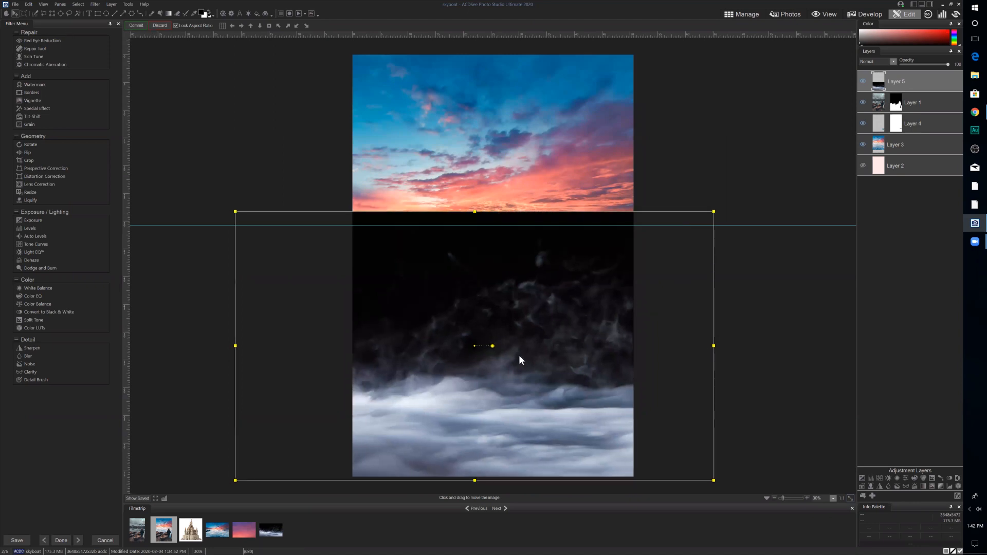
pyautogui.press('Return')
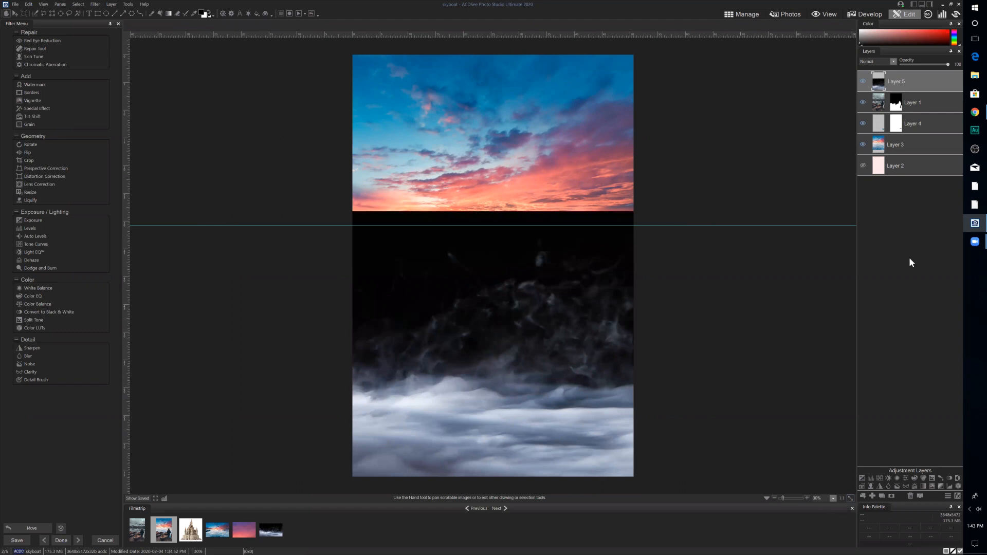
# Set Layer 5's blend mode to Lighten and reduce its opacity to about 18
pyautogui.click(894, 62)
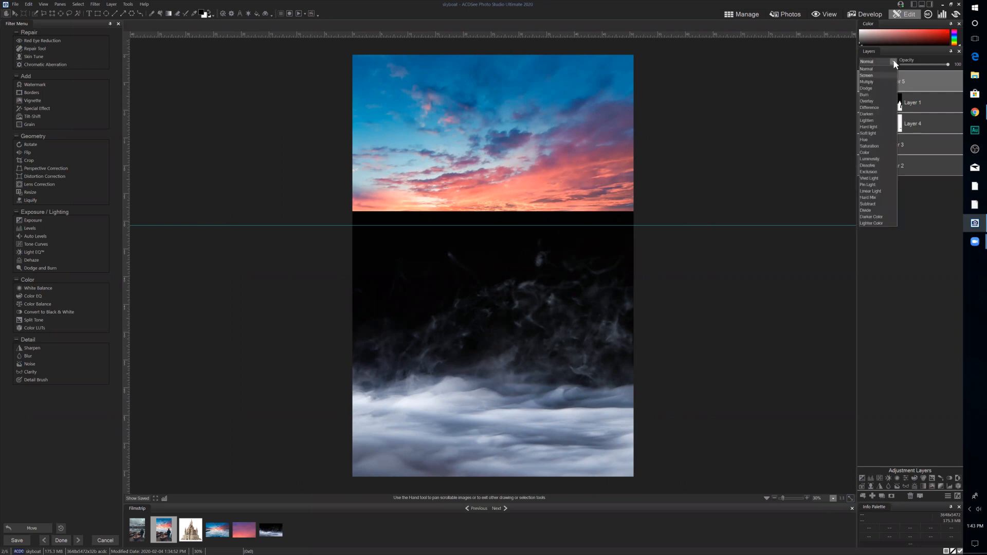
pyautogui.click(904, 84)
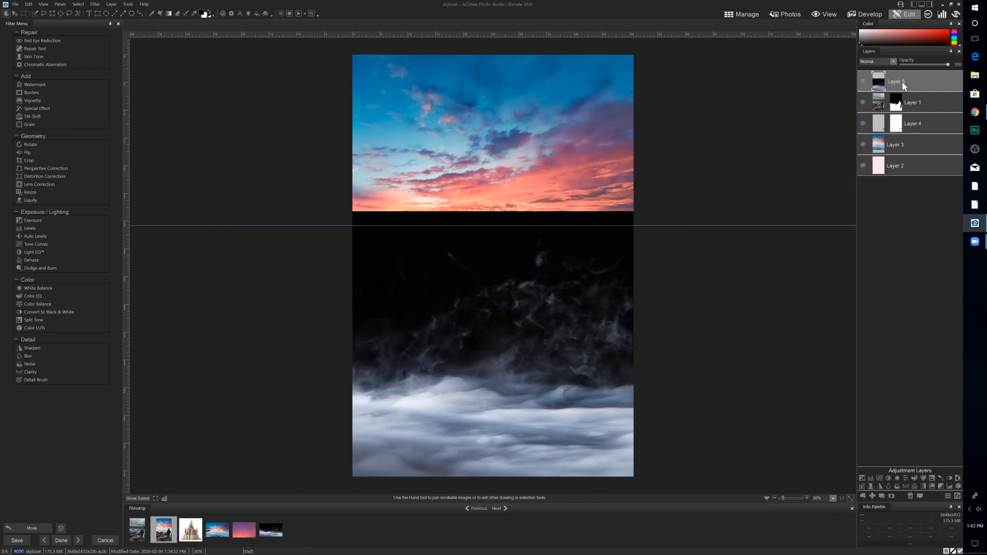
pyautogui.click(886, 61)
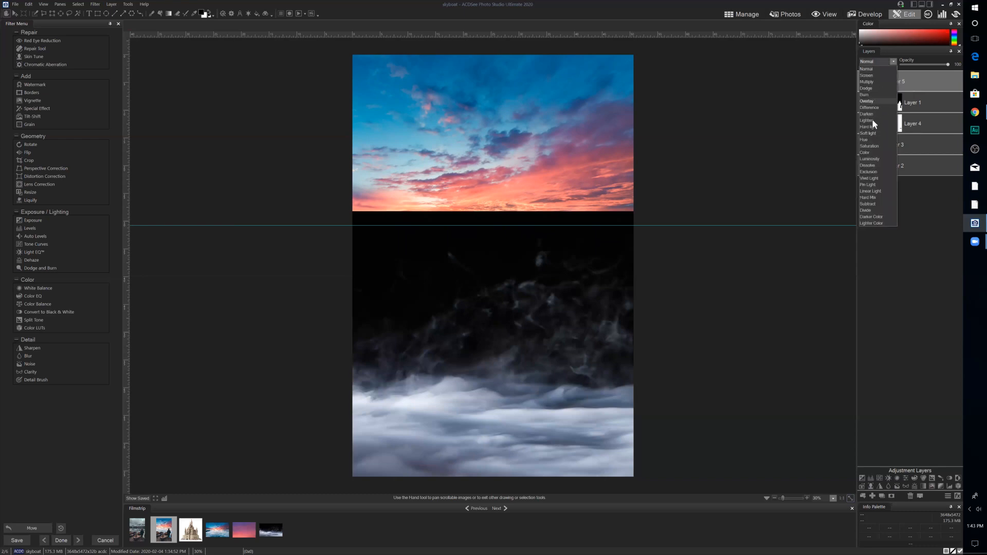
pyautogui.click(868, 121)
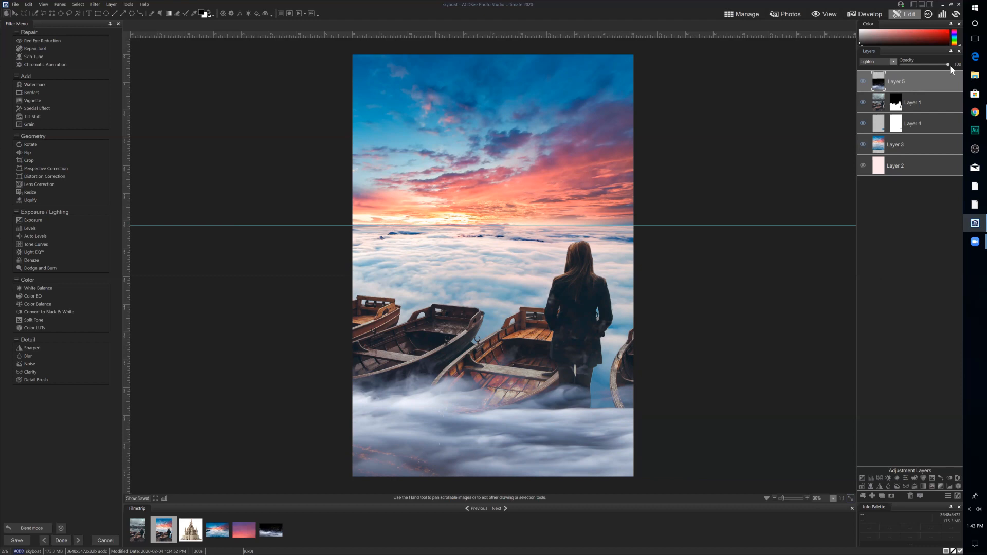
pyautogui.moveTo(948, 65); pyautogui.dragTo(911, 64)
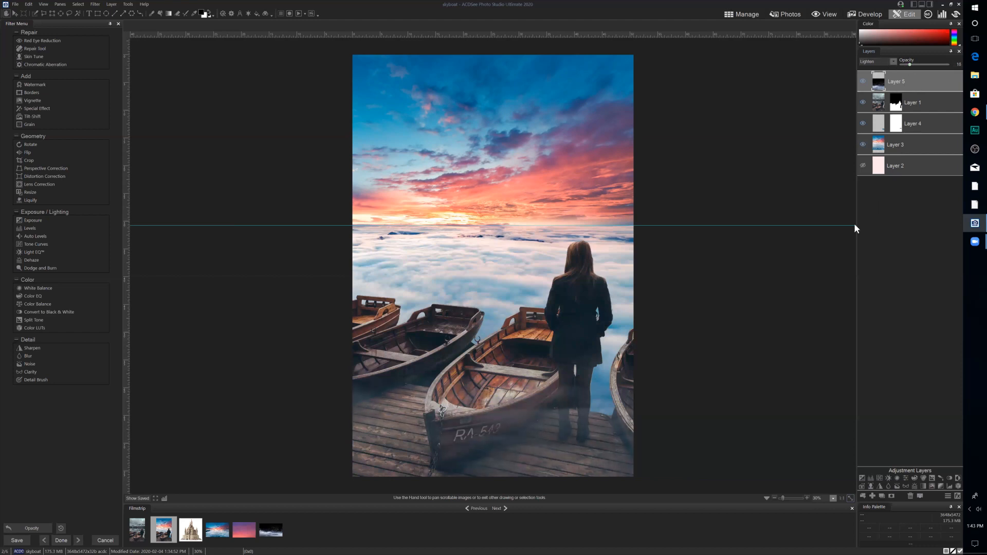
# Return Layer 5 to the Normal blend mode at 100 opacity
pyautogui.click(870, 62)
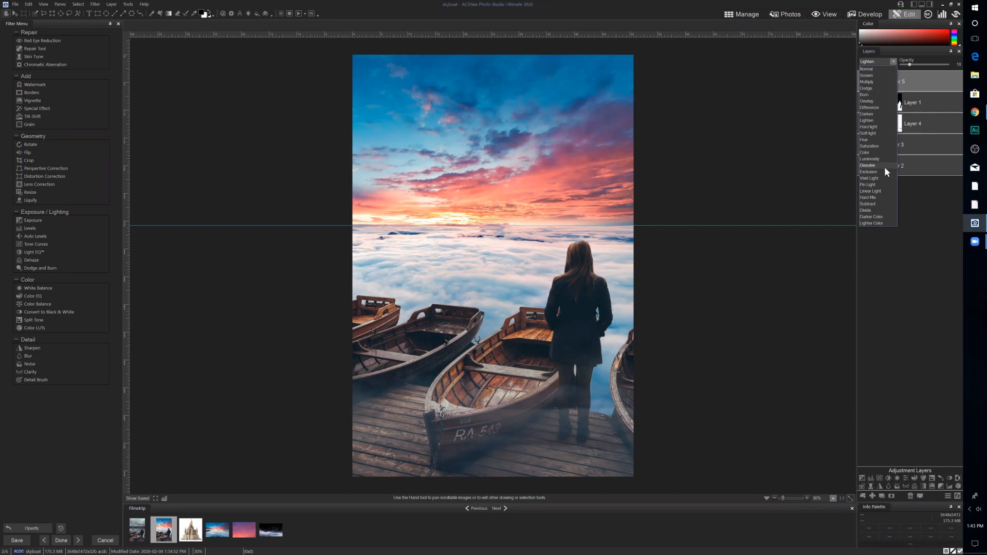
pyautogui.click(867, 70)
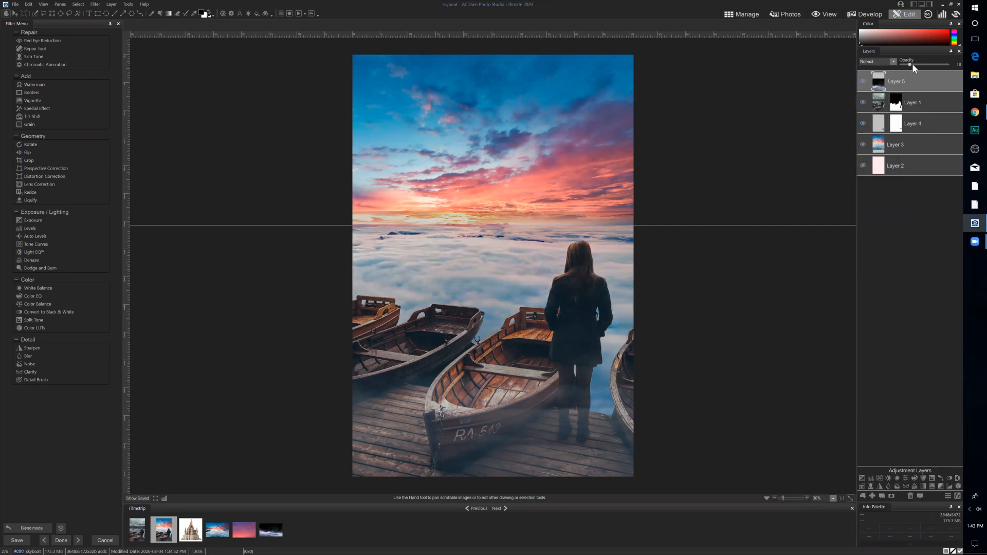
pyautogui.moveTo(910, 64); pyautogui.dragTo(965, 66)
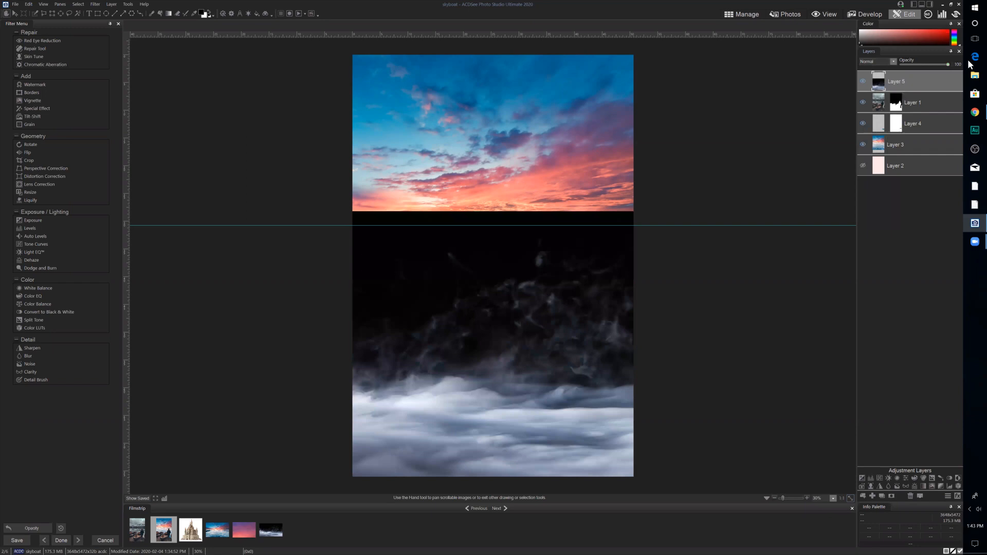
# Try the Multiply, Screen, Soft light and Overlay blend modes on Layer 5 in turn
pyautogui.click(893, 62)
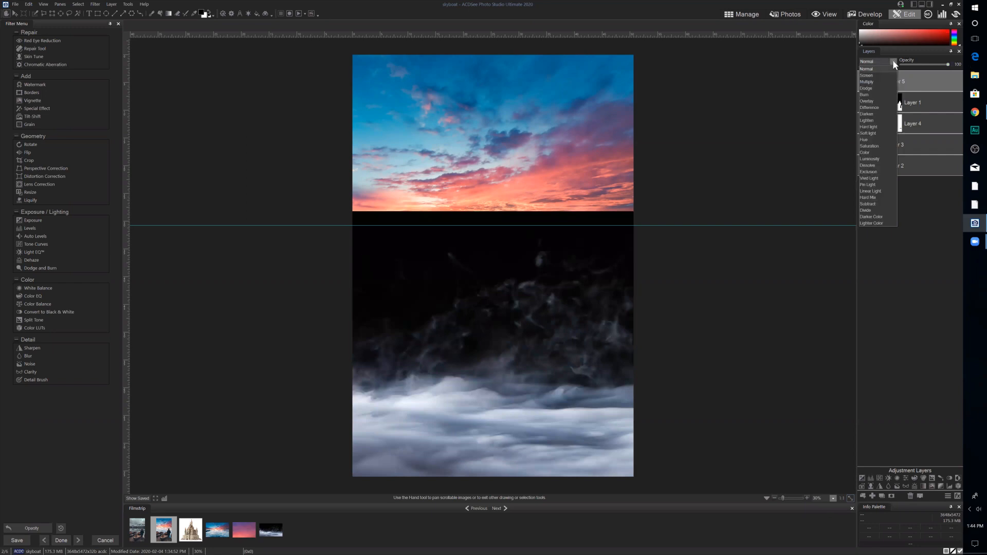
pyautogui.click(867, 82)
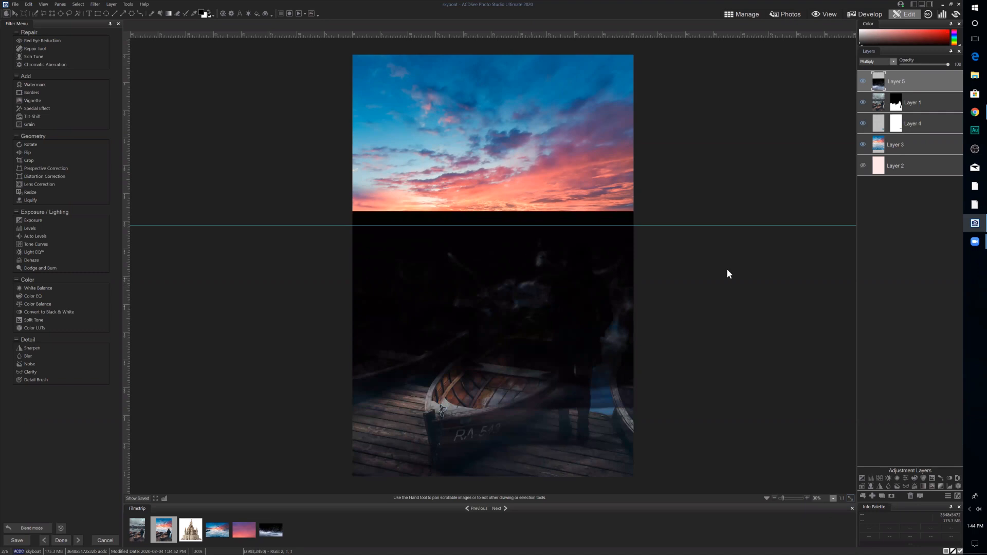
pyautogui.click(880, 61)
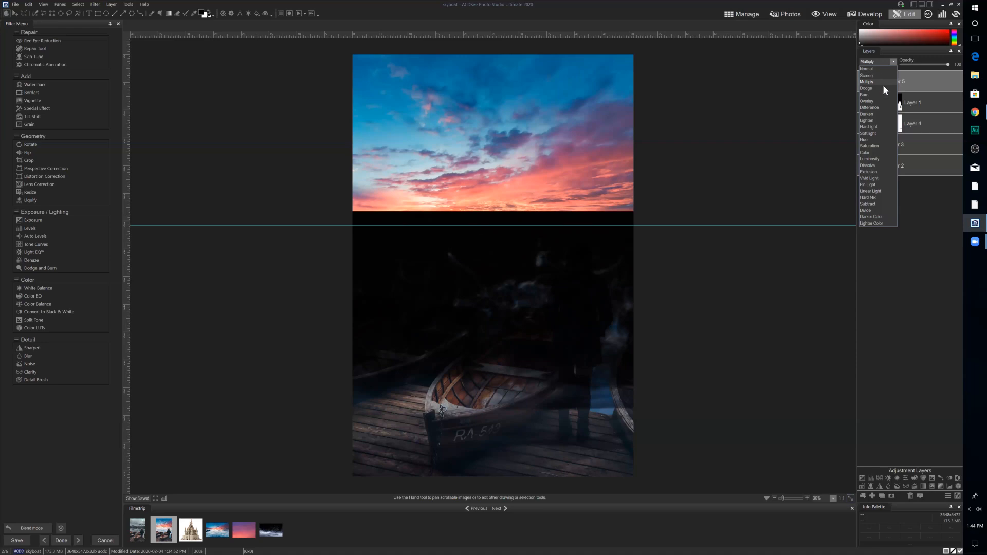
pyautogui.click(884, 75)
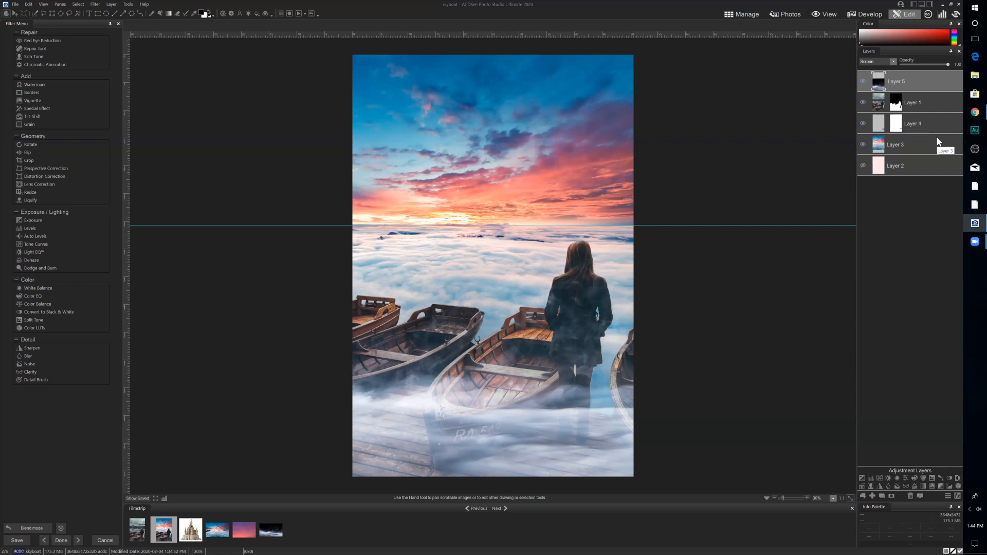
pyautogui.click(876, 61)
pyautogui.click(869, 134)
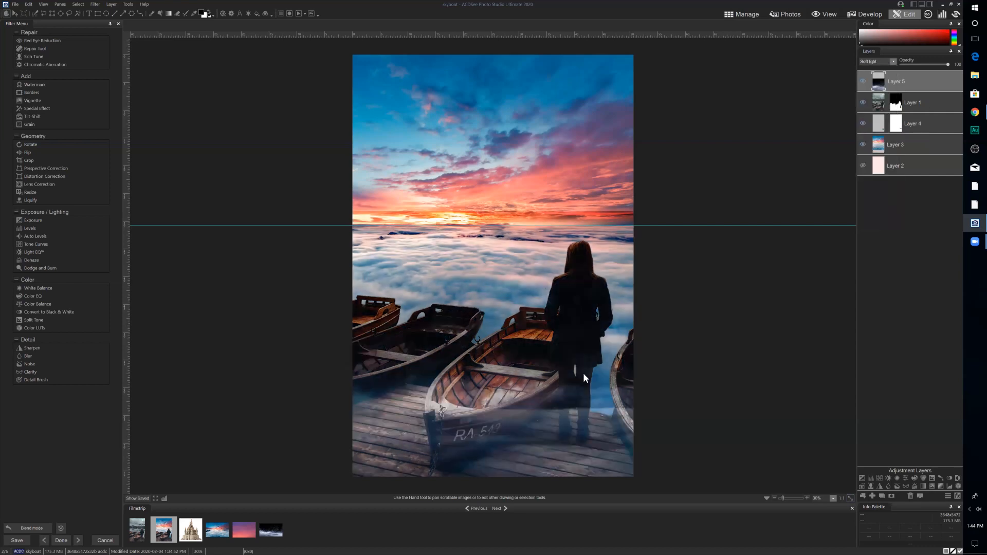
pyautogui.click(872, 63)
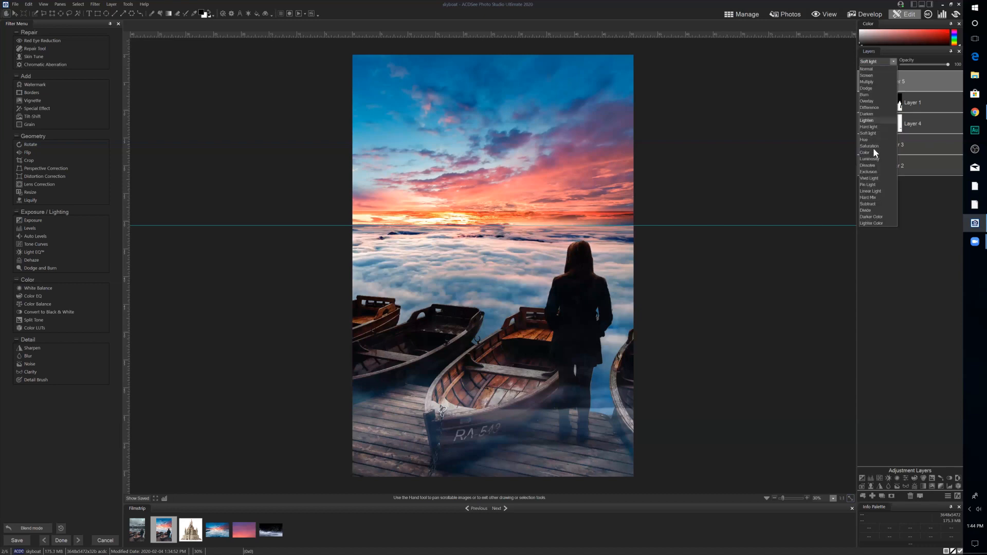
pyautogui.click(871, 101)
# Set Layer 5's blend mode to Lighten and lower its opacity to about 24 for a faint fog
pyautogui.click(878, 61)
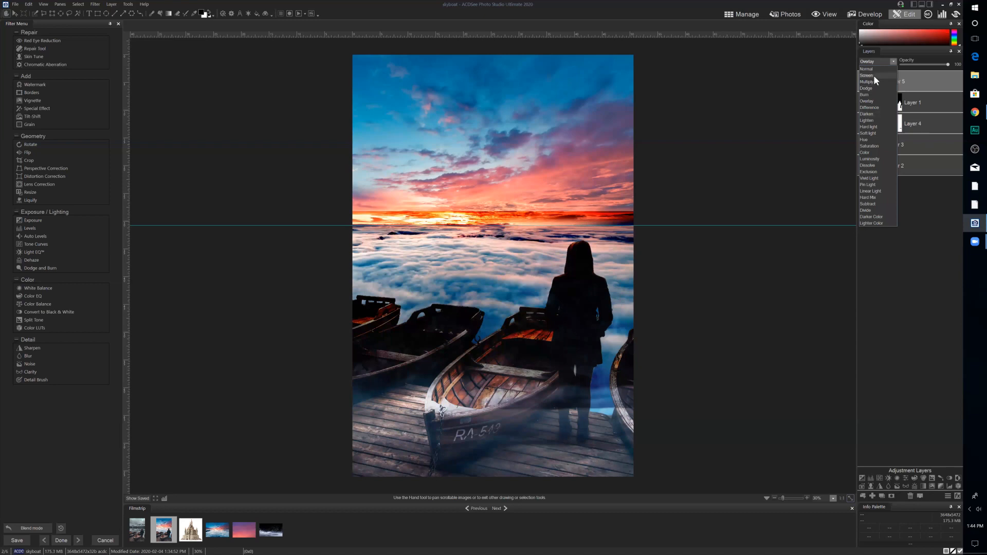
pyautogui.click(875, 120)
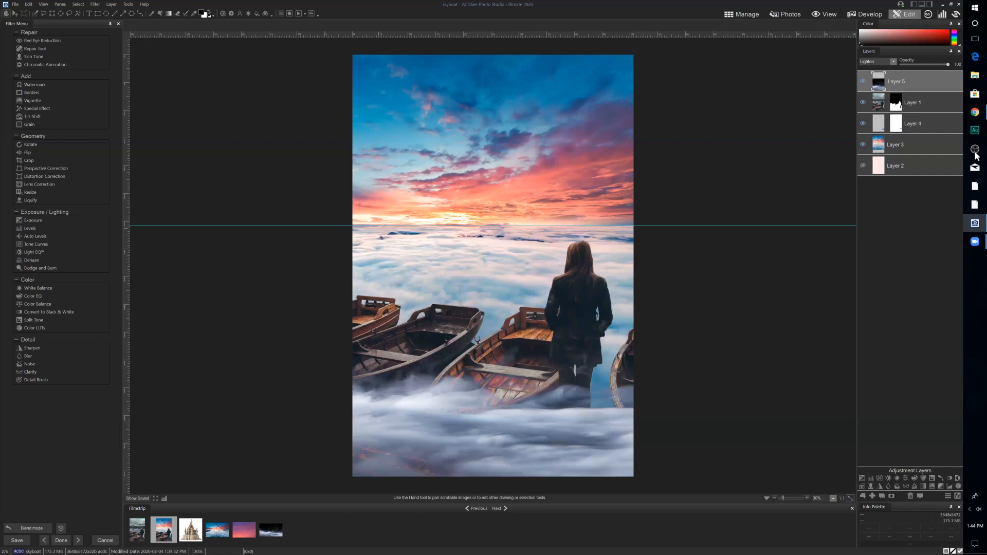
pyautogui.click(914, 65)
pyautogui.click(911, 65)
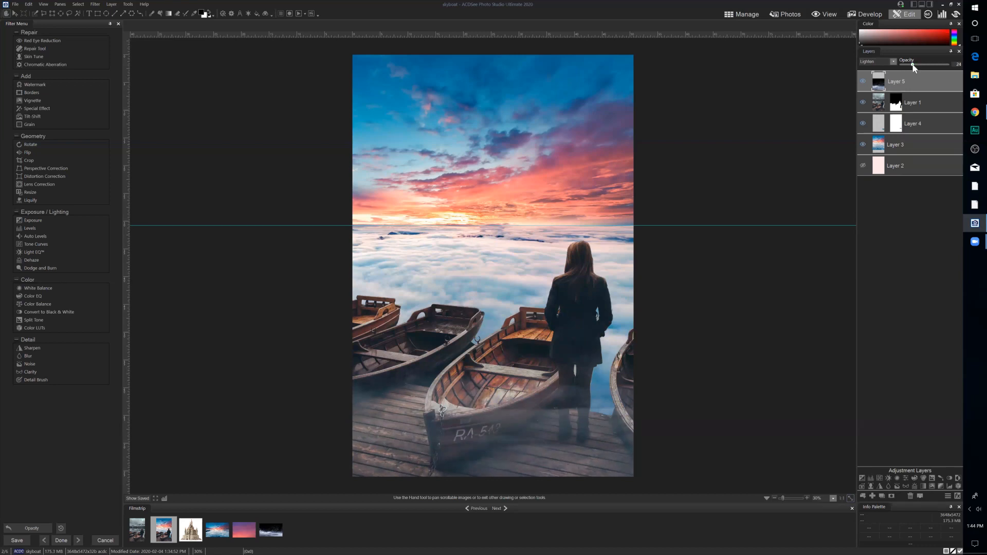
pyautogui.click(914, 64)
# Add a Vignette adjustment layer above Layer 5 and reduce its opacity to 50
pyautogui.click(933, 487)
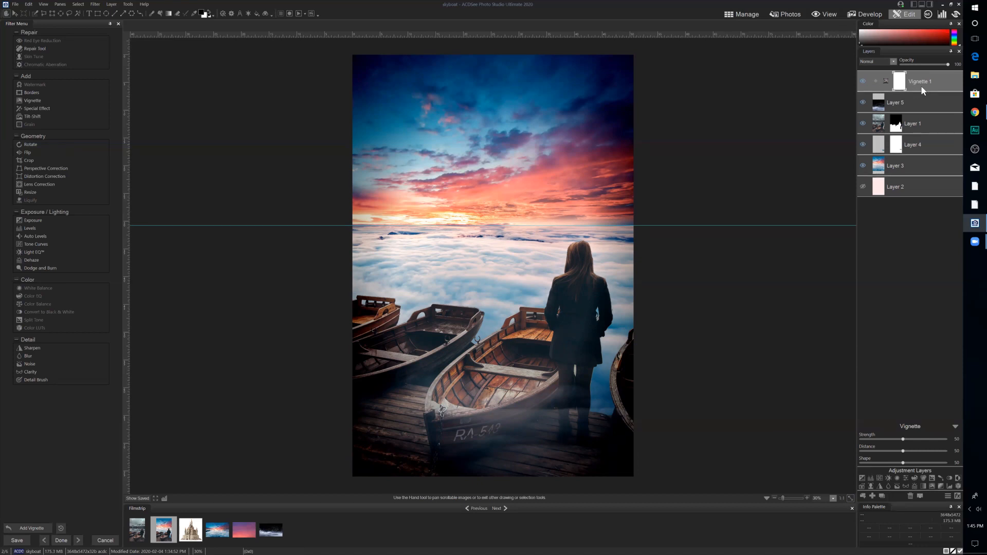
pyautogui.moveTo(921, 87); pyautogui.dragTo(921, 82)
pyautogui.moveTo(926, 63); pyautogui.dragTo(927, 66)
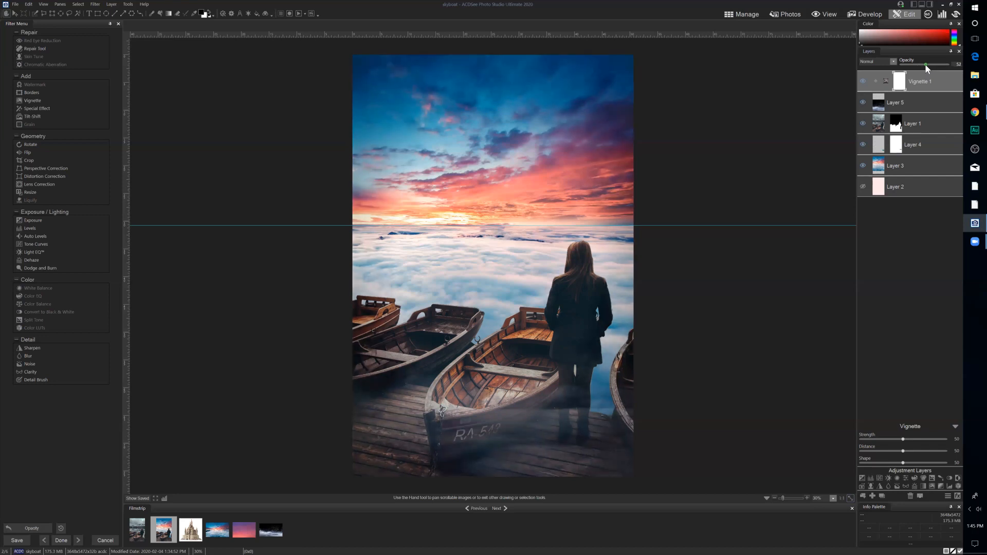
# Set the vignette's distance to 53 and shape to 60, and fine-tune its strength
pyautogui.click(894, 451)
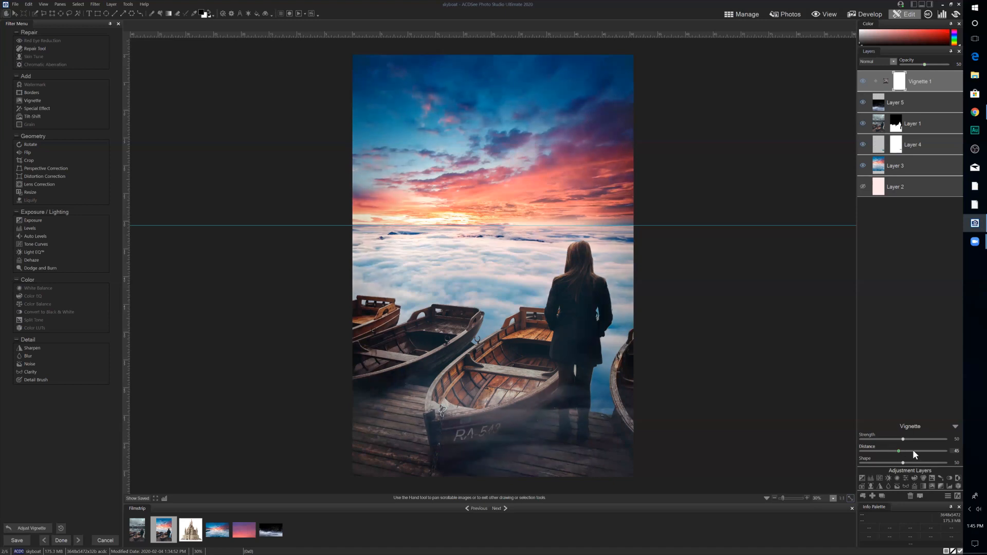
pyautogui.click(913, 452)
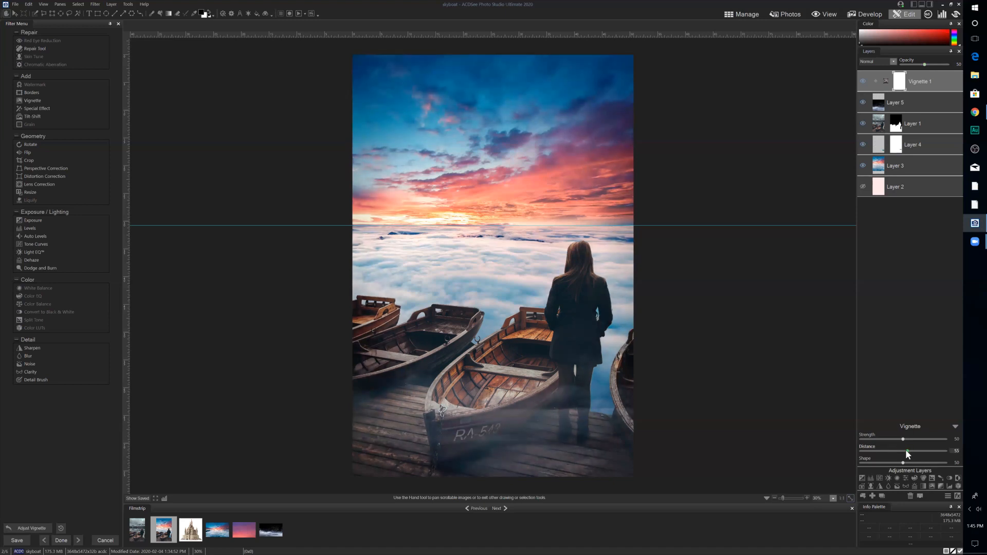
pyautogui.moveTo(904, 462)
pyautogui.mouseDown()
pyautogui.moveTo(891, 463)
pyautogui.moveTo(923, 460)
pyautogui.mouseUp()
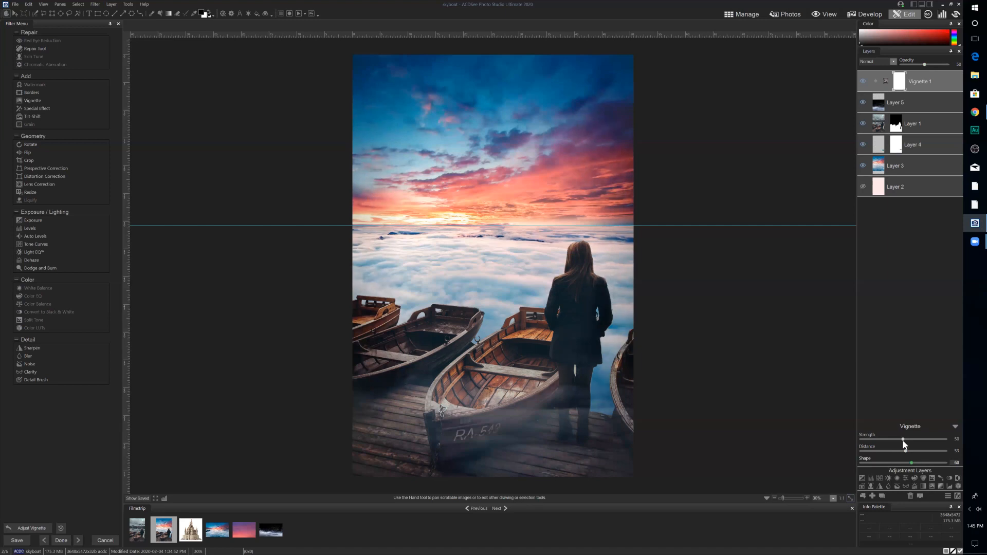
pyautogui.click(915, 439)
pyautogui.click(894, 441)
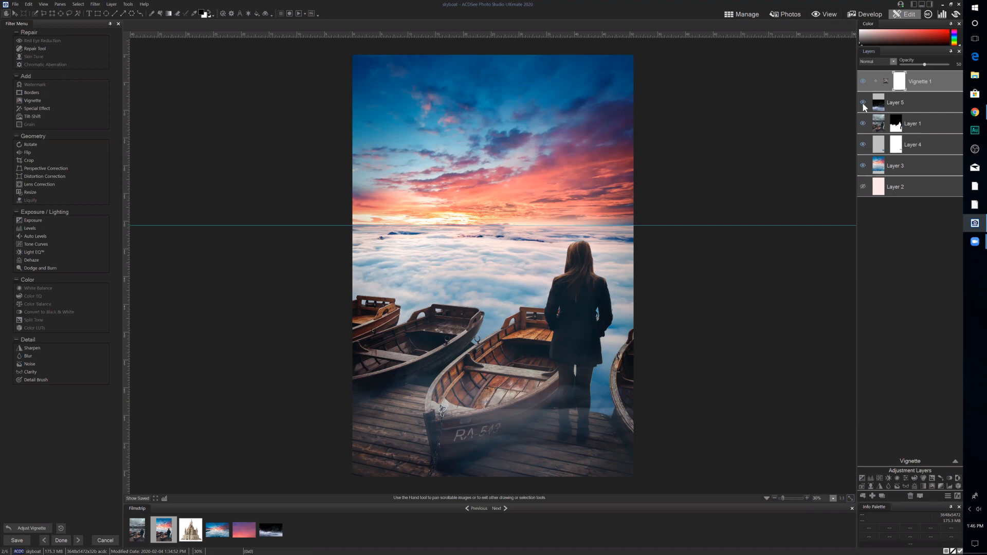
# Hide every layer except Layer 3, then lasso a patch of clouds just below the horizon and copy it
pyautogui.click(863, 124)
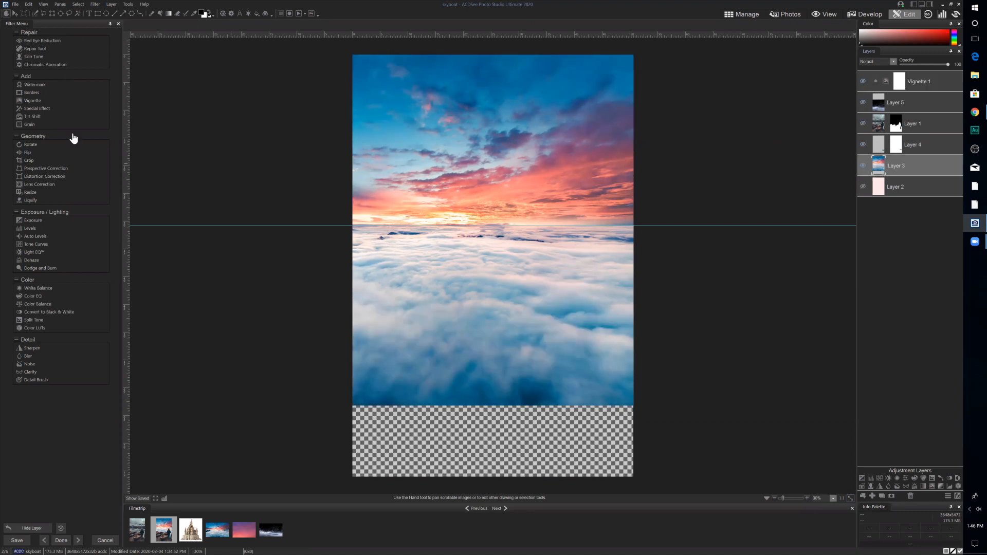
pyautogui.click(70, 14)
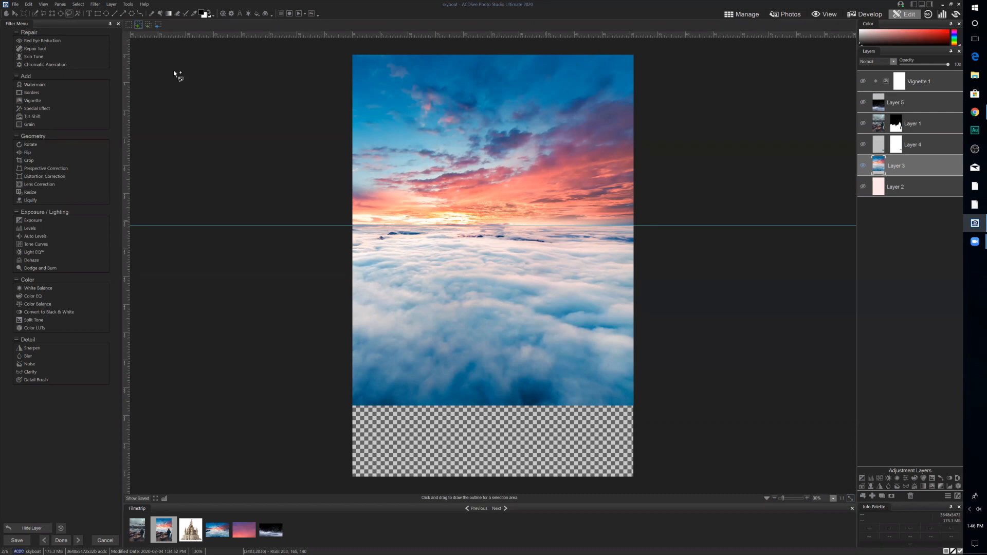
pyautogui.moveTo(510, 273)
pyautogui.mouseDown()
pyautogui.moveTo(424, 282)
pyautogui.moveTo(390, 256)
pyautogui.moveTo(429, 241)
pyautogui.moveTo(550, 251)
pyautogui.moveTo(519, 282)
pyautogui.moveTo(494, 274)
pyautogui.mouseUp()
pyautogui.click(496, 272)
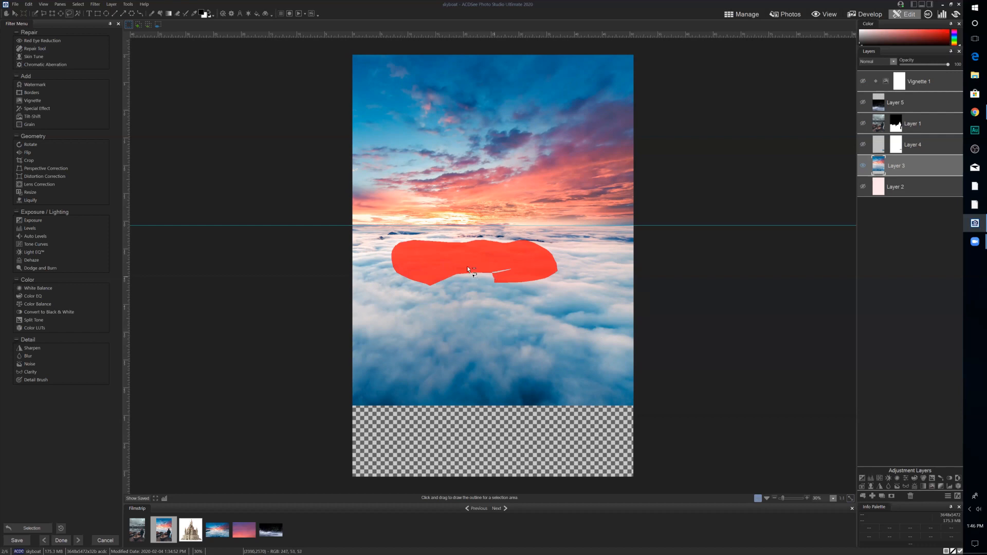
pyautogui.hotkey('ctrl', 'c')
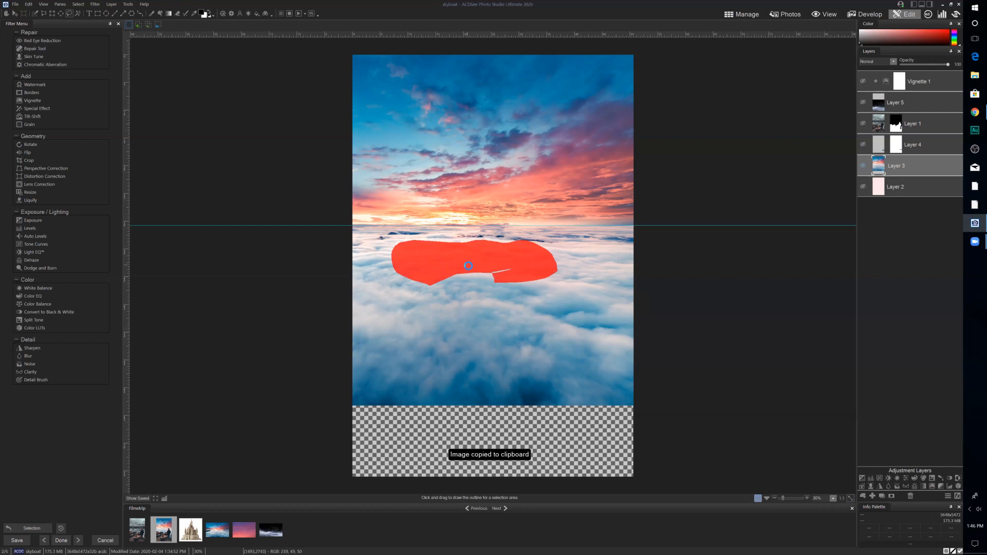
# Paste the copied clouds as a new layer, place it above Layer 5, and show the other image layers and the vignette again
pyautogui.hotkey('ctrl', 'v')
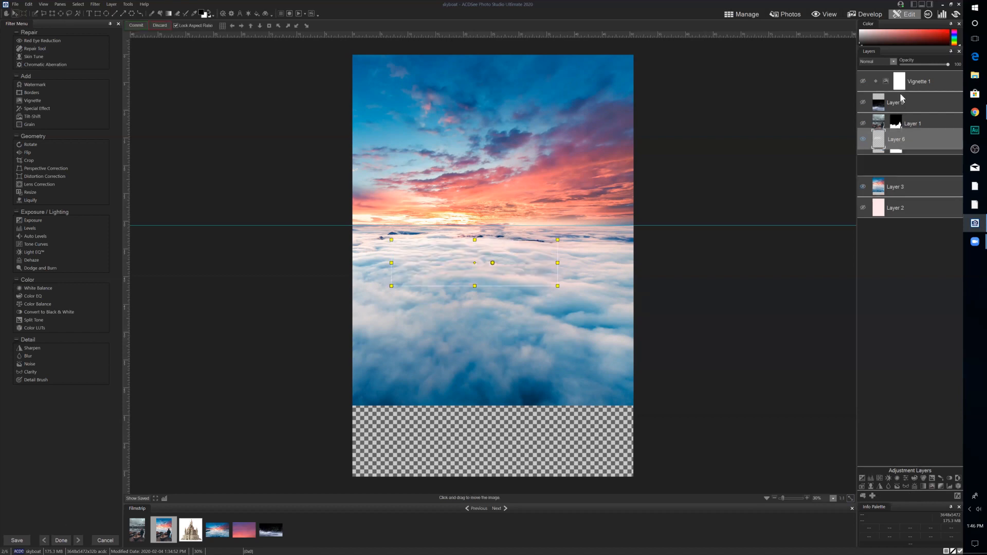
pyautogui.moveTo(929, 103); pyautogui.dragTo(911, 103)
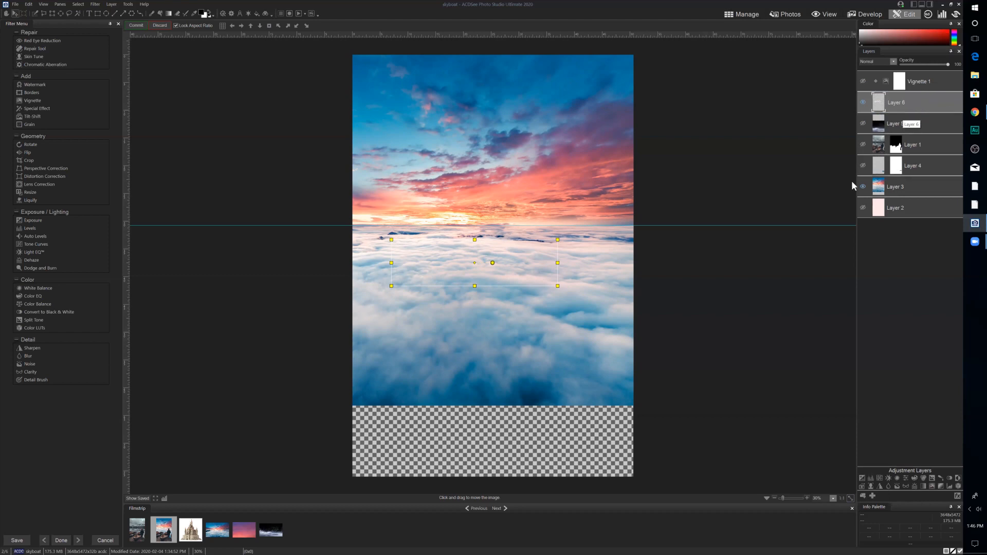
pyautogui.click(863, 145)
pyautogui.click(863, 124)
pyautogui.click(863, 81)
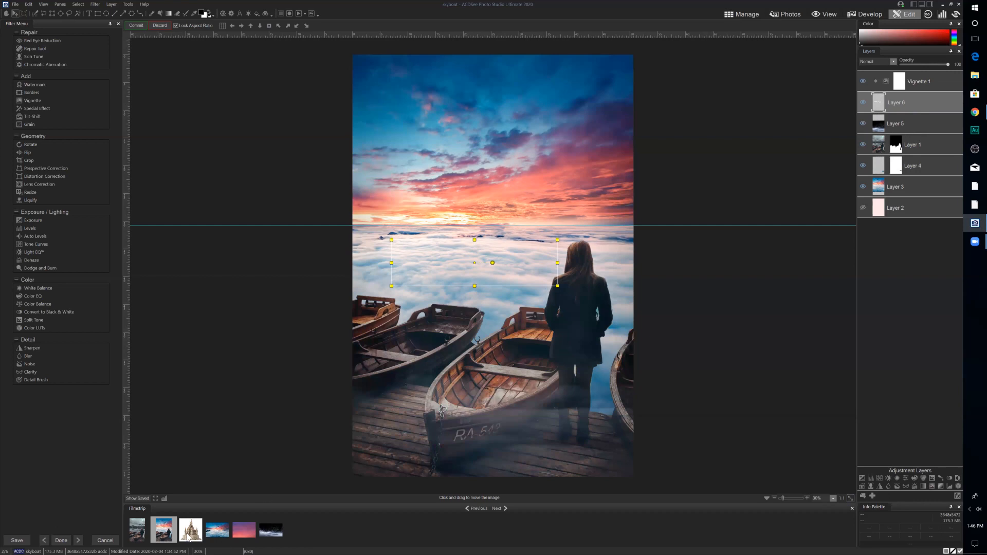
# Add the castle image as a new layer above the cloud patch and scale it down over the horizon
pyautogui.moveTo(188, 538); pyautogui.dragTo(764, 152)
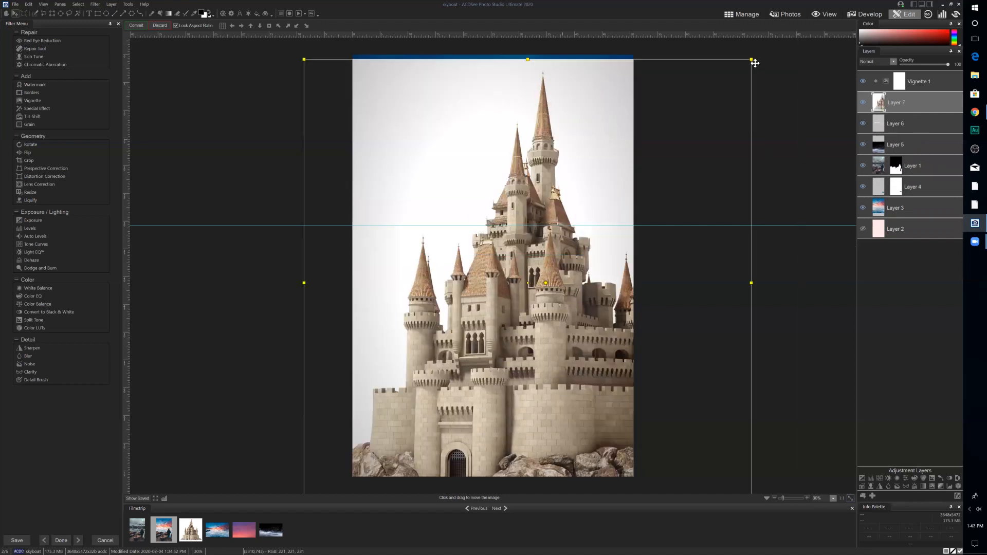
pyautogui.moveTo(755, 63); pyautogui.dragTo(754, 62)
pyautogui.moveTo(555, 264); pyautogui.dragTo(498, 326)
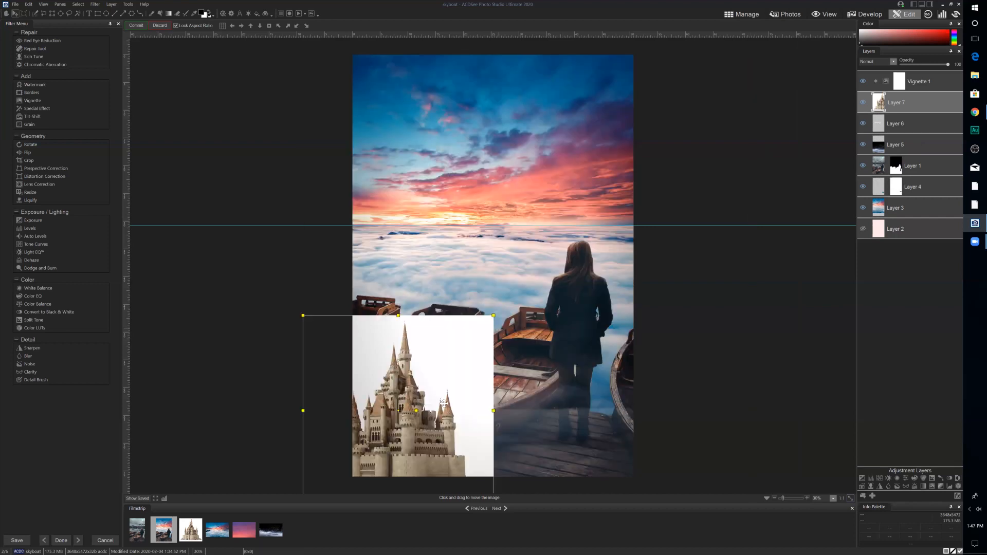
pyautogui.moveTo(522, 145); pyautogui.dragTo(528, 105)
pyautogui.moveTo(575, 60); pyautogui.dragTo(547, 78)
pyautogui.moveTo(474, 168); pyautogui.dragTo(478, 163)
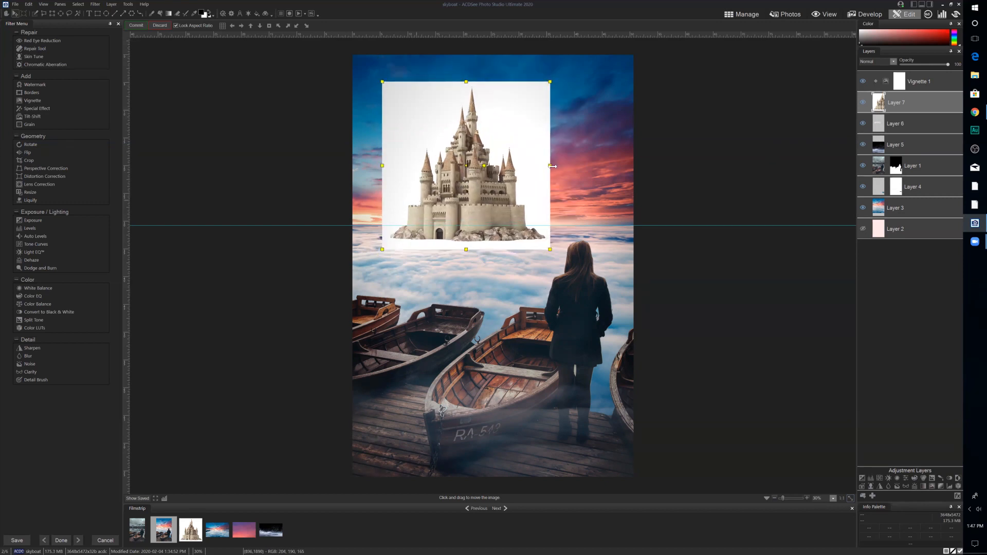
# Mirror the castle horizontally, resize it to sit on the horizon beside the woman, and commit the transform
pyautogui.moveTo(553, 166); pyautogui.dragTo(503, 113)
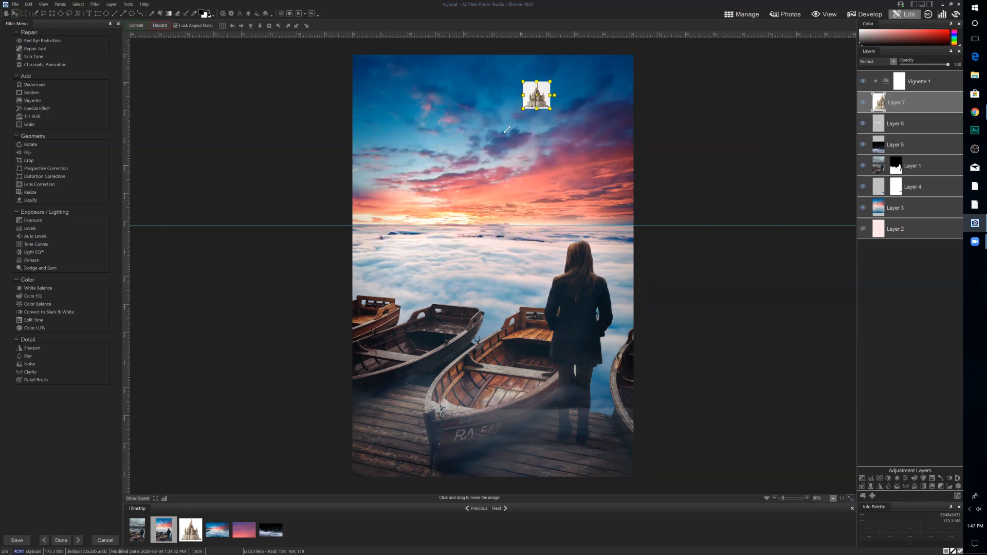
pyautogui.moveTo(422, 211); pyautogui.dragTo(394, 238)
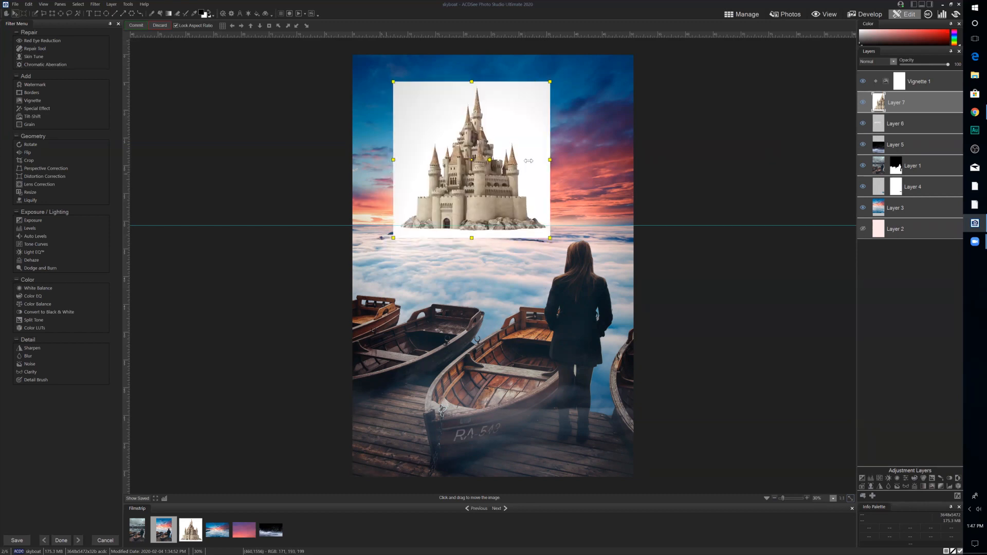
pyautogui.moveTo(551, 160); pyautogui.dragTo(539, 161)
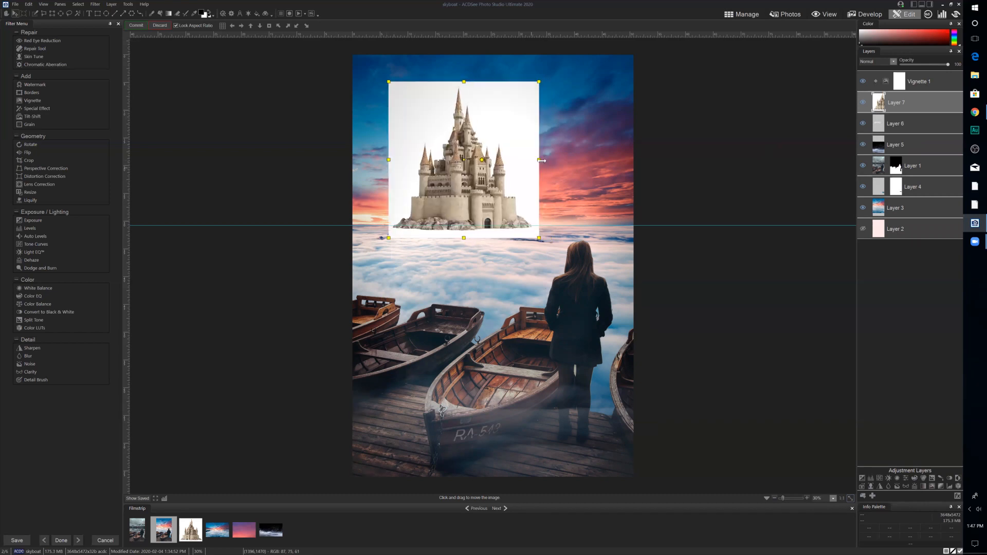
pyautogui.moveTo(542, 160); pyautogui.dragTo(551, 160)
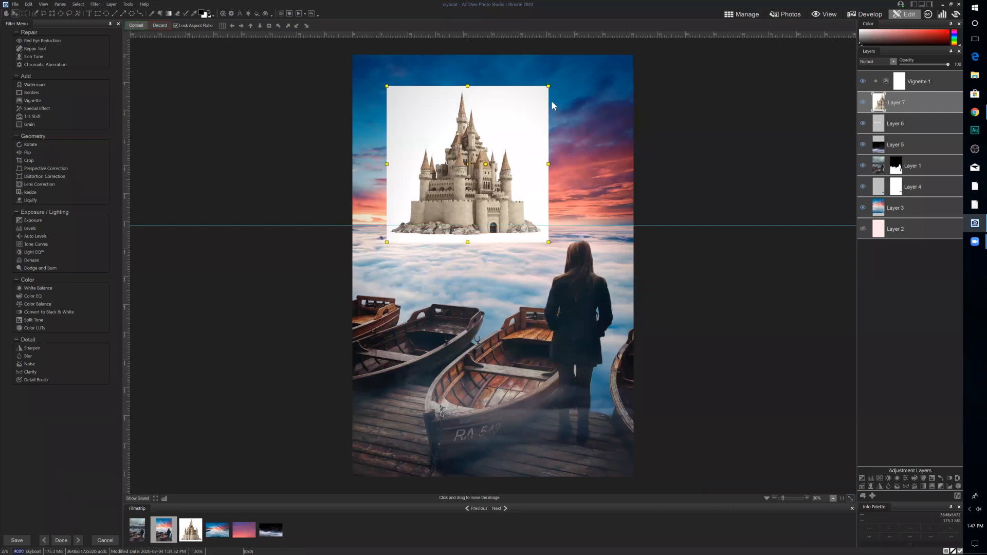
pyautogui.press('Return')
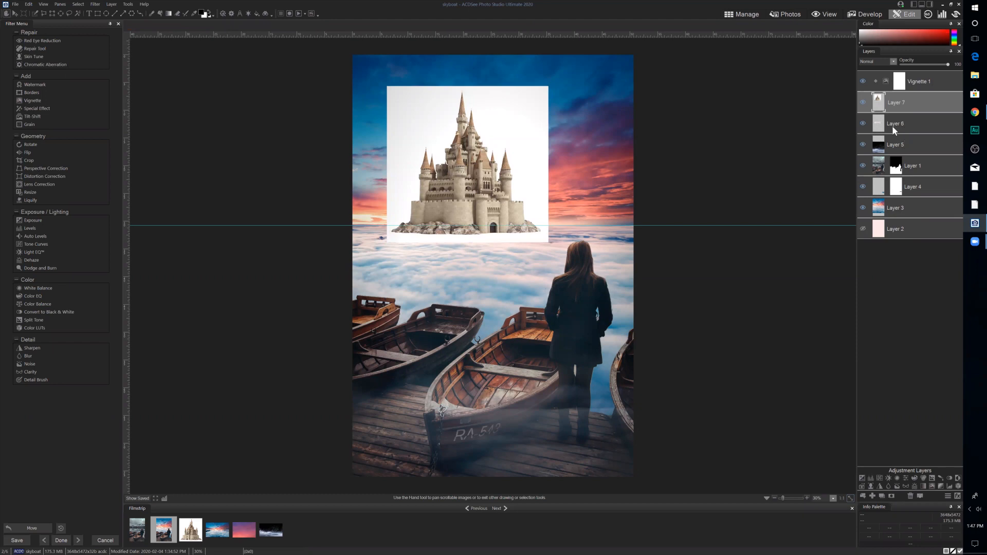
# Put Layer 6 above the castle and move its clouds over the castle's base, then hide it and make Layer 7 active
pyautogui.moveTo(893, 125); pyautogui.dragTo(911, 113)
pyautogui.click(509, 249)
pyautogui.moveTo(509, 249); pyautogui.dragTo(506, 241)
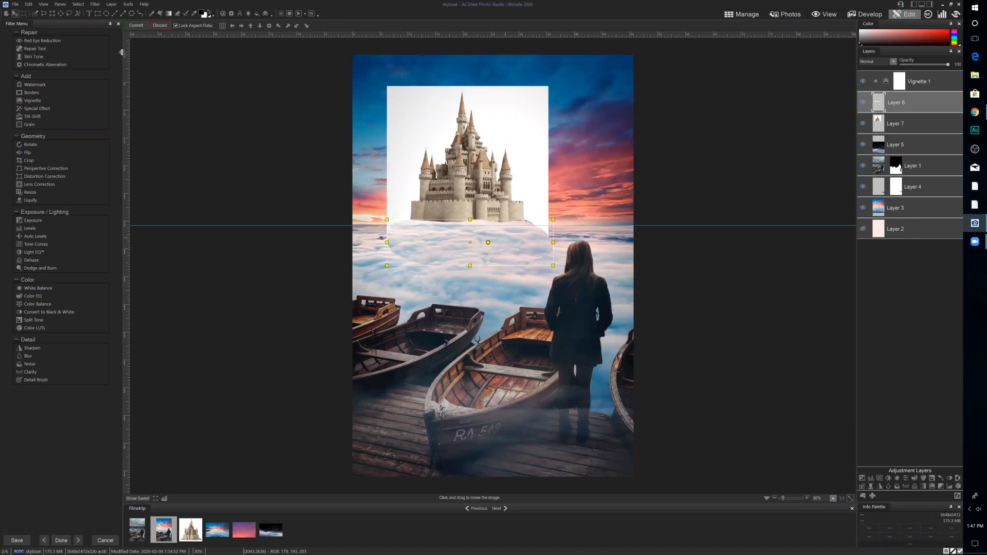
pyautogui.click(135, 25)
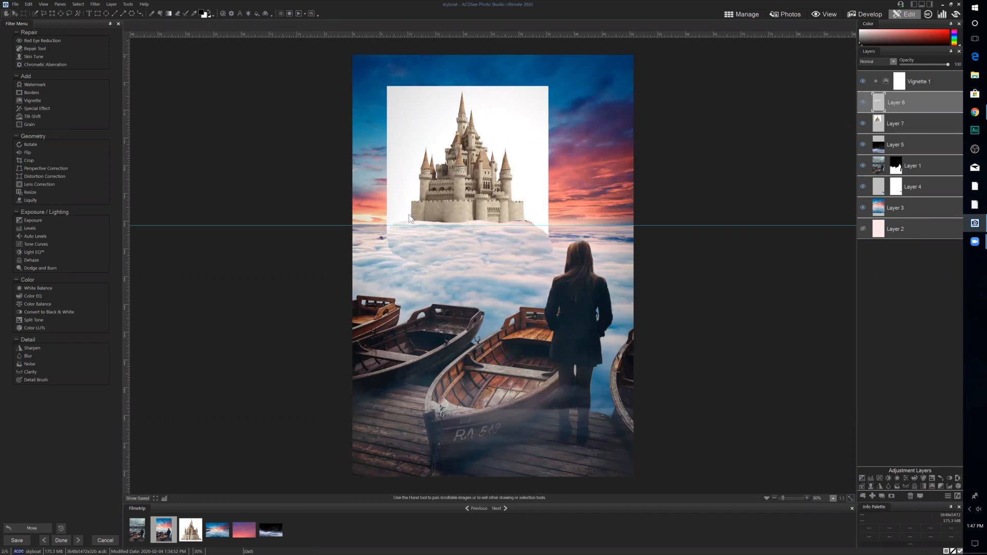
pyautogui.click(863, 103)
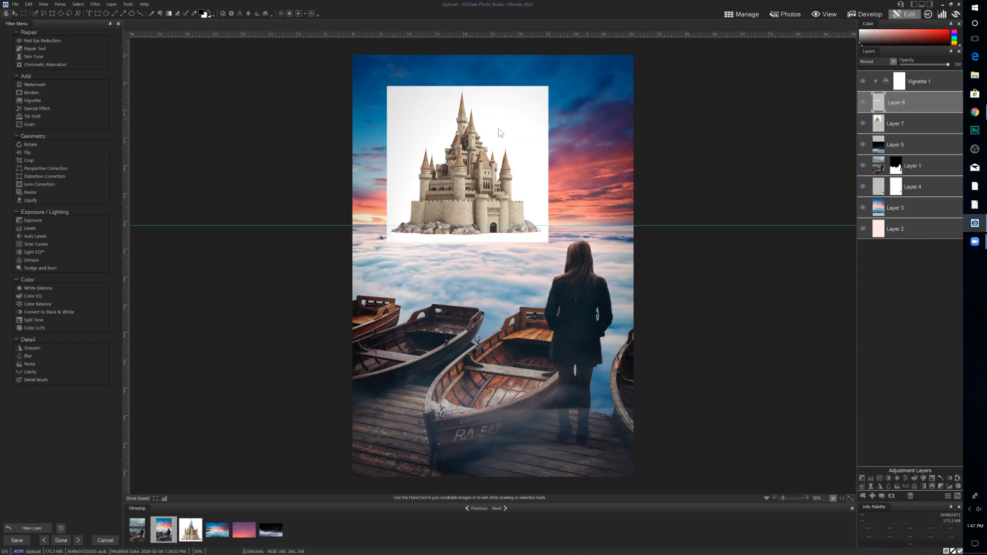
pyautogui.click(934, 132)
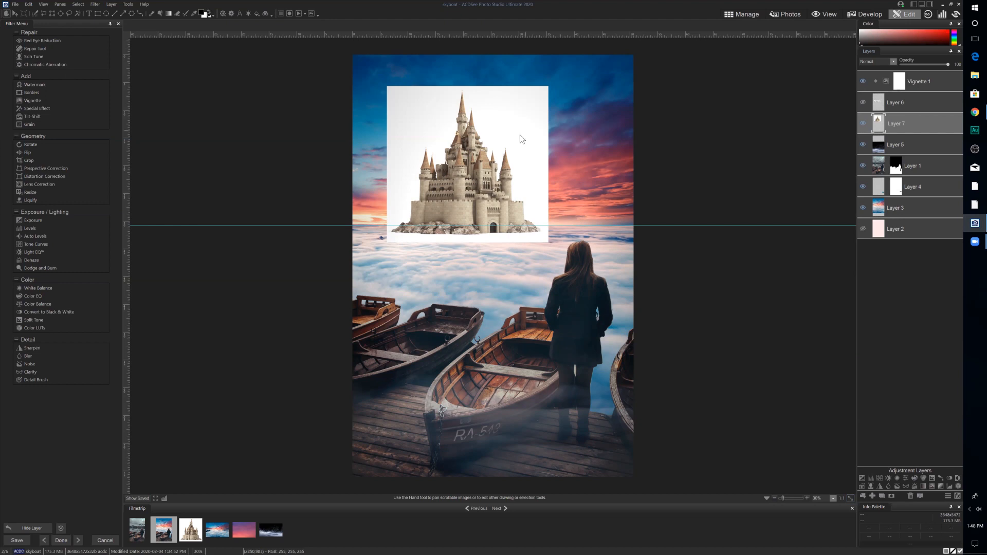
# Select the white background around the castle with the Magic Wand and clear that selection
pyautogui.click(76, 13)
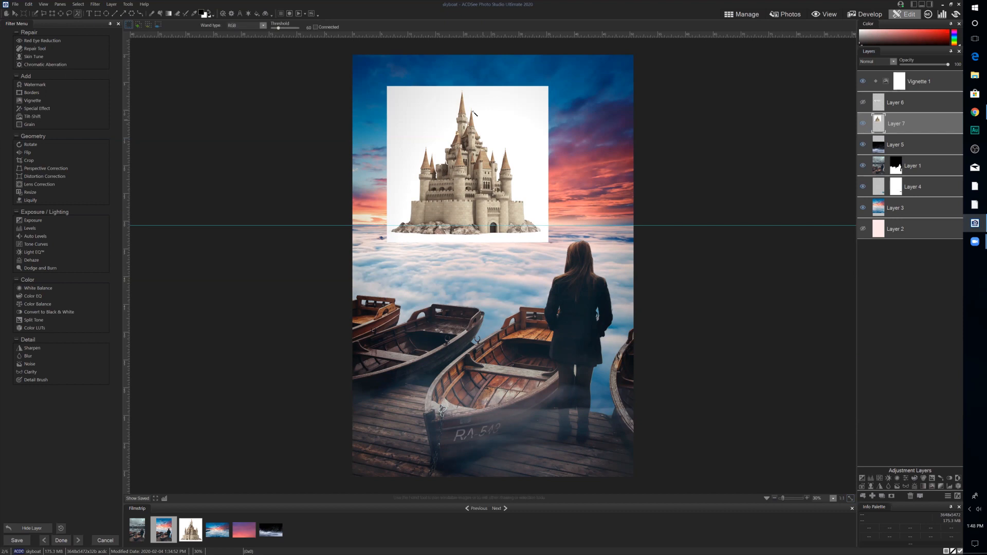
pyautogui.click(508, 129)
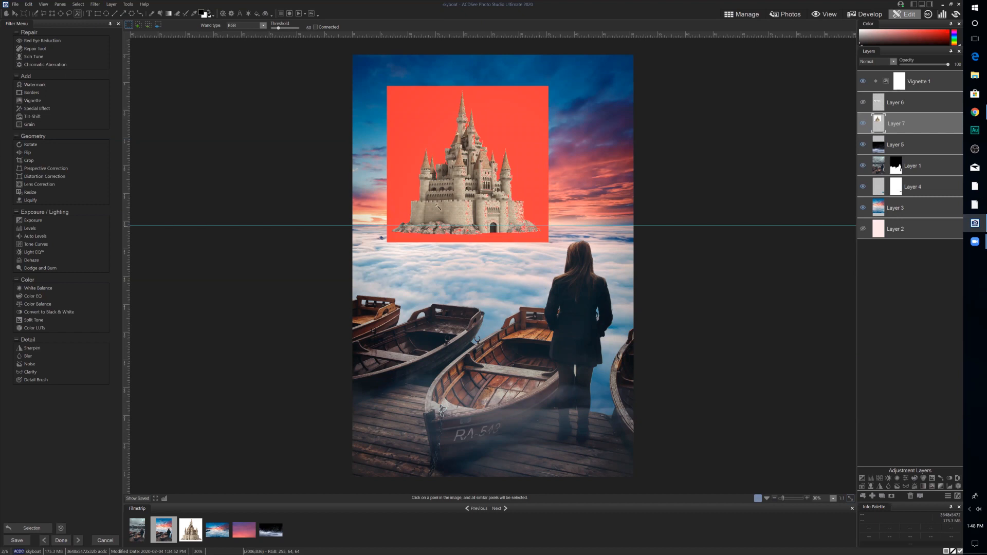
pyautogui.click(78, 4)
pyautogui.click(86, 21)
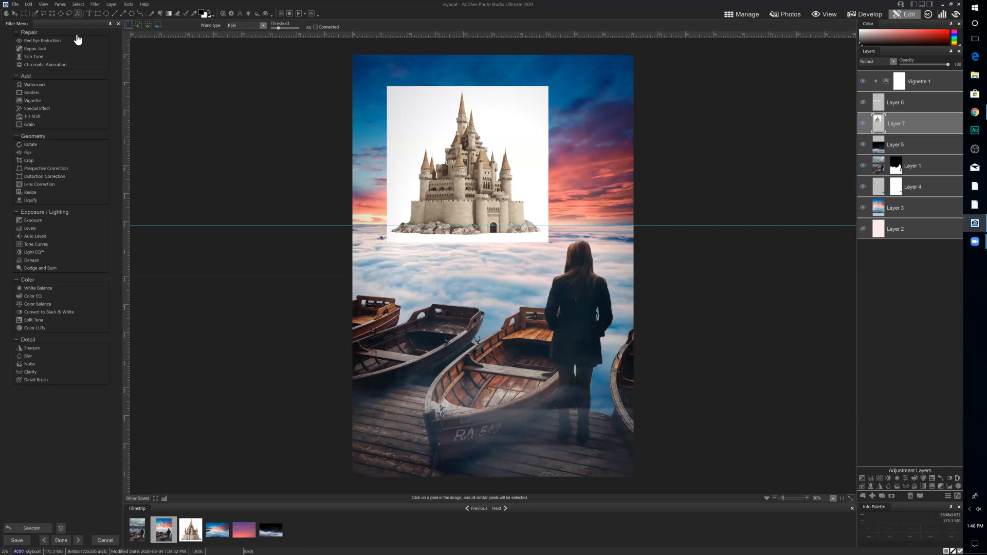
# Select the castle with Pixel Targeting, using whites at 0 and all other tones at 100, and mask Layer 7 with that selection
pyautogui.click(78, 4)
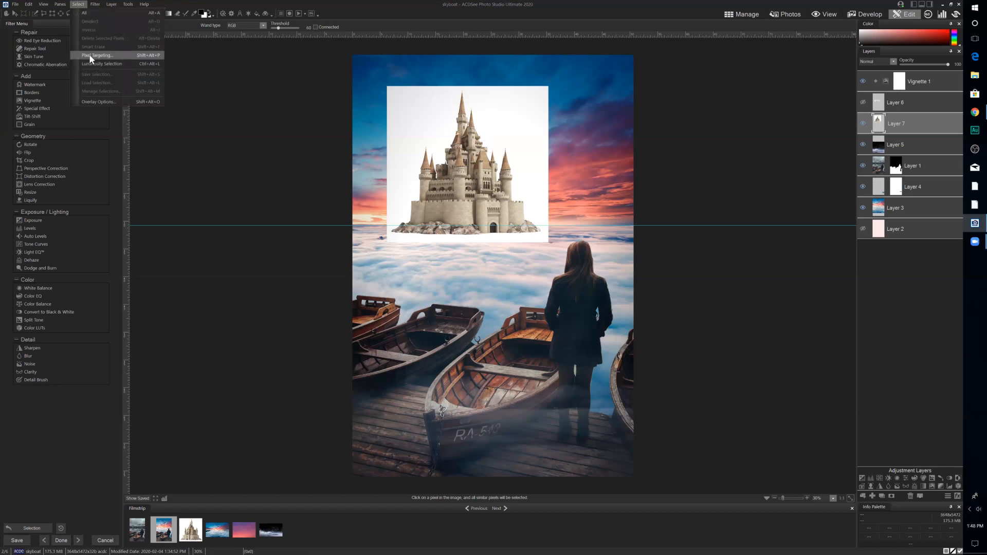
pyautogui.click(91, 56)
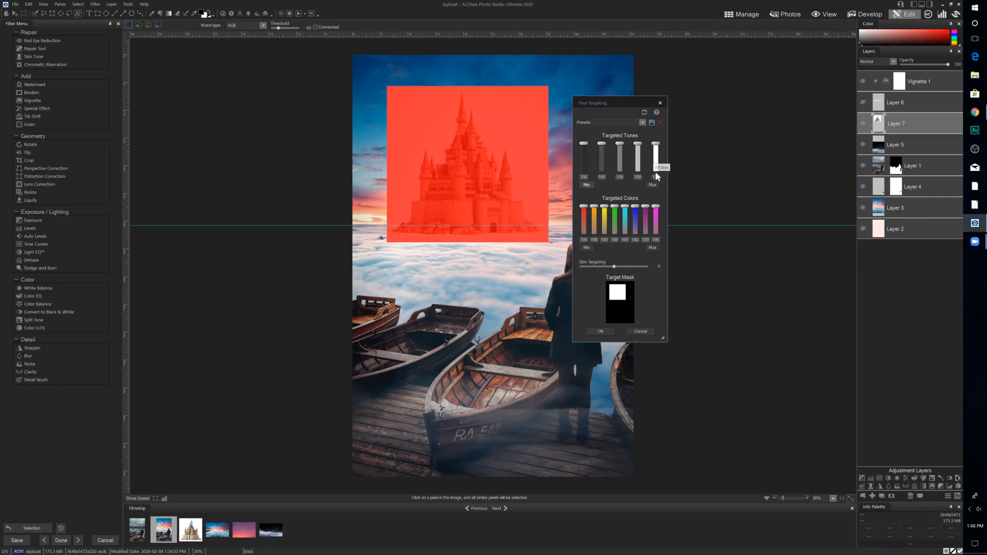
pyautogui.click(586, 184)
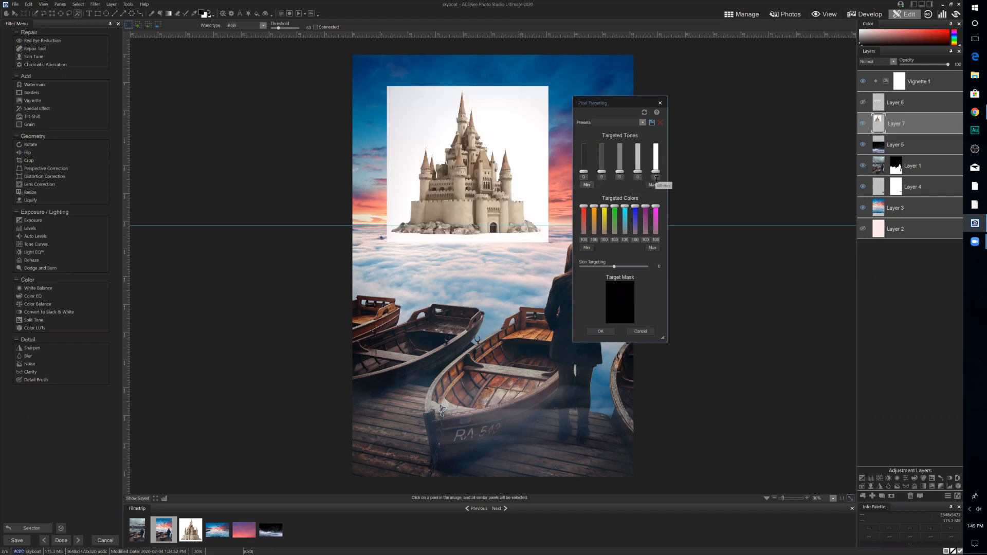
pyautogui.moveTo(652, 101); pyautogui.dragTo(653, 103)
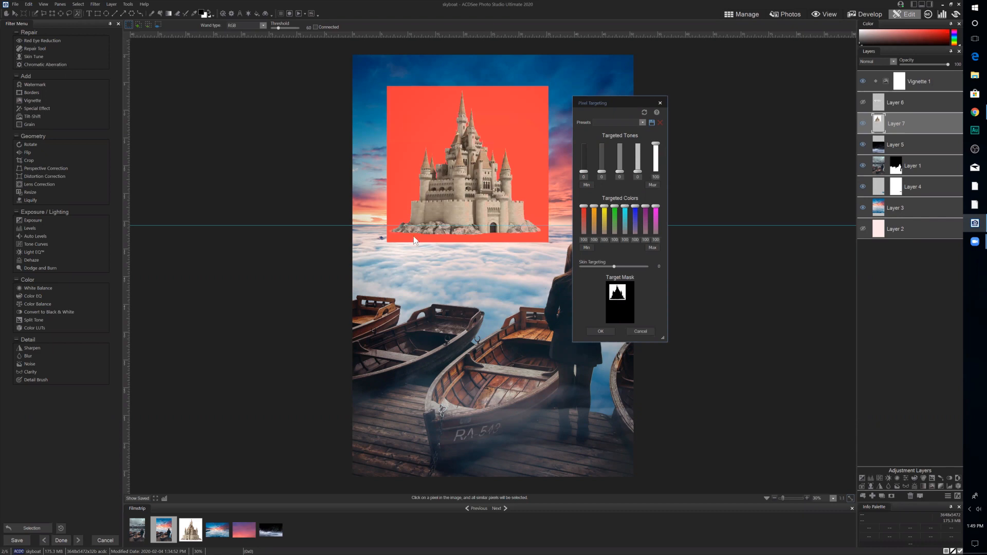
pyautogui.click(587, 183)
pyautogui.moveTo(620, 172); pyautogui.dragTo(584, 144)
pyautogui.moveTo(640, 173); pyautogui.dragTo(635, 127)
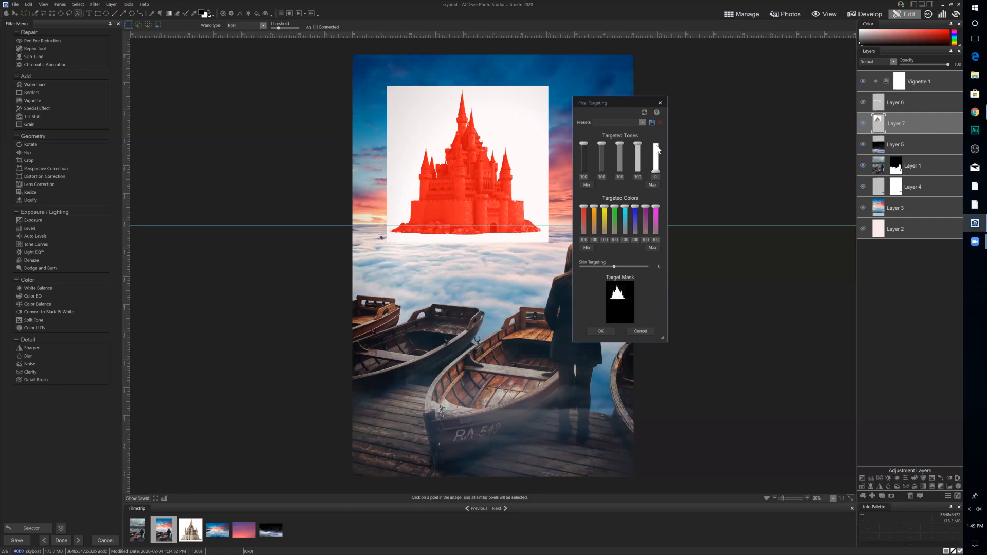
pyautogui.click(608, 332)
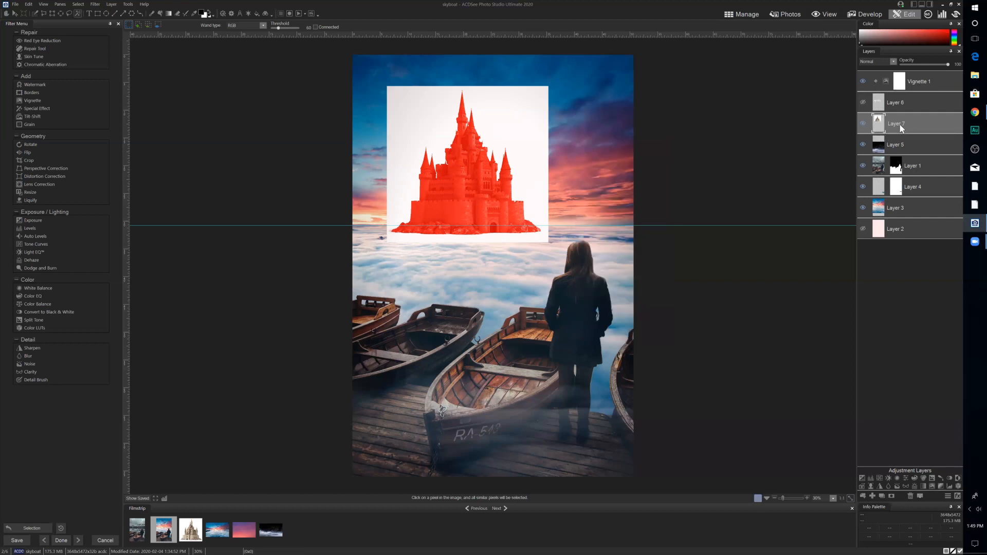
pyautogui.click(892, 496)
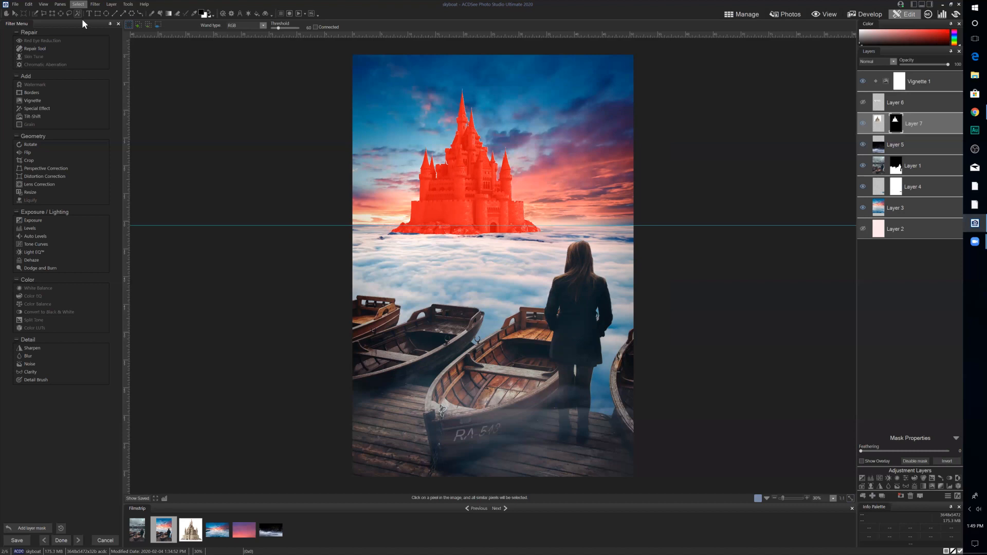
pyautogui.click(825, 319)
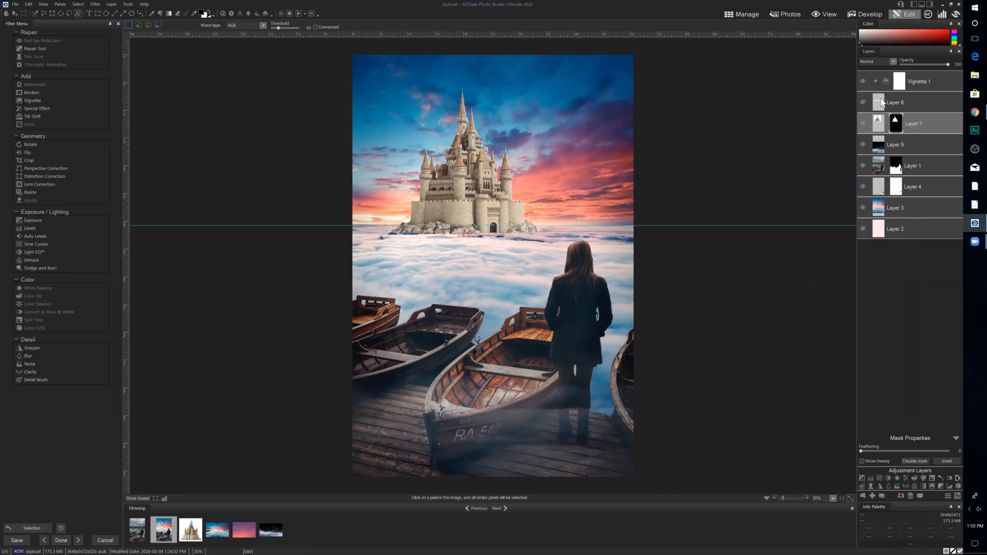
# Show Layer 6 again and add a layer mask to it
pyautogui.click(900, 103)
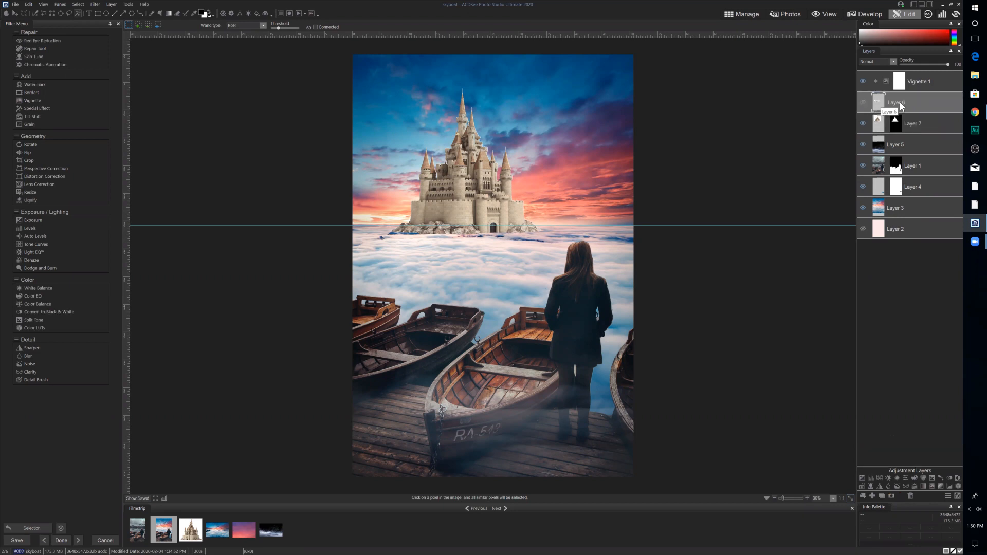
pyautogui.click(864, 102)
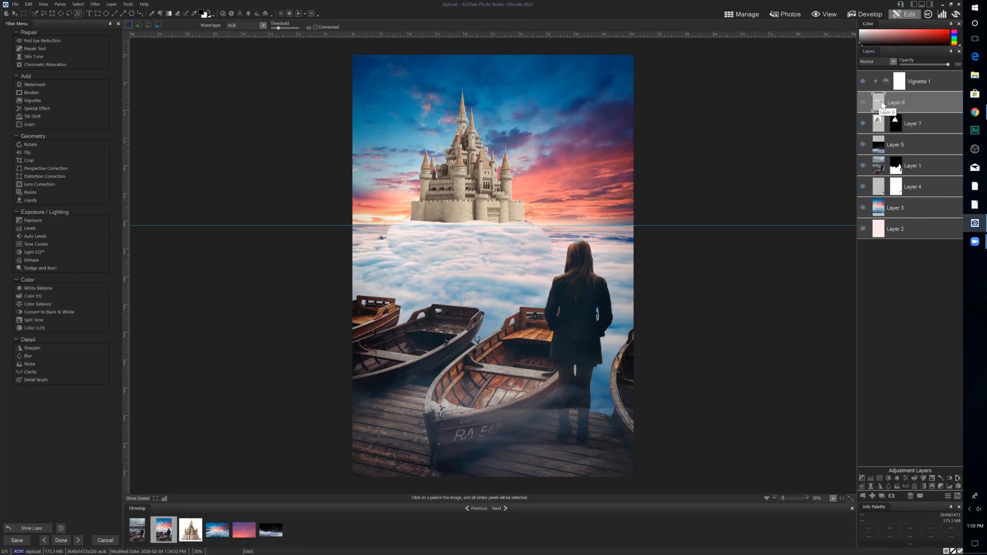
pyautogui.click(892, 496)
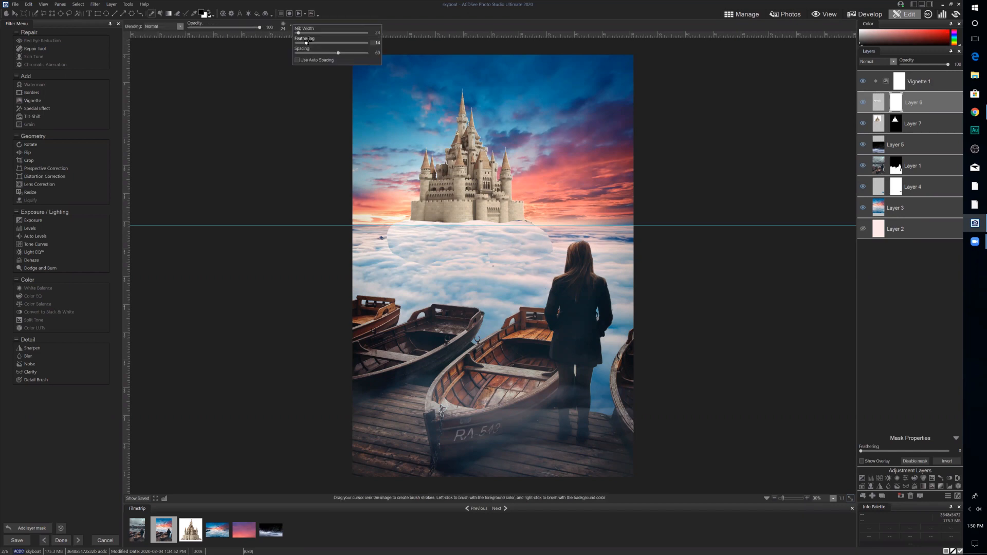
# Paint black on Layer 6's mask around the cloud patch's edges with a more feathered brush of nib width 152
pyautogui.moveTo(307, 43); pyautogui.dragTo(315, 43)
pyautogui.scroll(3, 492, 217)
pyautogui.click(309, 33)
pyautogui.moveTo(525, 218)
pyautogui.mouseDown()
pyautogui.moveTo(394, 227)
pyautogui.moveTo(381, 254)
pyautogui.moveTo(416, 219)
pyautogui.moveTo(381, 241)
pyautogui.mouseUp()
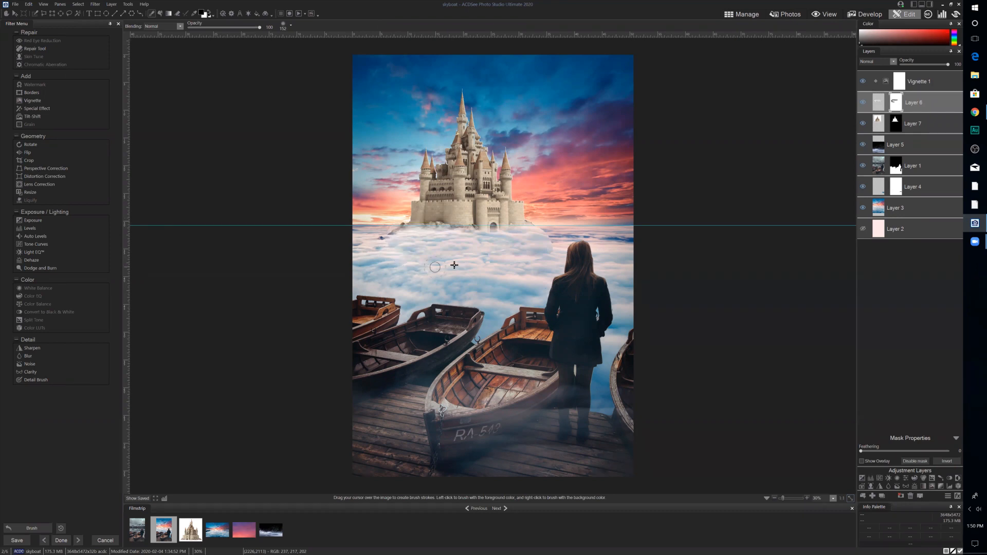
pyautogui.moveTo(517, 261)
pyautogui.mouseDown()
pyautogui.moveTo(462, 256)
pyautogui.moveTo(556, 253)
pyautogui.moveTo(534, 221)
pyautogui.mouseUp()
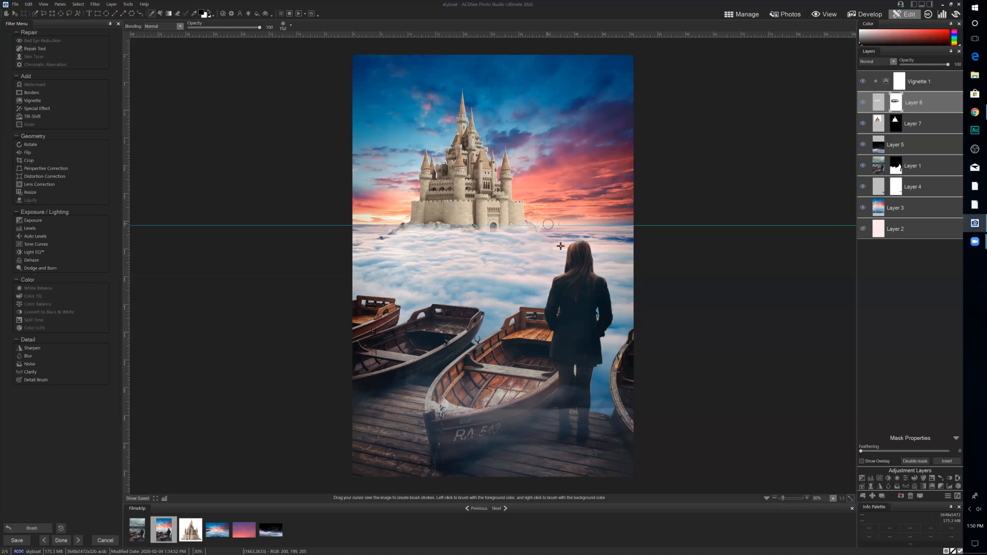
# Shift and slightly rotate the masked cloud patch over the castle's rocky base, and commit the transform
pyautogui.click(16, 14)
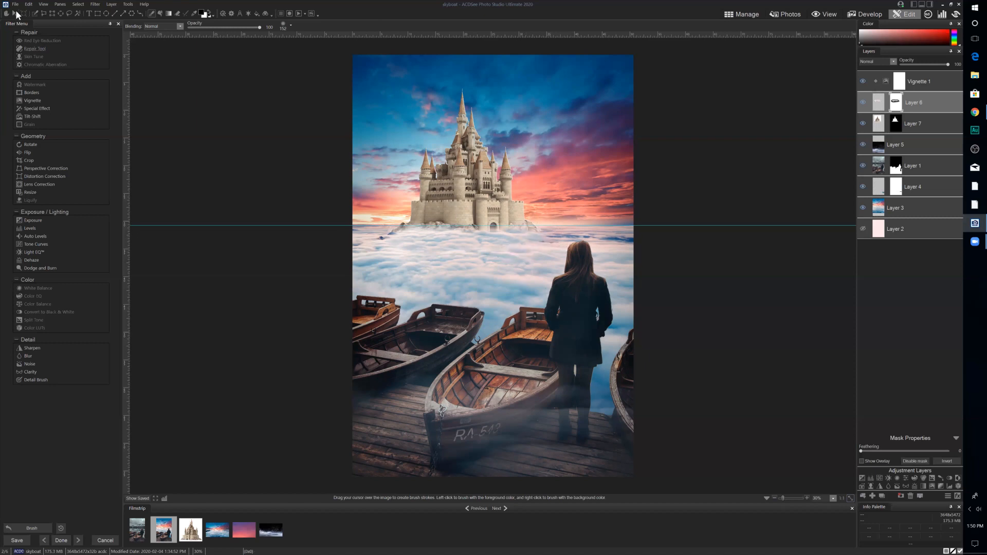
pyautogui.click(440, 239)
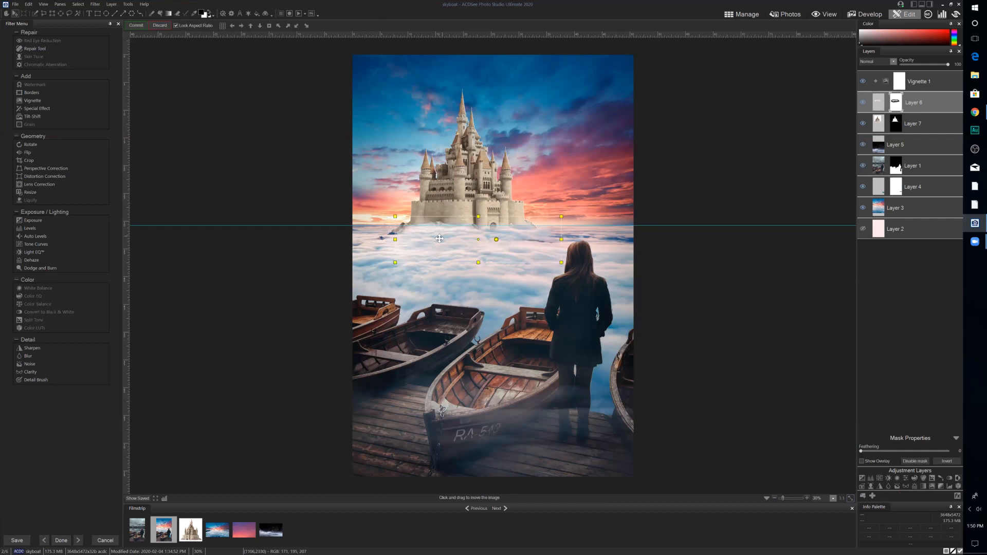
pyautogui.moveTo(440, 239); pyautogui.dragTo(438, 239)
pyautogui.moveTo(494, 240); pyautogui.dragTo(455, 238)
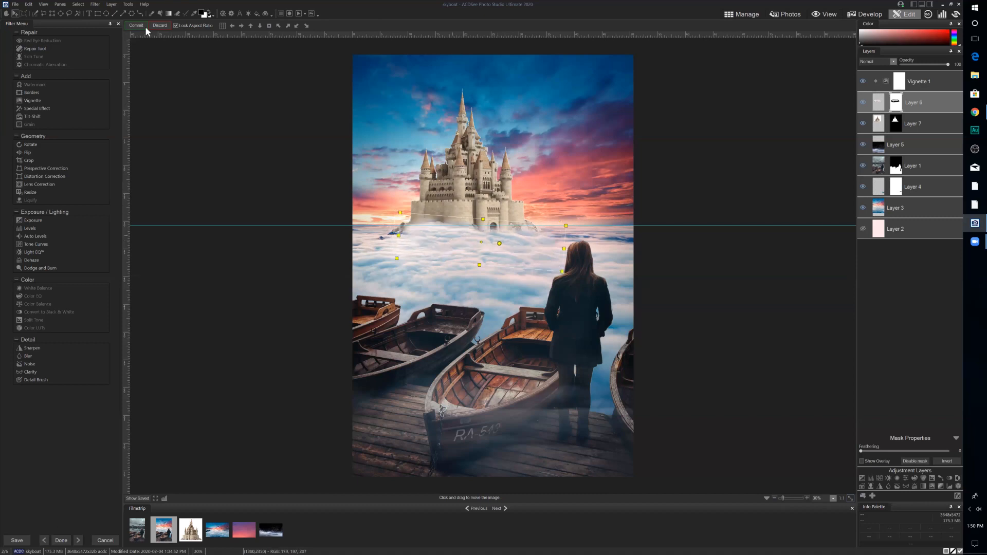
pyautogui.press('Return')
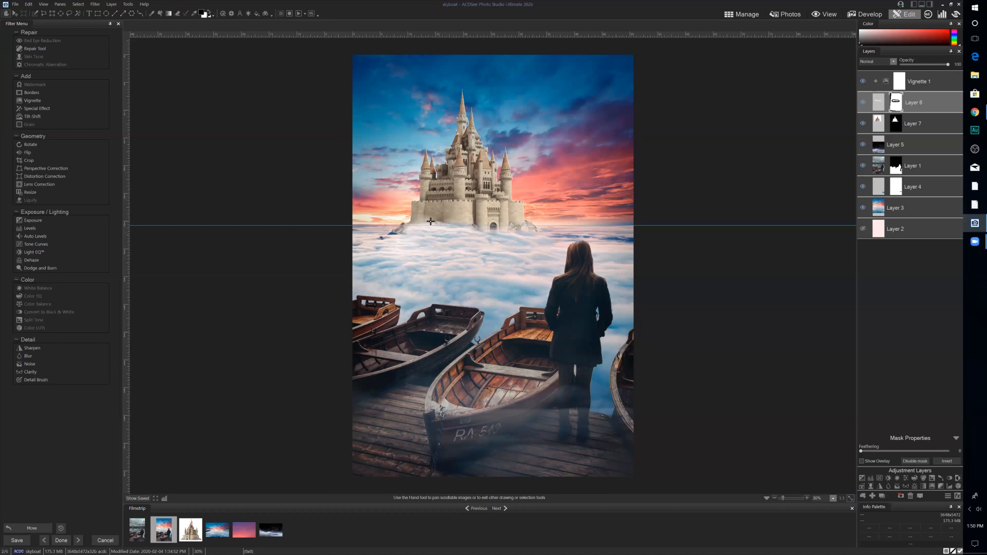
# Touch up Layer 6's mask with black beside the castle's rocky base, and duplicate the layer
pyautogui.press('b')
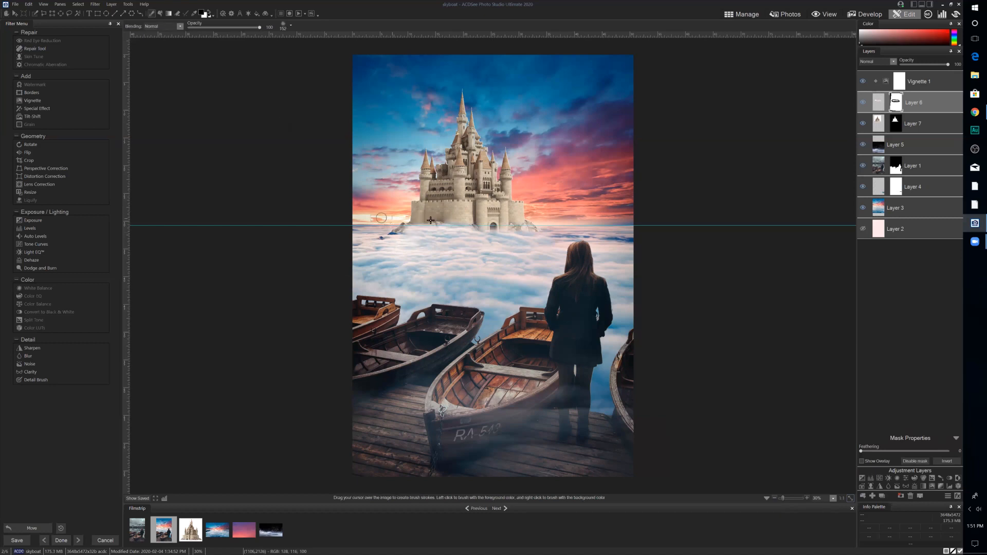
pyautogui.click(407, 235)
pyautogui.press('v')
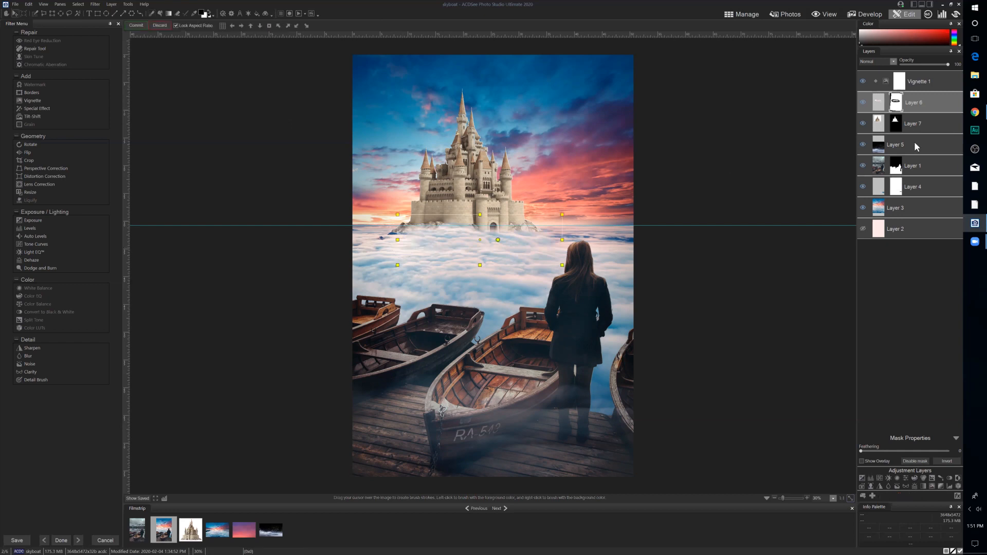
pyautogui.rightClick(914, 104)
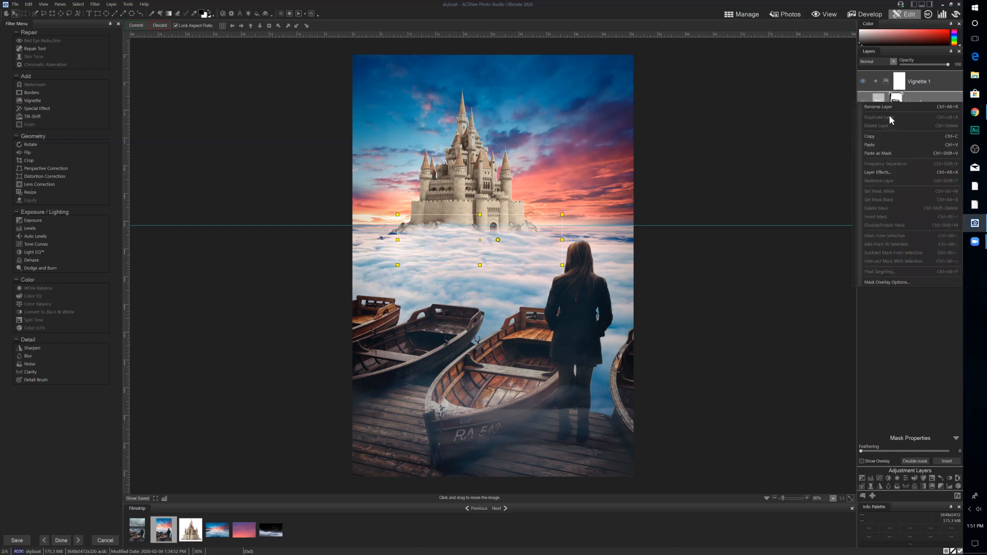
pyautogui.click(912, 363)
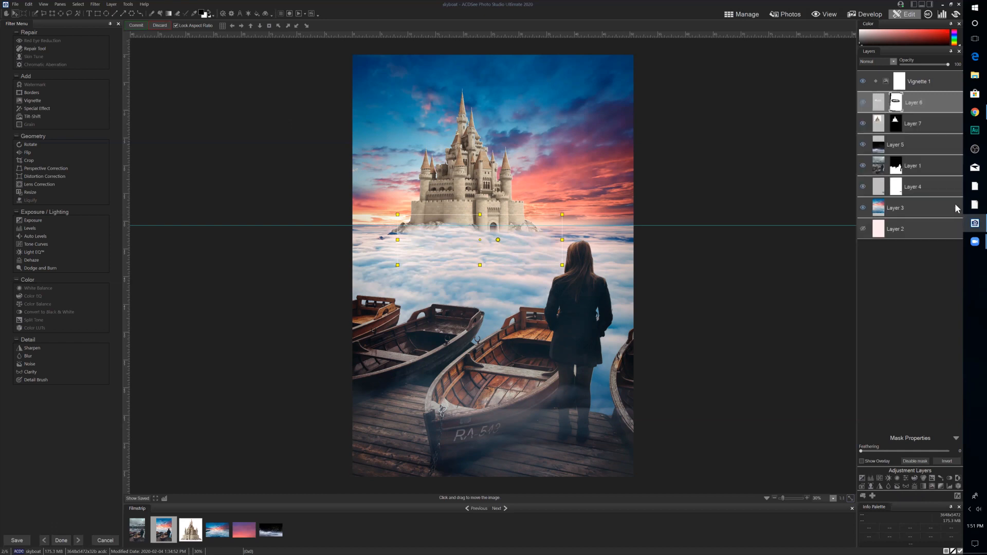
pyautogui.click(133, 27)
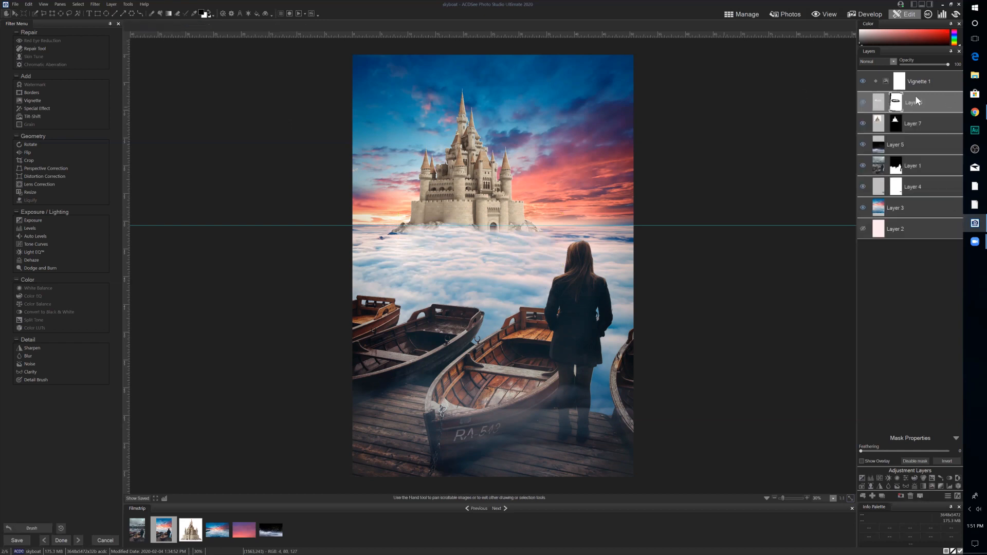
pyautogui.hotkey('ctrl', 'j')
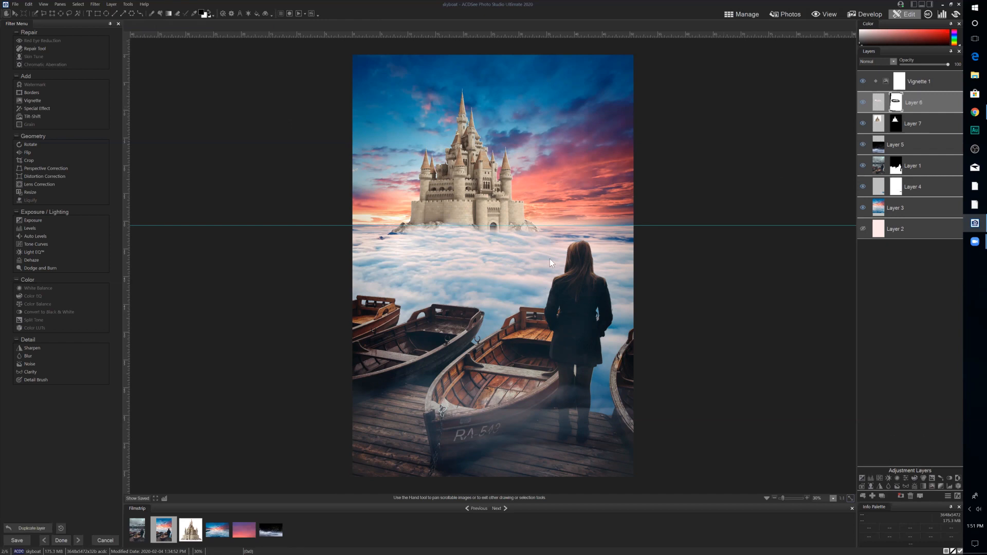
# Shift and slightly rotate the duplicated cloud patch over the left end of the castle's base, and commit the transform
pyautogui.click(16, 15)
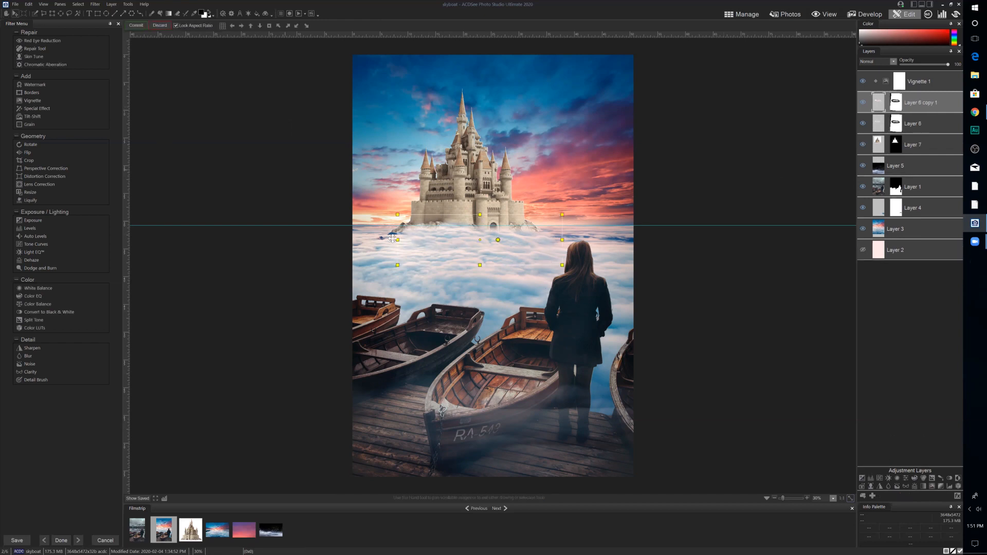
pyautogui.moveTo(491, 243); pyautogui.dragTo(414, 242)
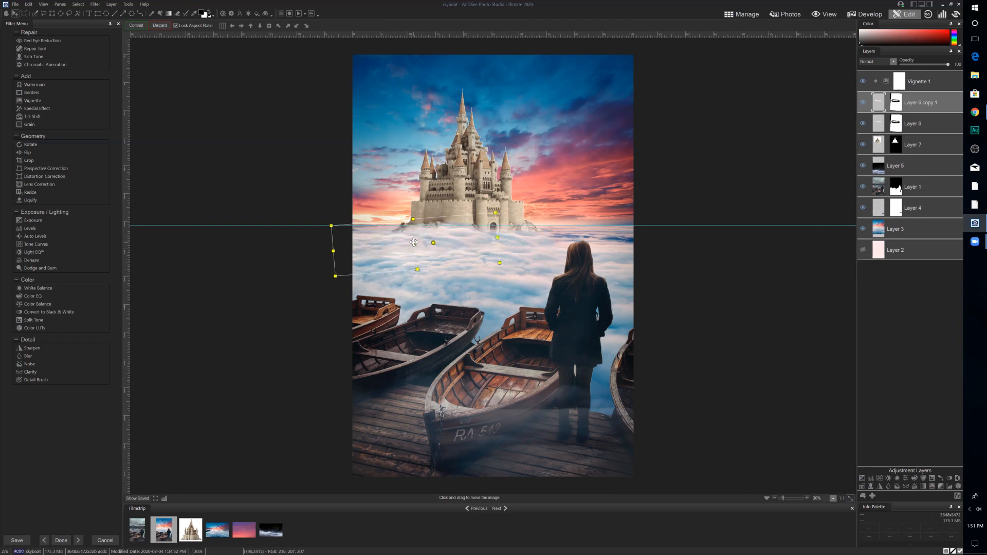
pyautogui.click(134, 25)
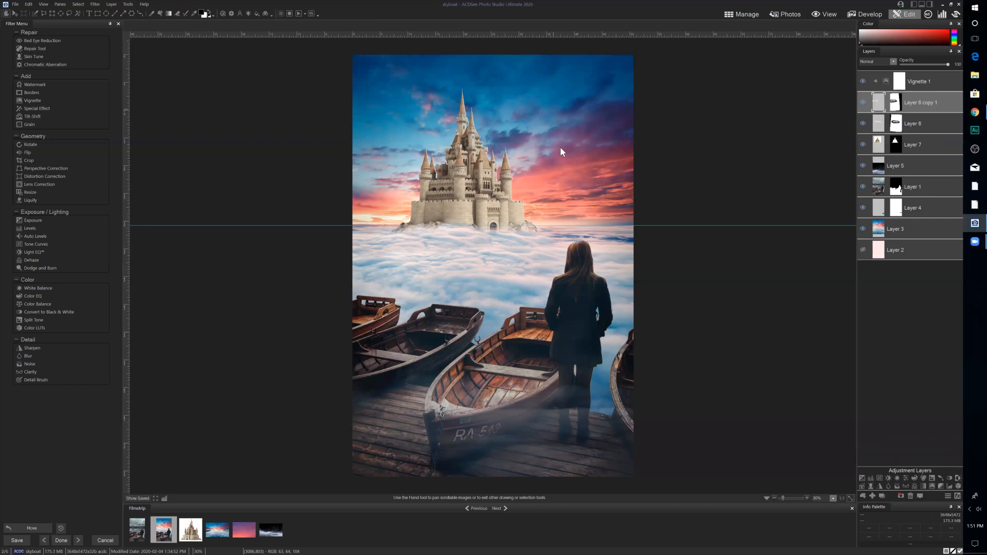
# Paint black on Layer 7's mask in the sky along the castle's left side with a slightly larger brush
pyautogui.click(897, 144)
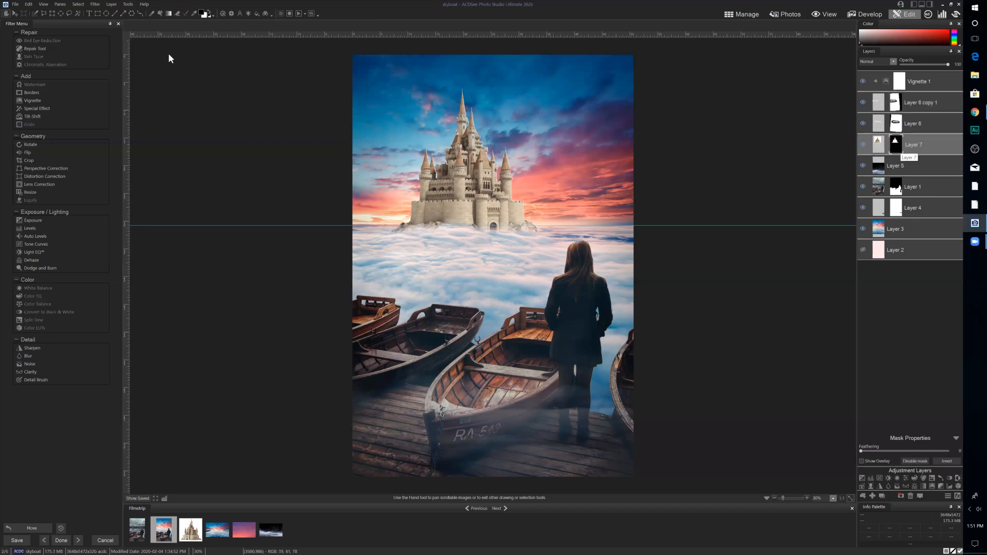
pyautogui.press('b')
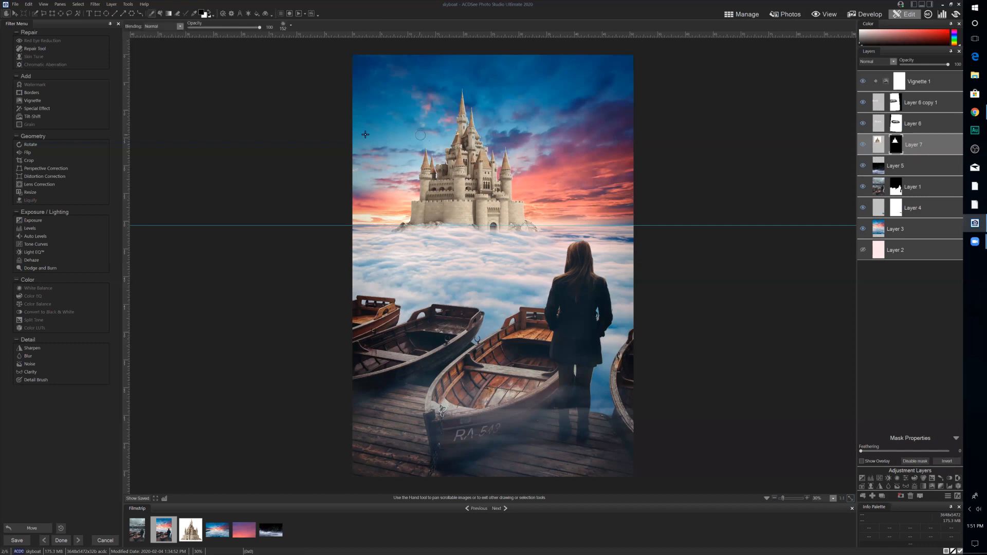
pyautogui.scroll(3, 393, 145)
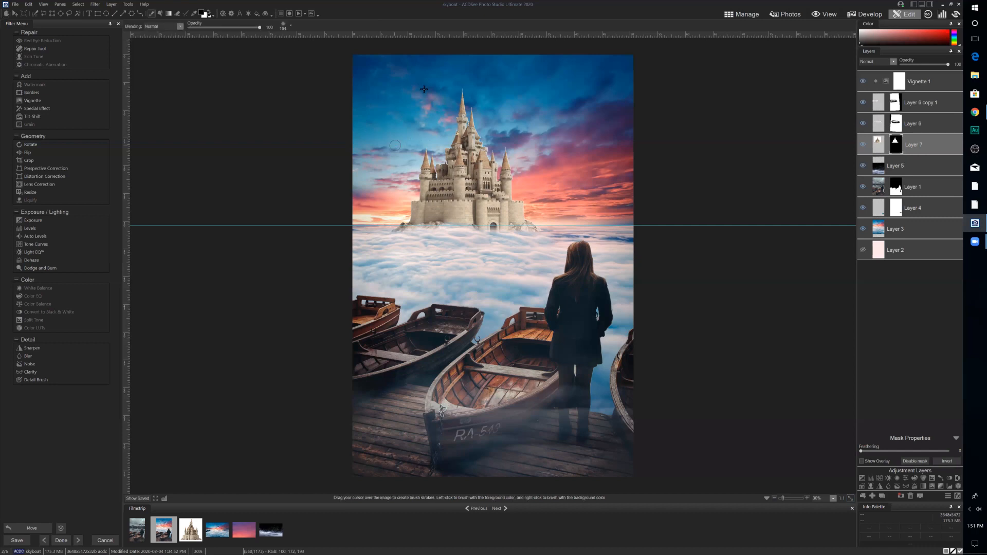
pyautogui.moveTo(428, 107); pyautogui.dragTo(387, 187)
# Toggle Layer 7's visibility to compare the scene with and without the castle, and reselect the castle image
pyautogui.click(882, 144)
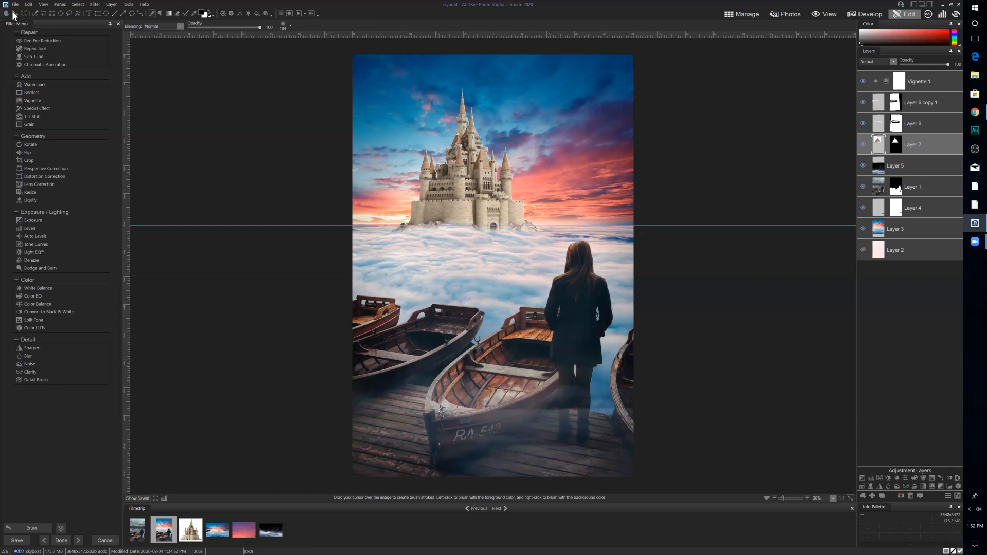
pyautogui.click(504, 193)
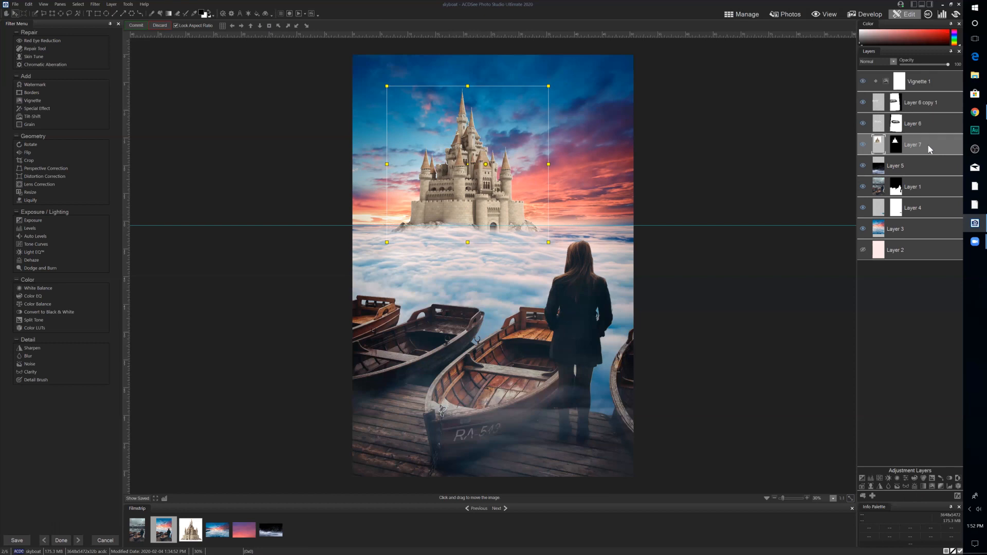
pyautogui.click(863, 145)
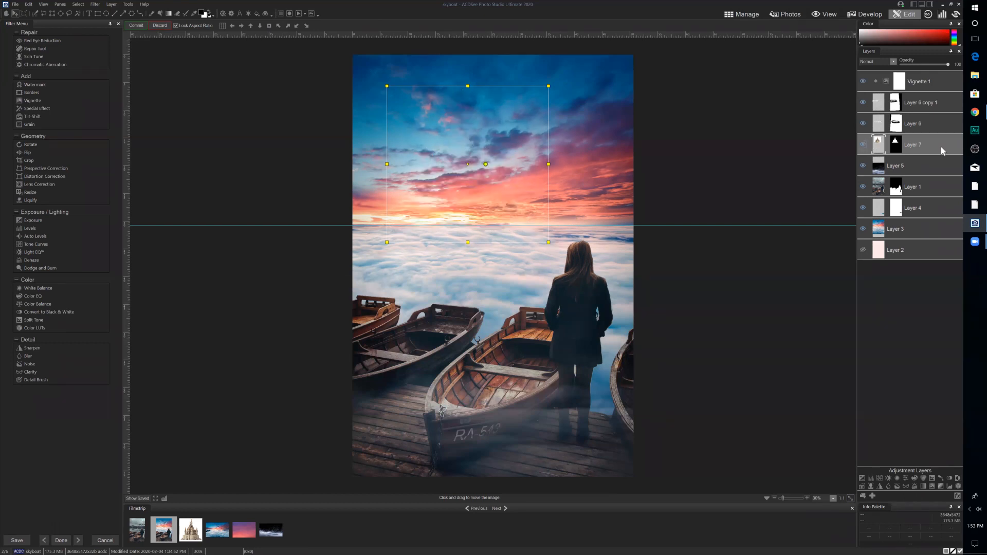
pyautogui.click(902, 146)
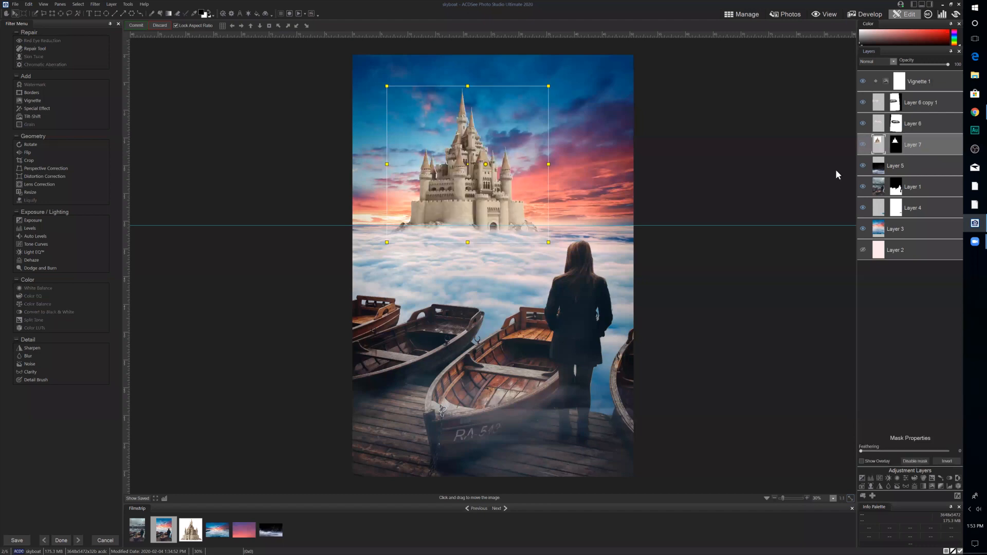
pyautogui.click(457, 204)
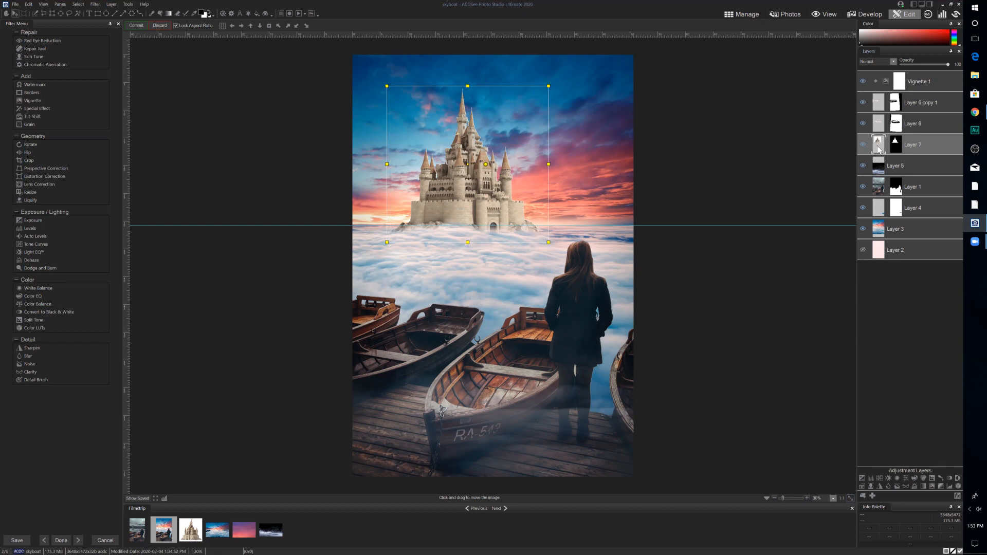
pyautogui.moveTo(879, 145); pyautogui.dragTo(878, 148)
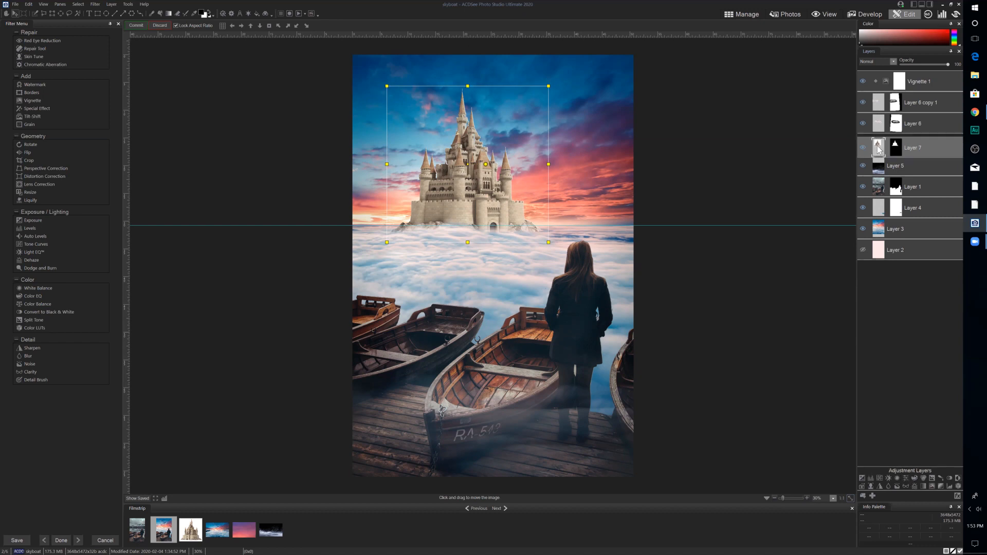
# Add a White Balance adjustment layer above Layer 7 with temperature -75 and tint 74
pyautogui.click(898, 480)
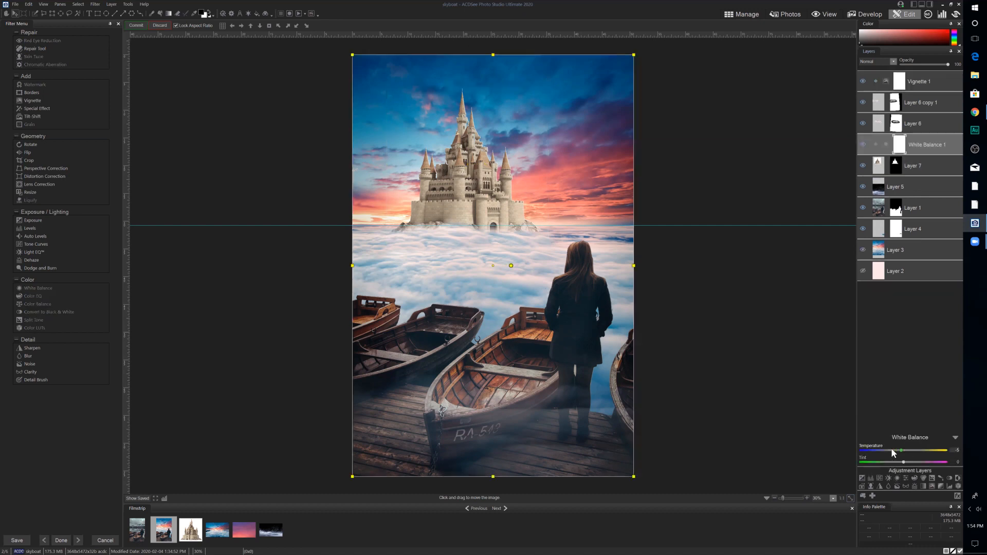
pyautogui.moveTo(905, 462); pyautogui.dragTo(915, 462)
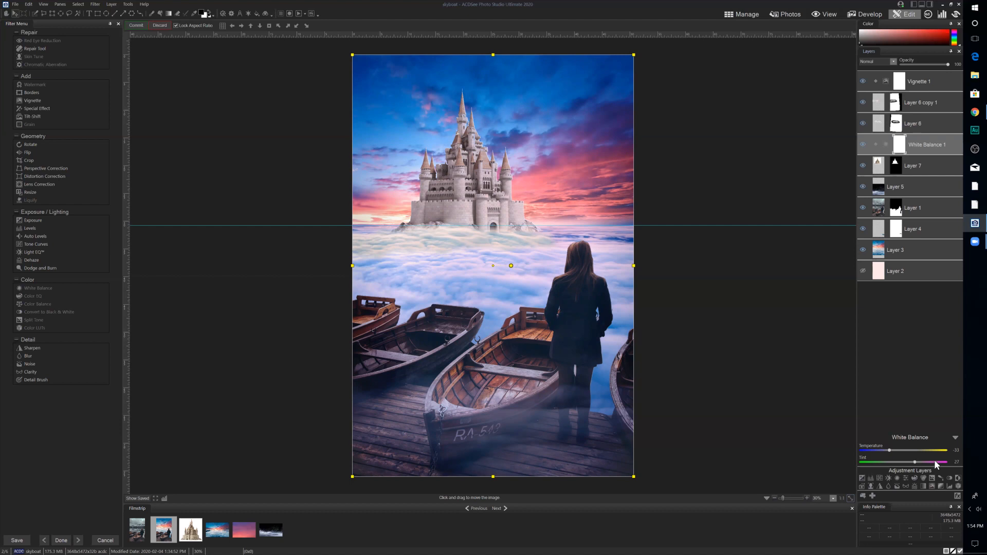
pyautogui.moveTo(888, 451); pyautogui.dragTo(872, 452)
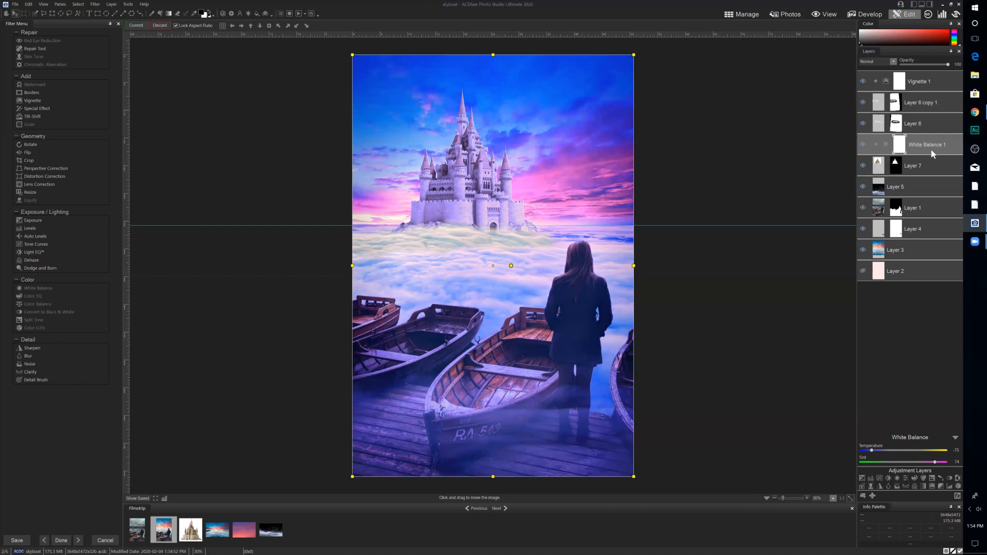
# Clip the White Balance adjustment to the castle layer, and set its temperature to -24 and tint to 25
pyautogui.moveTo(932, 147); pyautogui.dragTo(884, 137)
pyautogui.moveTo(915, 153); pyautogui.dragTo(886, 174)
pyautogui.click(877, 145)
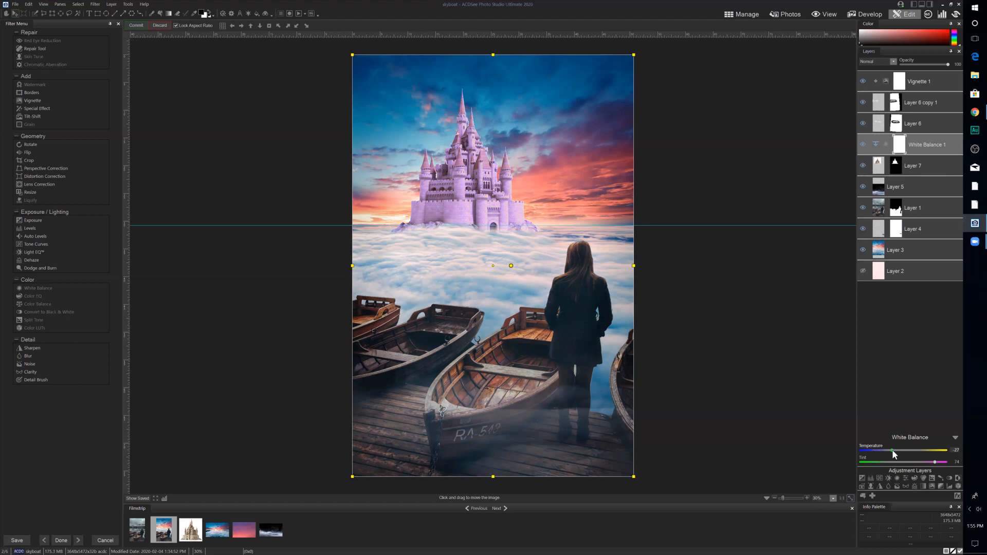
pyautogui.moveTo(894, 454); pyautogui.dragTo(924, 463)
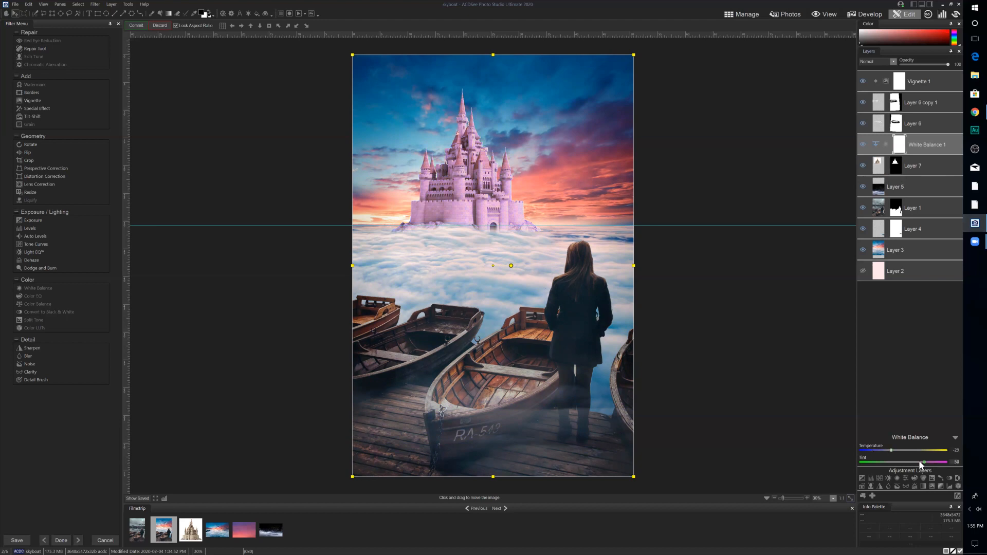
pyautogui.click(893, 450)
pyautogui.click(893, 453)
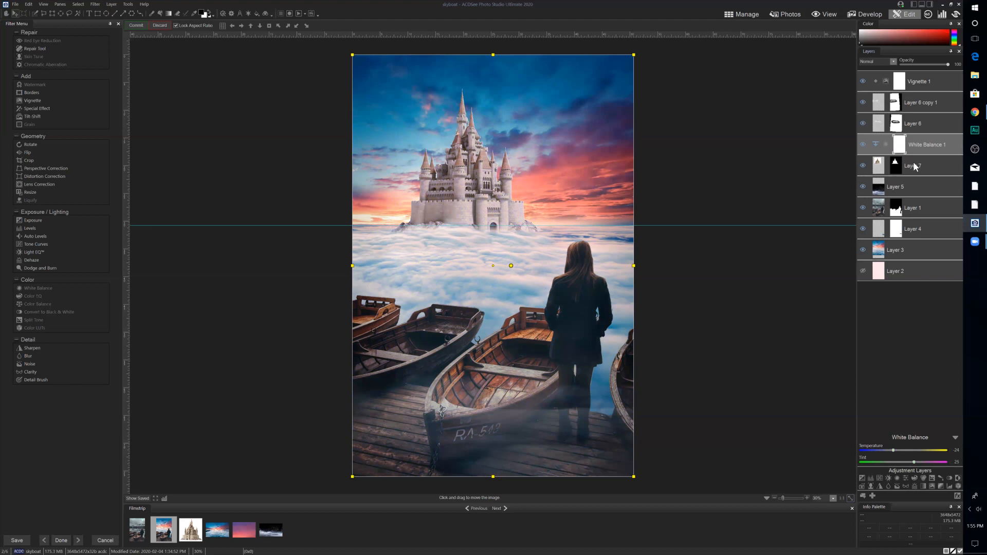
# Toggle the White Balance layer's mask off and on to compare, and return to the adjustment's temperature and tint settings
pyautogui.click(901, 147)
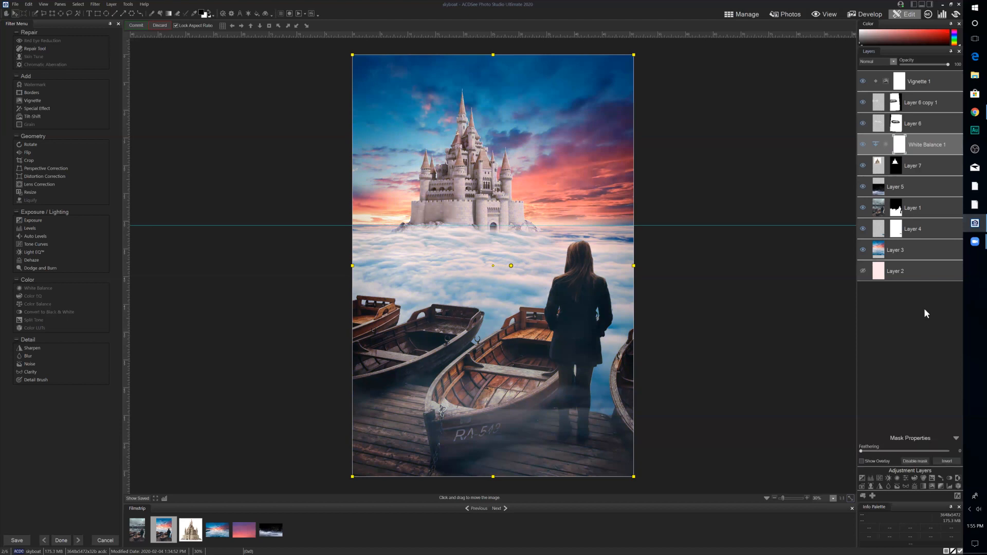
pyautogui.click(918, 462)
pyautogui.click(918, 462)
pyautogui.click(918, 461)
pyautogui.click(915, 461)
pyautogui.click(887, 146)
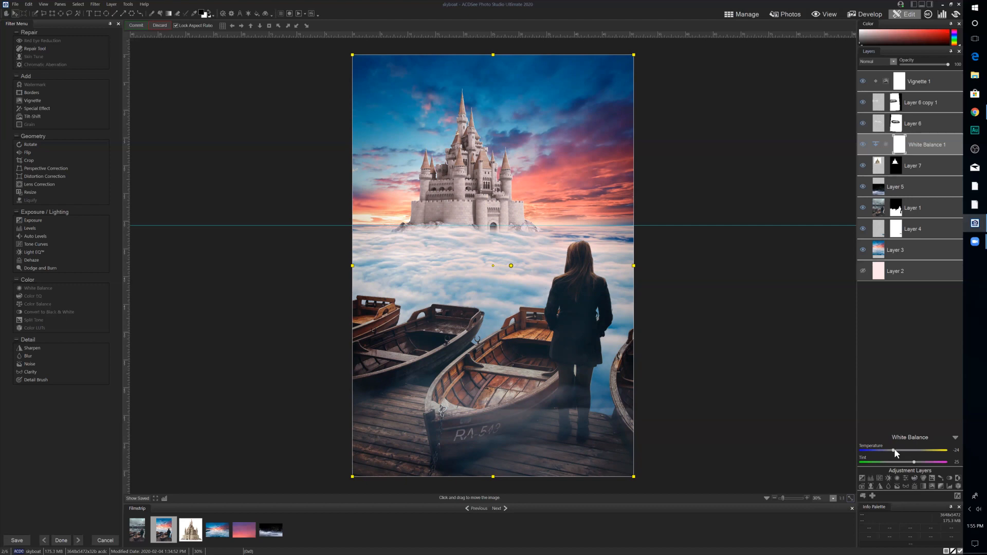
pyautogui.moveTo(915, 462); pyautogui.dragTo(915, 463)
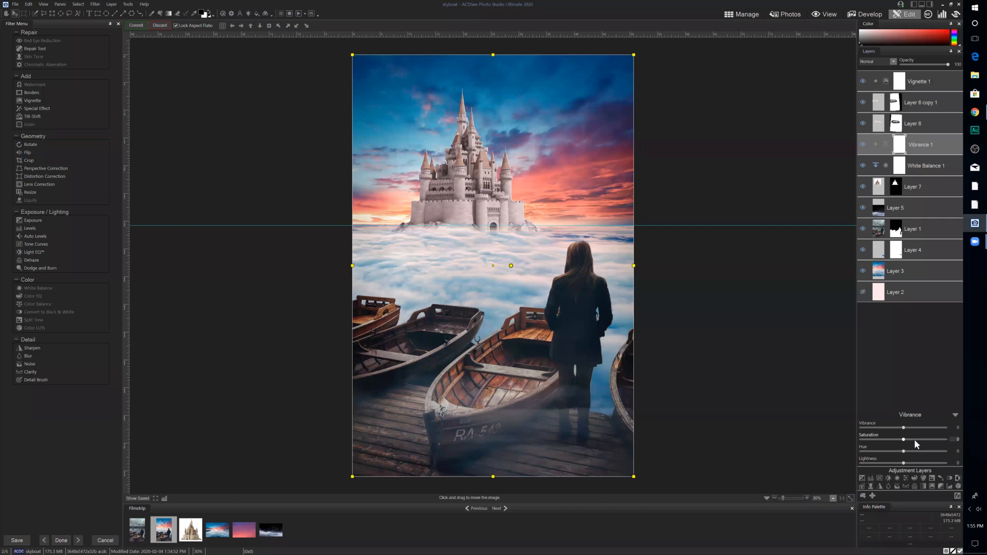
# Add a Vibrance adjustment layer with saturation 35 and opacity 29, and move it above Layer 6 copy 1
pyautogui.moveTo(904, 440); pyautogui.dragTo(918, 439)
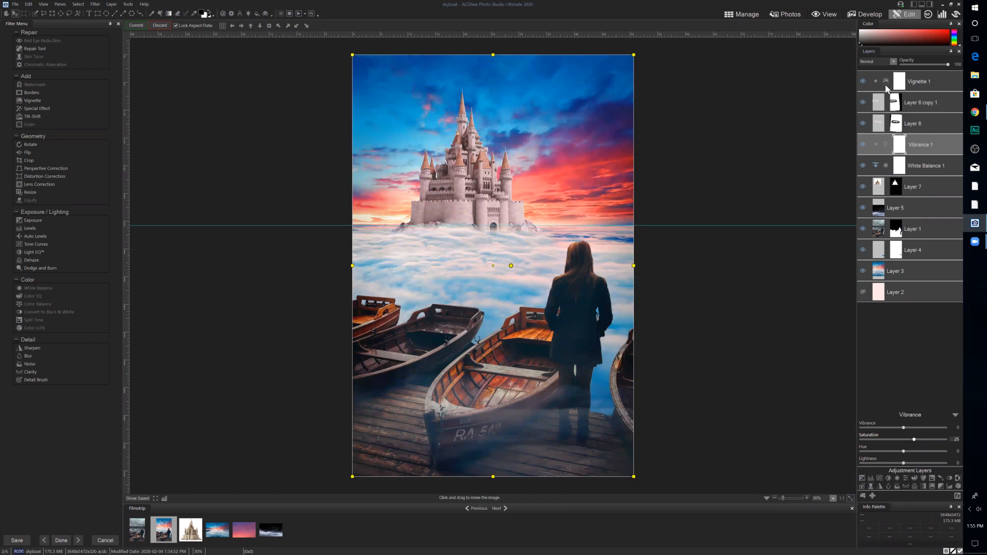
pyautogui.click(916, 64)
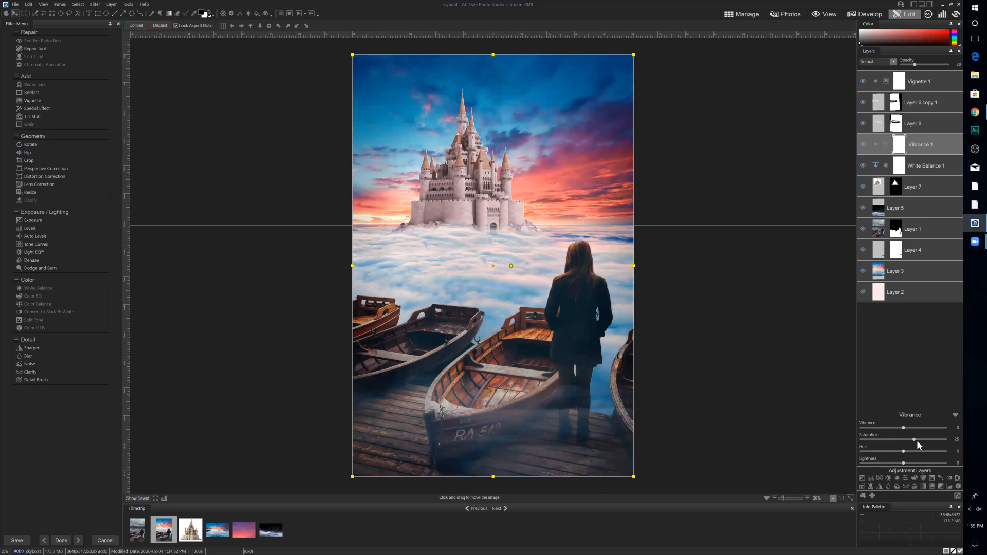
pyautogui.moveTo(918, 440); pyautogui.dragTo(921, 440)
pyautogui.moveTo(918, 147); pyautogui.dragTo(915, 98)
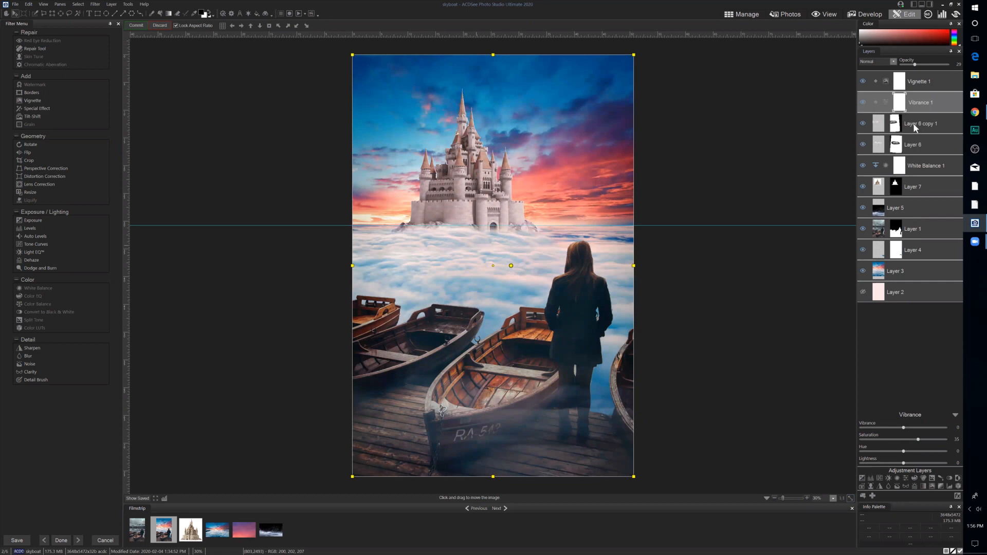
pyautogui.click(863, 124)
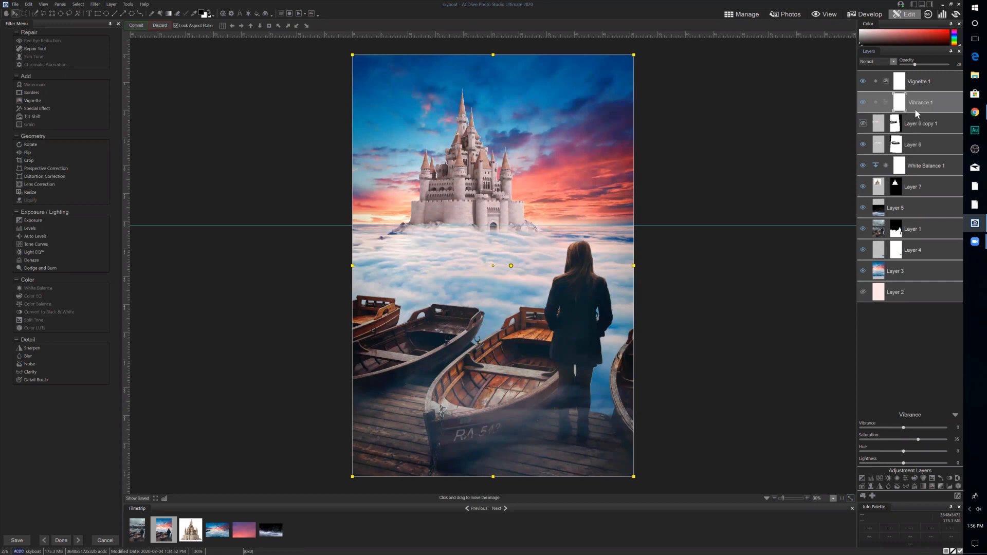
# Paste the purple and pink sky as a new layer below the vignette, enlarge it to cover the whole canvas, and commit
pyautogui.hotkey('ctrl', 'z')
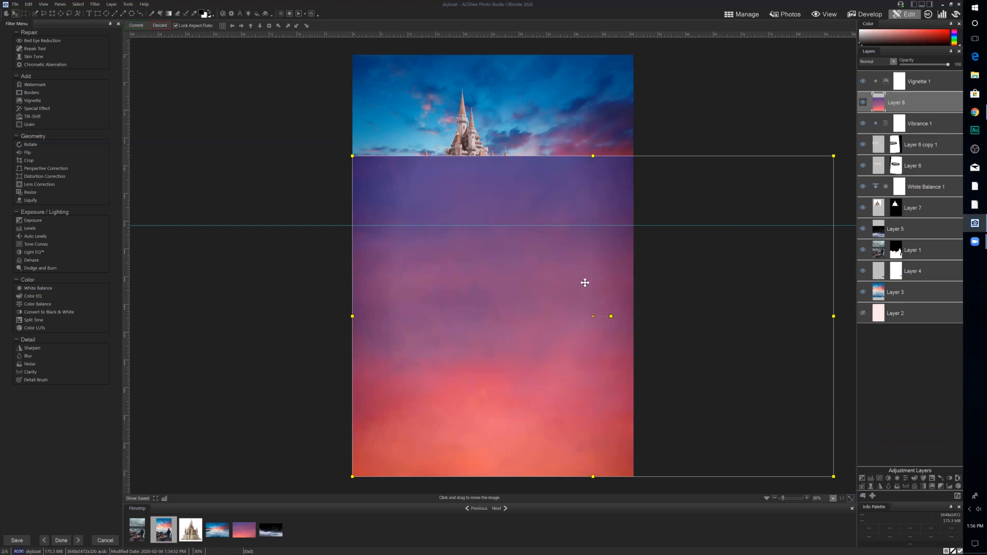
pyautogui.moveTo(352, 156); pyautogui.dragTo(205, 57)
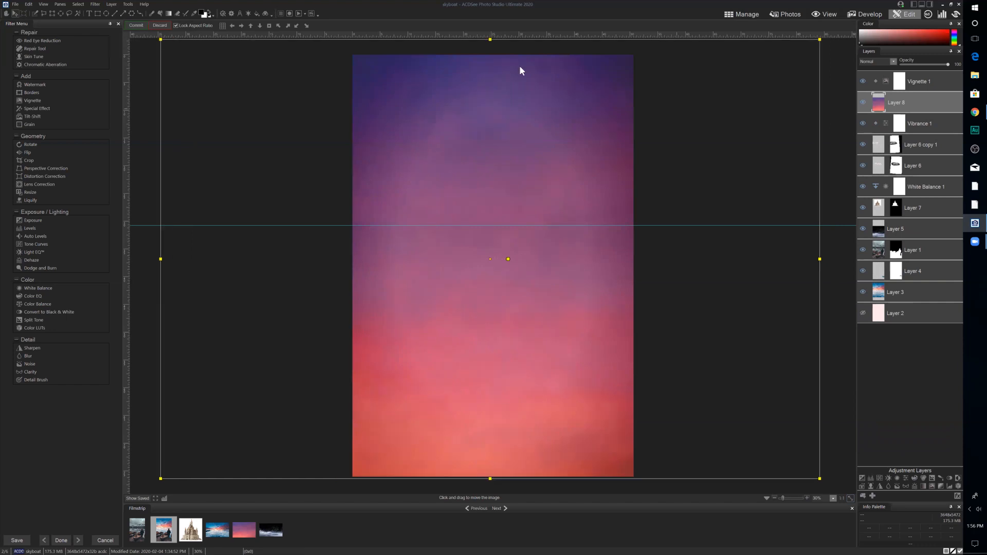
pyautogui.press('Return')
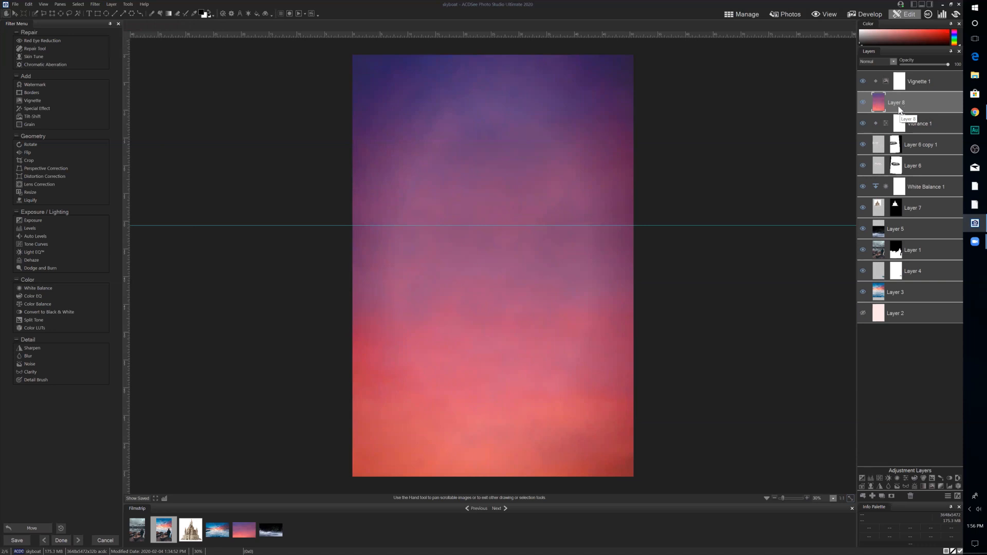
# Set the purple and pink sky layer to Soft light blending at 45 opacity, toggling its visibility to compare
pyautogui.click(893, 63)
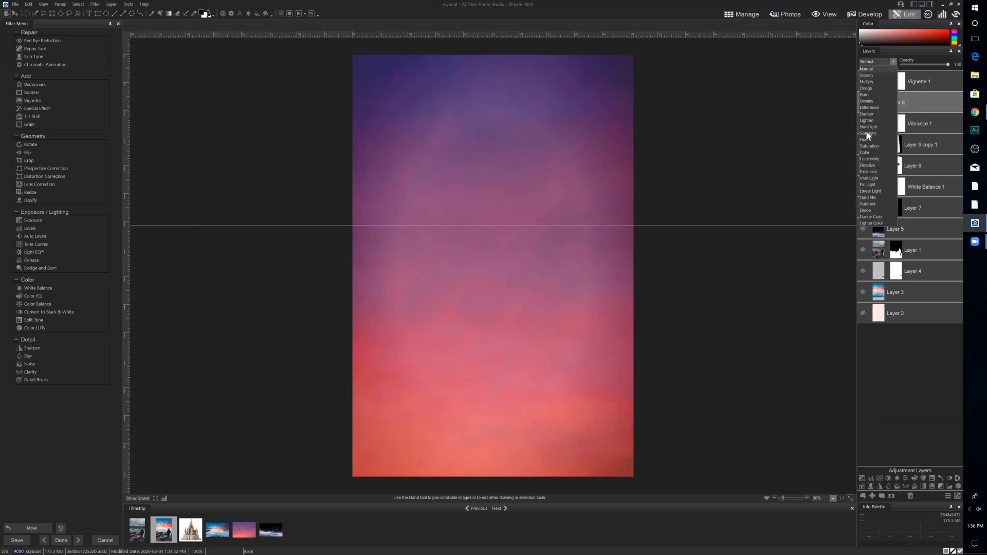
pyautogui.click(919, 64)
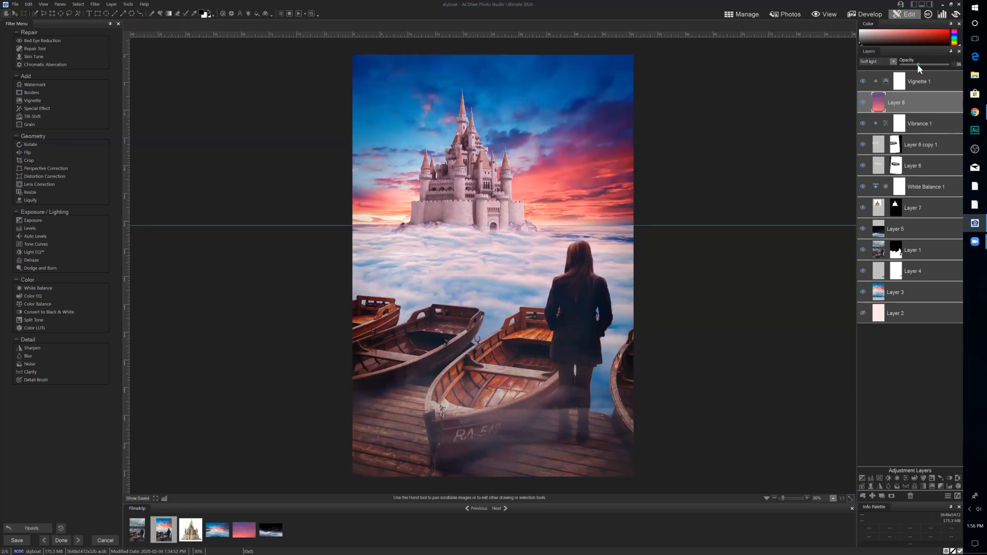
pyautogui.moveTo(918, 64); pyautogui.dragTo(916, 63)
pyautogui.click(864, 103)
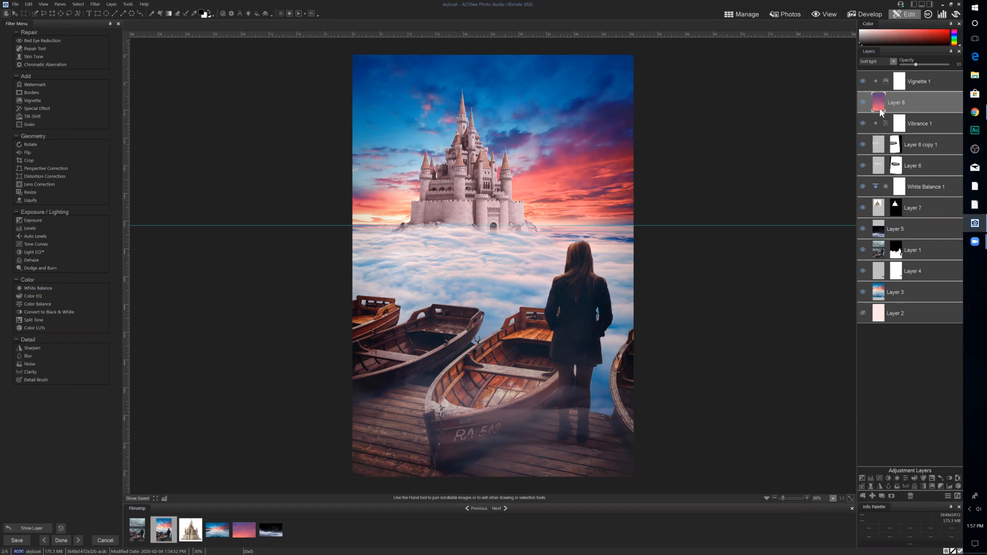
pyautogui.click(923, 65)
pyautogui.press('Left')
# Compare the current composite with the previously saved version of the image
pyautogui.click(139, 499)
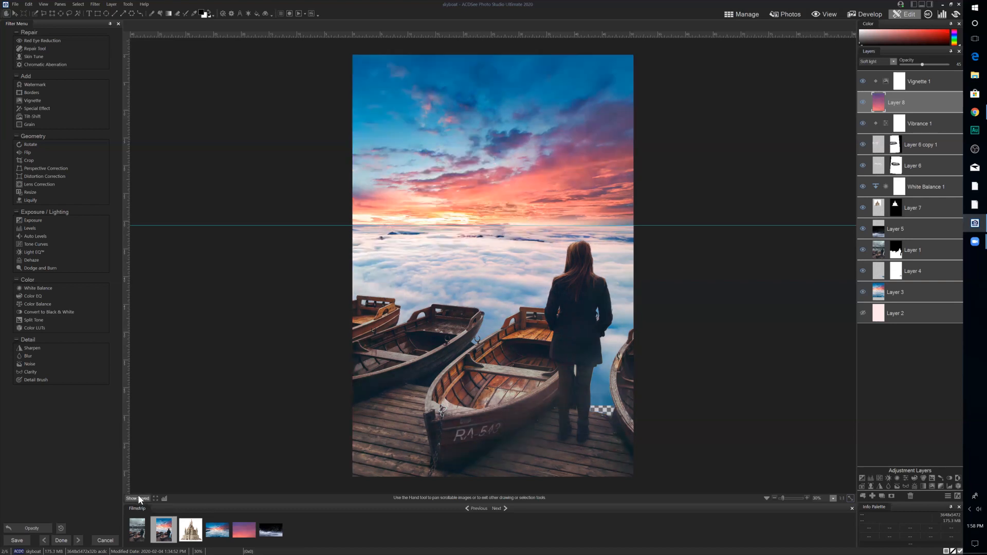
pyautogui.click(140, 499)
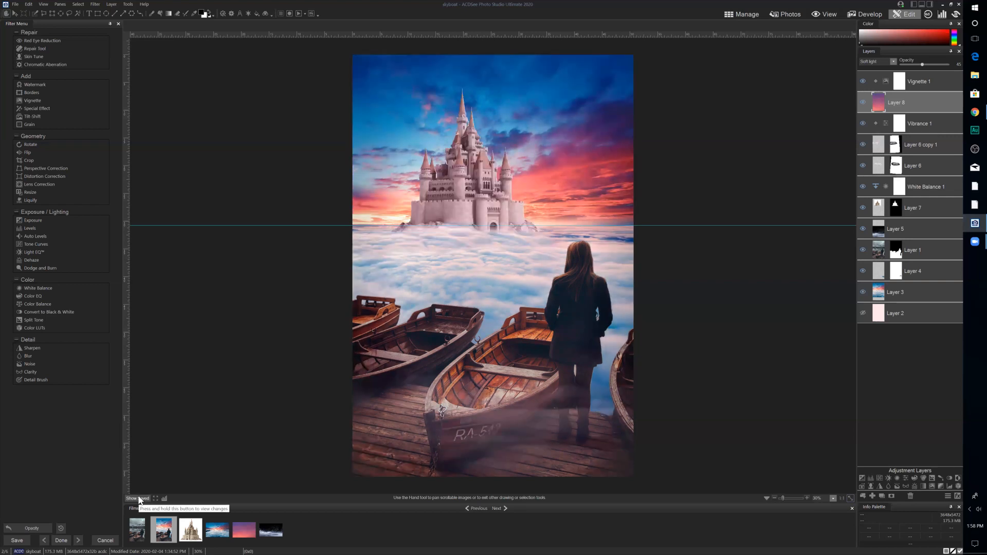
pyautogui.click(139, 499)
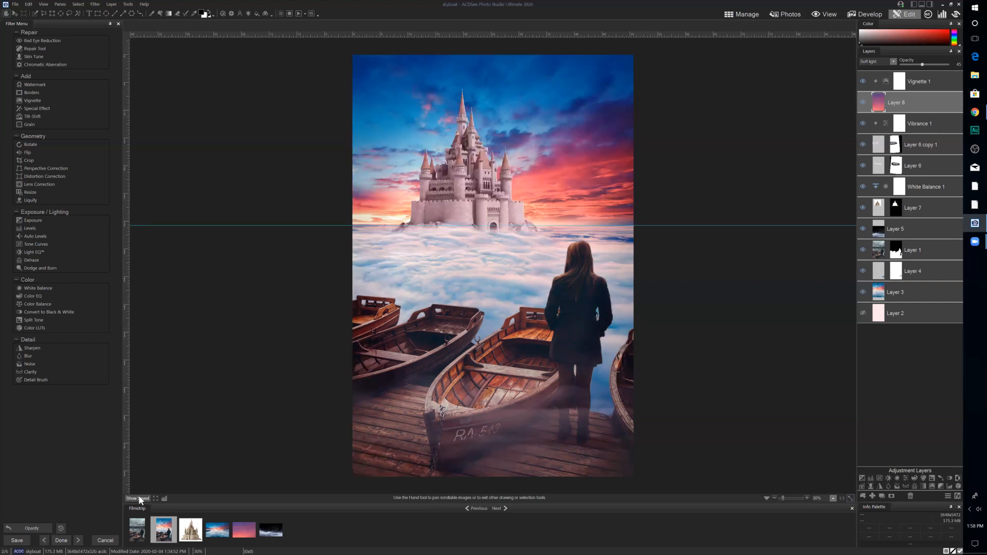
pyautogui.click(139, 499)
# Add a Gradient Map adjustment layer above the purple sky layer, and set its shadows colour to hot pink
pyautogui.click(924, 486)
pyautogui.rightClick(916, 365)
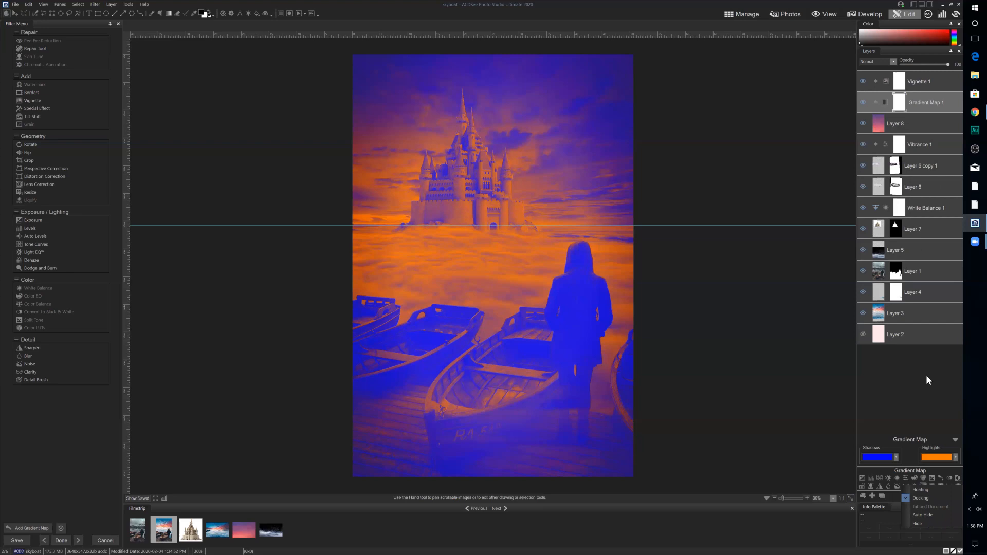
pyautogui.click(911, 406)
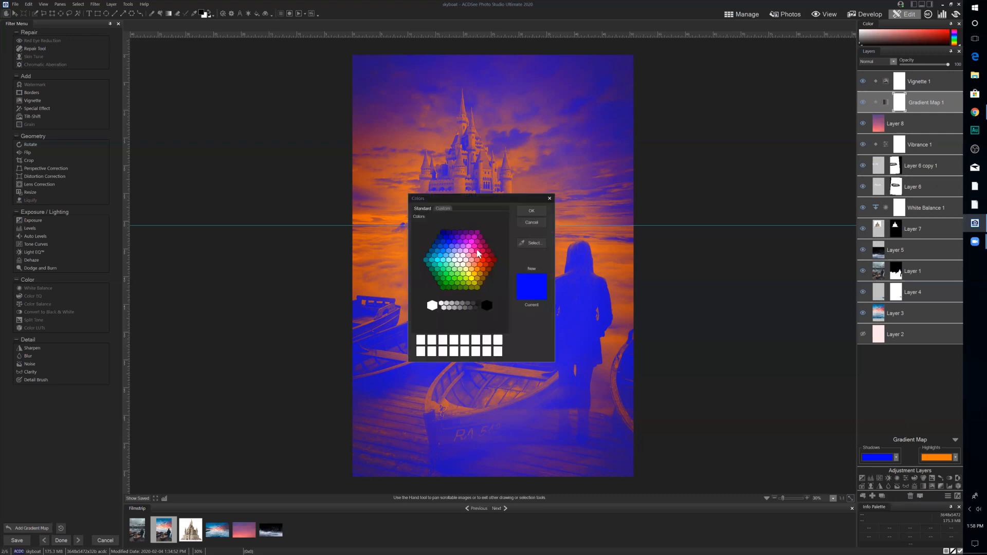
pyautogui.click(477, 254)
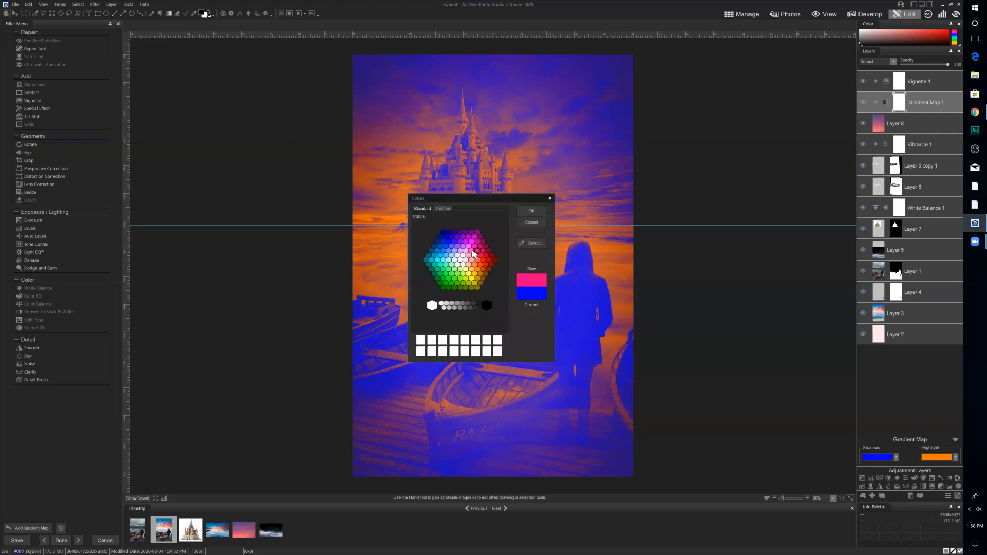
pyautogui.click(540, 212)
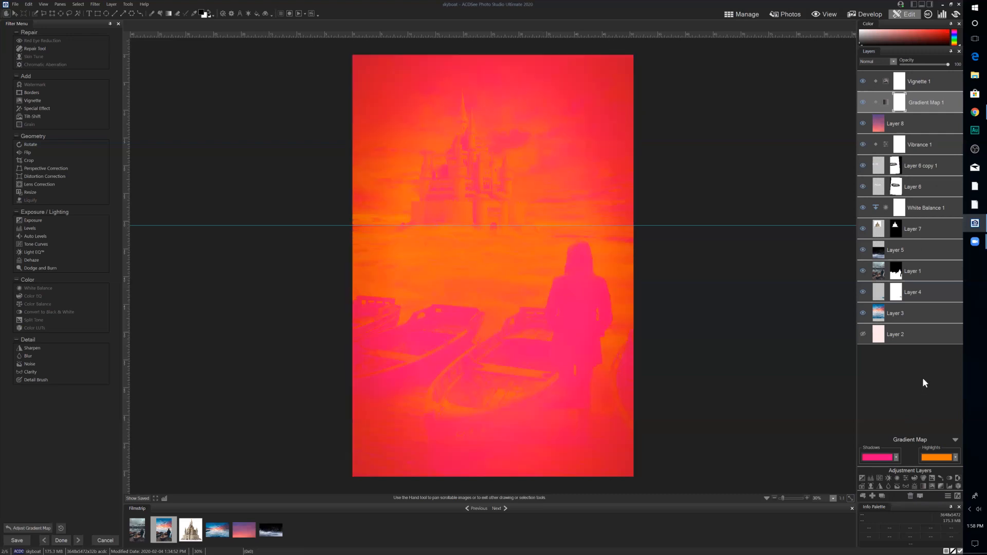
# Set the Gradient Map layer to Overlay blending at about 20 opacity, and compare the image with and without the adjustments
pyautogui.click(895, 63)
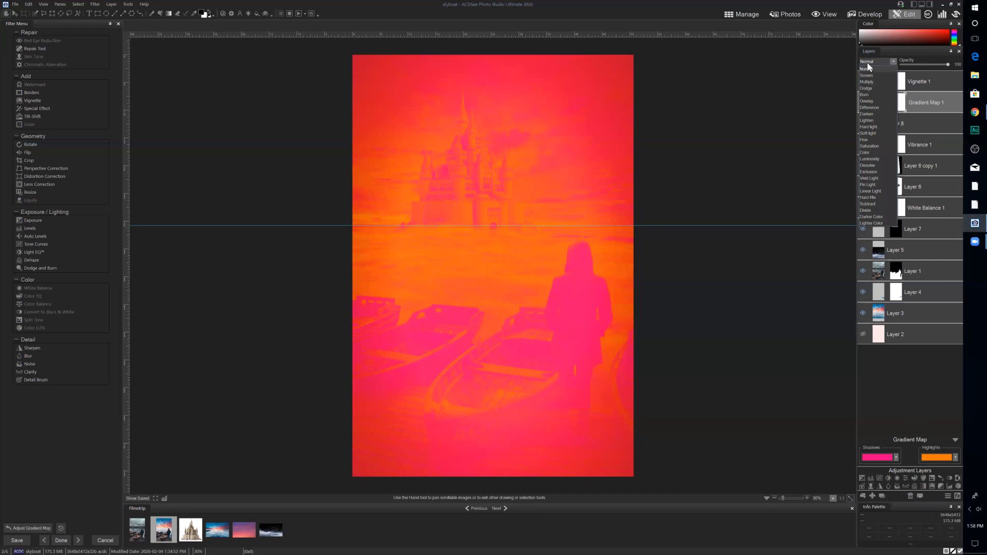
pyautogui.click(871, 101)
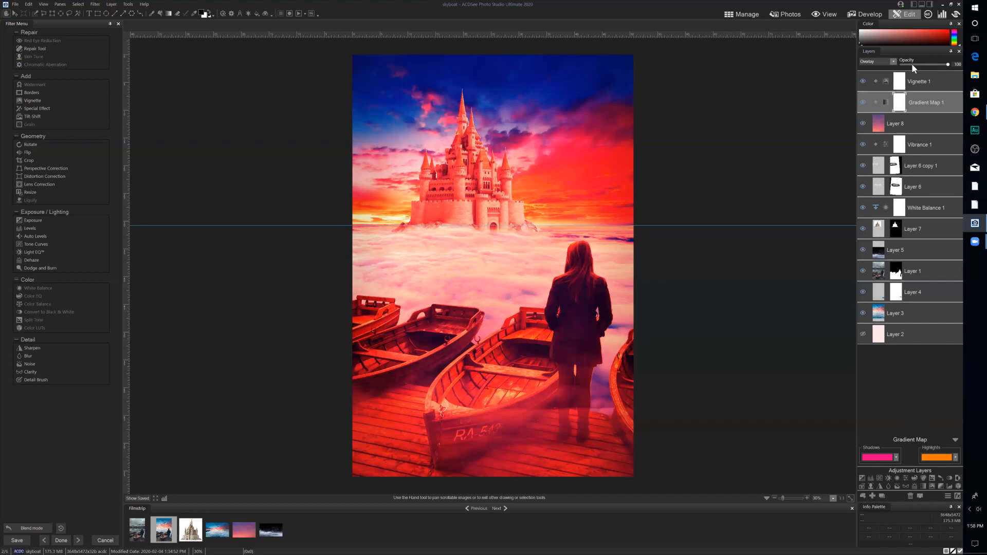
pyautogui.moveTo(913, 64); pyautogui.dragTo(908, 62)
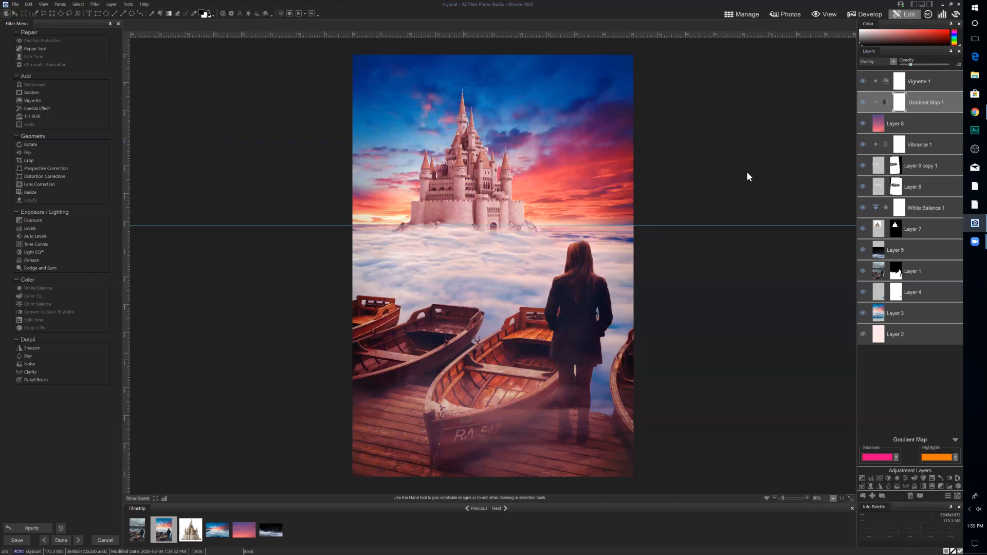
pyautogui.click(863, 81)
pyautogui.click(143, 498)
pyautogui.click(909, 63)
pyautogui.click(863, 102)
# Add a blank layer between Layer 1 and Layer 4, and set the foreground colour to blue
pyautogui.click(924, 270)
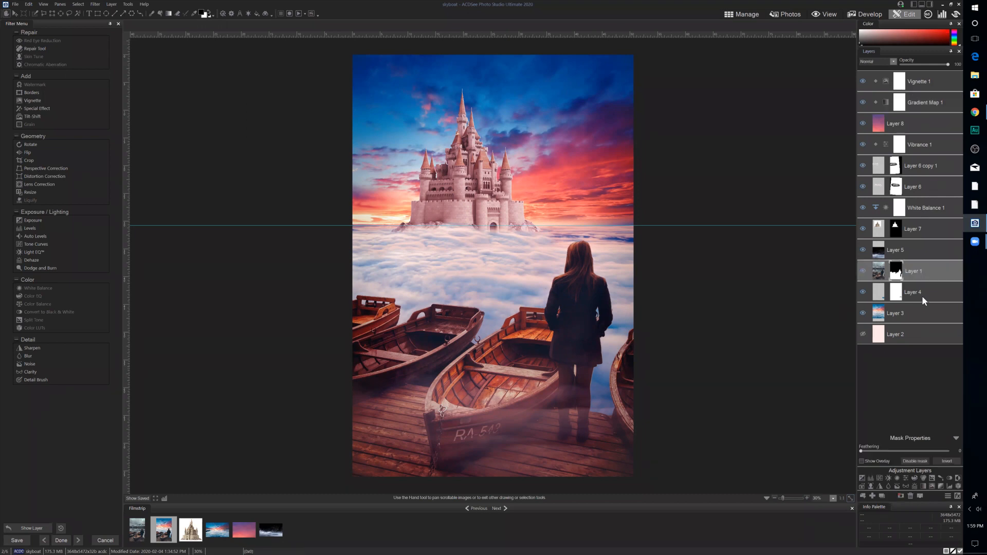
pyautogui.press('Down')
pyautogui.click(873, 498)
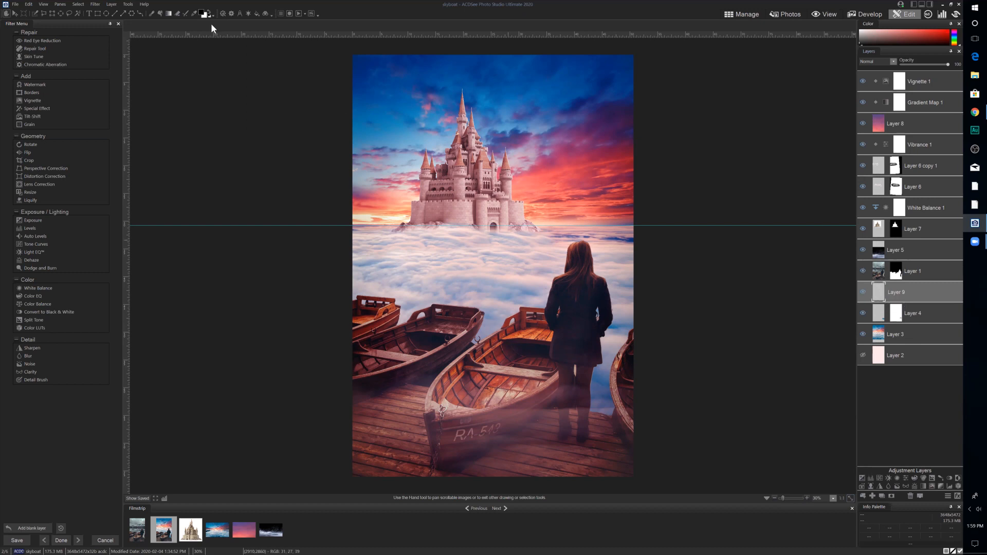
pyautogui.click(178, 14)
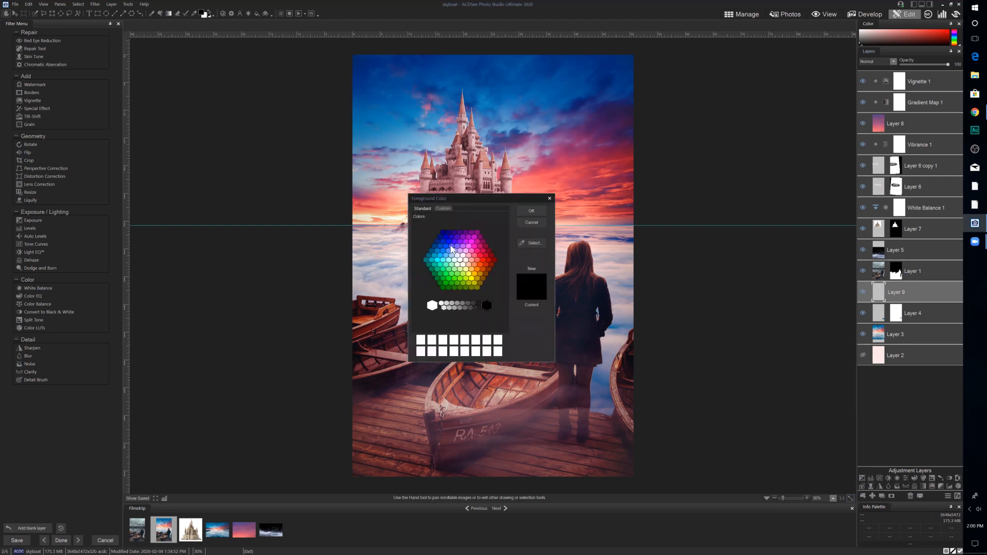
pyautogui.click(452, 249)
pyautogui.click(446, 241)
pyautogui.press('Return')
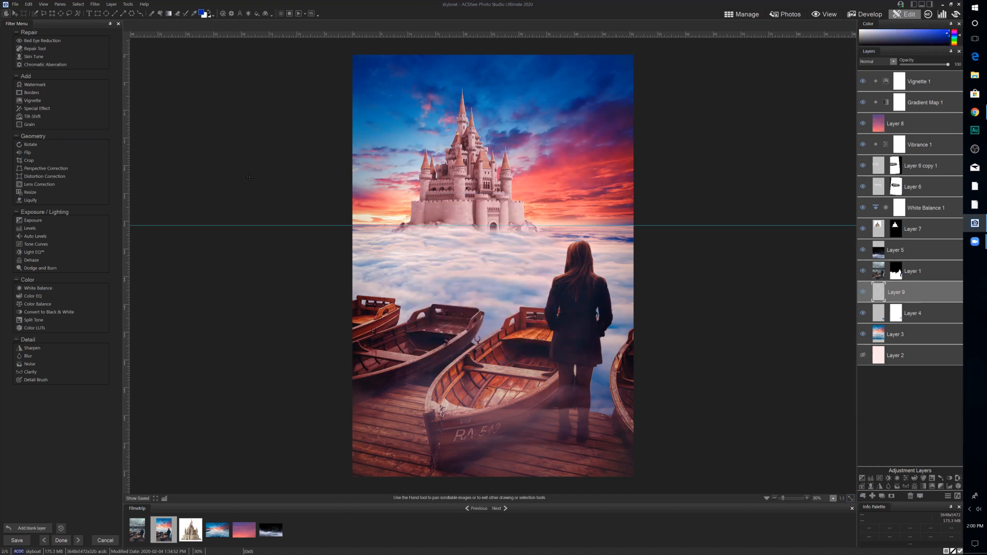
# Brush blue at about 61 opacity into the gap between the woman's legs and the far-right boat, and lower the layer's opacity to about 56
pyautogui.press('b')
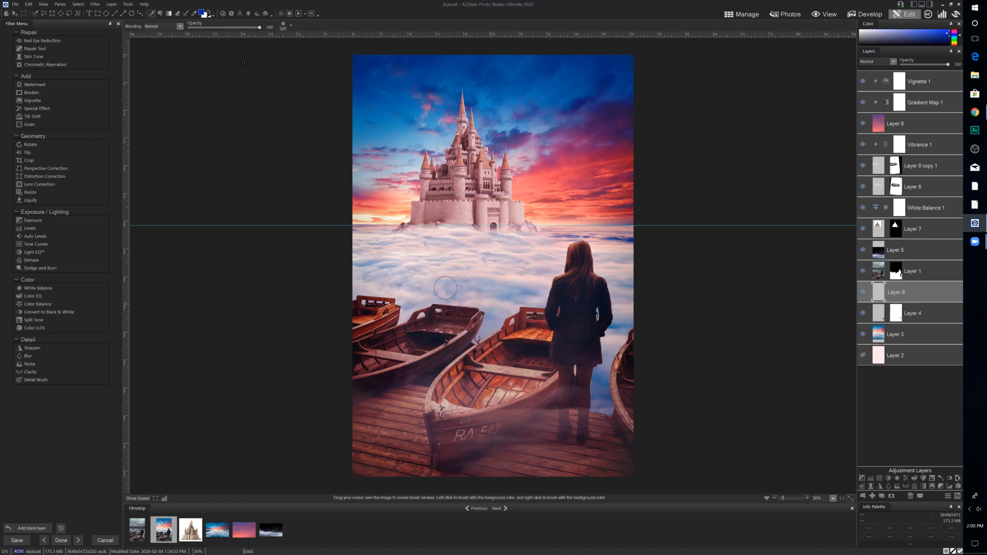
pyautogui.moveTo(259, 27); pyautogui.dragTo(232, 27)
pyautogui.scroll(2, 530, 376)
pyautogui.moveTo(596, 414)
pyautogui.mouseDown()
pyautogui.moveTo(623, 433)
pyautogui.moveTo(603, 413)
pyautogui.mouseUp()
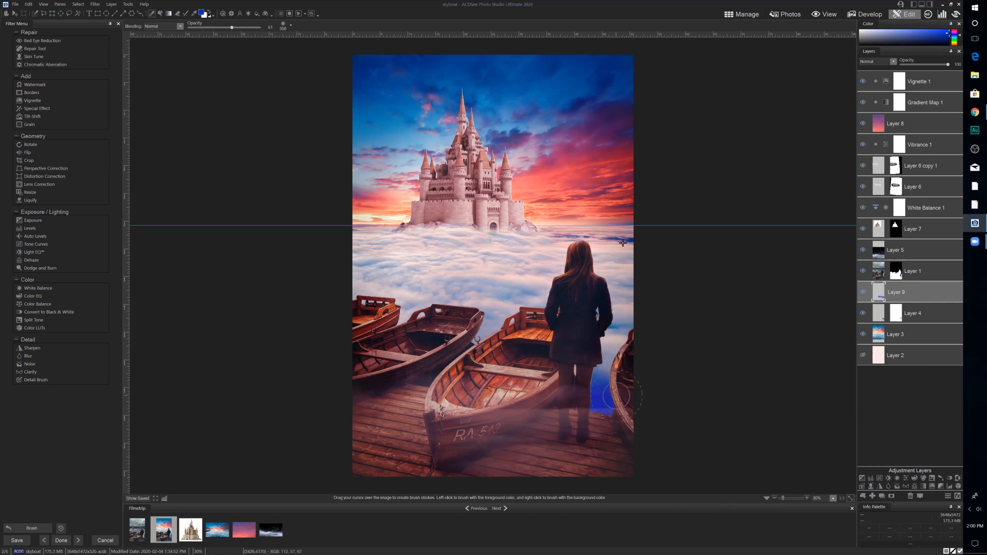
pyautogui.click(930, 64)
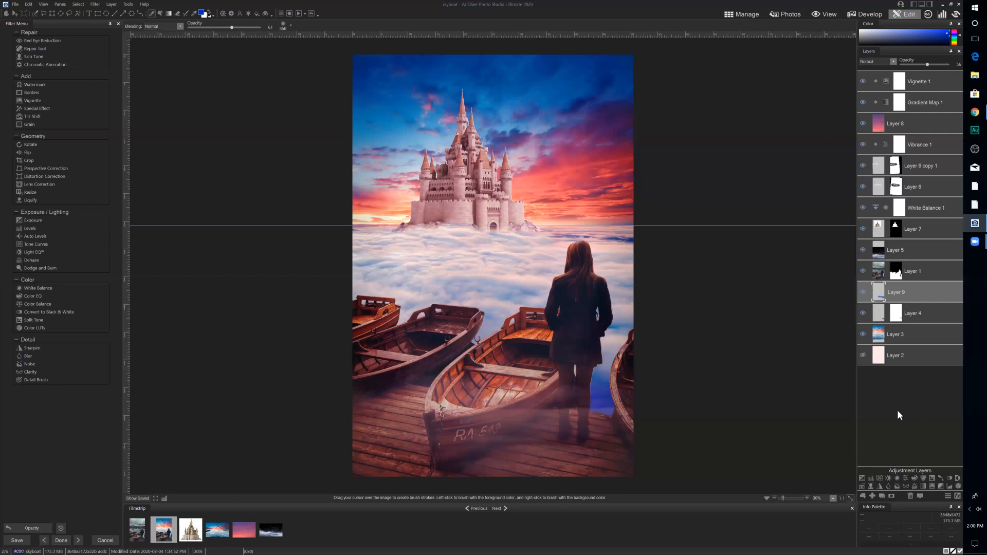
# Add a Shadow effect to Layer 1 with blur 36, a changed angle and a low opacity
pyautogui.click(917, 272)
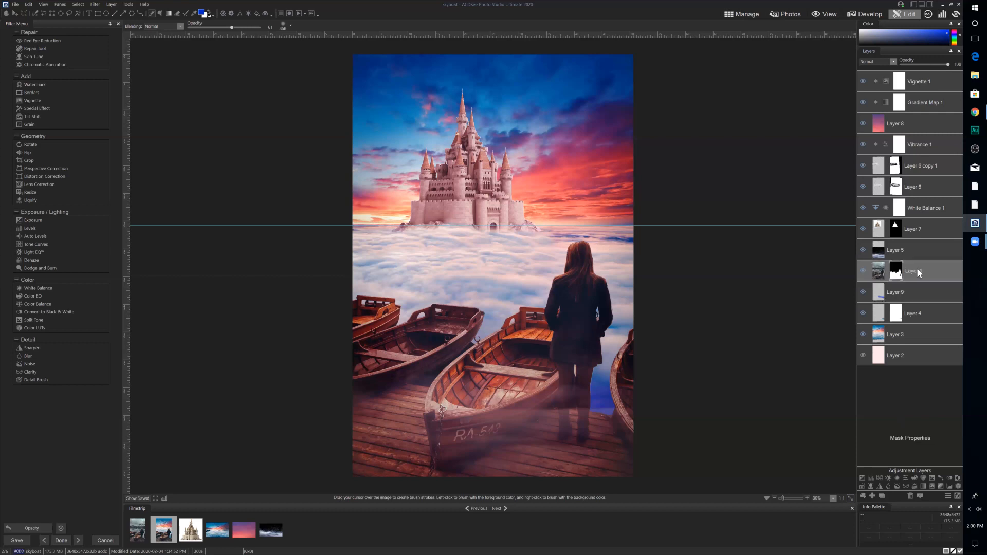
pyautogui.click(958, 496)
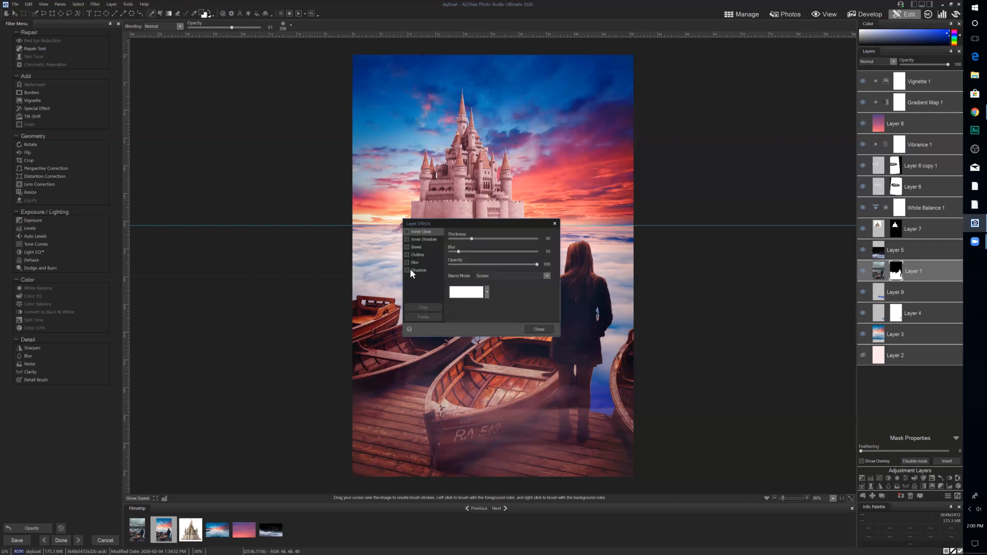
pyautogui.click(415, 270)
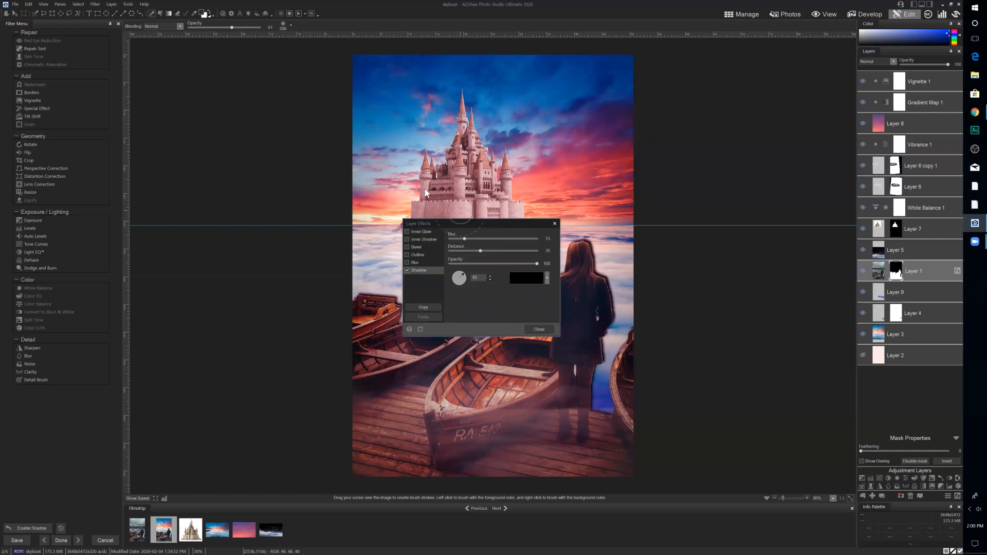
pyautogui.moveTo(470, 223); pyautogui.dragTo(403, 149)
pyautogui.click(401, 189)
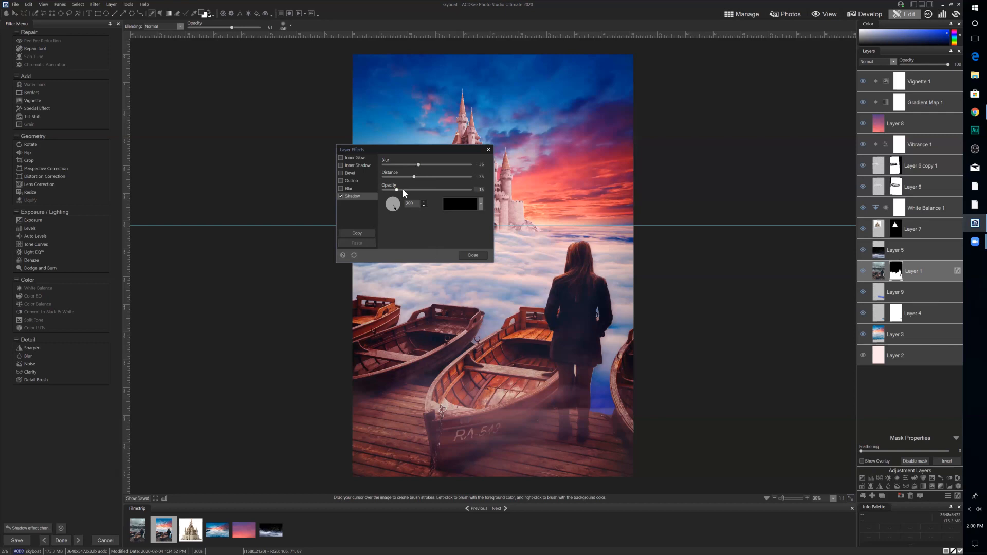
pyautogui.moveTo(396, 190); pyautogui.dragTo(402, 190)
pyautogui.click(473, 256)
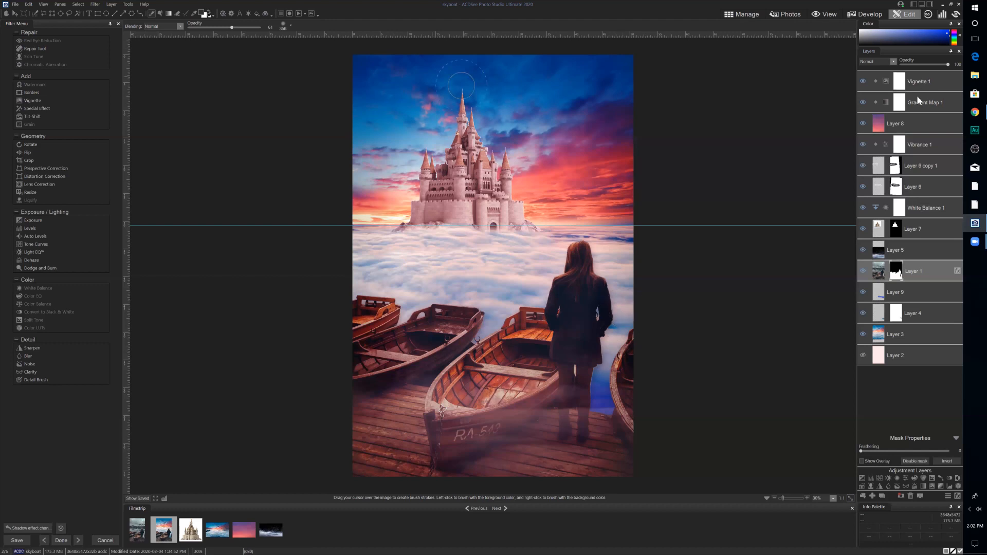
pyautogui.click(921, 82)
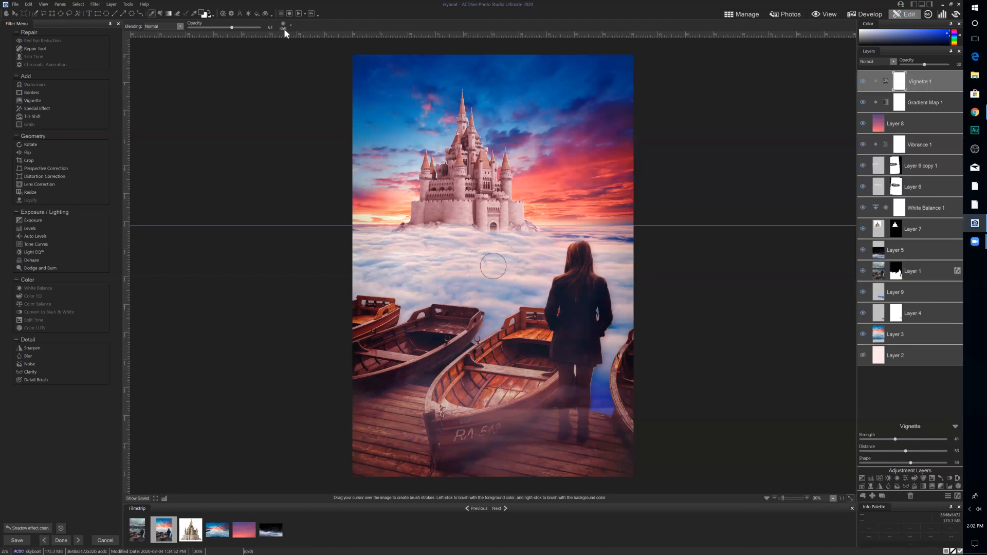
pyautogui.hotkey('alt', 's')
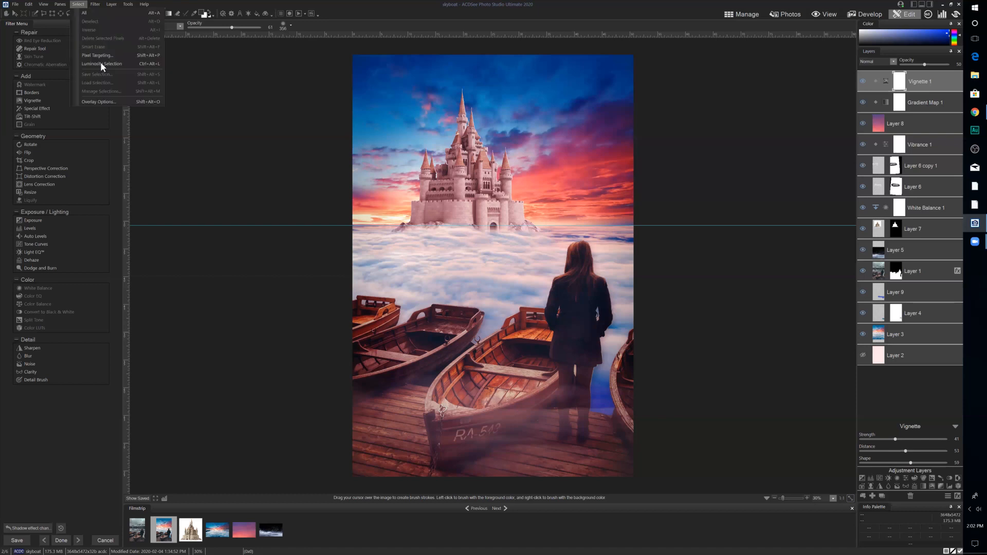
pyautogui.press('Escape')
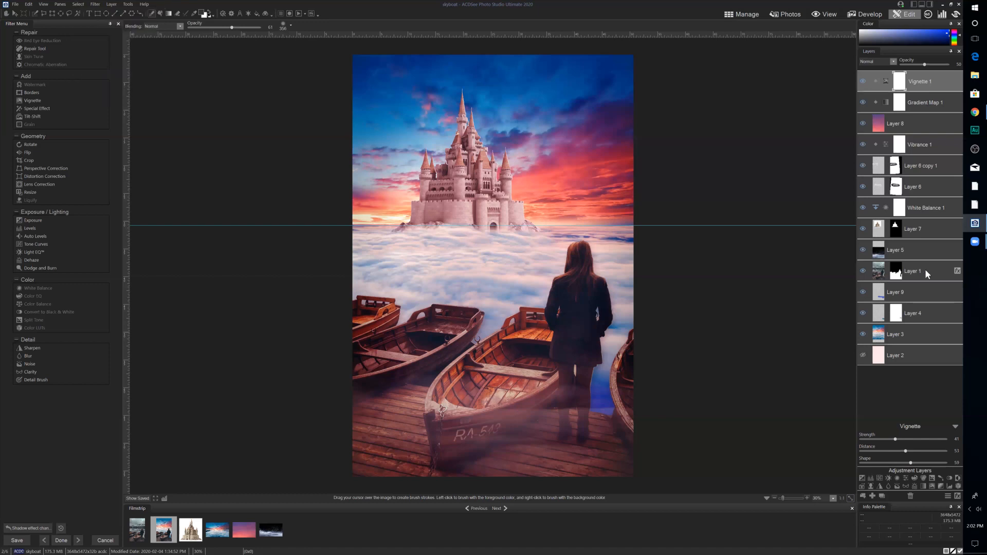
# Make a luminosity selection with Layer 1 active, invert it, and deselect
pyautogui.hotkey('ctrl', 'z')
pyautogui.hotkey('ctrl', 'z')
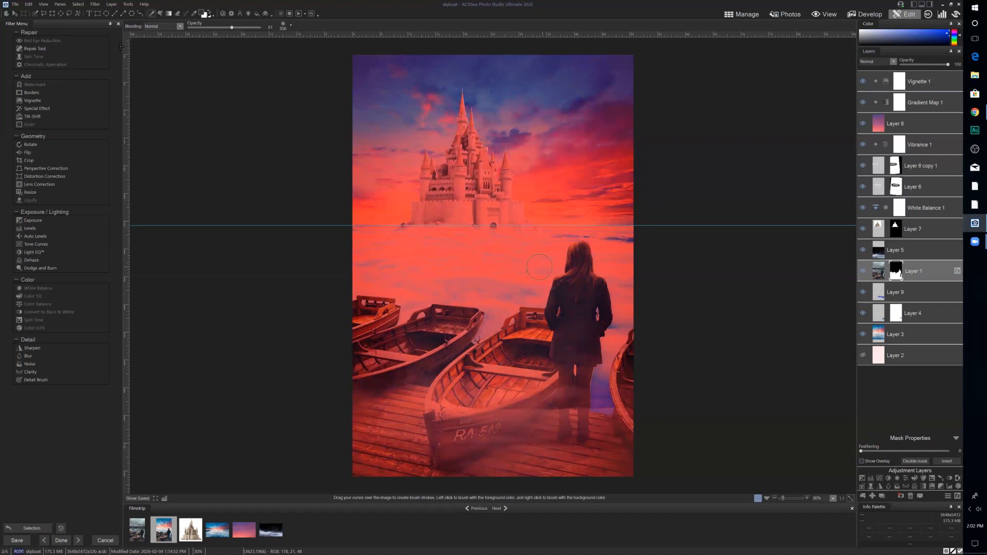
pyautogui.click(78, 4)
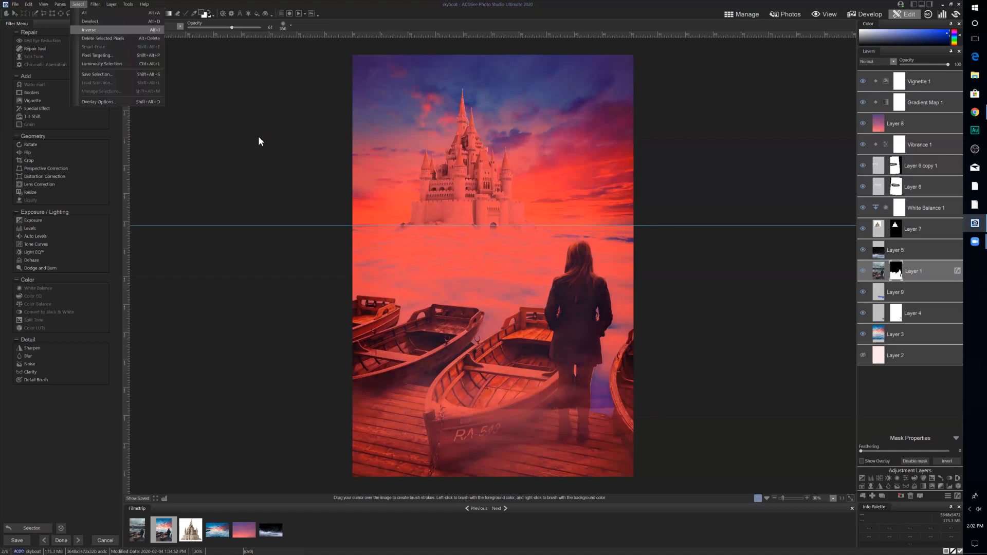
pyautogui.click(697, 353)
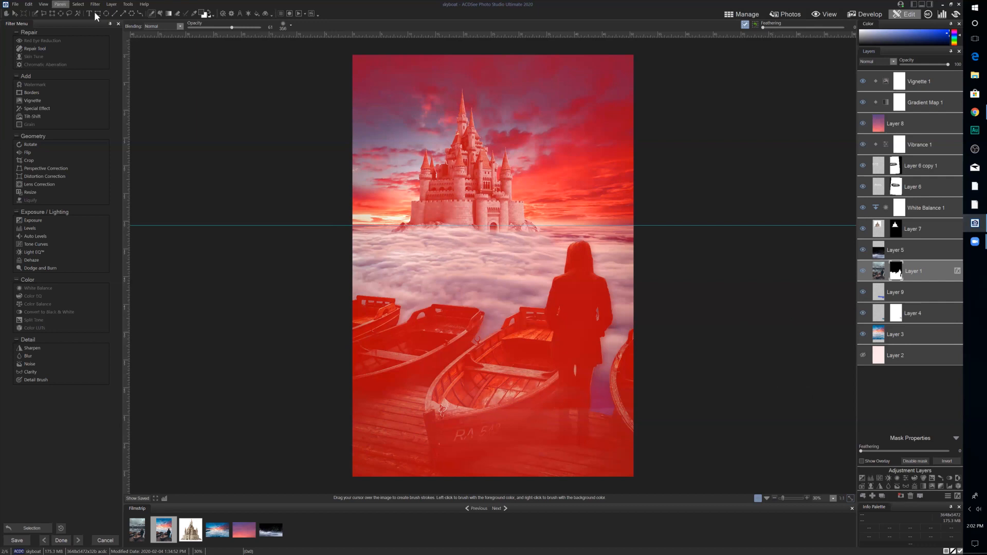
pyautogui.click(78, 4)
pyautogui.click(82, 21)
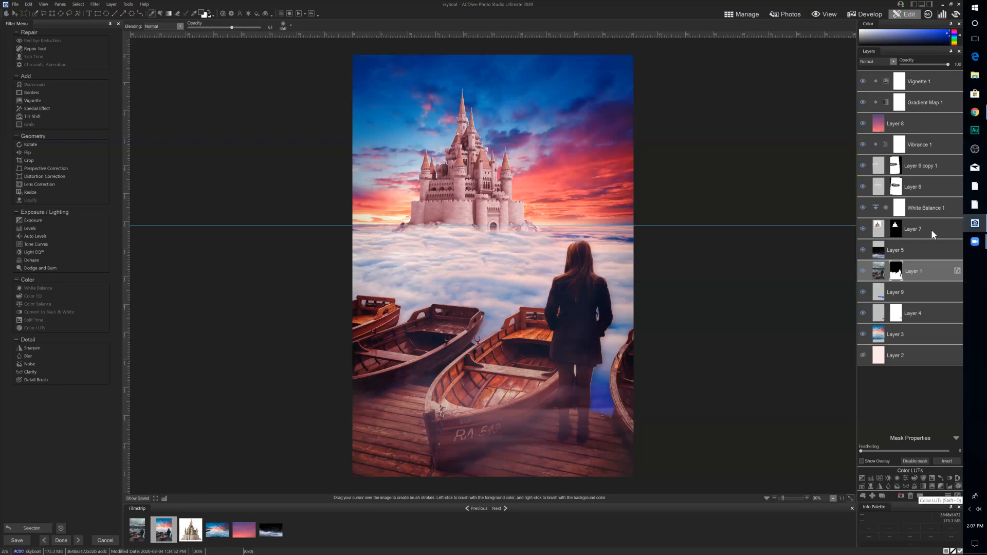
# Add a Color LUTs adjustment layer above the Vignette 1 layer
pyautogui.click(929, 81)
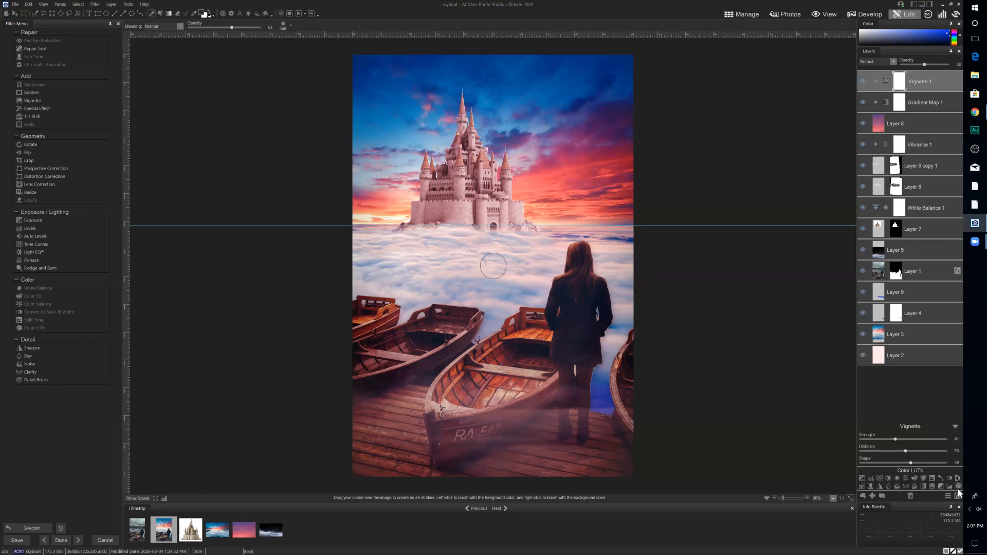
pyautogui.click(958, 487)
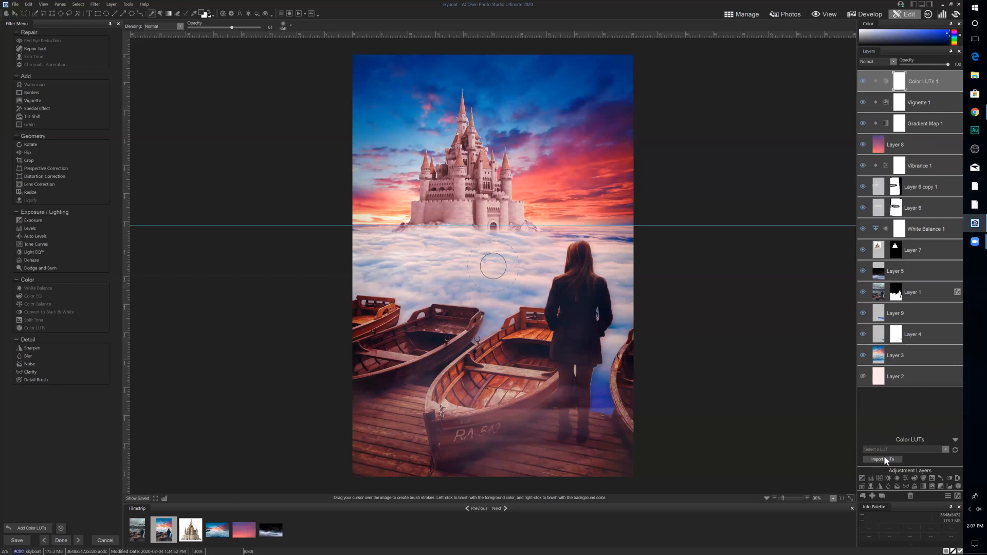
# Check which LUT files and file formats can be imported, and leave the import without loading one
pyautogui.click(885, 457)
pyautogui.click(883, 459)
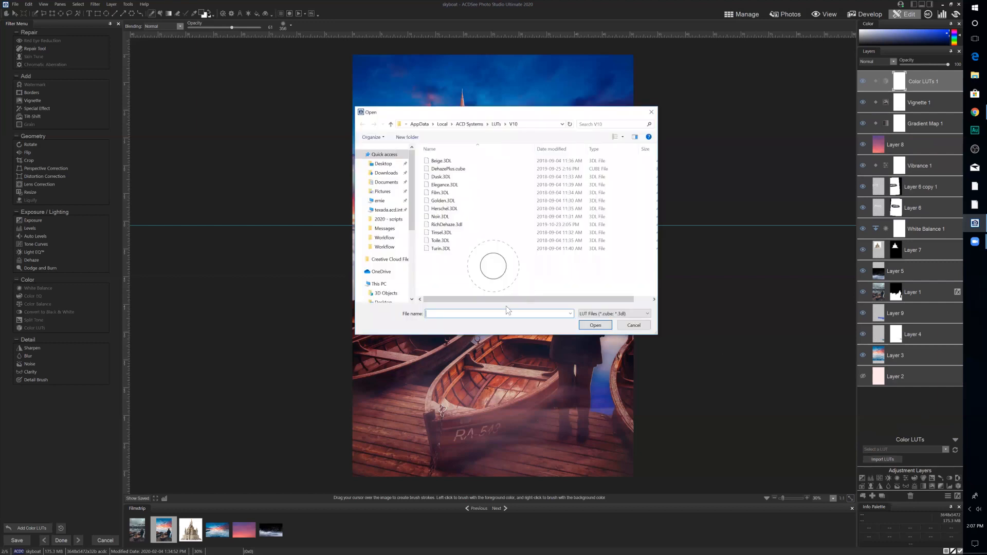
pyautogui.click(639, 315)
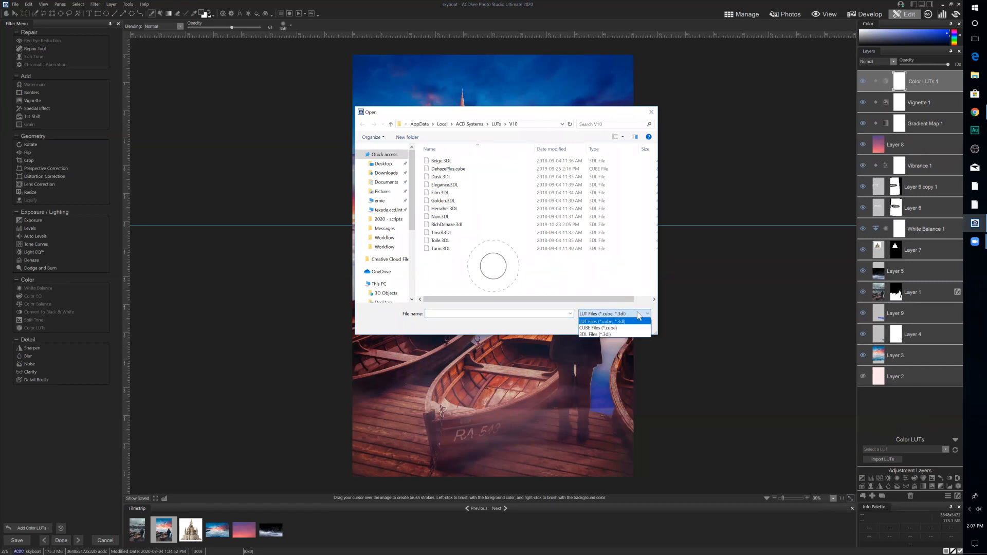
pyautogui.click(567, 332)
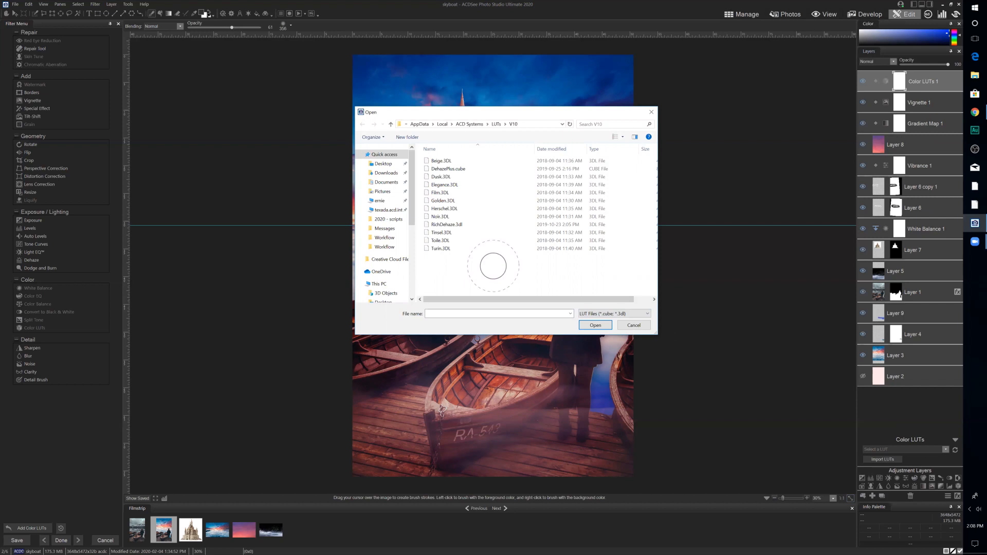
pyautogui.click(636, 328)
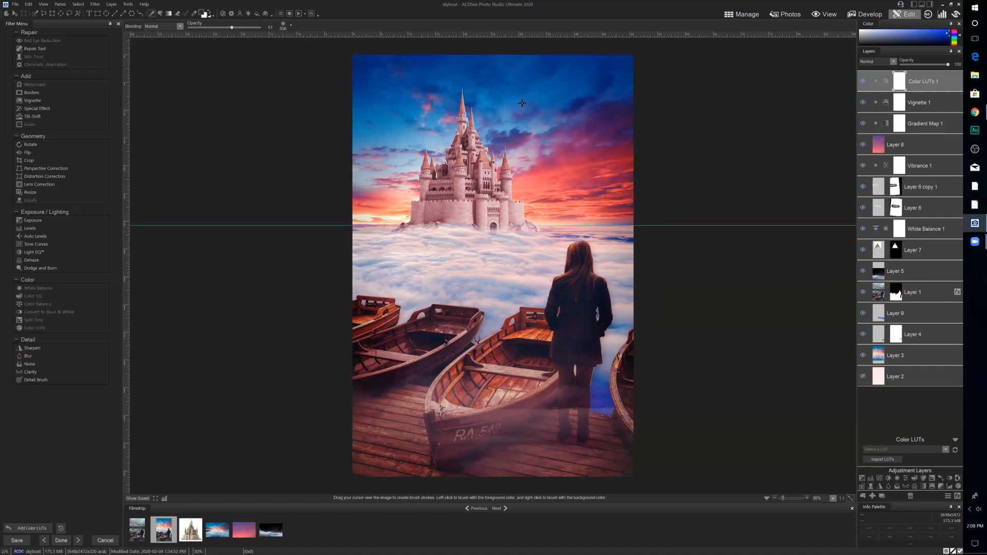
# Save the layered skyboat composite
pyautogui.click(17, 7)
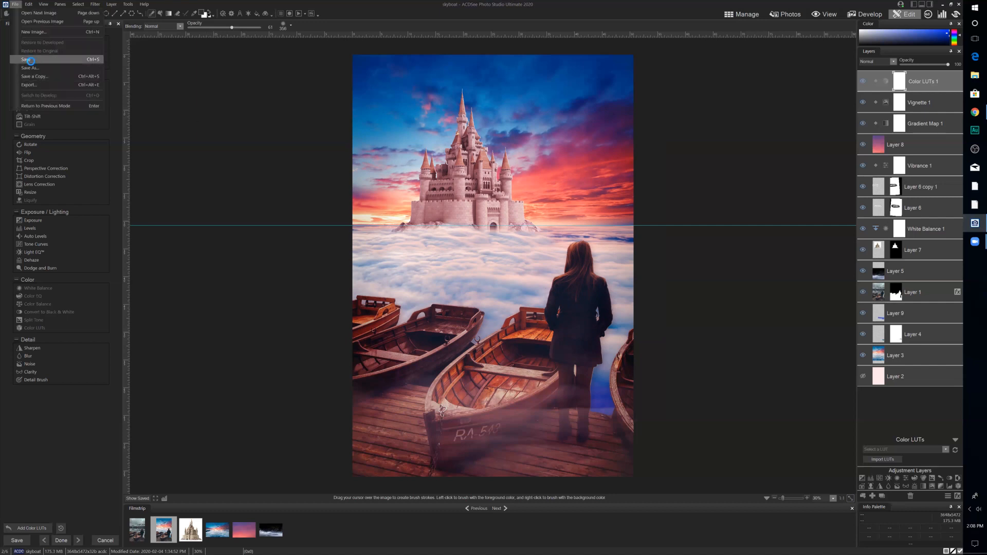
pyautogui.click(30, 60)
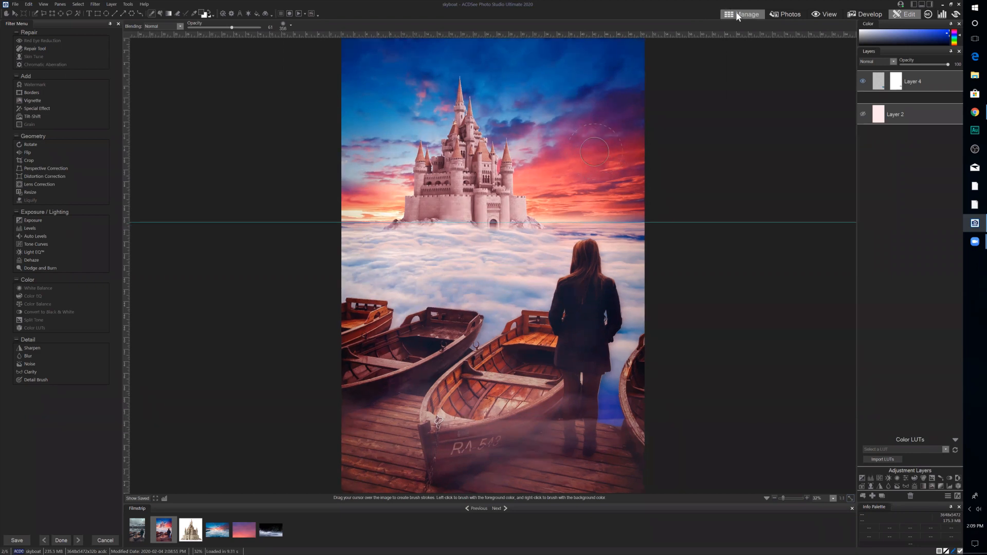
# Return to the file browser and open the Landscapes folder in Pictures
pyautogui.click(738, 15)
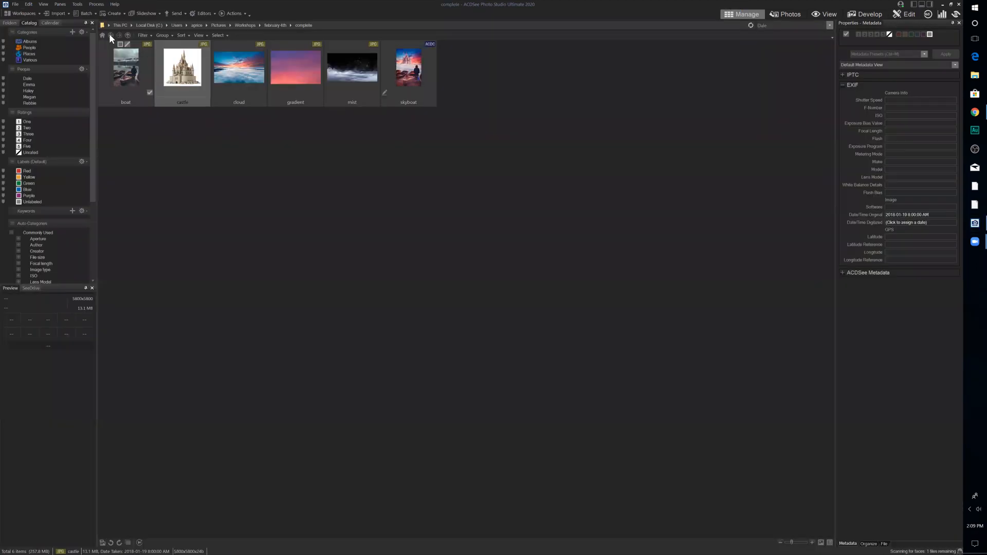
pyautogui.click(110, 35)
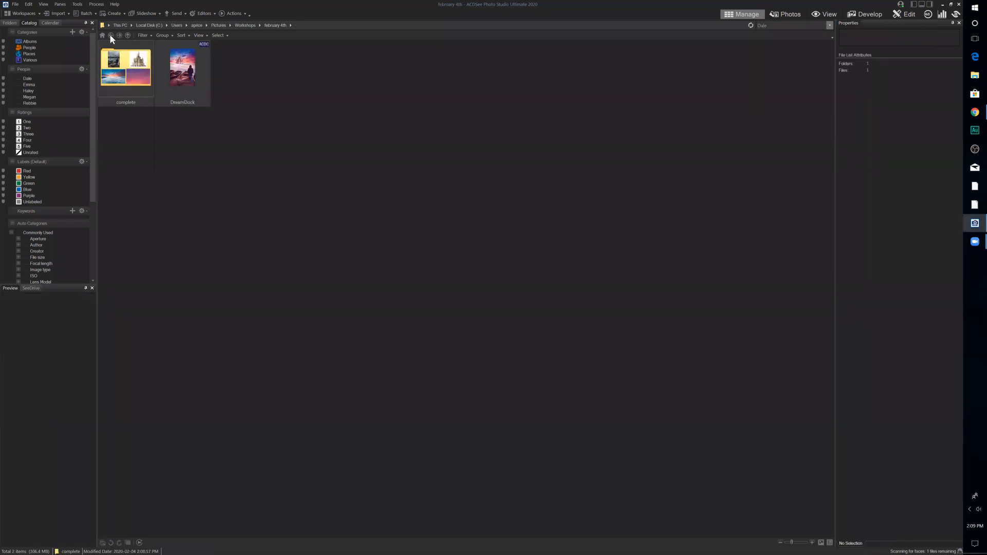
pyautogui.click(110, 35)
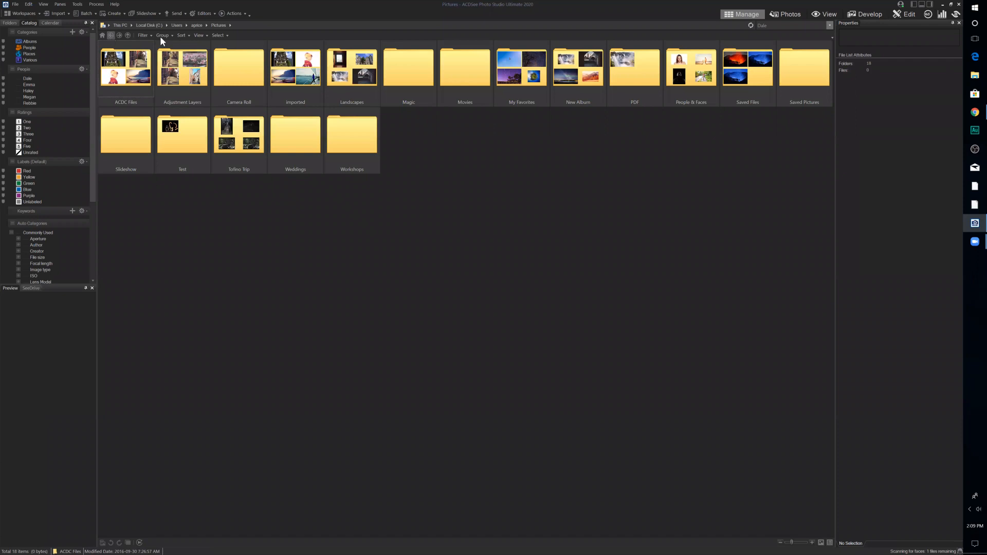
pyautogui.hotkey('alt', 'Left')
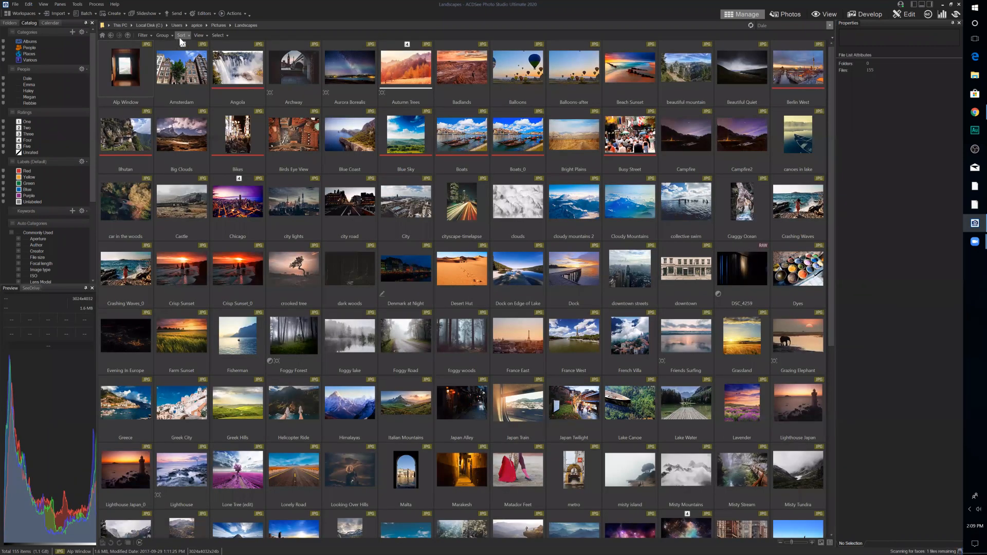
# Group the Landscapes photos by Day Taken and browse the date groups back to the earliest one
pyautogui.click(162, 35)
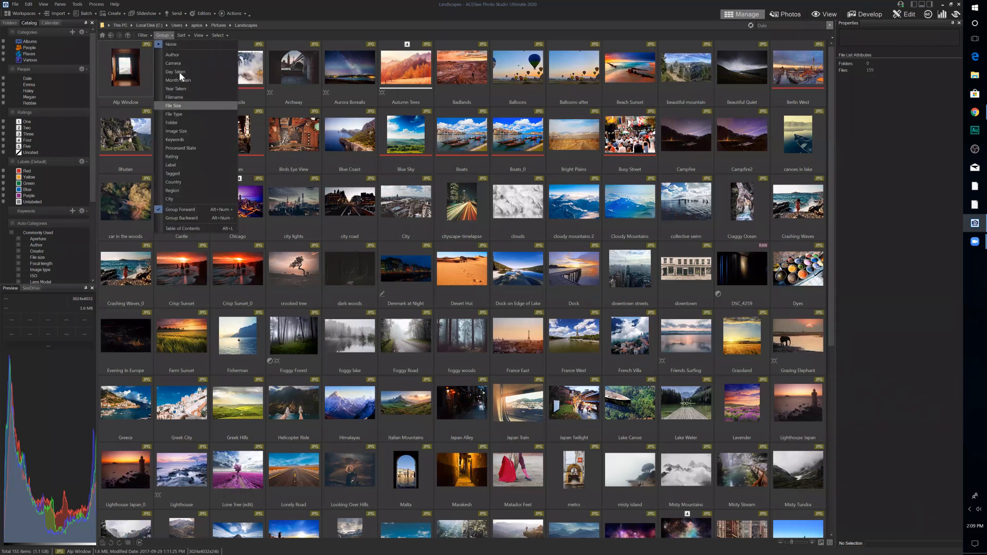
pyautogui.click(177, 72)
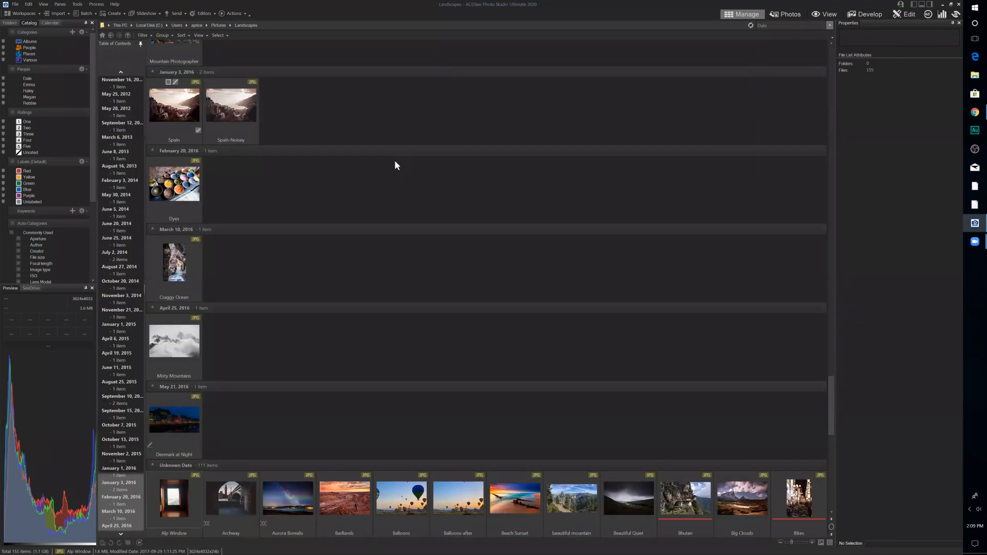
pyautogui.scroll(-2, 394, 160)
pyautogui.scroll(7, 402, 165)
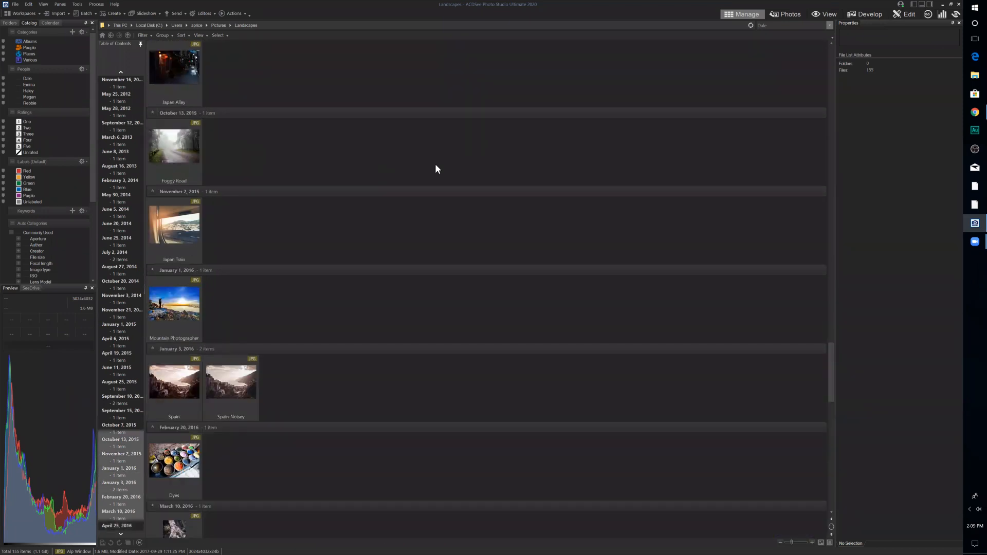
pyautogui.scroll(5, 818, 314)
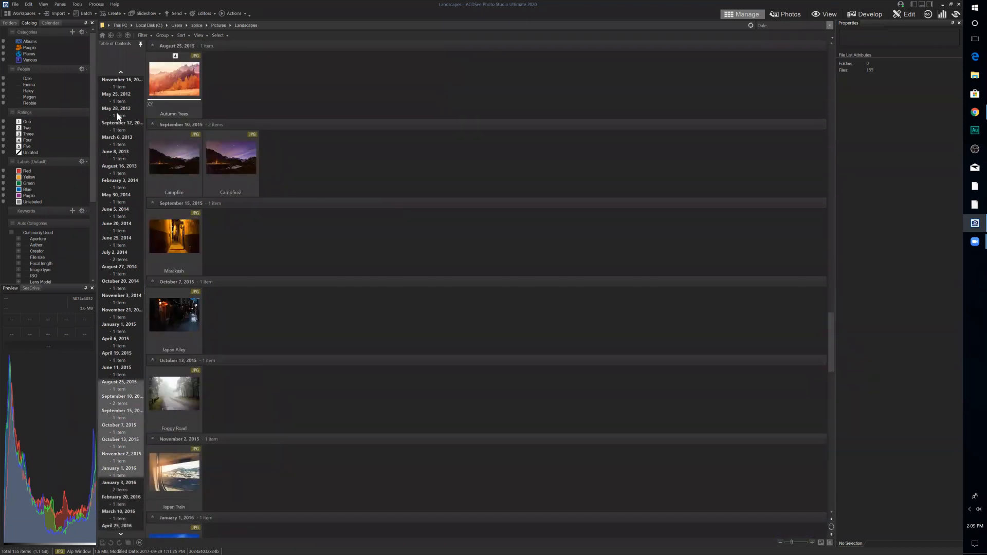
pyautogui.scroll(15, 116, 112)
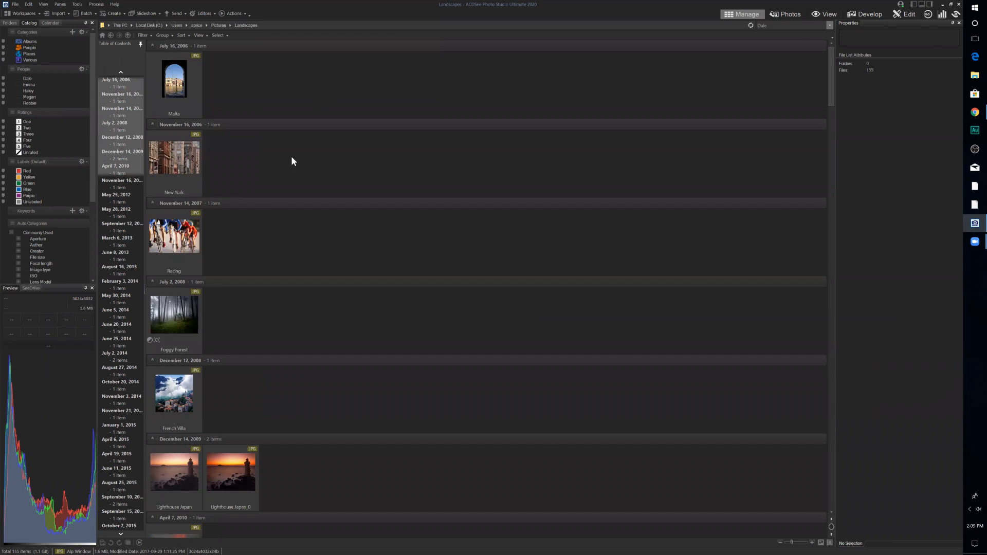
pyautogui.click(169, 34)
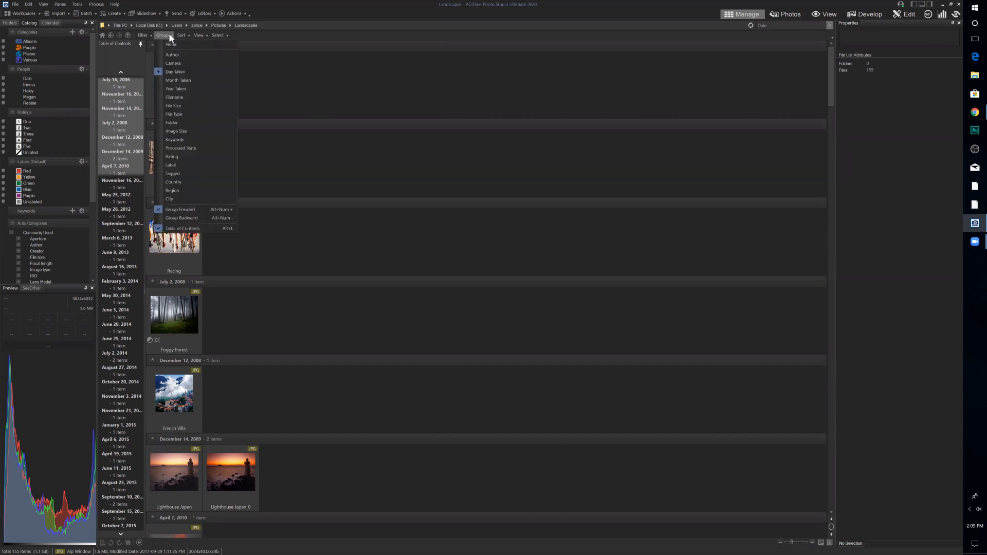
pyautogui.click(360, 86)
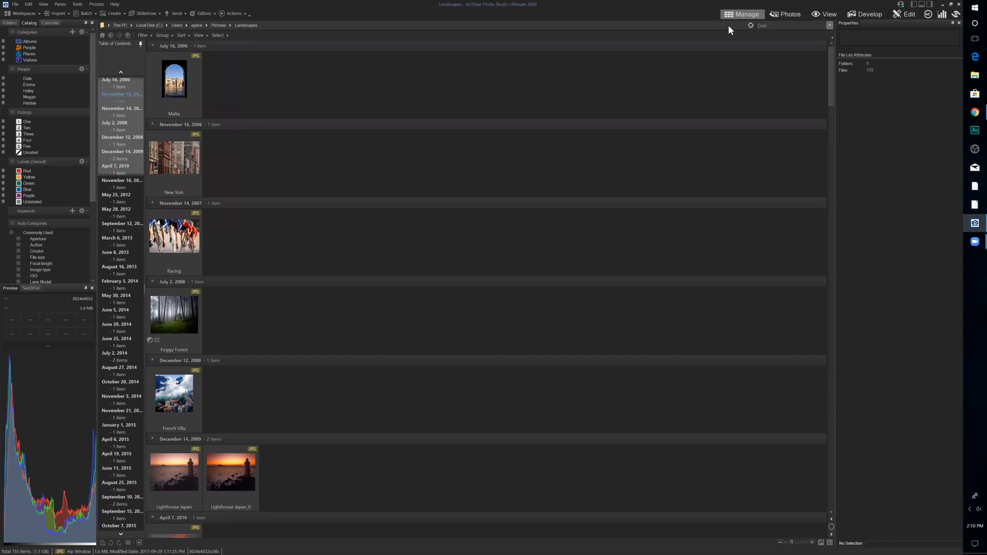
# Develop the Malta photo with exposure +1.28 eV and contrast 48, and save the changes to the image
pyautogui.click(865, 12)
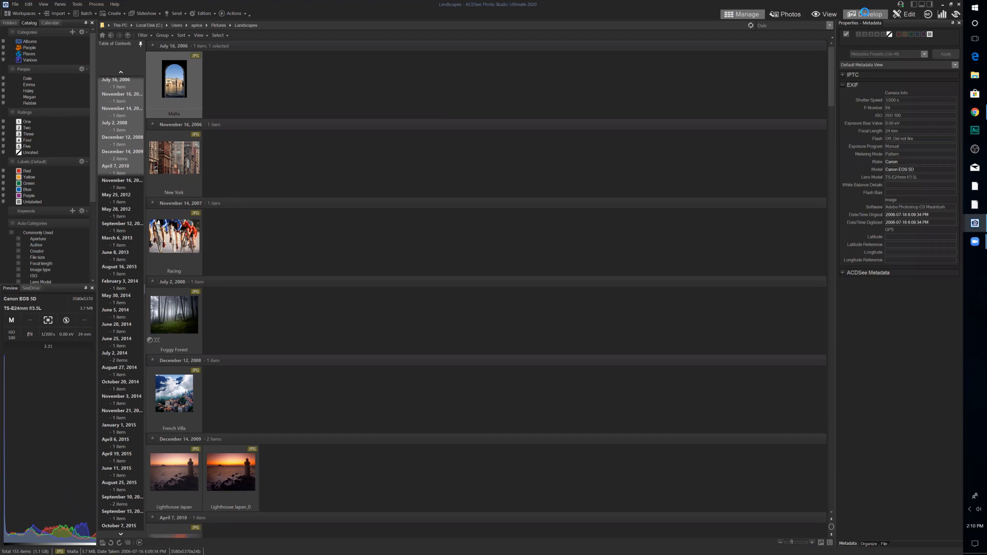
pyautogui.click(867, 16)
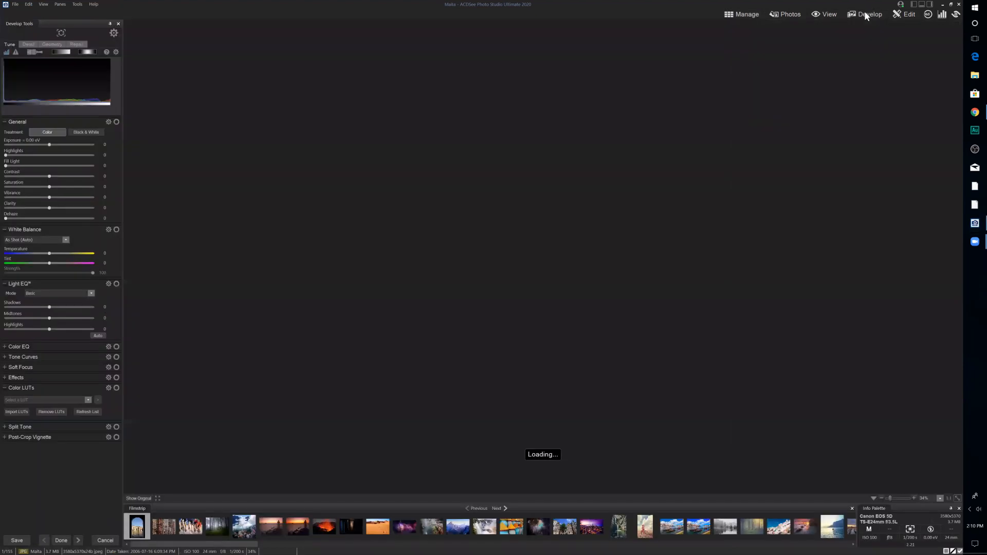
pyautogui.click(64, 145)
pyautogui.click(70, 176)
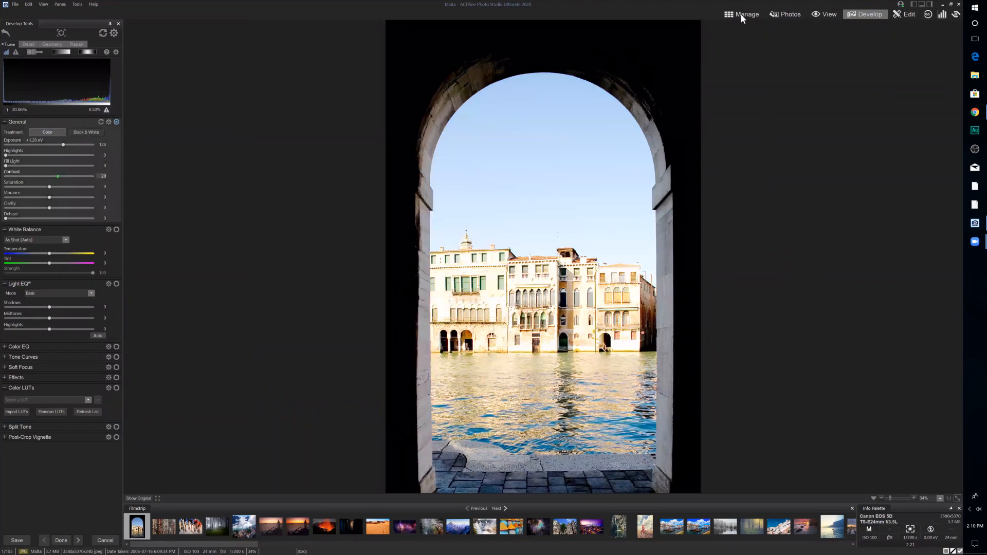
pyautogui.click(741, 15)
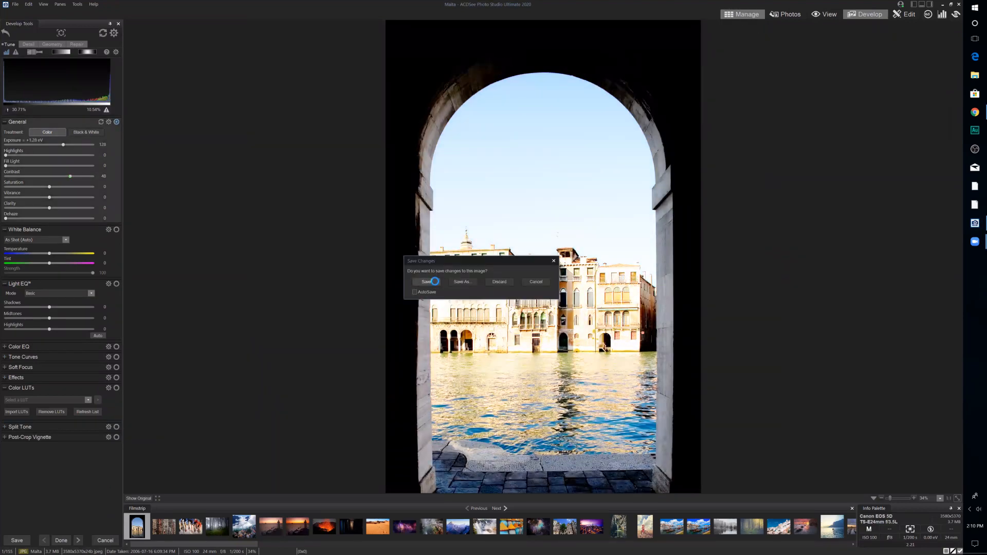
pyautogui.click(428, 282)
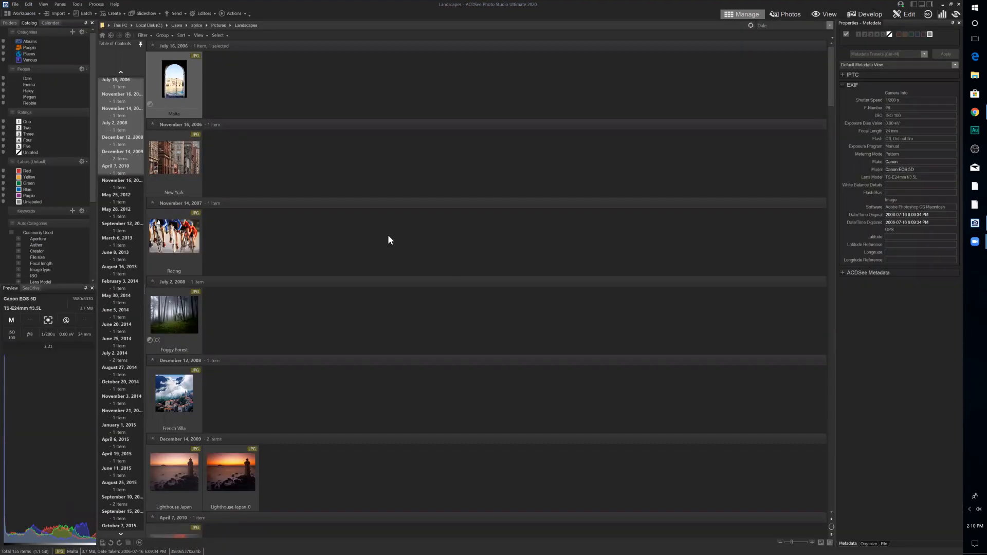
# Reopen the Landscapes folder and select the Malta photo to examine its original date in the EXIF metadata
pyautogui.click(163, 35)
pyautogui.click(294, 69)
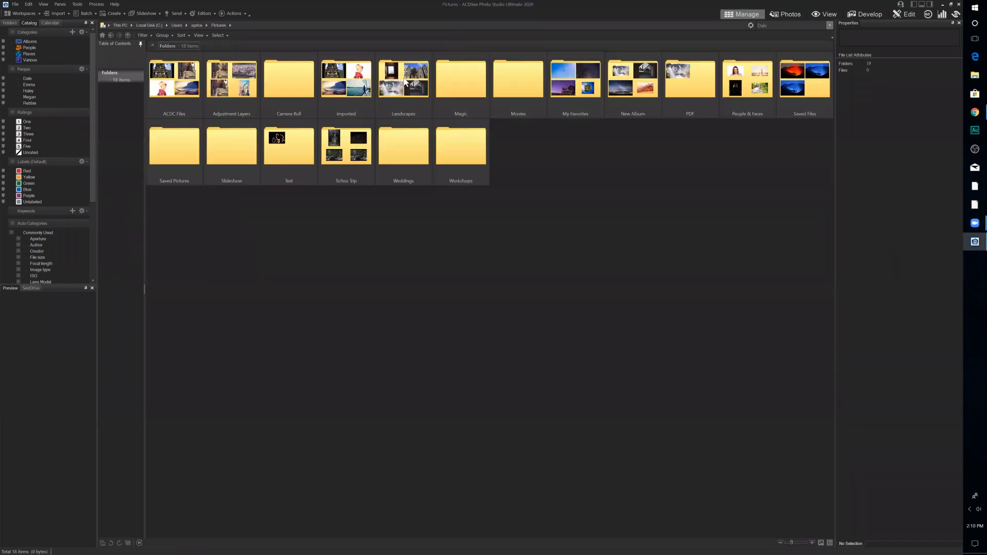
pyautogui.doubleClick(405, 81)
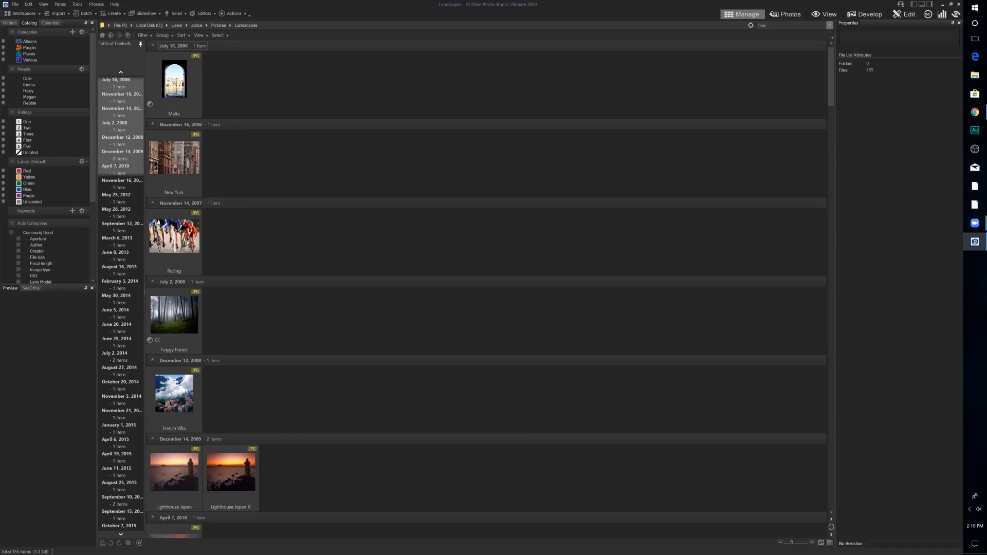
pyautogui.click(181, 91)
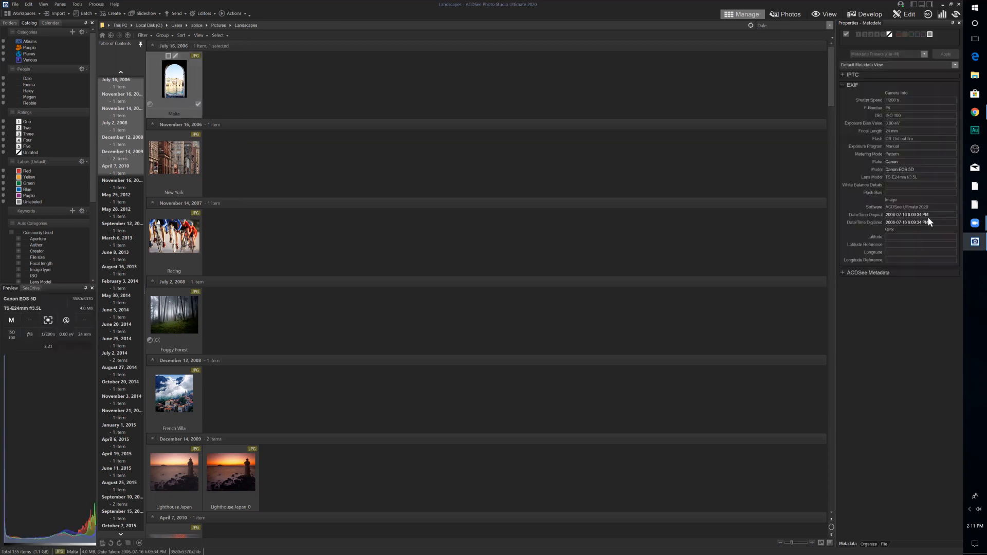
pyautogui.click(907, 216)
pyautogui.click(303, 101)
# Look through the catalog's categories, people, ratings, labels, auto categories, saved searches and special items
pyautogui.scroll(-3, 84, 203)
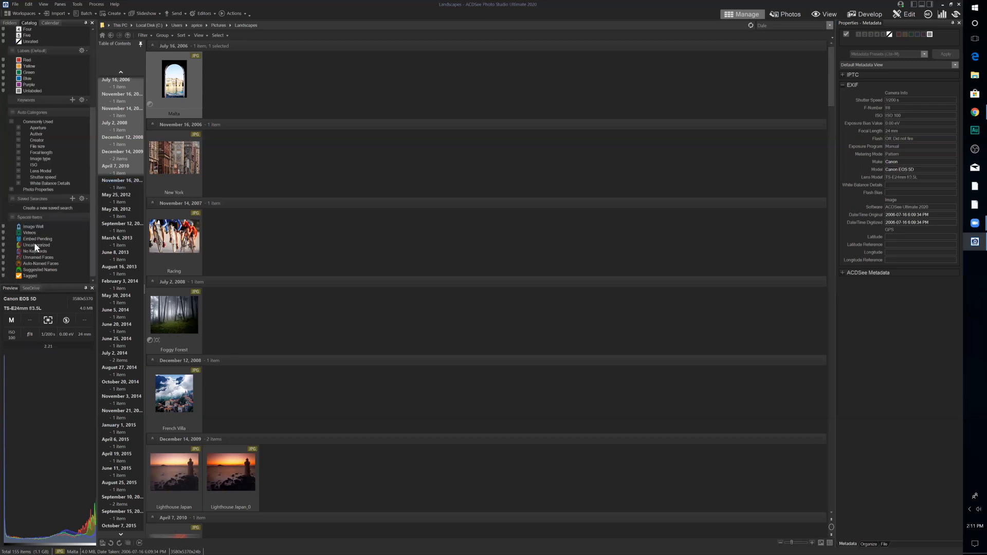
pyautogui.scroll(2, 46, 172)
pyautogui.scroll(1, 41, 42)
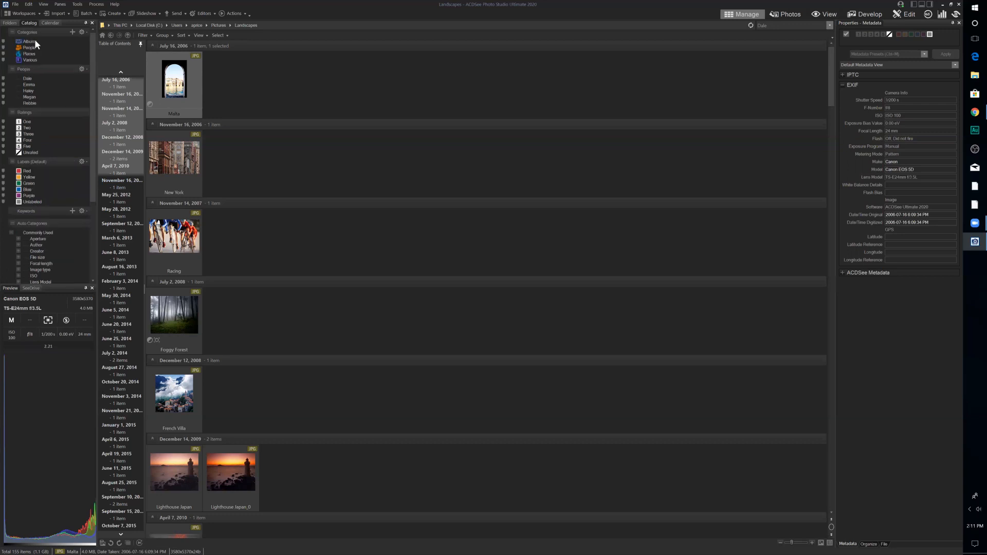
pyautogui.scroll(-3, 20, 134)
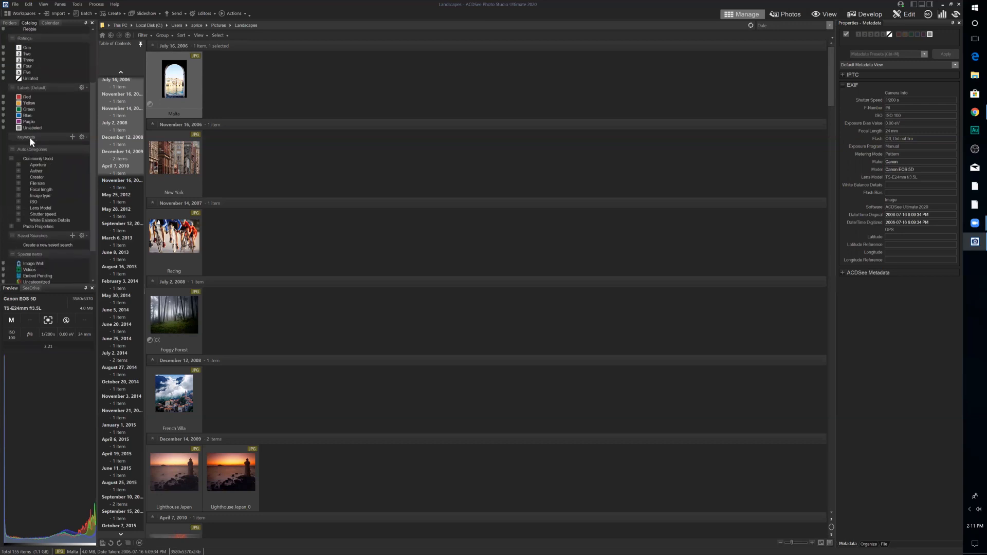
pyautogui.scroll(3, 29, 137)
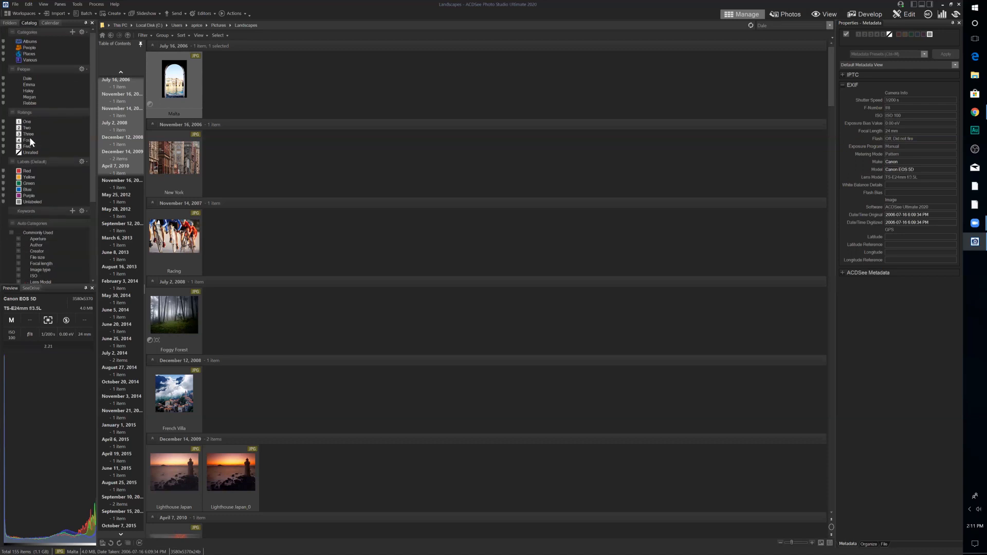
# Create a collection named New Collection inside Smart Collections and set it as the target collection
pyautogui.click(869, 543)
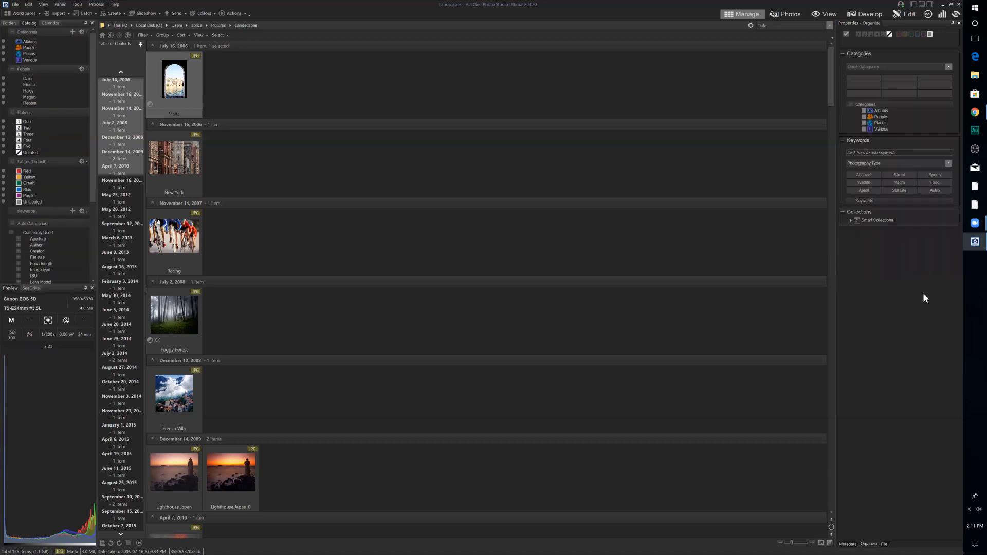
pyautogui.rightClick(872, 213)
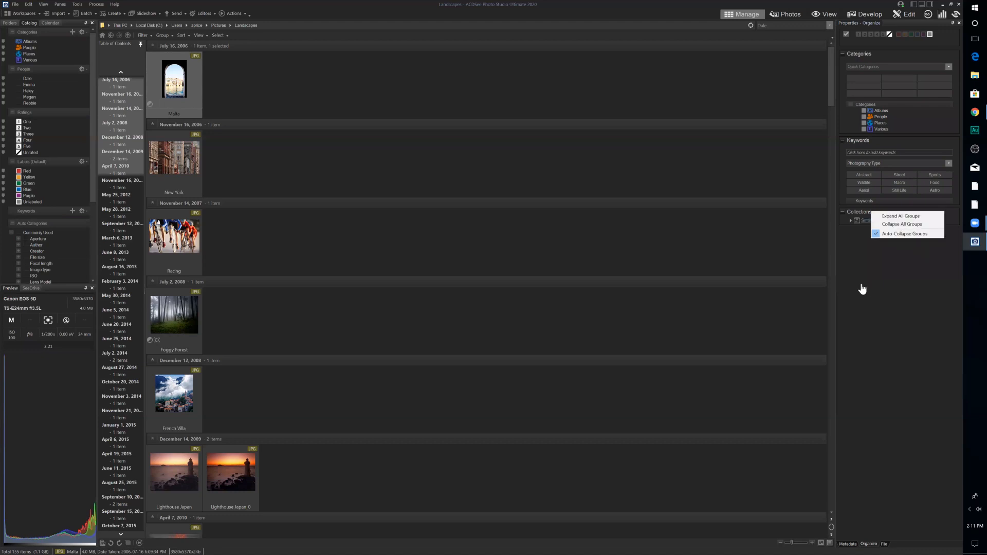
pyautogui.click(877, 218)
pyautogui.rightClick(877, 222)
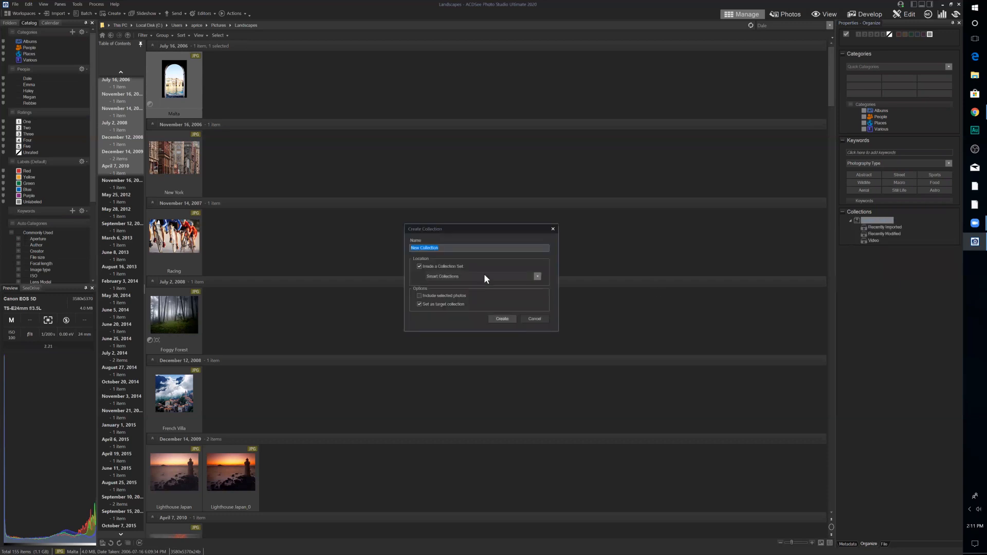
pyautogui.click(505, 320)
pyautogui.press('Return')
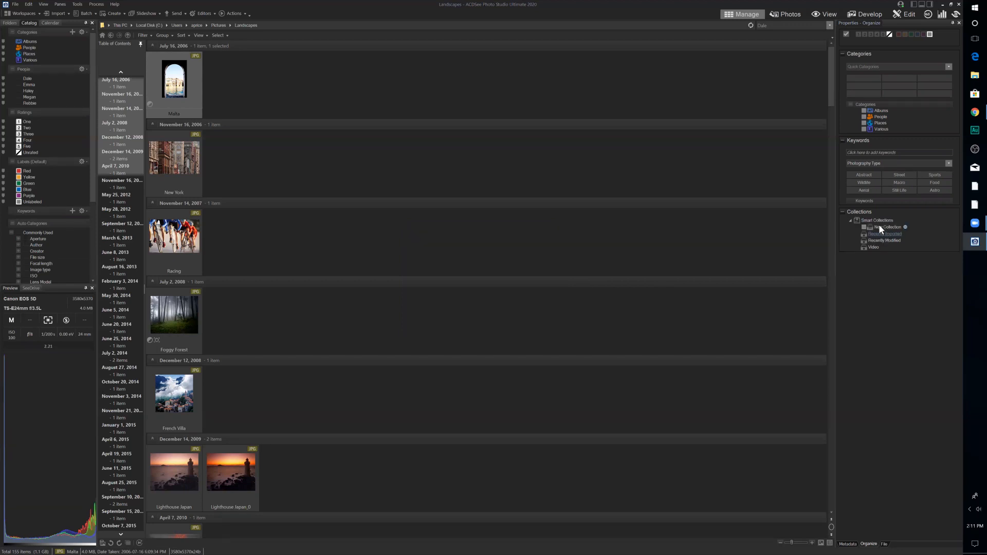
pyautogui.rightClick(878, 225)
pyautogui.click(916, 115)
pyautogui.click(847, 544)
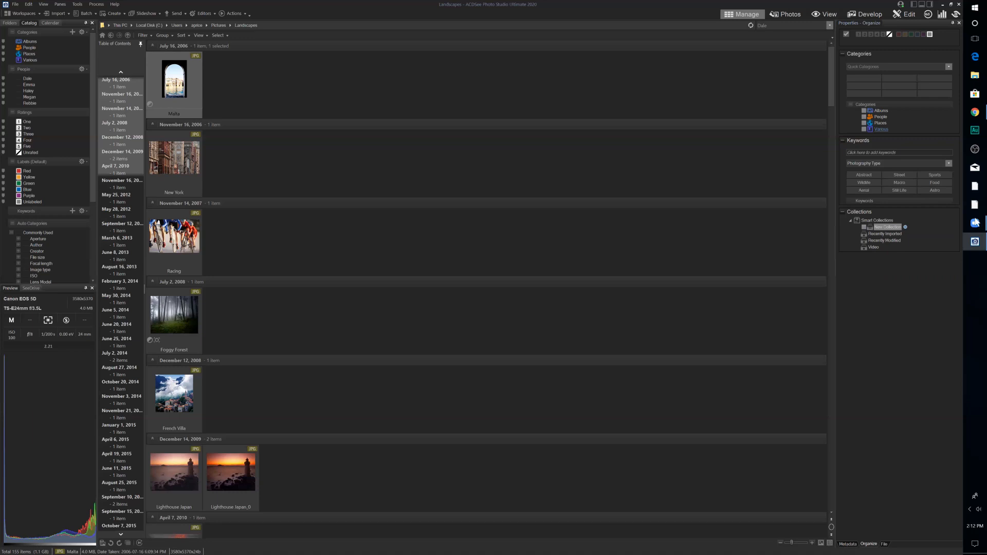